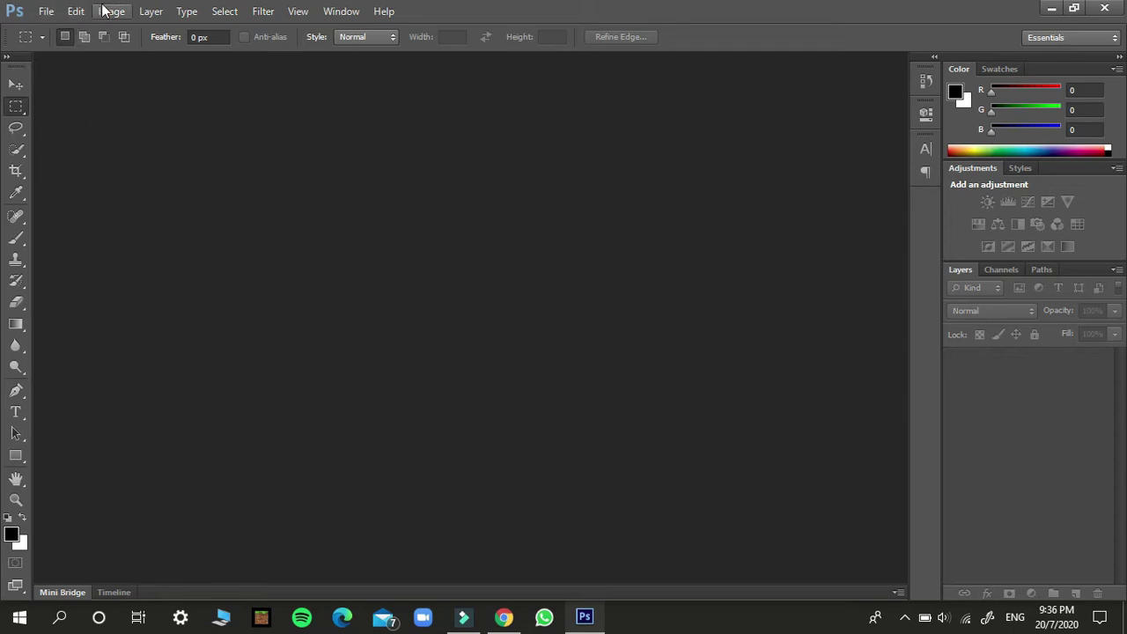
Open the street photo 20200711_101551.jpg from the Downloads folder
{"action": "left_click", "coordinate": [46, 12]}
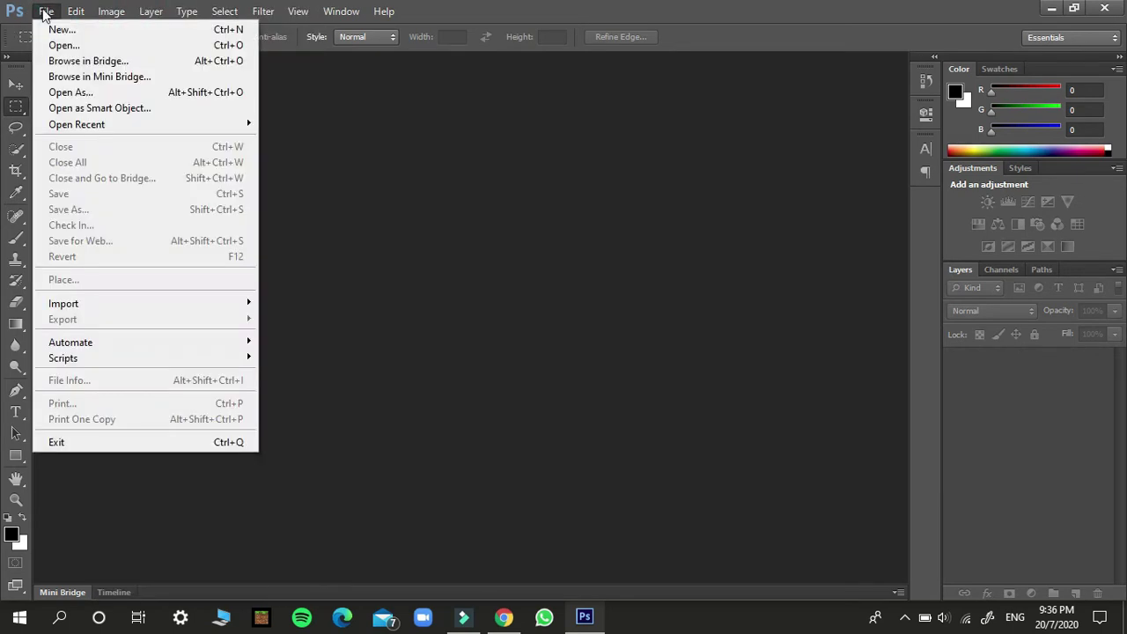
{"action": "left_click", "coordinate": [64, 45]}
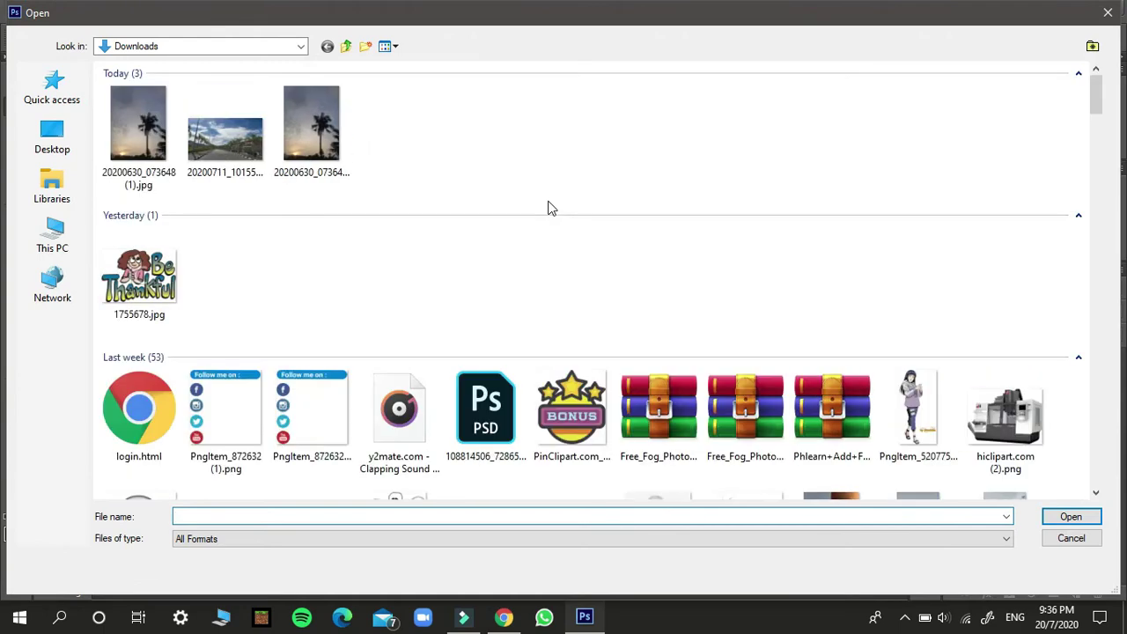
{"action": "left_click", "coordinate": [226, 145]}
{"action": "double_click", "coordinate": [242, 161]}
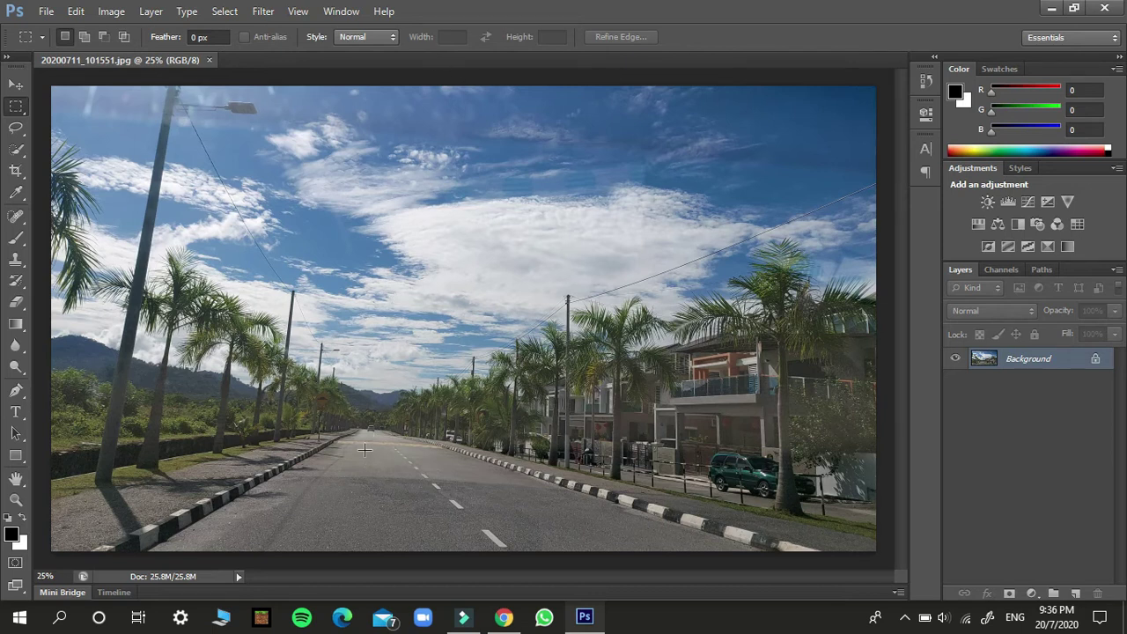
{"action": "left_click_drag", "start_coordinate": [361, 438], "coordinate": [461, 447]}
{"action": "left_click", "coordinate": [763, 432]}
Place the image "for tutorial vid.png" from the Desktop into the street photo
{"action": "left_click", "coordinate": [47, 12]}
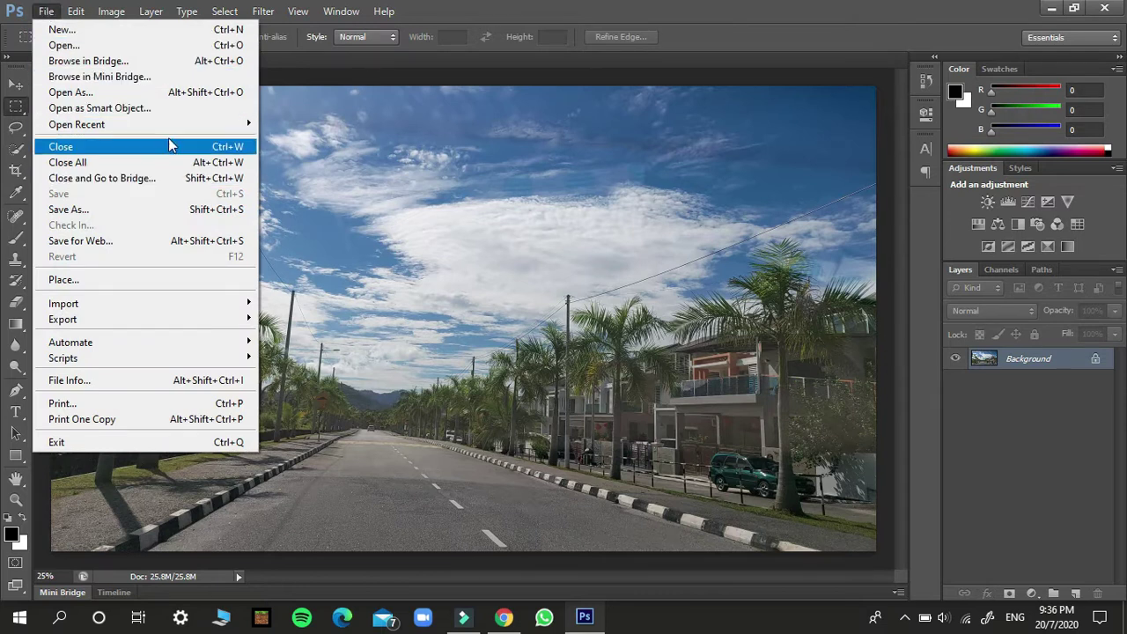
{"action": "left_click", "coordinate": [149, 282]}
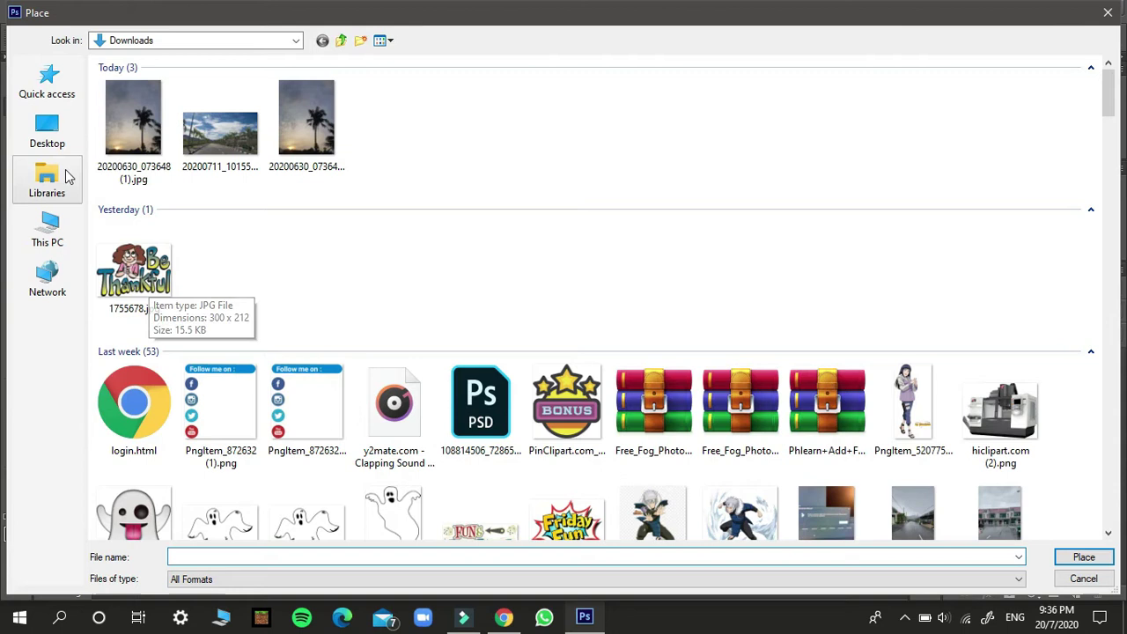
{"action": "left_click", "coordinate": [46, 130]}
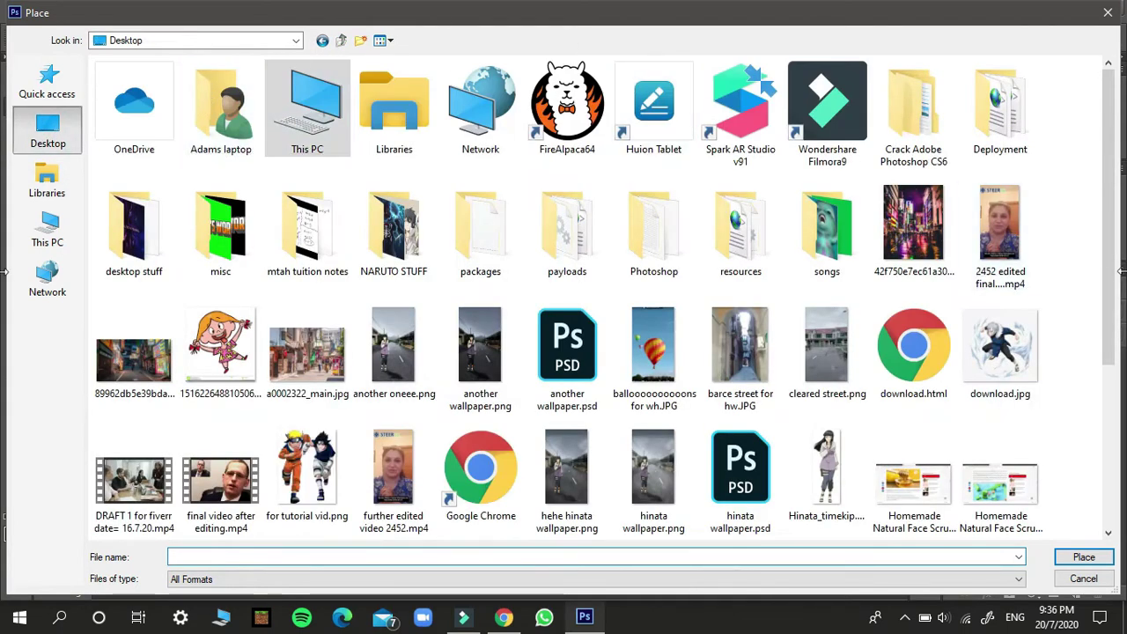
{"action": "left_click_drag", "start_coordinate": [1111, 273], "coordinate": [1114, 337]}
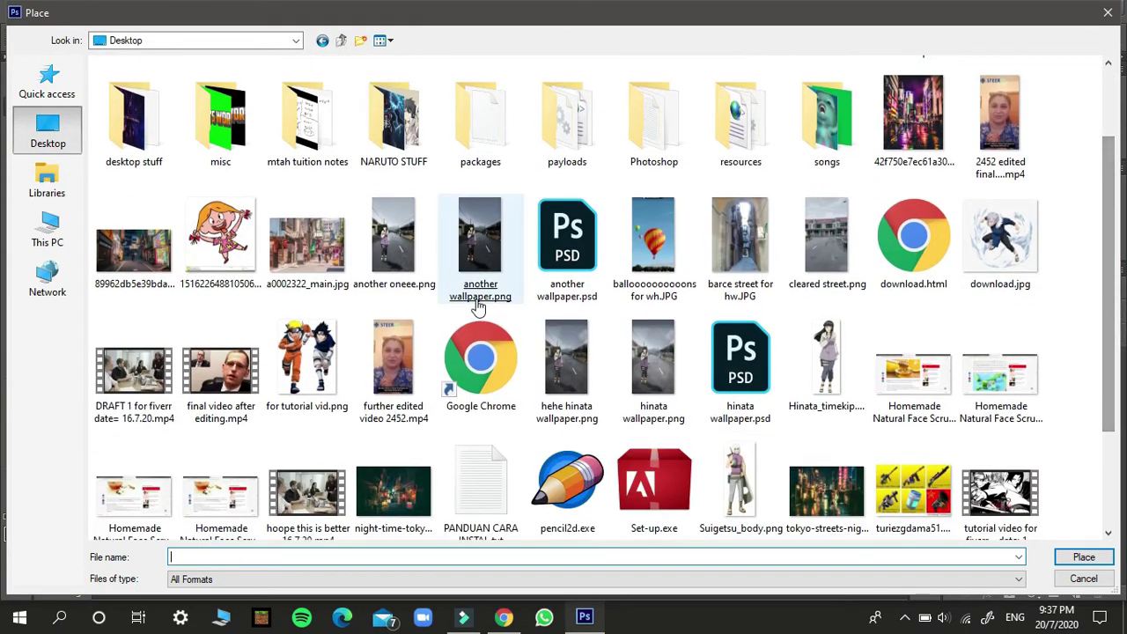
{"action": "double_click", "coordinate": [322, 345]}
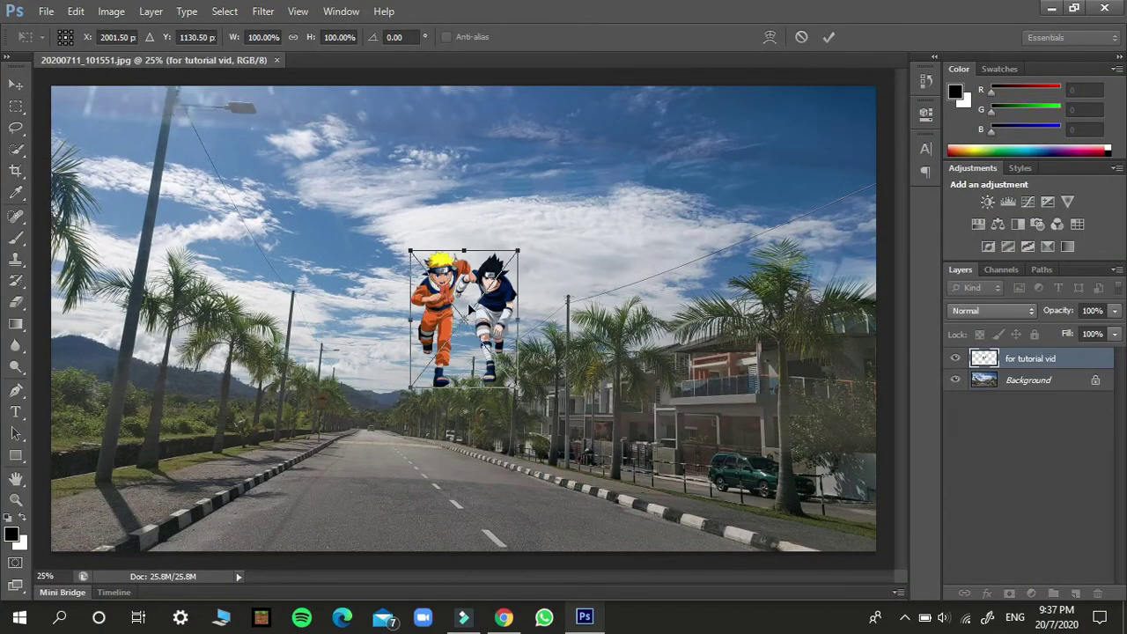
Scale the placed characters to about 139% width and 140% height, with their feet on the road
{"action": "left_click_drag", "start_coordinate": [470, 310], "coordinate": [407, 276]}
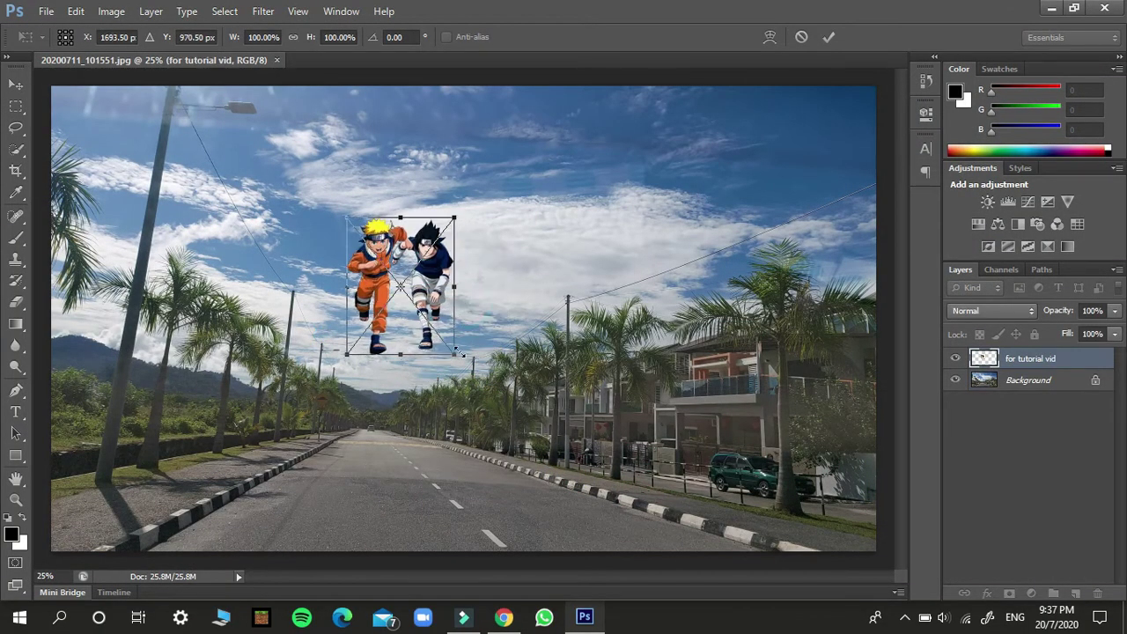
{"action": "left_click_drag", "start_coordinate": [455, 352], "coordinate": [534, 469]}
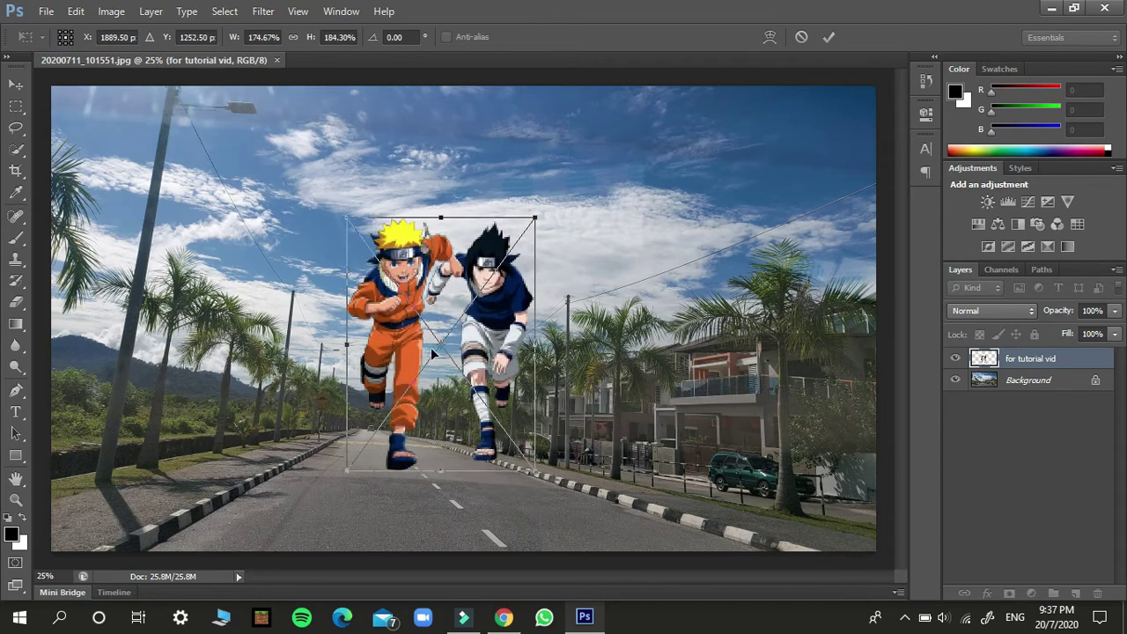
{"action": "left_click_drag", "start_coordinate": [440, 353], "coordinate": [407, 380]}
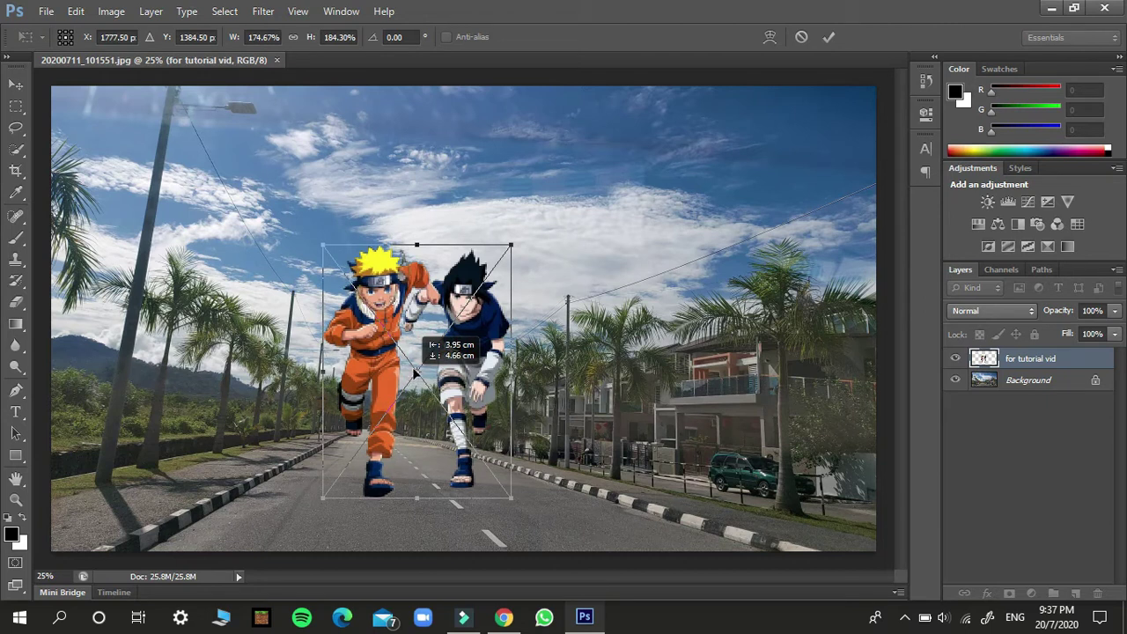
{"action": "left_click_drag", "start_coordinate": [511, 244], "coordinate": [472, 307]}
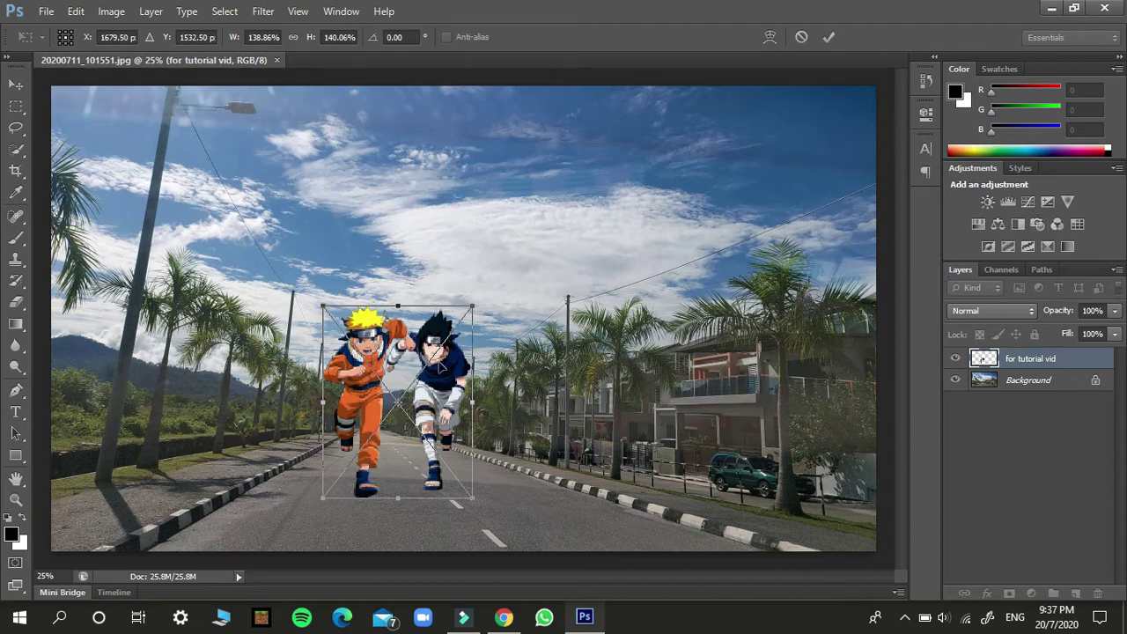
Shrink the placed characters to about 76% width and 74% height, positioned on the road's left lane
{"action": "left_click_drag", "start_coordinate": [473, 305], "coordinate": [433, 351]}
{"action": "left_click_drag", "start_coordinate": [395, 449], "coordinate": [419, 461]}
{"action": "left_click_drag", "start_coordinate": [439, 359], "coordinate": [414, 402]}
{"action": "mouse_move", "coordinate": [379, 471]}
{"action": "left_mouse_down"}
{"action": "mouse_move", "coordinate": [412, 472]}
{"action": "mouse_move", "coordinate": [379, 475]}
{"action": "left_mouse_up"}
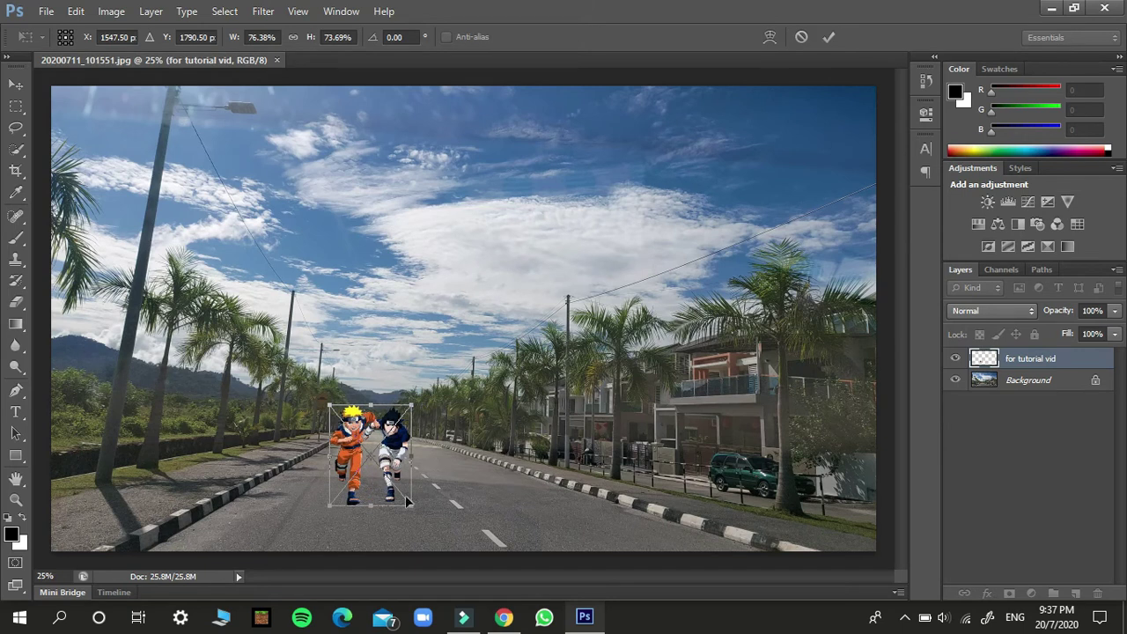
Resize the characters to about 96% in both directions, fine-tune their position on the road, and apply the transform
{"action": "left_click_drag", "start_coordinate": [405, 440], "coordinate": [436, 374]}
{"action": "left_click_drag", "start_coordinate": [371, 454], "coordinate": [368, 475]}
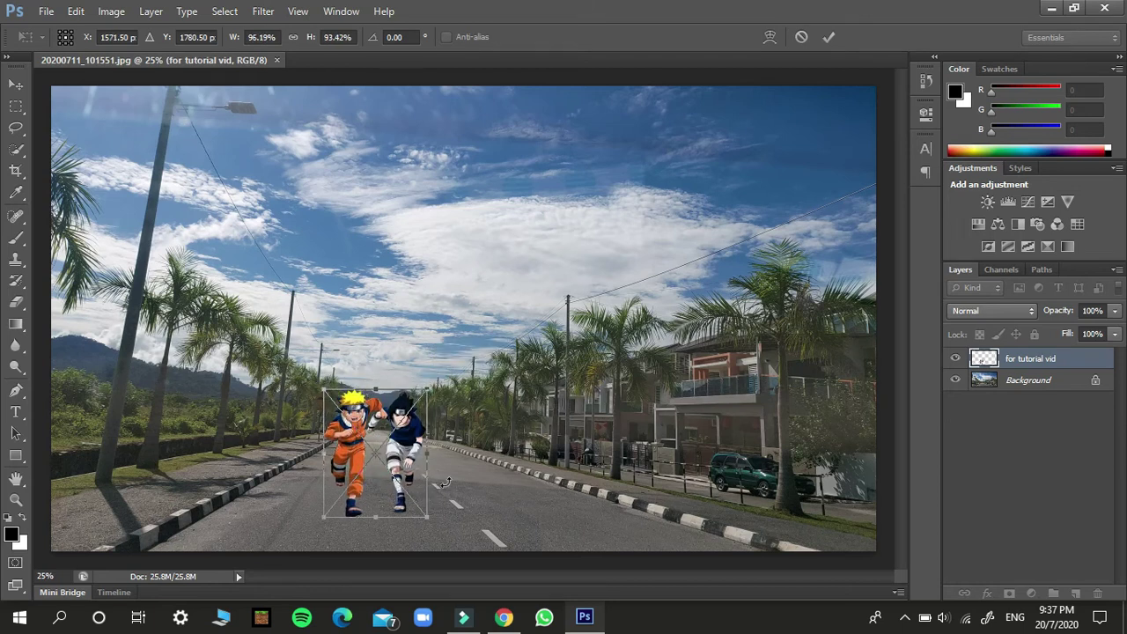
{"action": "left_click_drag", "start_coordinate": [381, 518], "coordinate": [381, 522]}
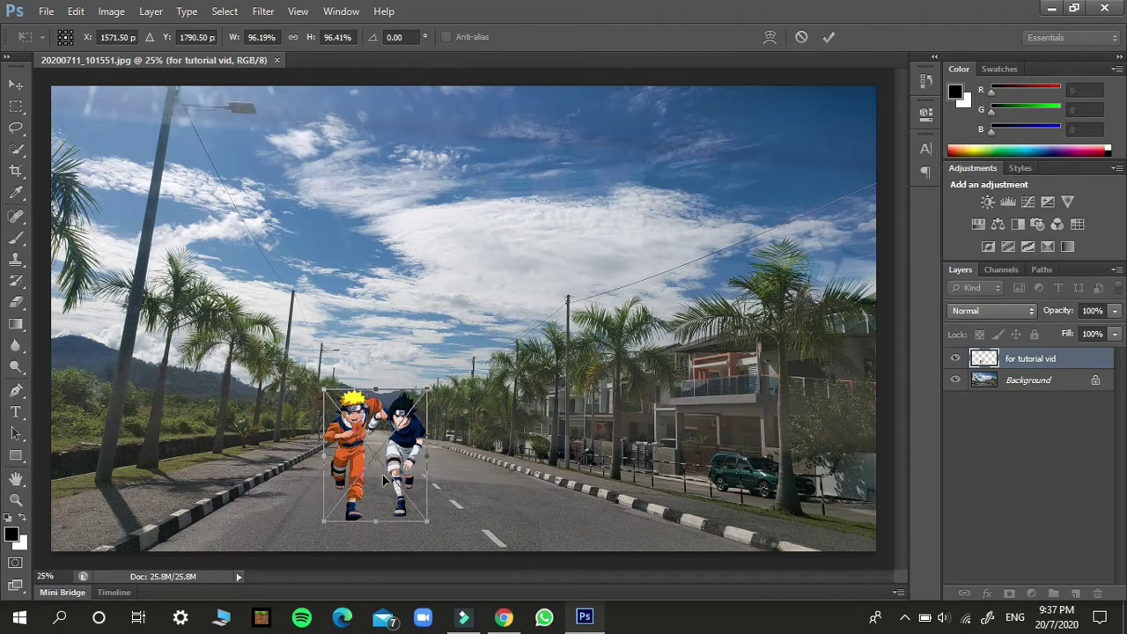
{"action": "left_click_drag", "start_coordinate": [385, 480], "coordinate": [382, 478]}
{"action": "left_click", "coordinate": [828, 37]}
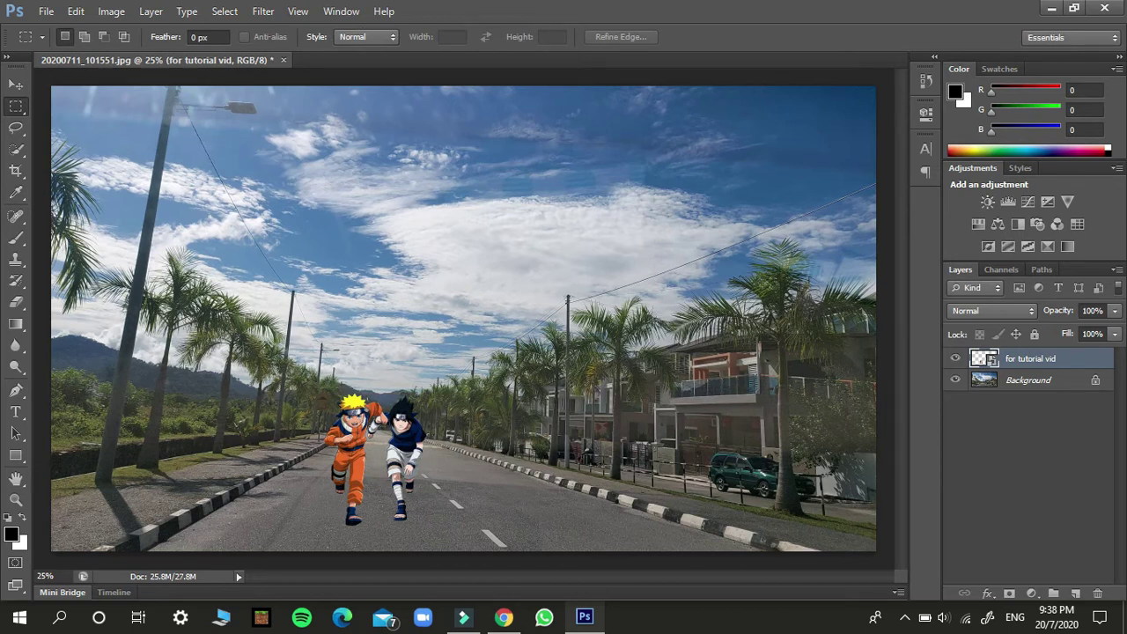
Rasterize the placed character layer and rename it "characters og"
{"action": "right_click", "coordinate": [1030, 357]}
{"action": "left_click", "coordinate": [881, 196]}
{"action": "right_click", "coordinate": [1050, 355]}
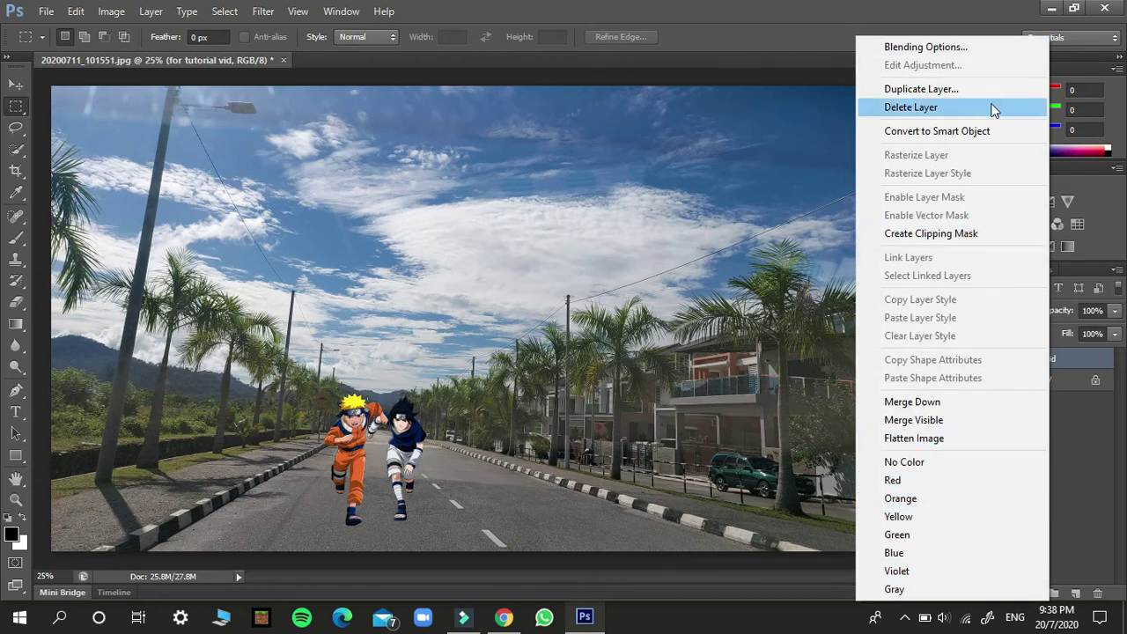
{"action": "left_click", "coordinate": [1064, 358]}
{"action": "double_click", "coordinate": [1056, 358]}
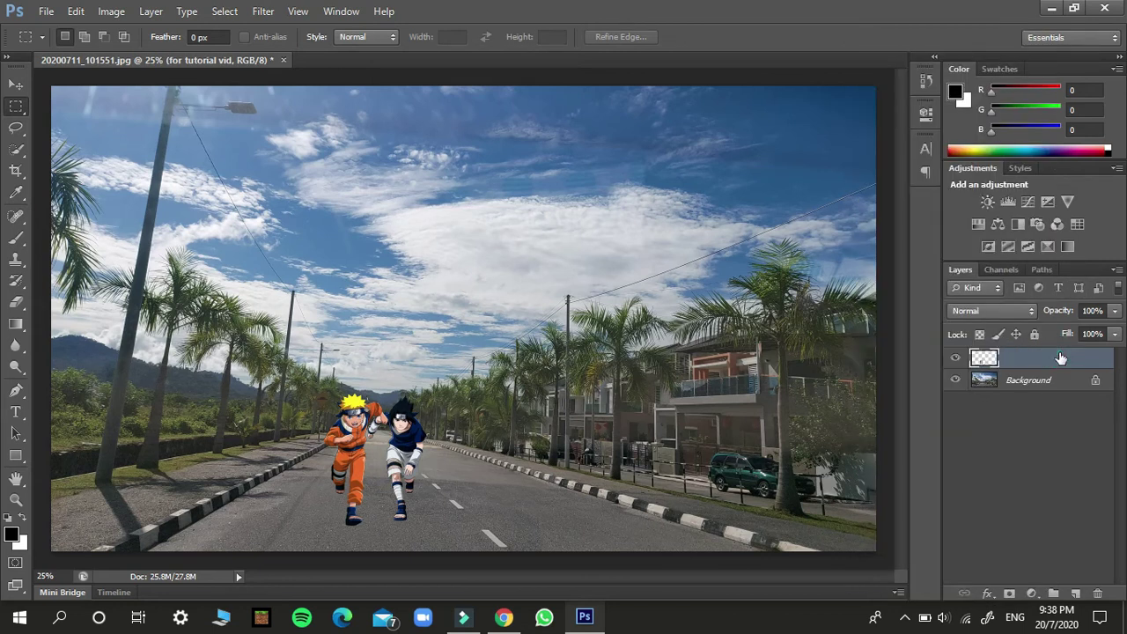
{"action": "type", "text": "characters og"}
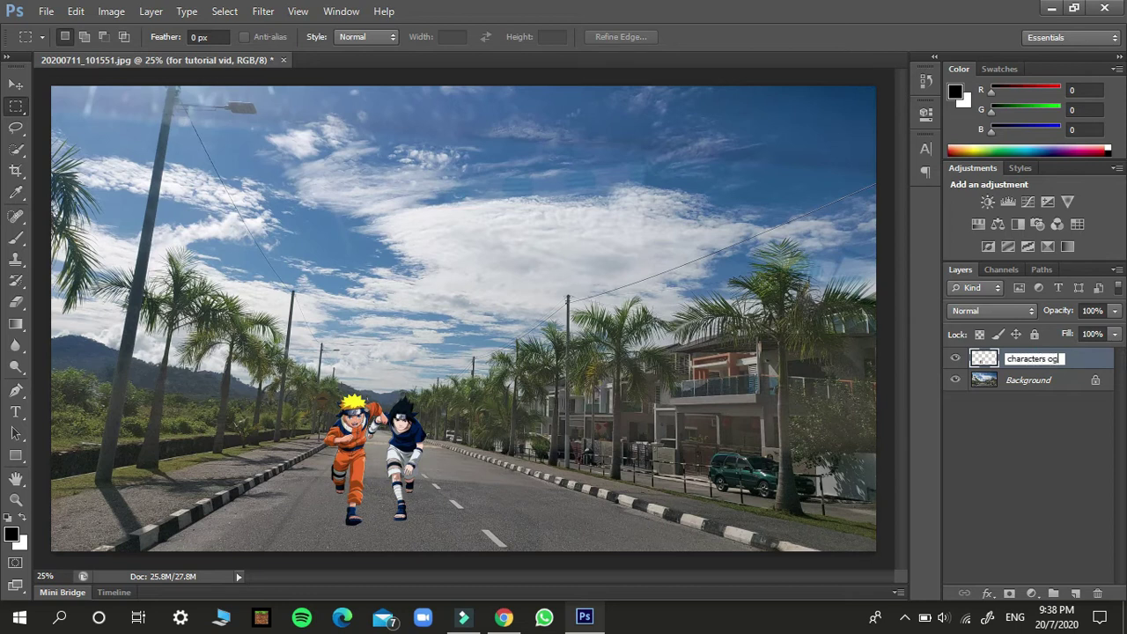
{"action": "key", "text": "Return"}
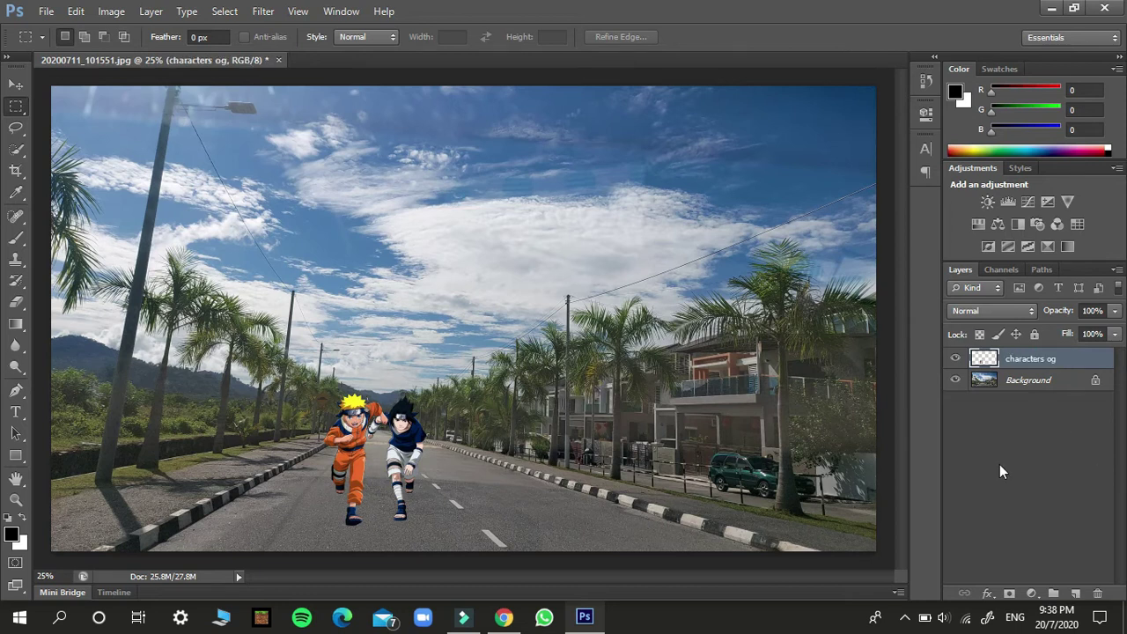
{"action": "left_click", "coordinate": [960, 310]}
{"action": "left_click", "coordinate": [1016, 494]}
Select both running characters on the "characters og" layer with the Quick Selection tool
{"action": "left_click", "coordinate": [16, 149]}
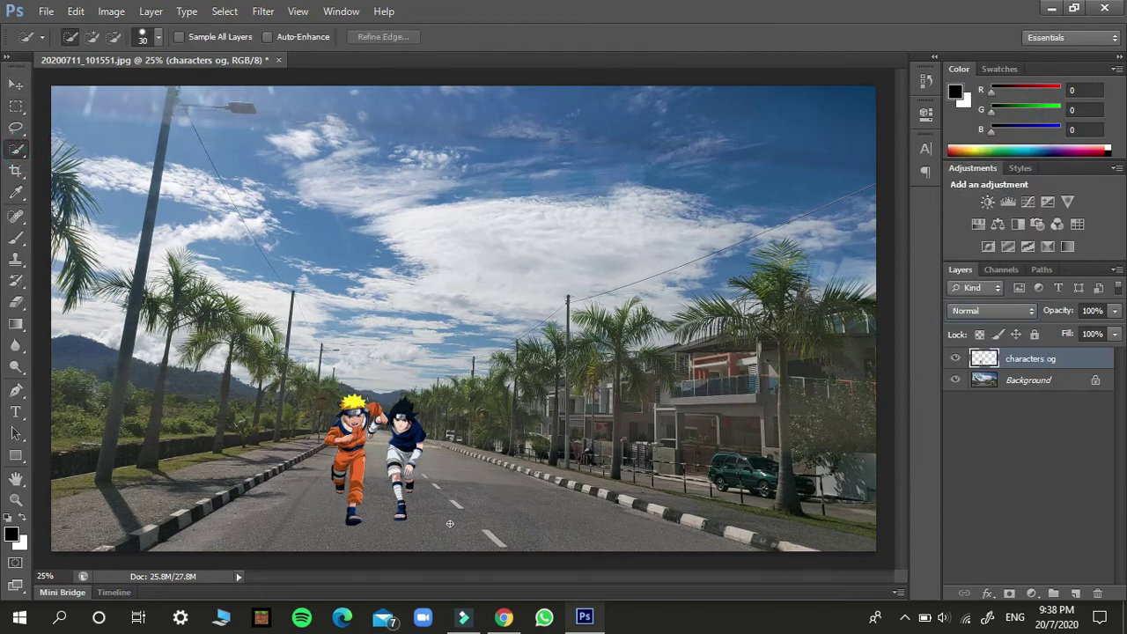
{"action": "mouse_move", "coordinate": [367, 371]}
{"action": "left_mouse_down"}
{"action": "mouse_move", "coordinate": [279, 504]}
{"action": "mouse_move", "coordinate": [345, 422]}
{"action": "mouse_move", "coordinate": [322, 515]}
{"action": "mouse_move", "coordinate": [370, 418]}
{"action": "mouse_move", "coordinate": [413, 436]}
{"action": "mouse_move", "coordinate": [387, 423]}
{"action": "mouse_move", "coordinate": [321, 460]}
{"action": "left_mouse_up"}
{"action": "key", "text": "ctrl+d"}
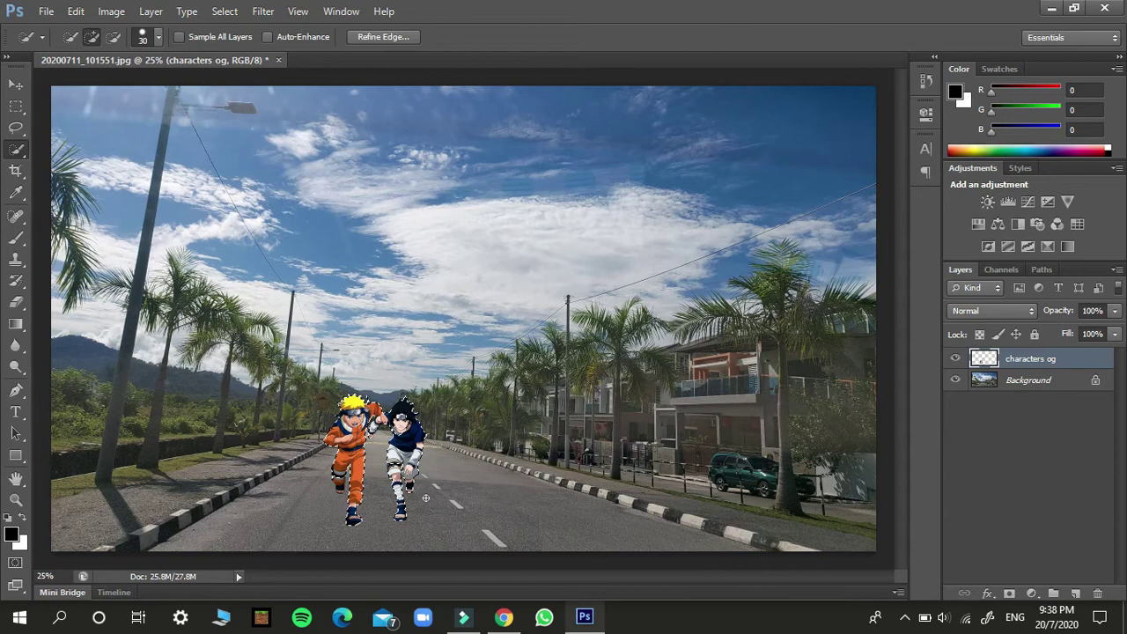
Try adding spots on the dark-haired character's shorts and thigh to the quick selection, undoing each attempt
{"action": "left_click", "coordinate": [15, 499]}
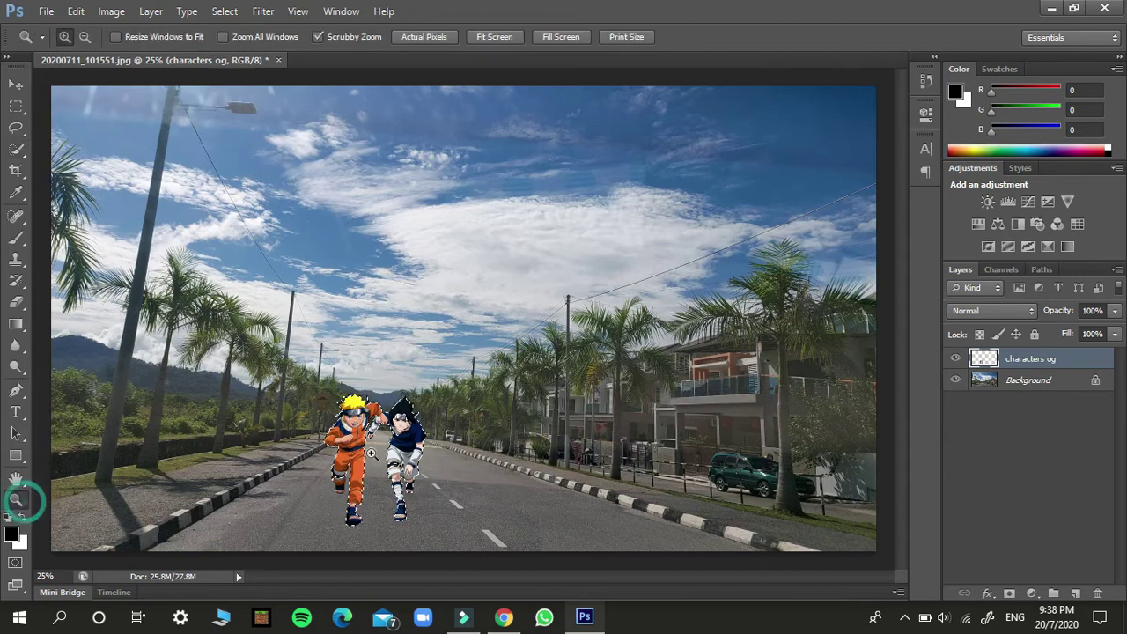
{"action": "left_click", "coordinate": [378, 453]}
{"action": "left_click", "coordinate": [377, 454]}
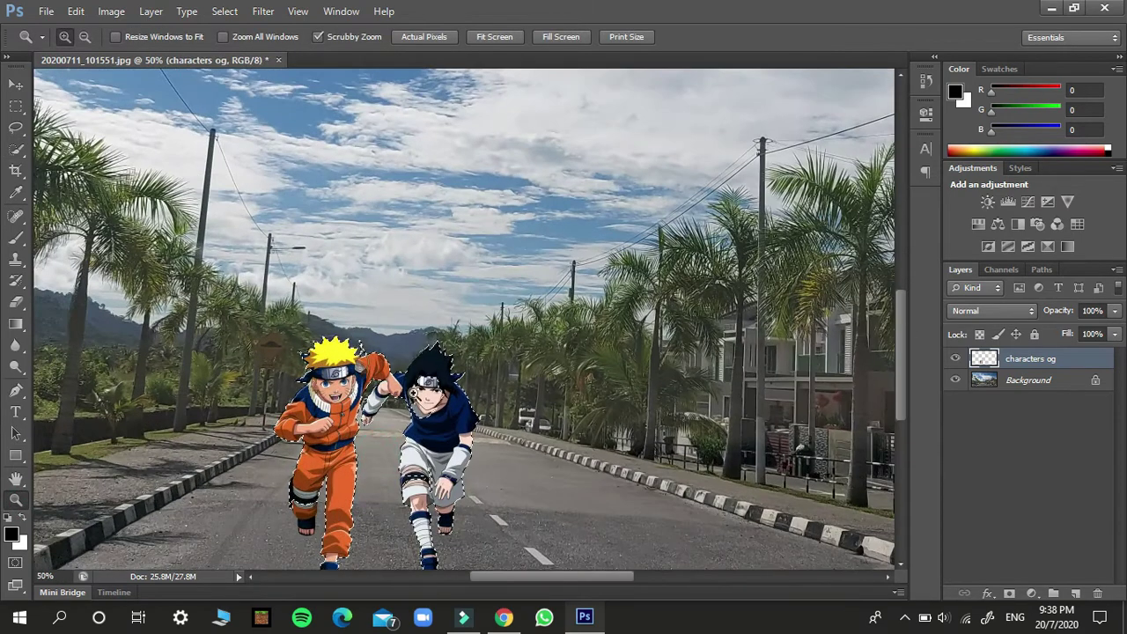
{"action": "left_click", "coordinate": [378, 453]}
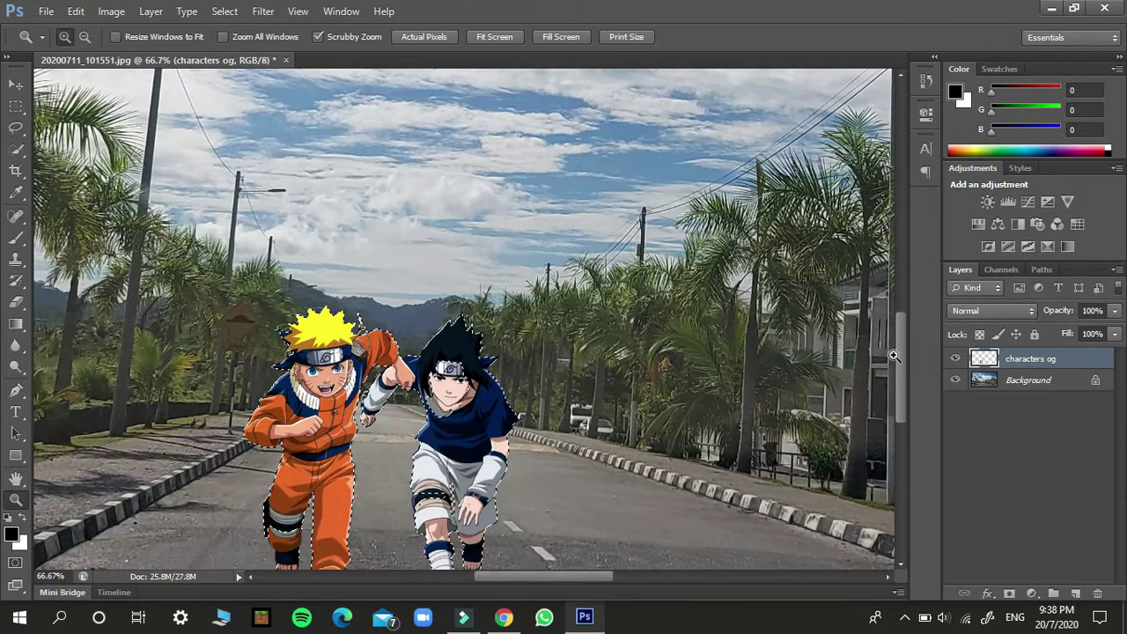
{"action": "left_click_drag", "start_coordinate": [902, 361], "coordinate": [899, 391]}
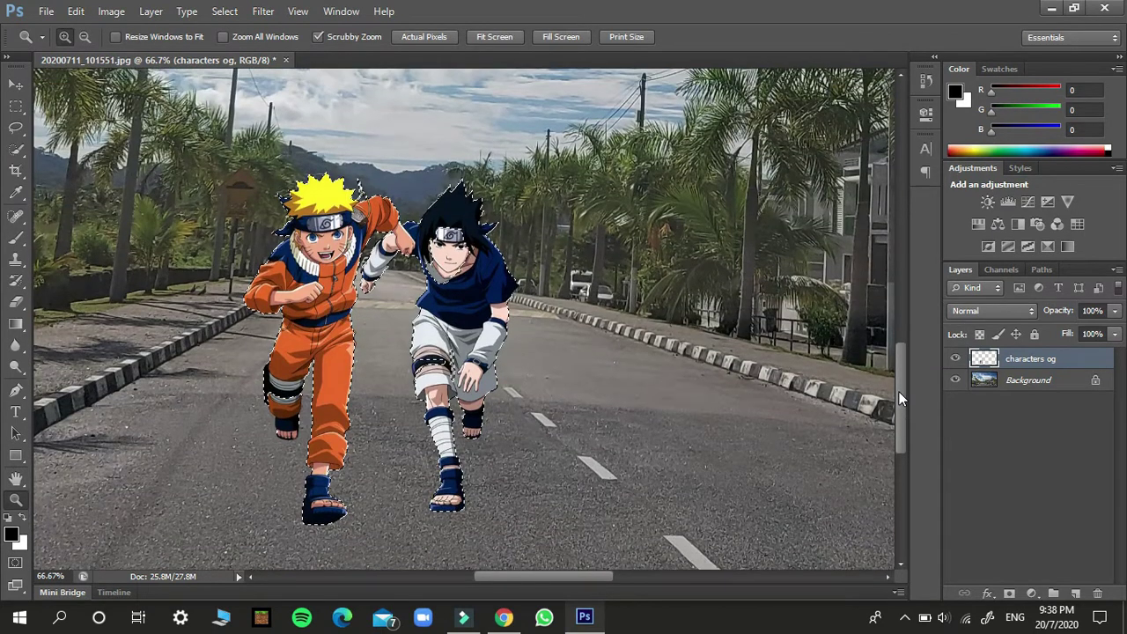
{"action": "left_click", "coordinate": [16, 149]}
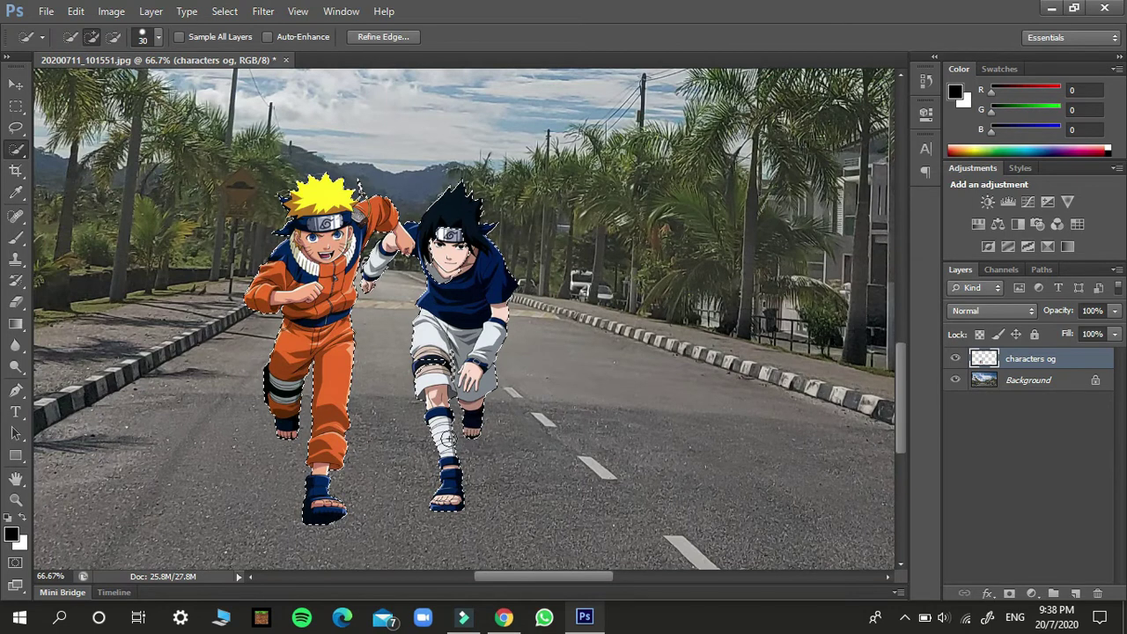
{"action": "left_click", "coordinate": [433, 352]}
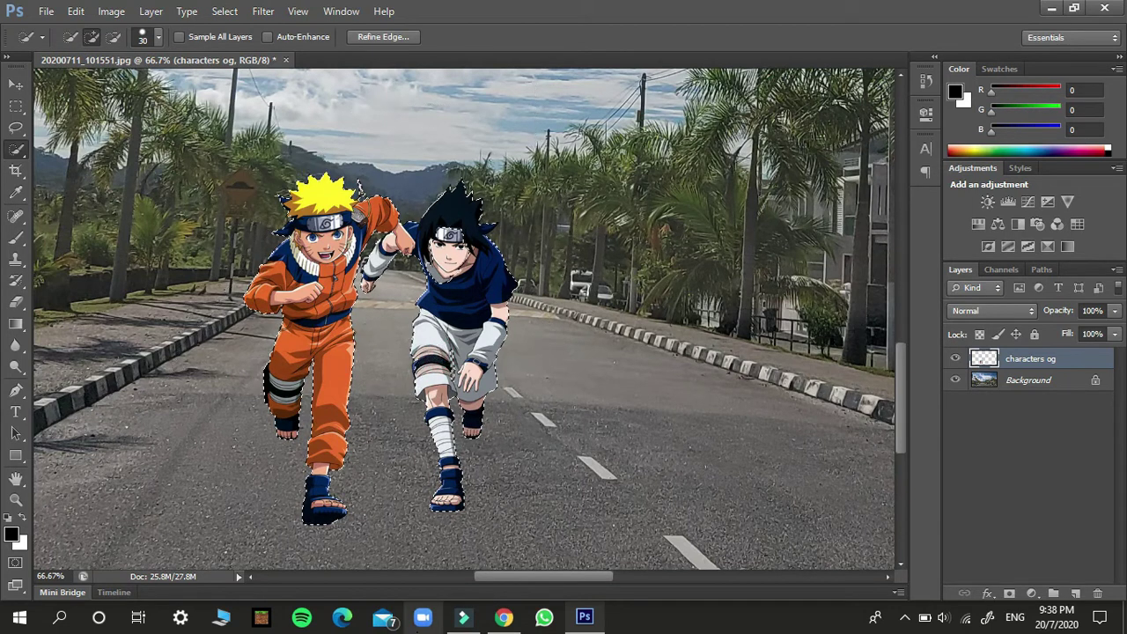
{"action": "key", "text": "ctrl+z"}
{"action": "left_click", "coordinate": [458, 348]}
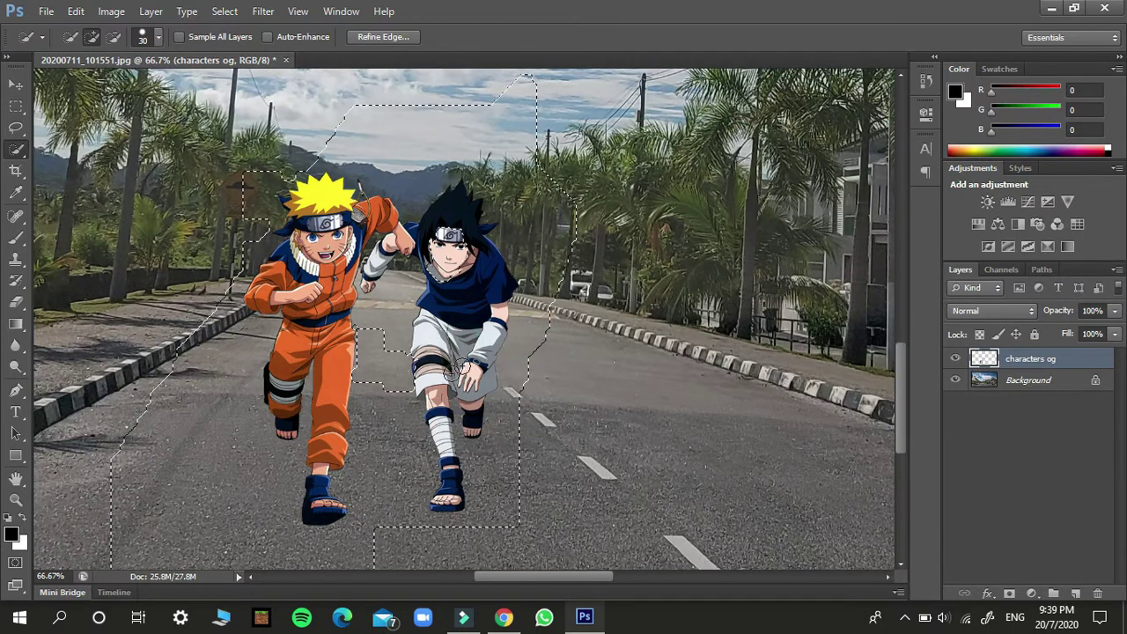
{"action": "key", "text": "ctrl+z"}
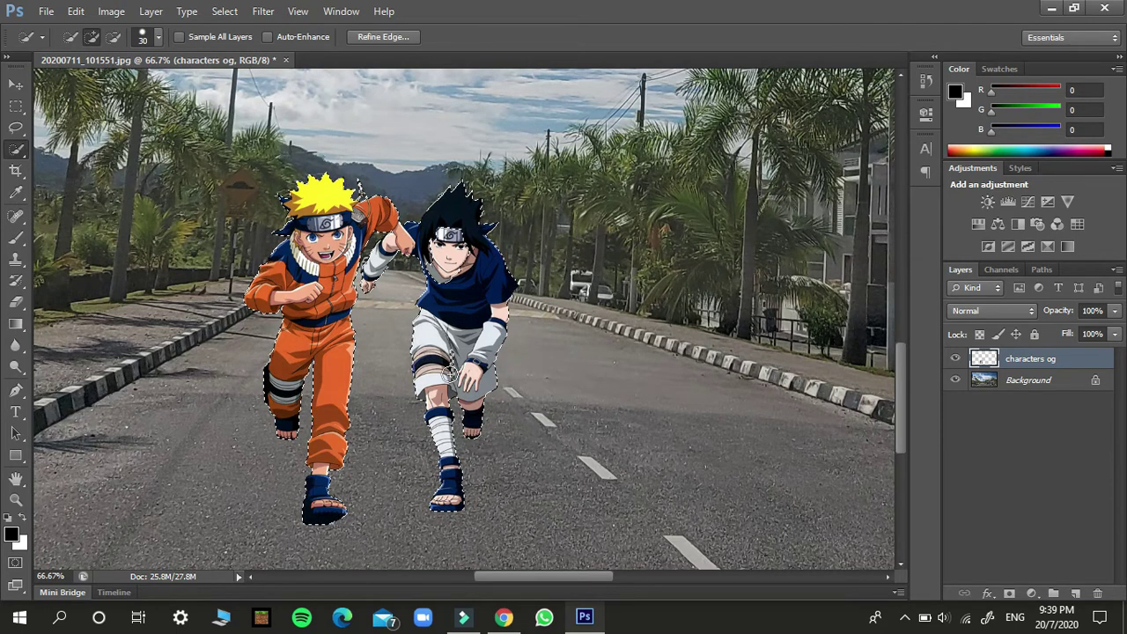
{"action": "left_click", "coordinate": [458, 374]}
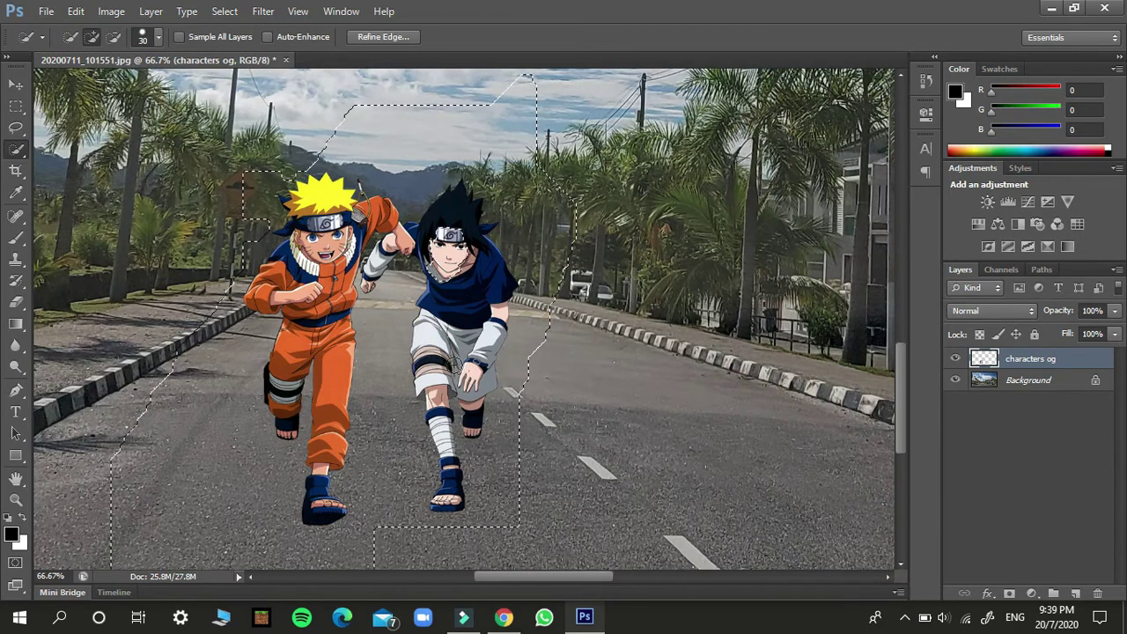
{"action": "key", "text": "ctrl+z"}
{"action": "left_click", "coordinate": [455, 336]}
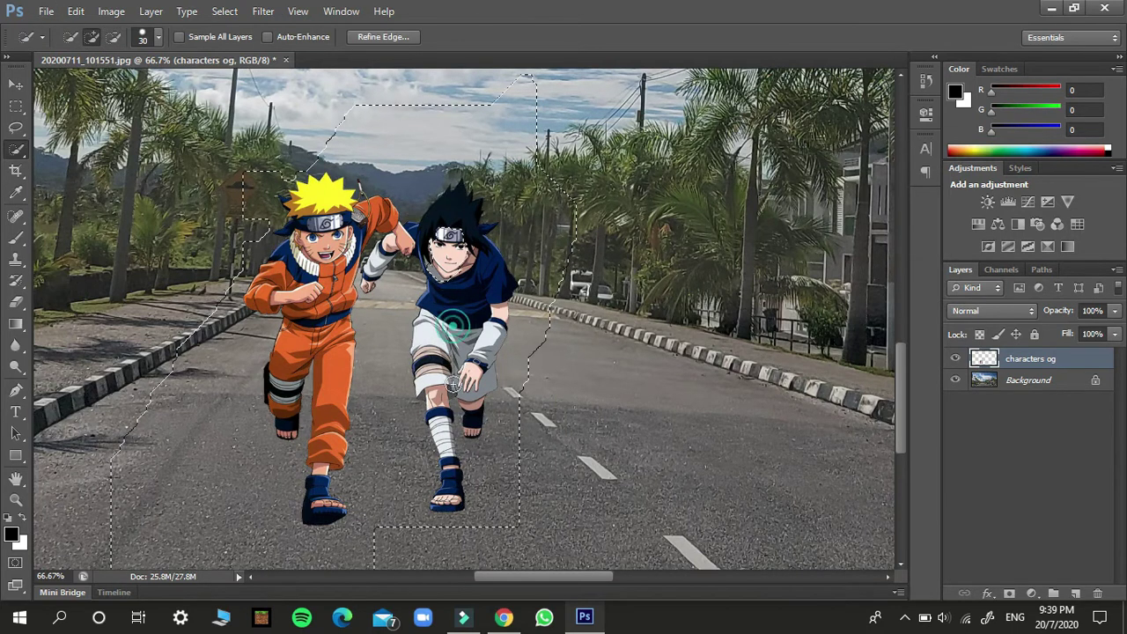
{"action": "key", "text": "ctrl+z"}
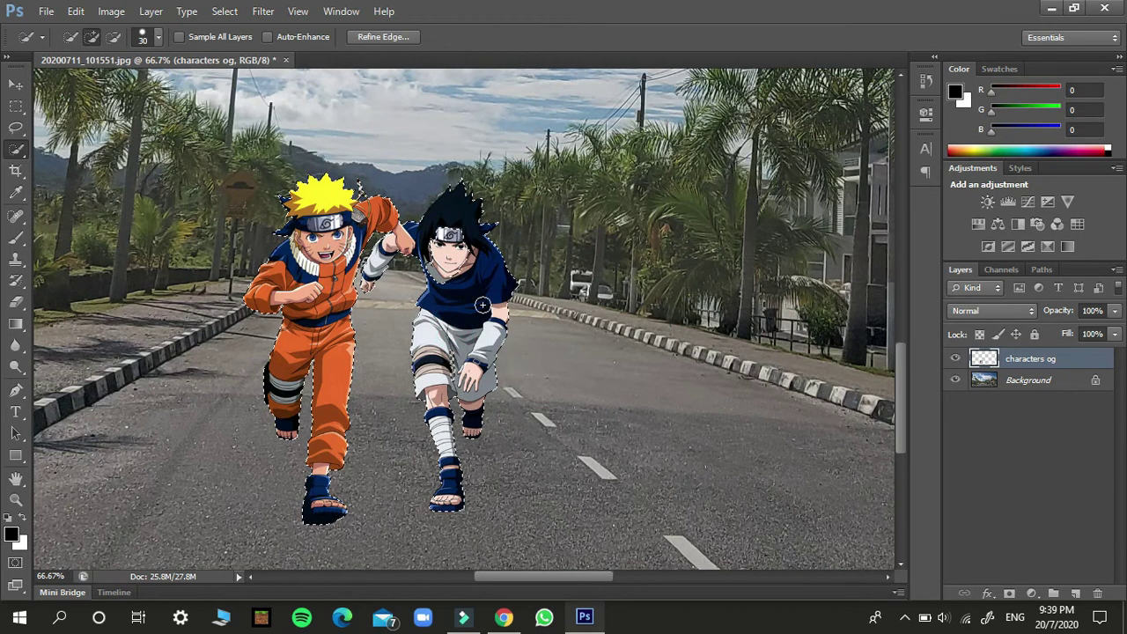
{"action": "left_click", "coordinate": [454, 344]}
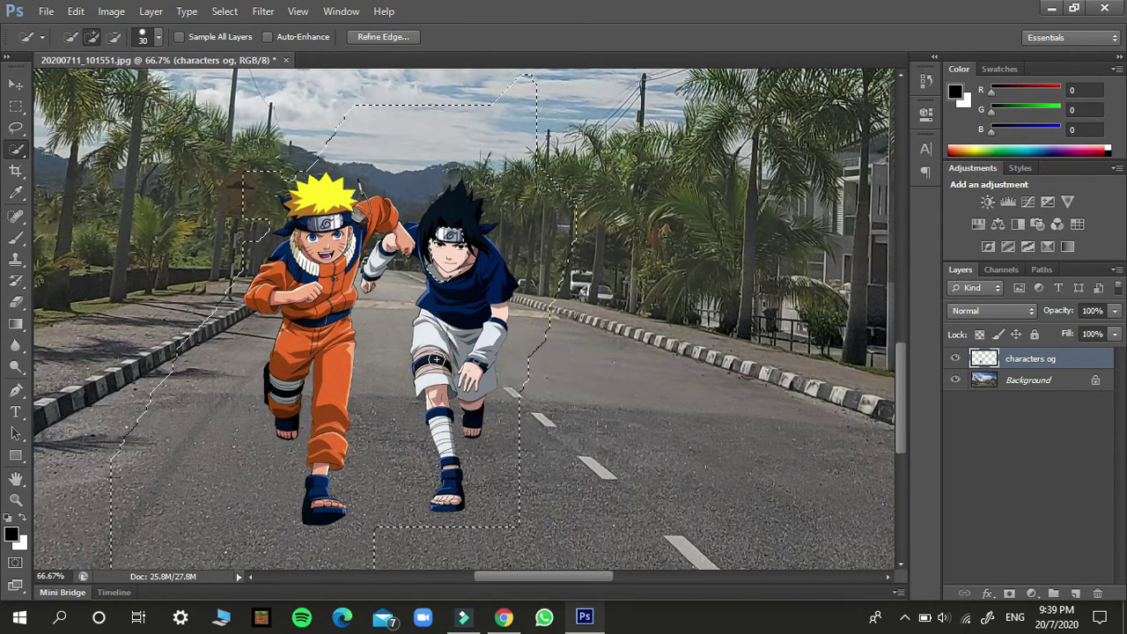
{"action": "left_click", "coordinate": [450, 360]}
{"action": "left_click", "coordinate": [456, 373]}
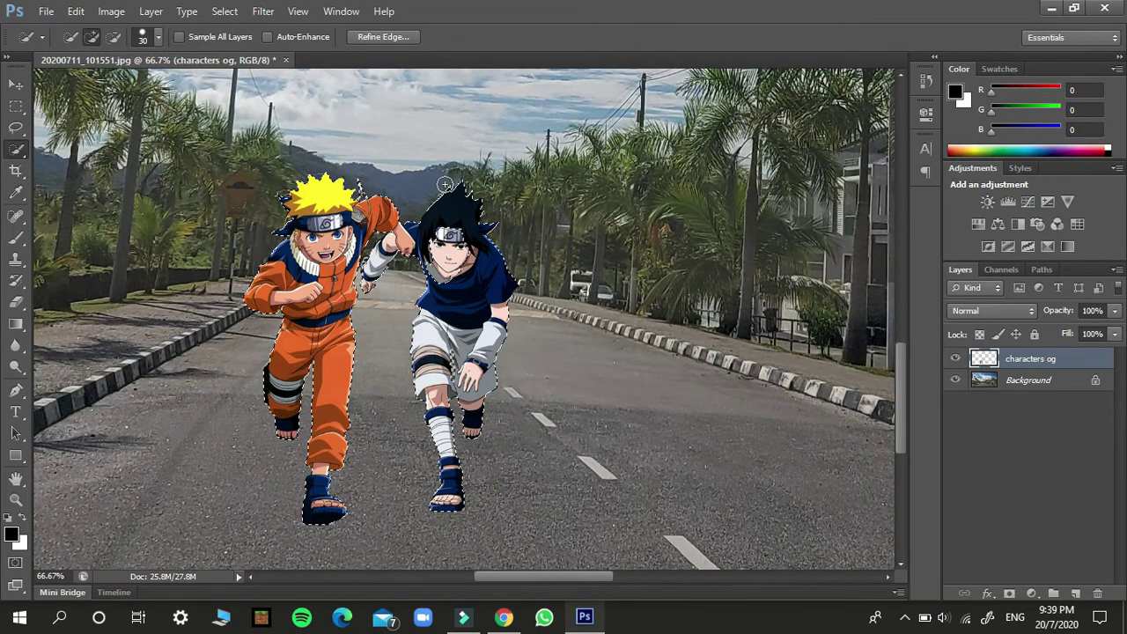
Undo the stray quick selection around the two characters
{"action": "key", "text": "ctrl+z"}
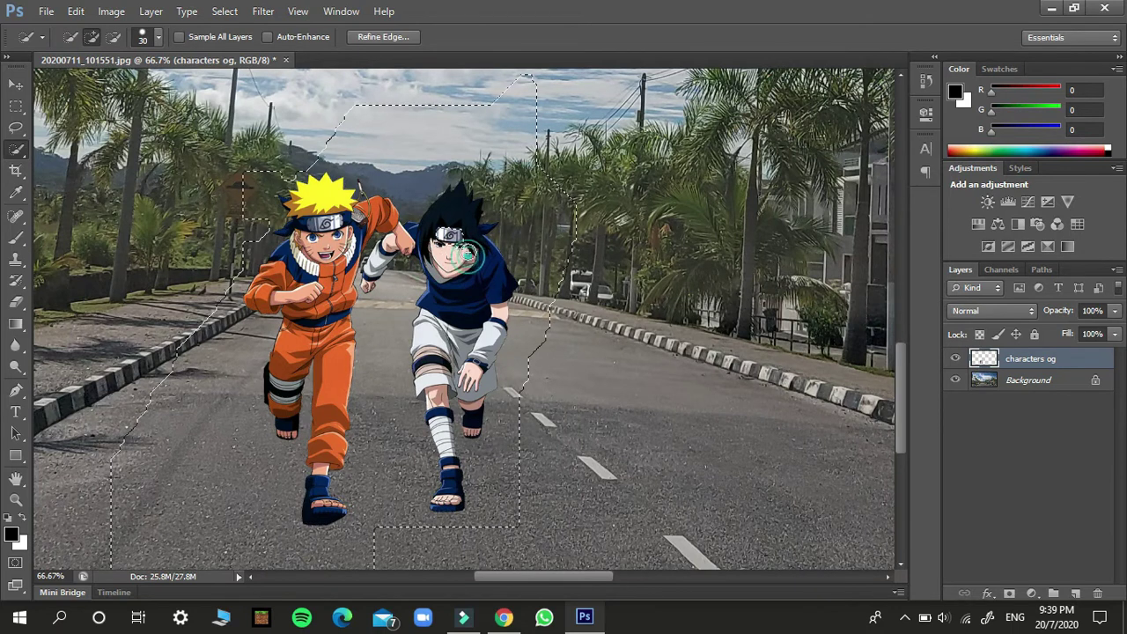
{"action": "key", "text": "ctrl+z"}
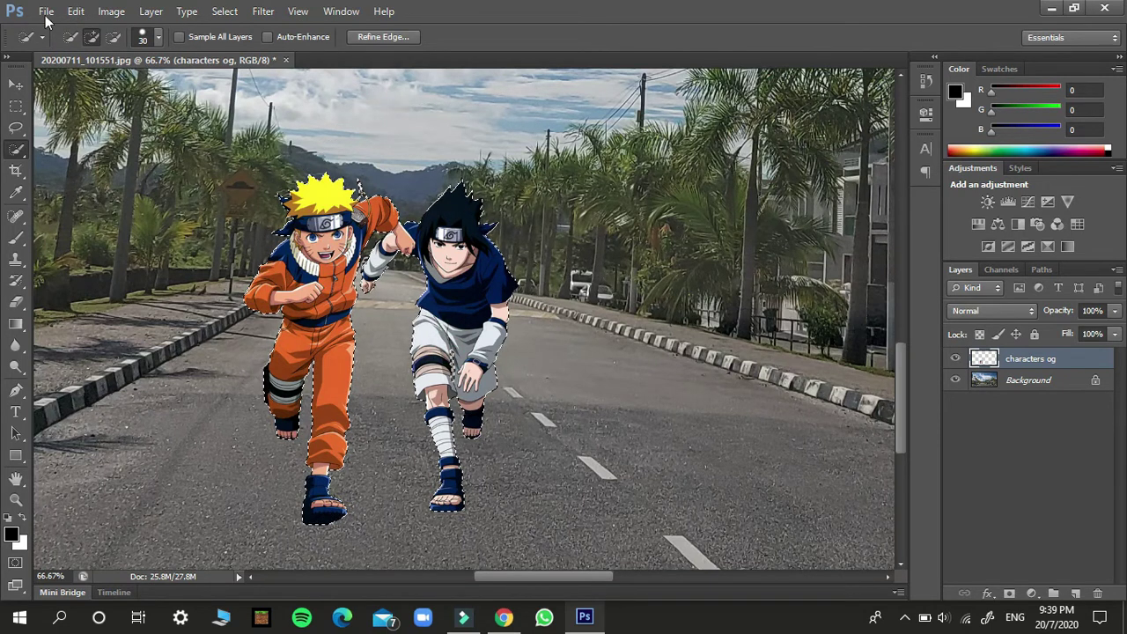
Try filling the selected characters with 50% Gray directly on the "characters og" layer, and undo the fill
{"action": "left_click", "coordinate": [76, 11]}
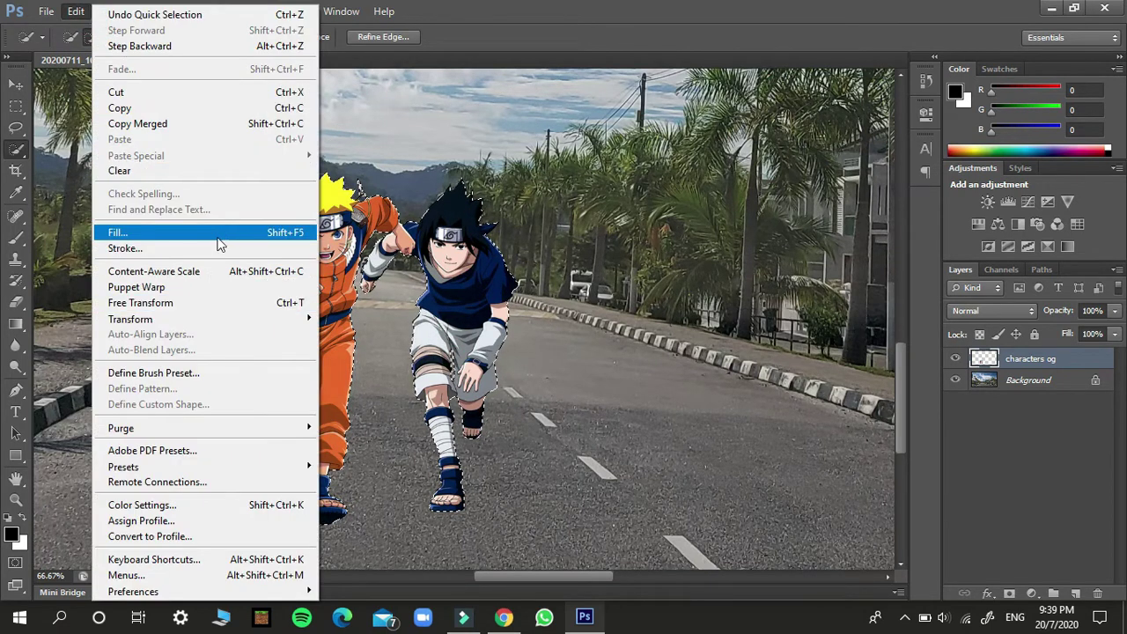
{"action": "left_click", "coordinate": [217, 236]}
{"action": "left_click", "coordinate": [568, 183]}
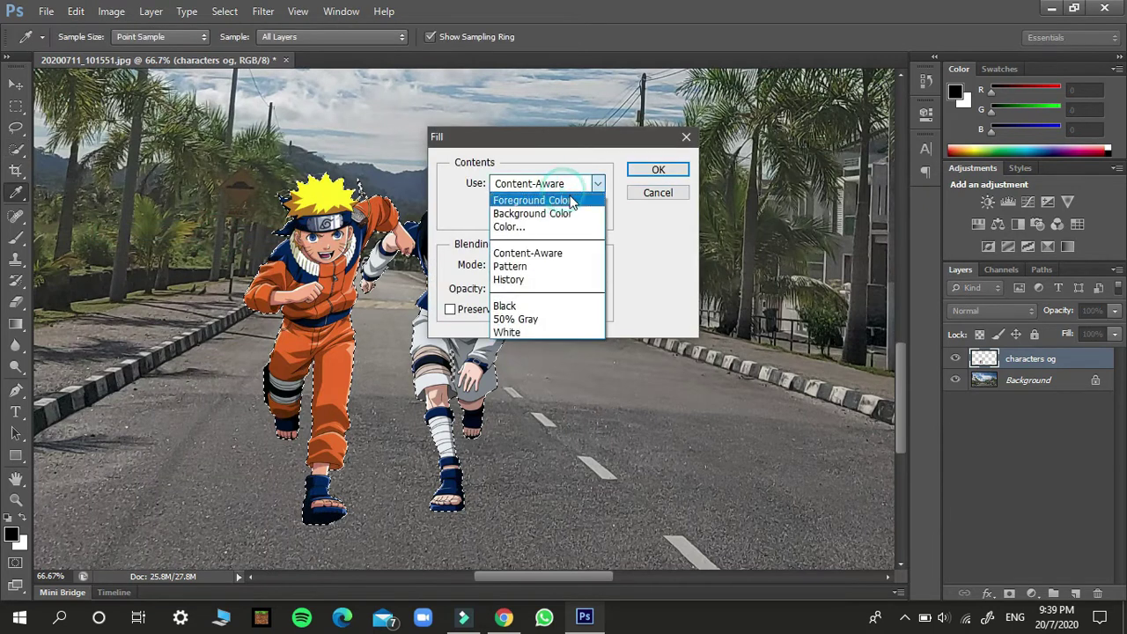
{"action": "left_click", "coordinate": [563, 318]}
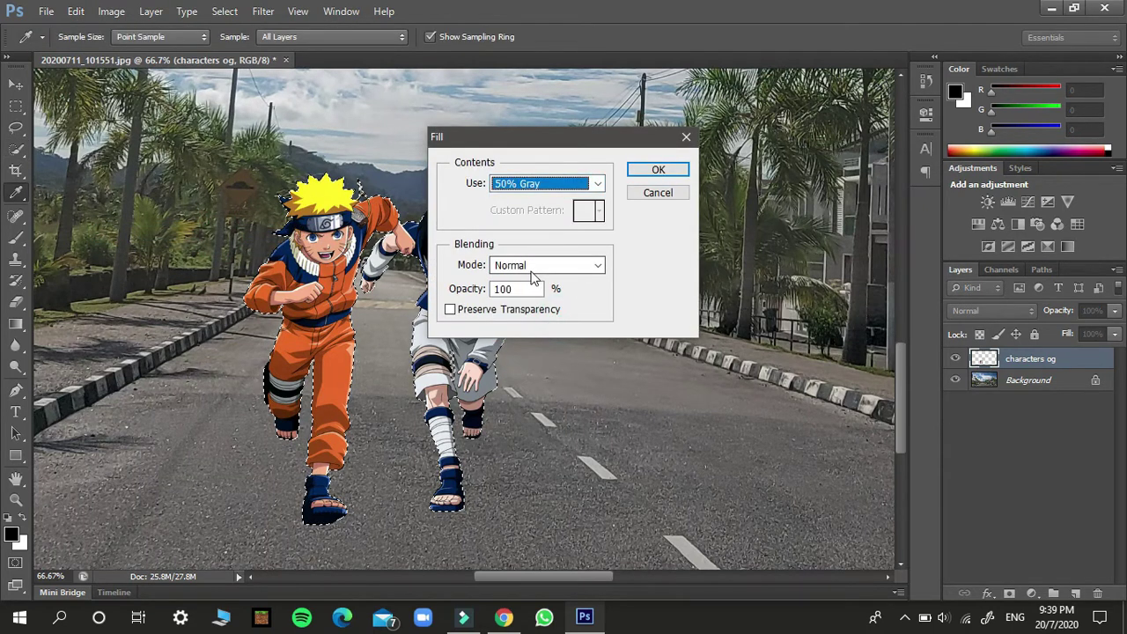
{"action": "left_click", "coordinate": [669, 170]}
{"action": "key", "text": "w"}
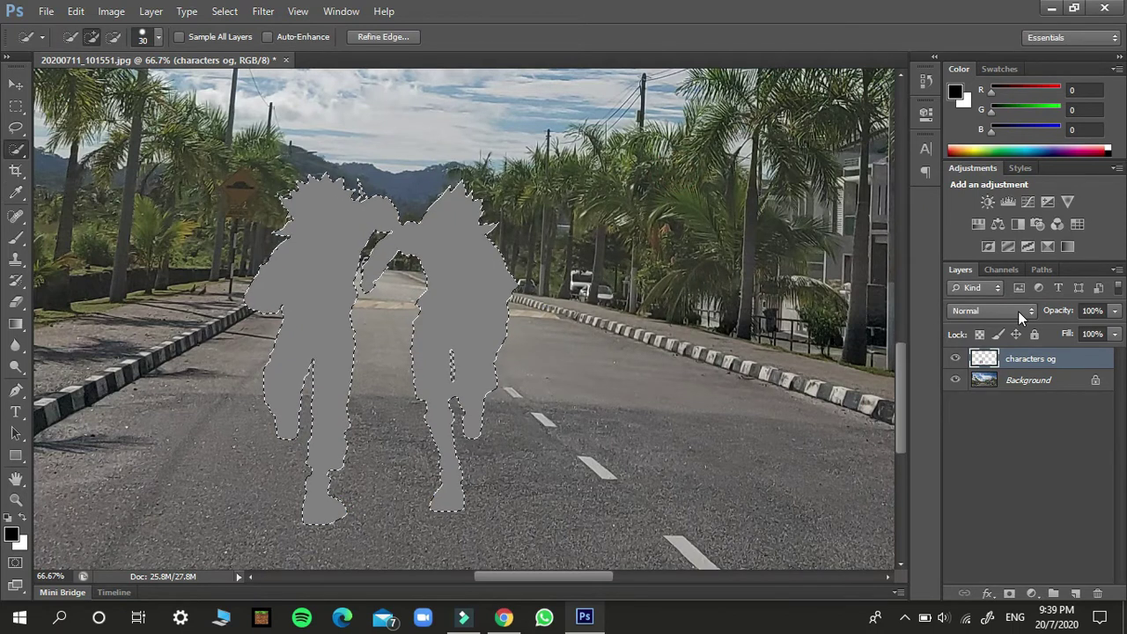
{"action": "key", "text": "ctrl+z"}
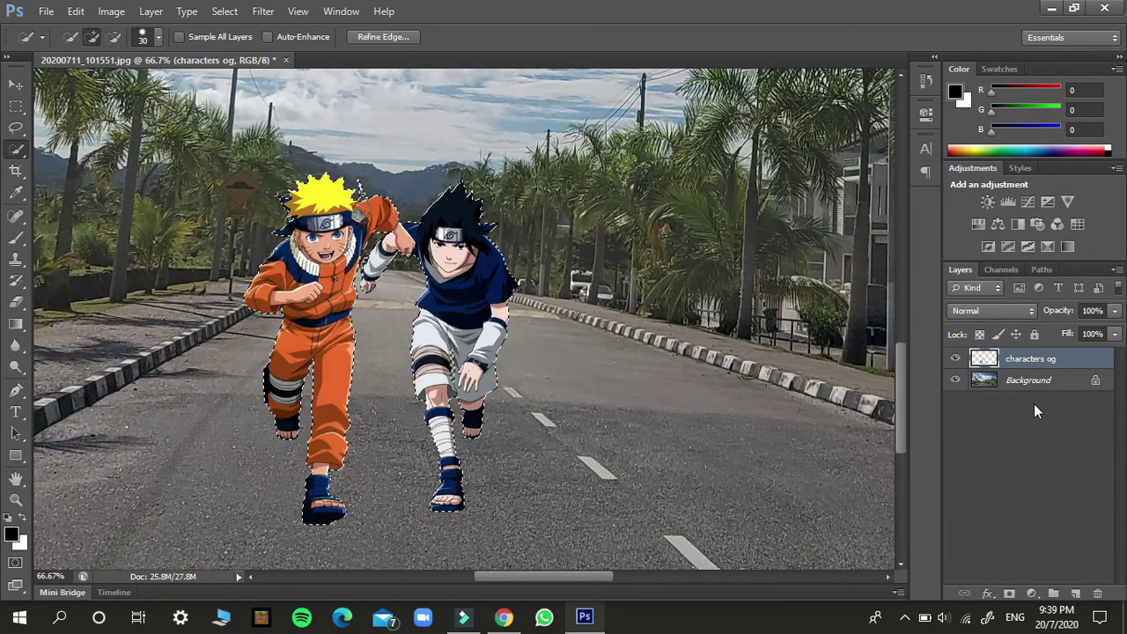
Duplicate the "characters og" layer under its default copy name and make the copy the active layer
{"action": "right_click", "coordinate": [1026, 358]}
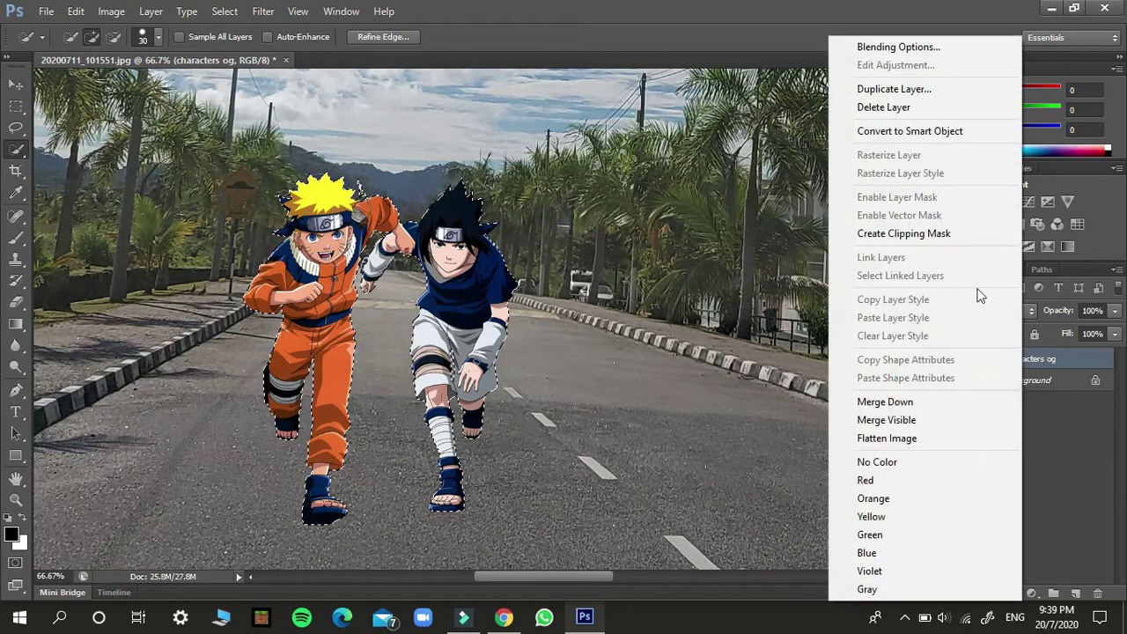
{"action": "left_click", "coordinate": [881, 88]}
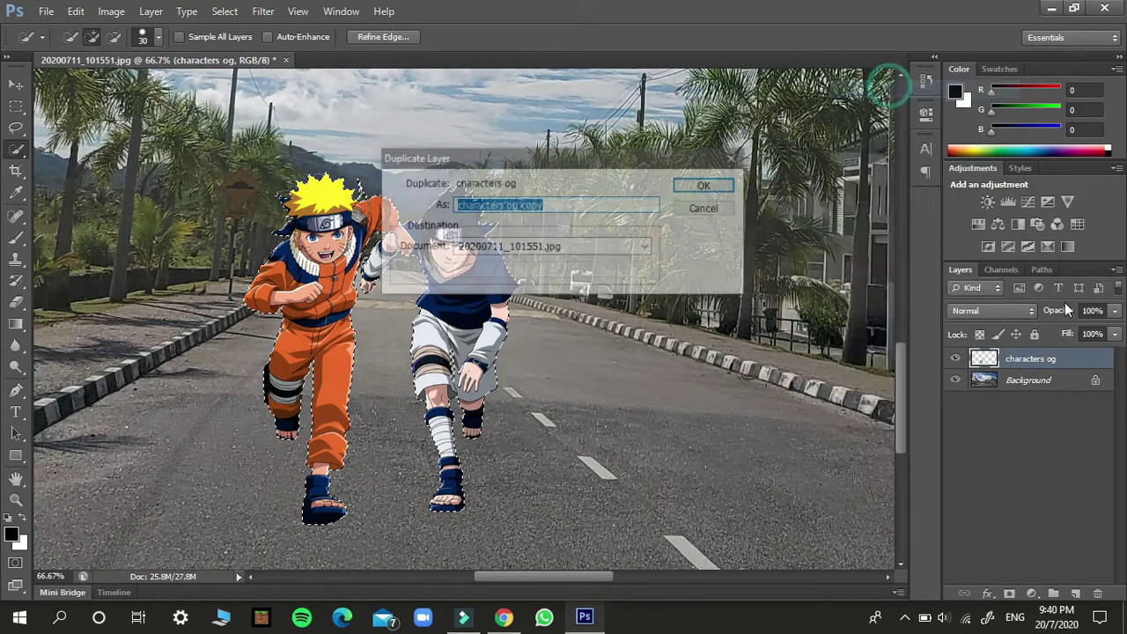
{"action": "left_click", "coordinate": [716, 187]}
{"action": "left_click", "coordinate": [1067, 358]}
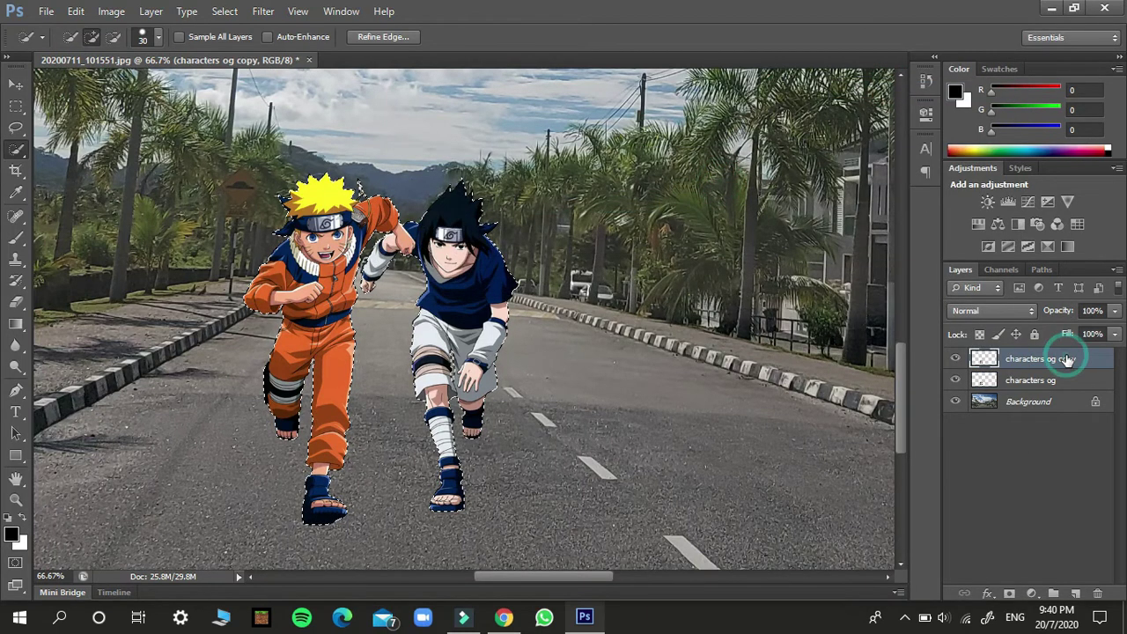
Fill the selected characters on the "characters og copy" layer with 50% Gray and set the layer's blend mode to Overlay
{"action": "mouse_move", "coordinate": [461, 366]}
{"action": "left_mouse_down"}
{"action": "mouse_move", "coordinate": [449, 366]}
{"action": "mouse_move", "coordinate": [450, 350]}
{"action": "left_mouse_up"}
{"action": "left_click", "coordinate": [71, 10]}
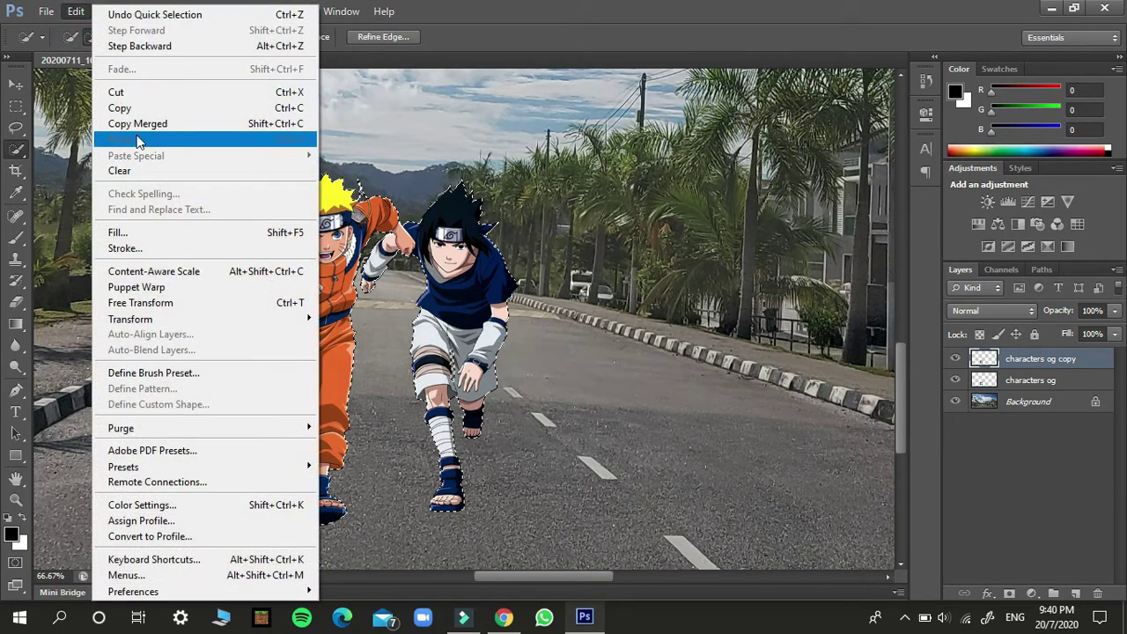
{"action": "left_click", "coordinate": [226, 235]}
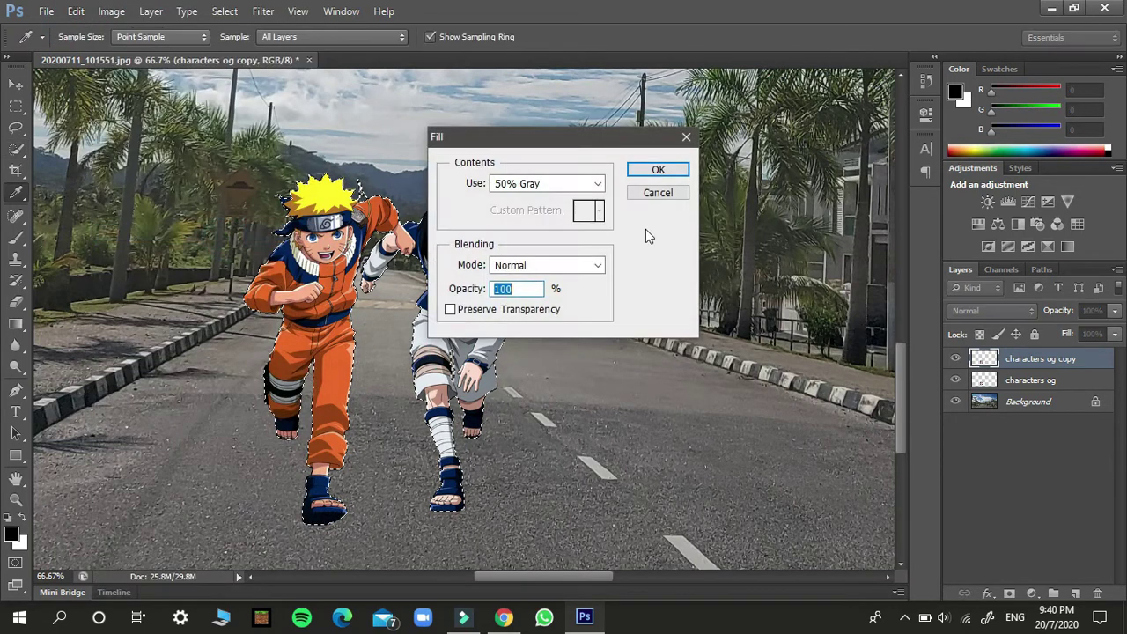
{"action": "left_click", "coordinate": [654, 172]}
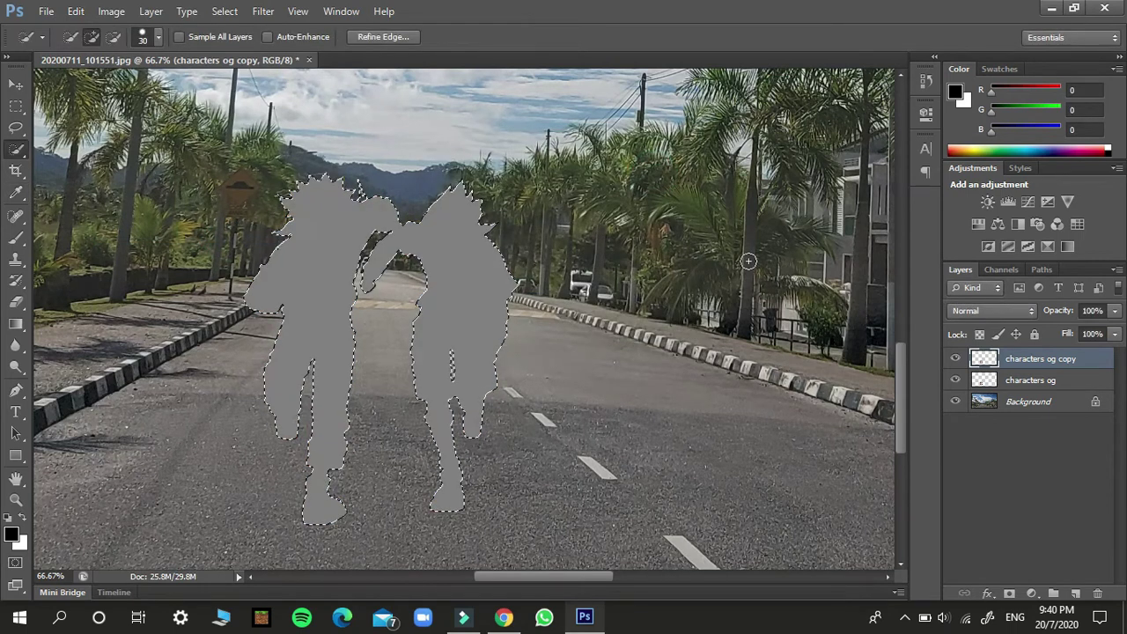
{"action": "left_click", "coordinate": [1017, 312]}
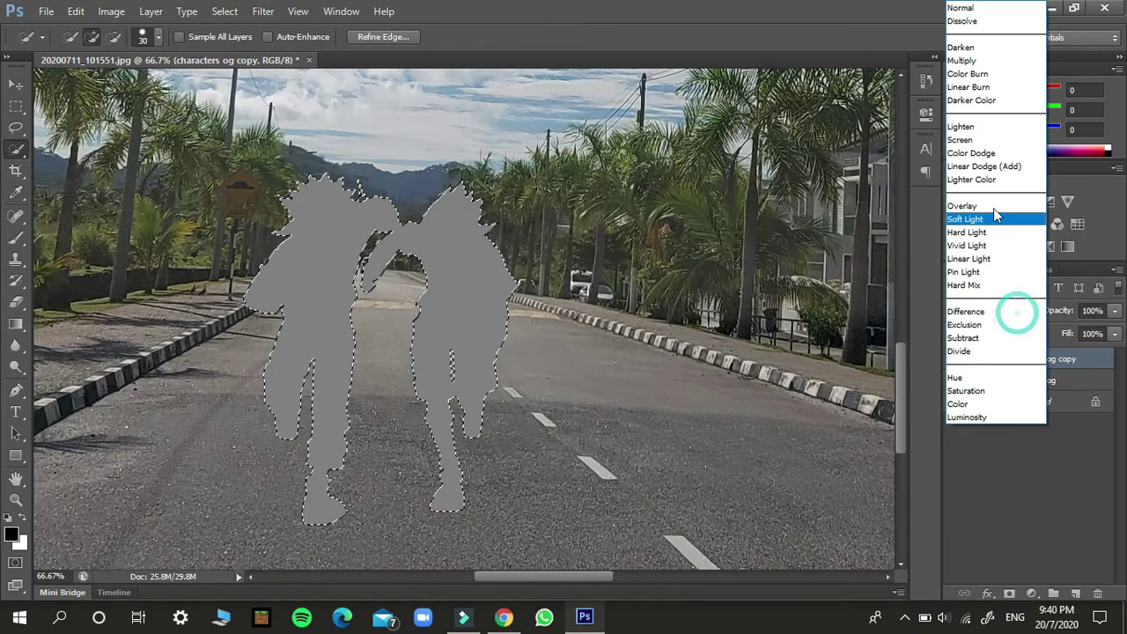
{"action": "left_click", "coordinate": [973, 210]}
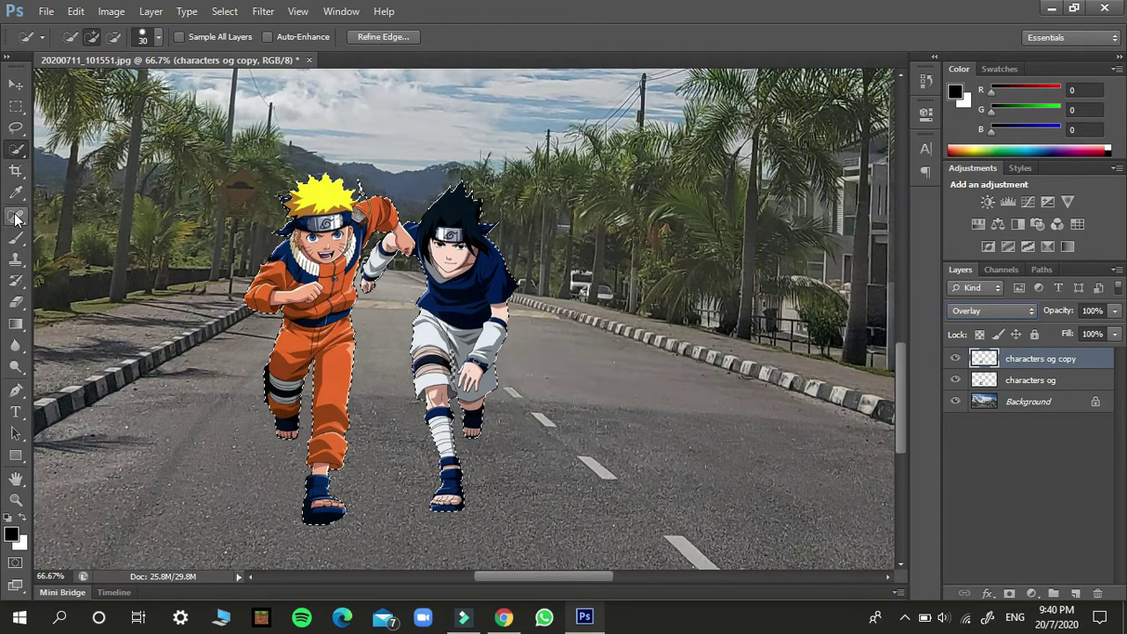
Darken both characters' legs and feet on the Overlay layer with the Burn tool
{"action": "left_click", "coordinate": [18, 349]}
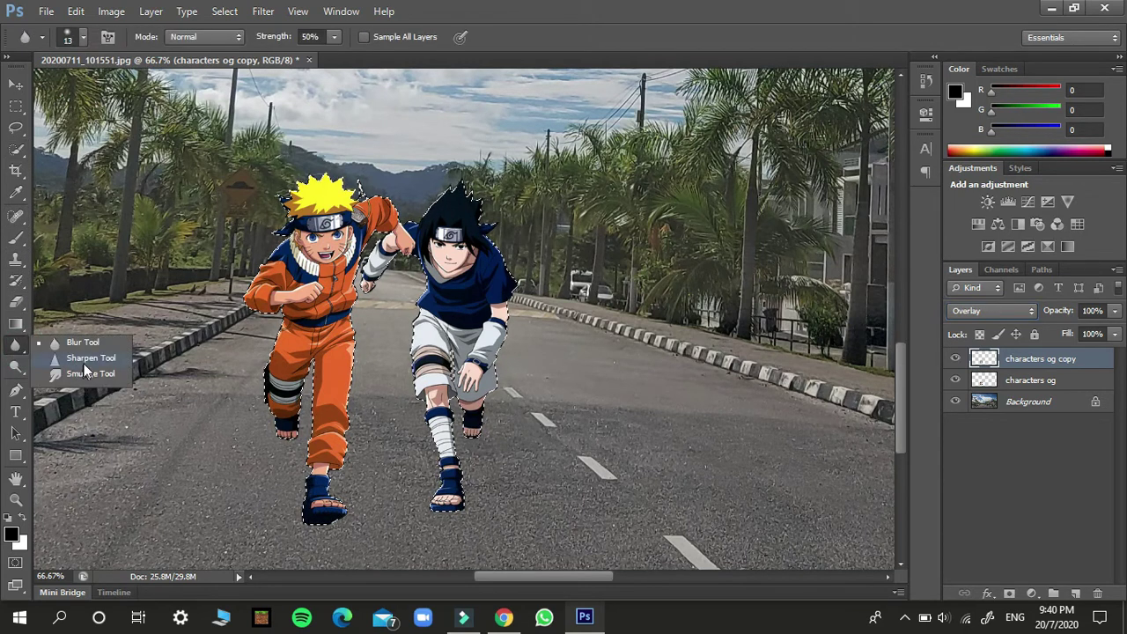
{"action": "left_click", "coordinate": [16, 219]}
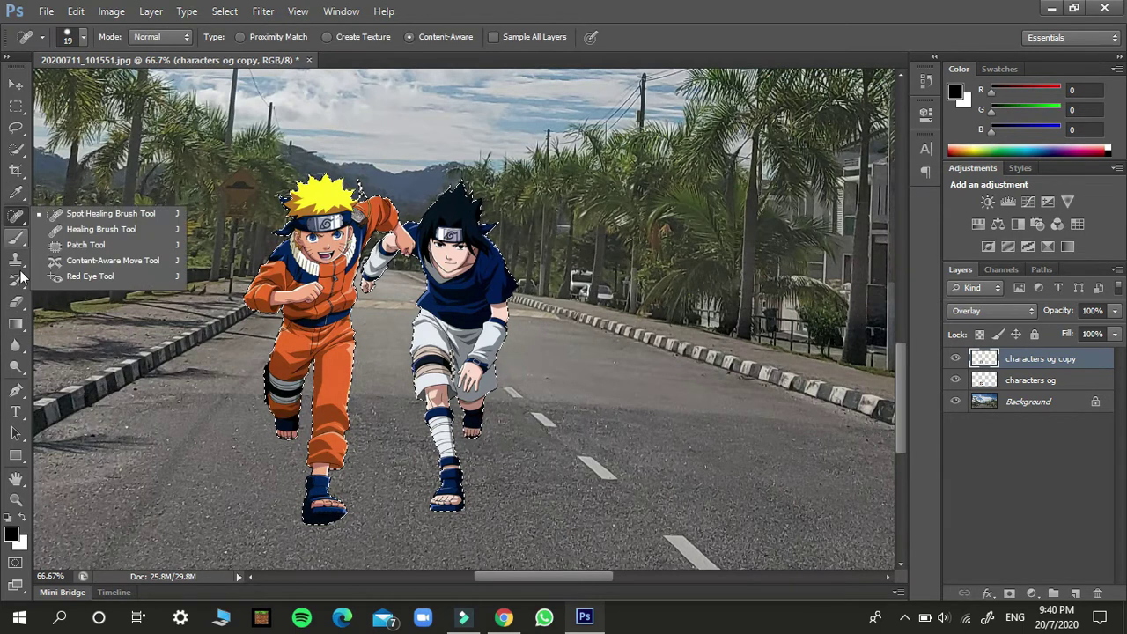
{"action": "left_click", "coordinate": [16, 366]}
{"action": "left_click", "coordinate": [69, 381]}
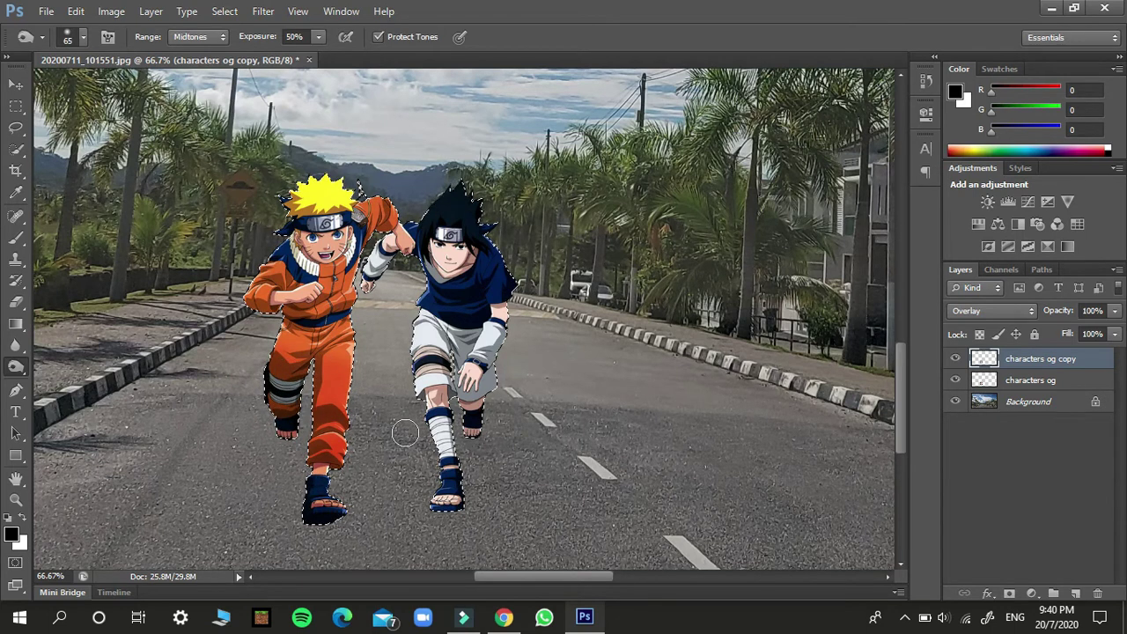
{"action": "mouse_move", "coordinate": [433, 414]}
{"action": "left_mouse_down"}
{"action": "mouse_move", "coordinate": [440, 380]}
{"action": "mouse_move", "coordinate": [445, 460]}
{"action": "left_mouse_up"}
{"action": "mouse_move", "coordinate": [467, 413]}
{"action": "left_mouse_down"}
{"action": "mouse_move", "coordinate": [477, 398]}
{"action": "mouse_move", "coordinate": [486, 406]}
{"action": "mouse_move", "coordinate": [478, 438]}
{"action": "left_mouse_up"}
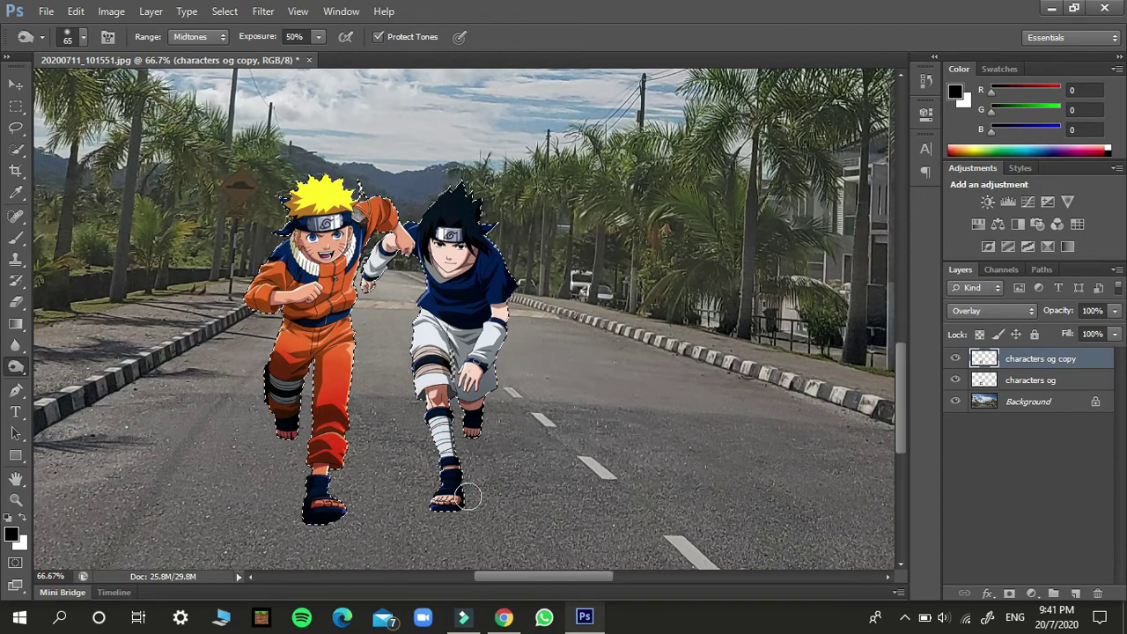
{"action": "left_click", "coordinate": [471, 423]}
{"action": "mouse_move", "coordinate": [471, 422]}
{"action": "left_mouse_down"}
{"action": "mouse_move", "coordinate": [465, 403]}
{"action": "mouse_move", "coordinate": [490, 390]}
{"action": "mouse_move", "coordinate": [410, 396]}
{"action": "mouse_move", "coordinate": [444, 451]}
{"action": "mouse_move", "coordinate": [437, 426]}
{"action": "mouse_move", "coordinate": [442, 445]}
{"action": "mouse_move", "coordinate": [471, 421]}
{"action": "left_mouse_up"}
{"action": "left_click_drag", "start_coordinate": [454, 503], "coordinate": [445, 500]}
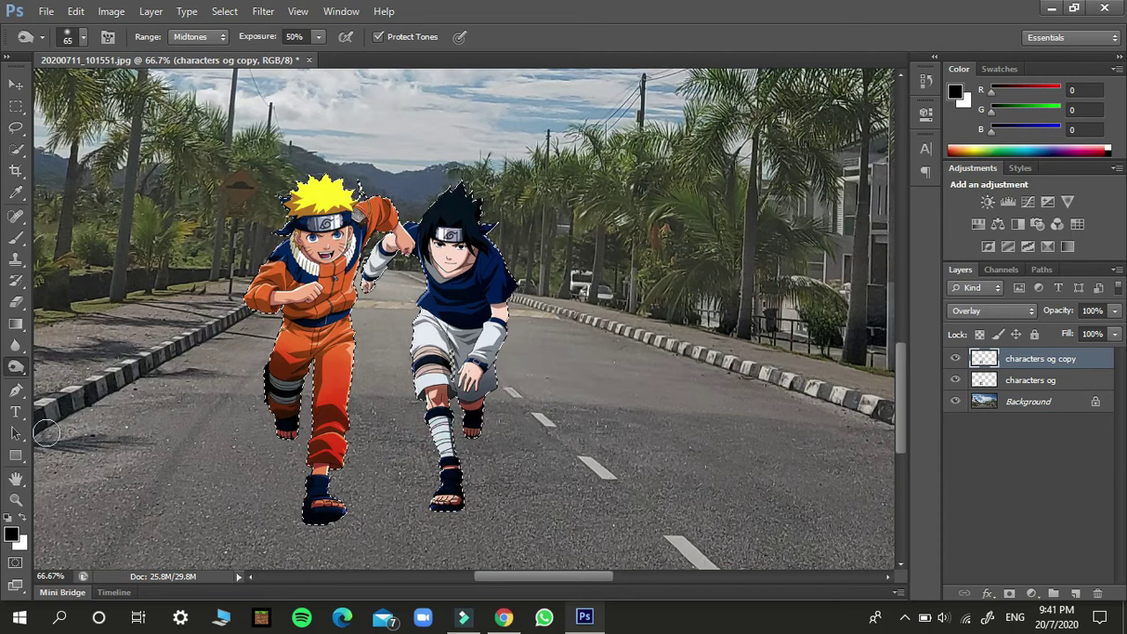
Lighten the characters' upper bodies on the Overlay layer with the Dodge tool, and return to the Burn tool
{"action": "right_click", "coordinate": [15, 368]}
{"action": "left_click", "coordinate": [84, 366]}
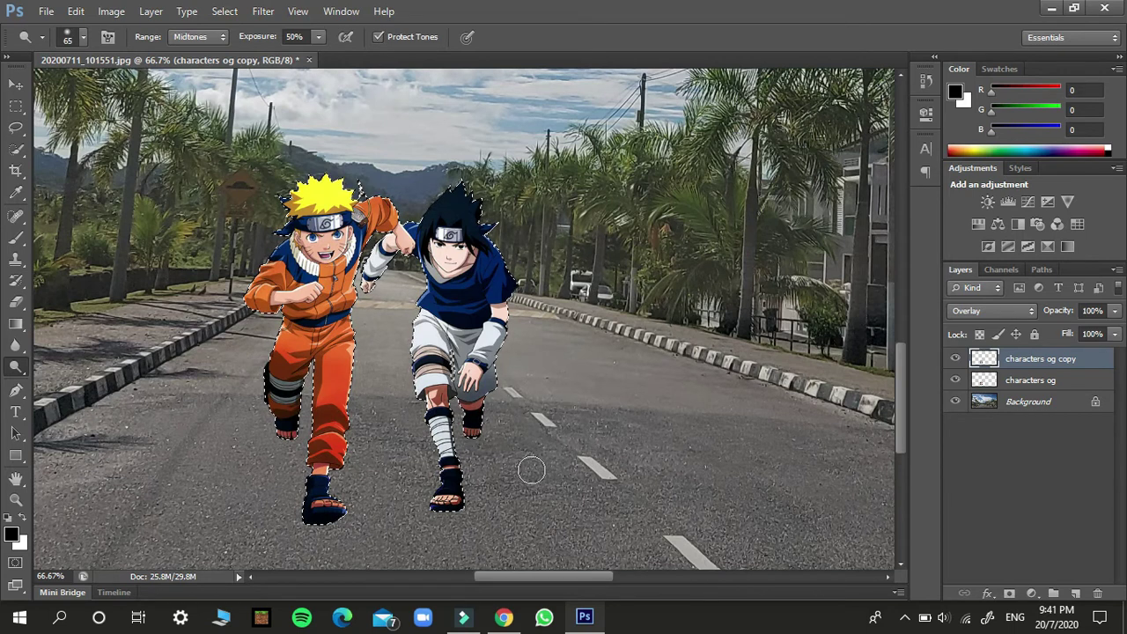
{"action": "right_click", "coordinate": [20, 371]}
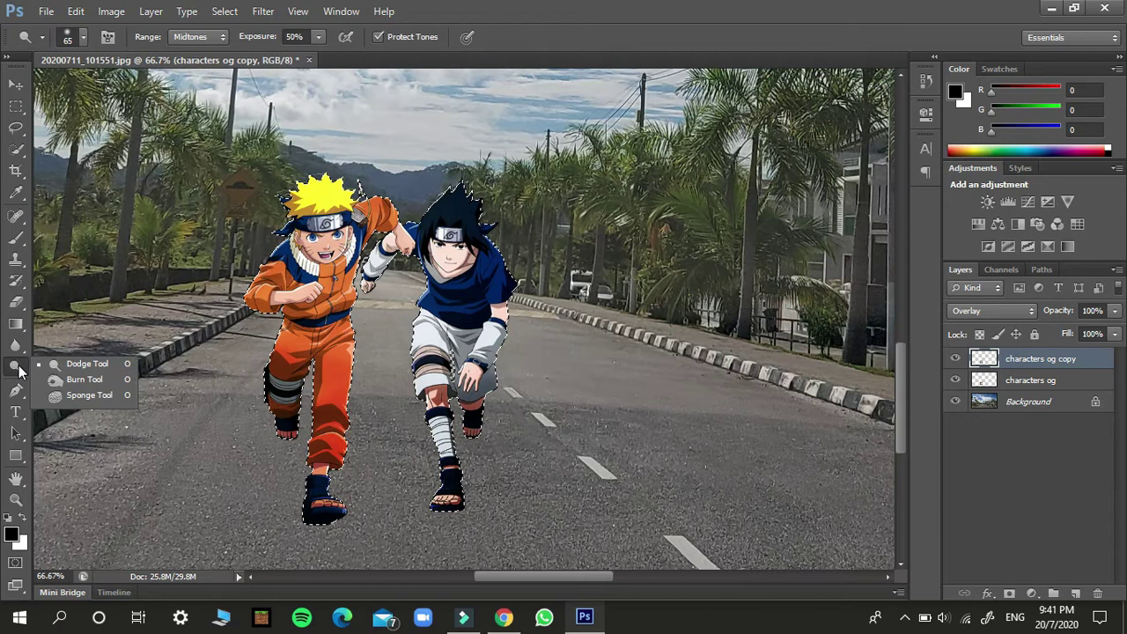
{"action": "left_click", "coordinate": [79, 380]}
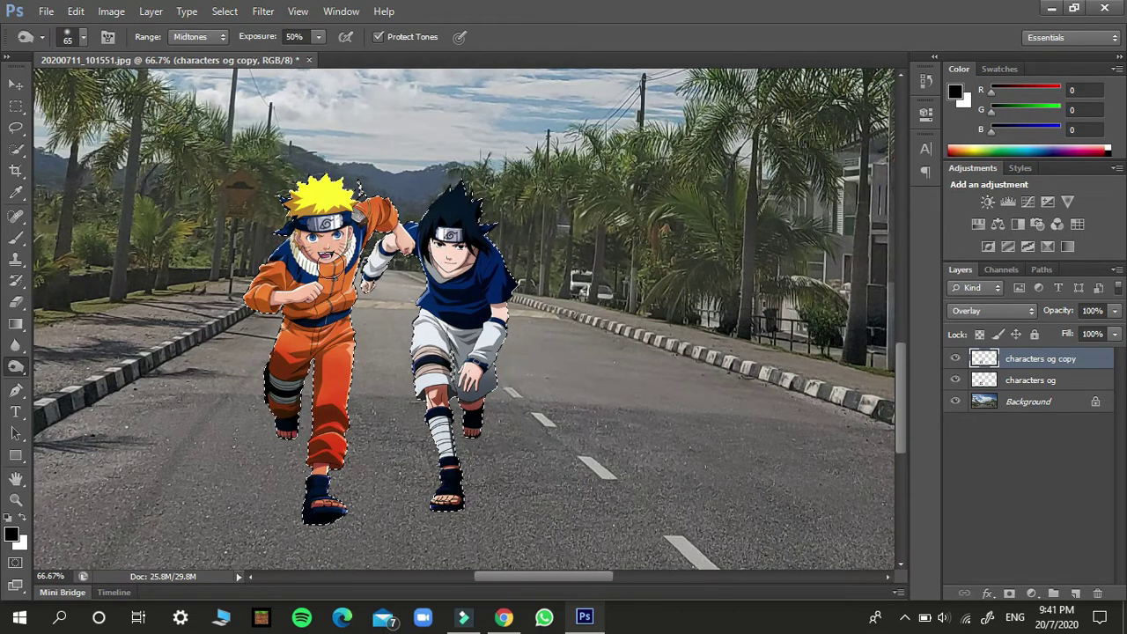
Duplicate the "characters og copy" layer as "characters og black"
{"action": "right_click", "coordinate": [1023, 356]}
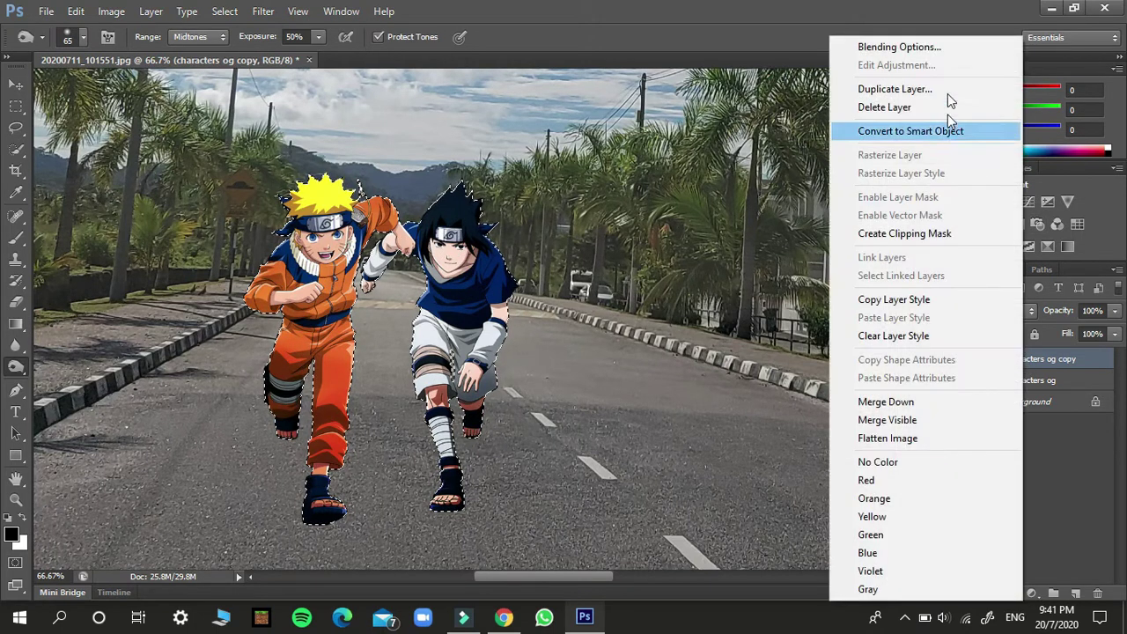
{"action": "left_click", "coordinate": [886, 88]}
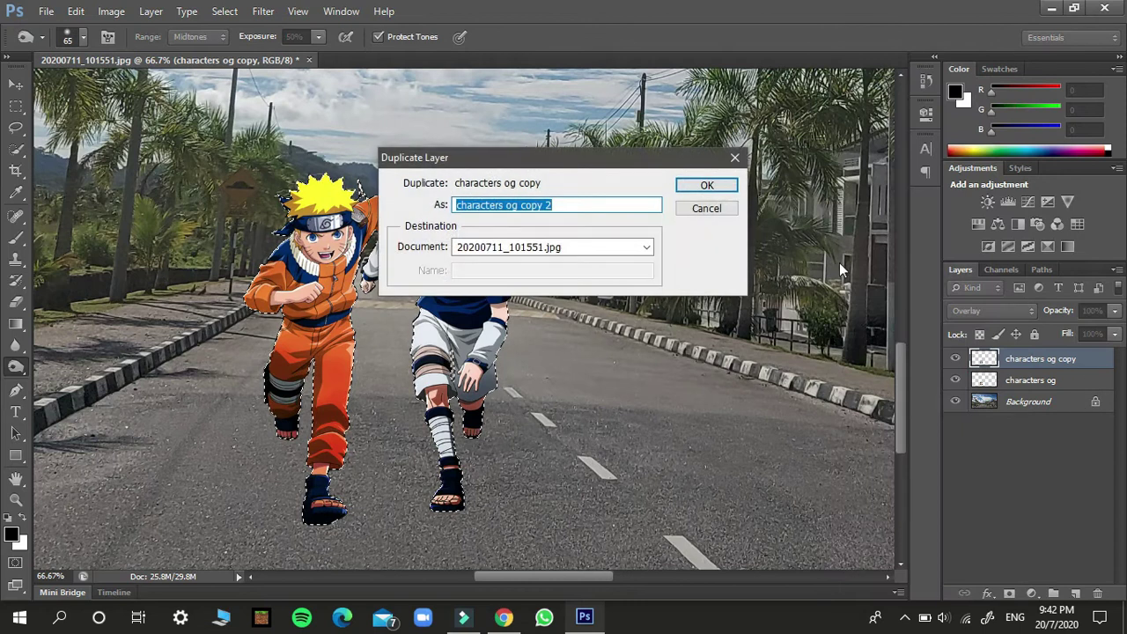
{"action": "key", "text": "BackSpace"}
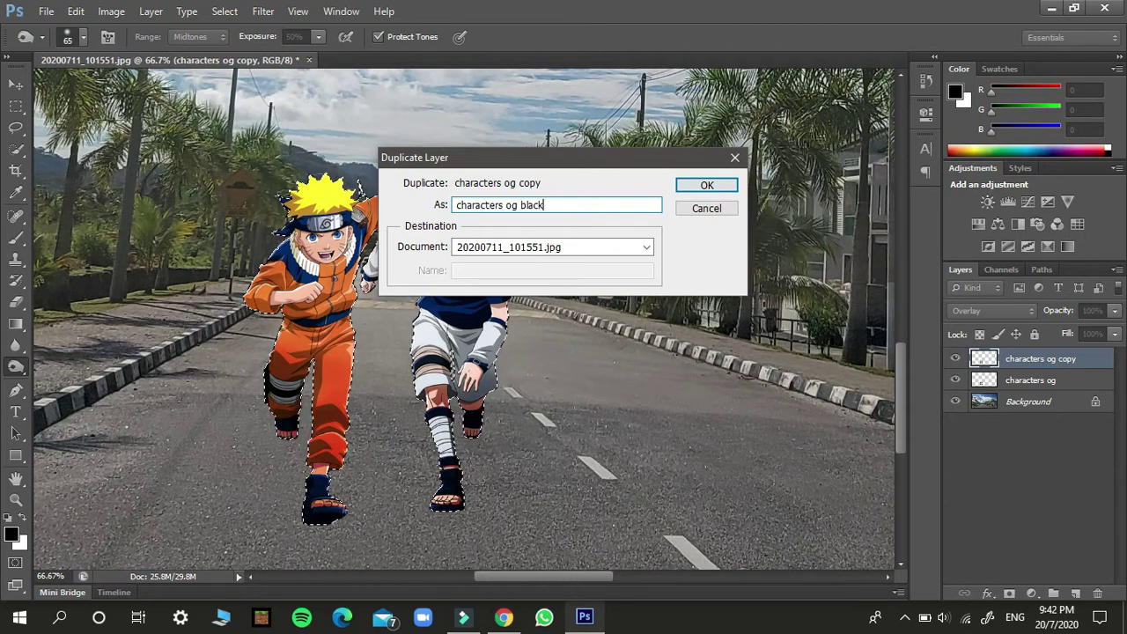
{"action": "key", "text": "Return"}
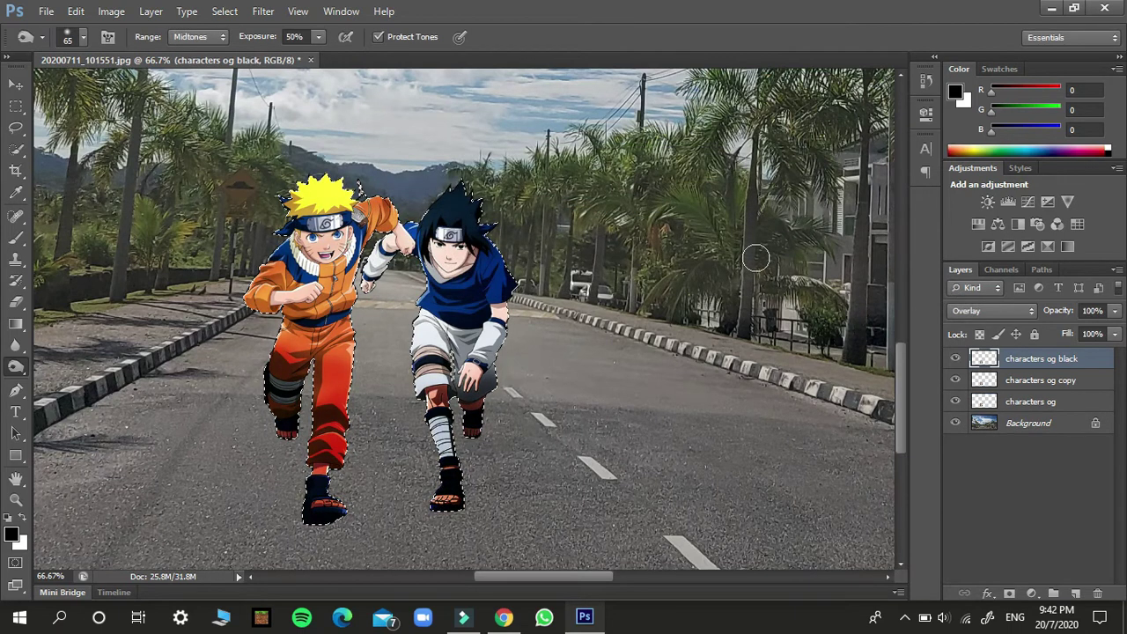
Rename the "characters og copy" layer as "characters og bruned and dodged"
{"action": "double_click", "coordinate": [1061, 380]}
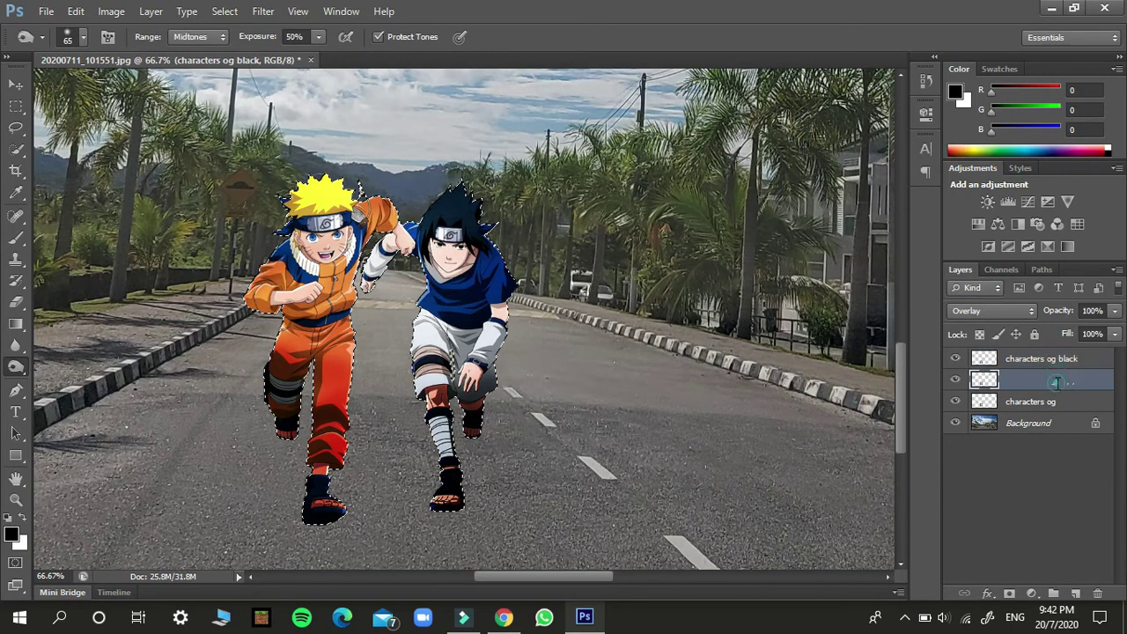
{"action": "left_click", "coordinate": [1084, 380]}
{"action": "key", "text": "BackSpace"}
{"action": "key", "text": "BackSpace"}
{"action": "key", "text": "BackSpace"}
{"action": "key", "text": "BackSpace"}
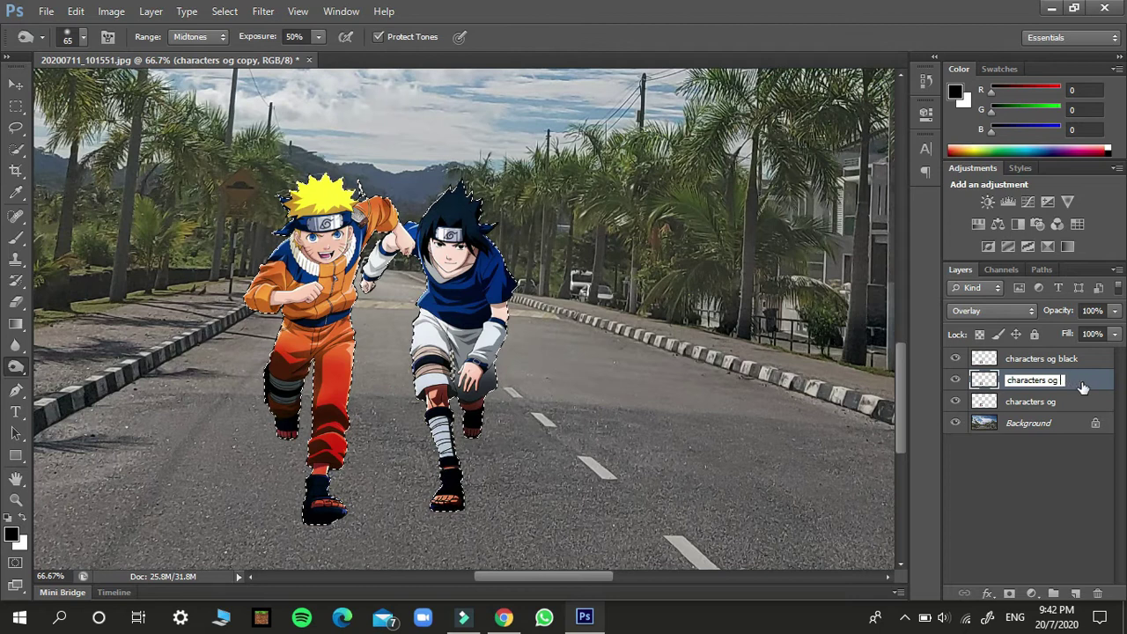
{"action": "type", "text": "bruned a"}
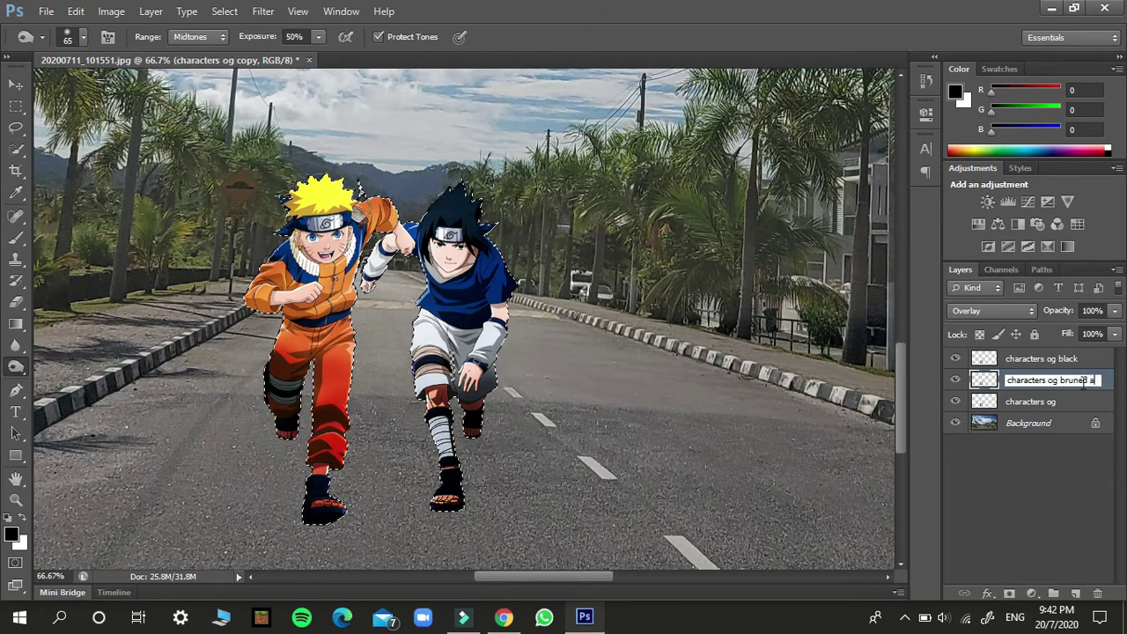
{"action": "type", "text": "nd d"}
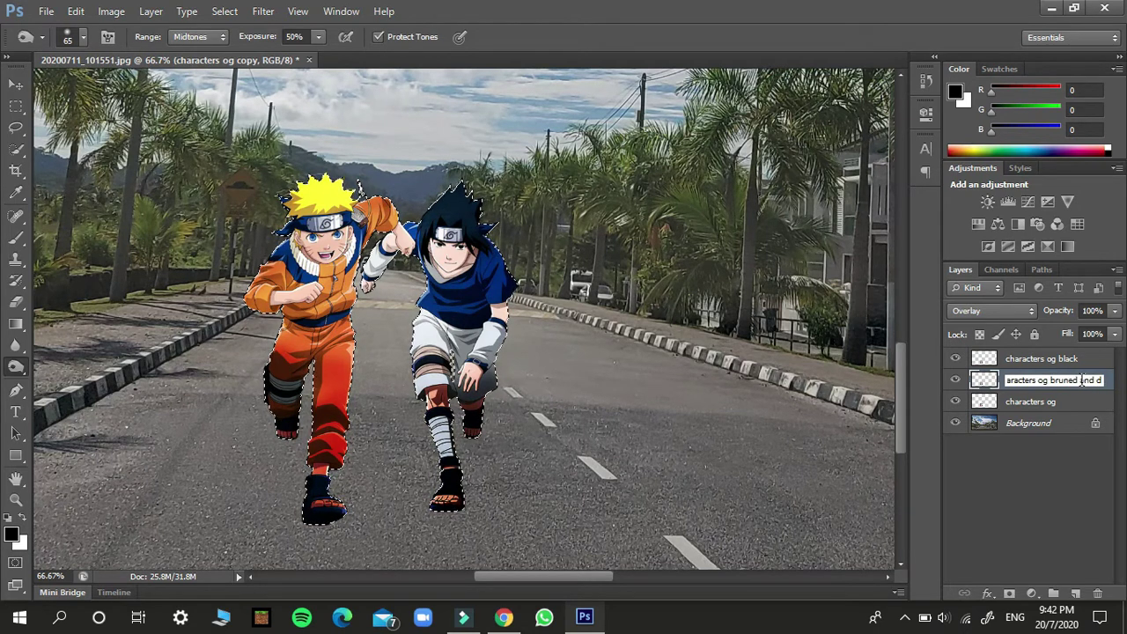
{"action": "type", "text": "odged"}
{"action": "key", "text": "Return"}
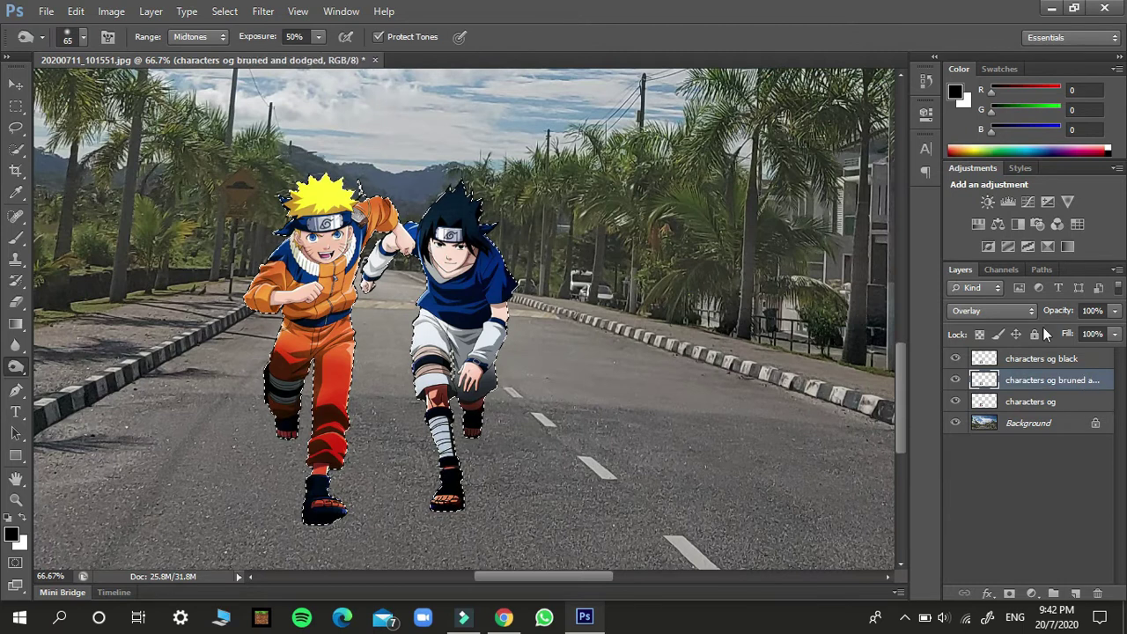
Make the "characters og black" layer active and switch to the Quick Selection tool
{"action": "left_click", "coordinate": [1052, 361]}
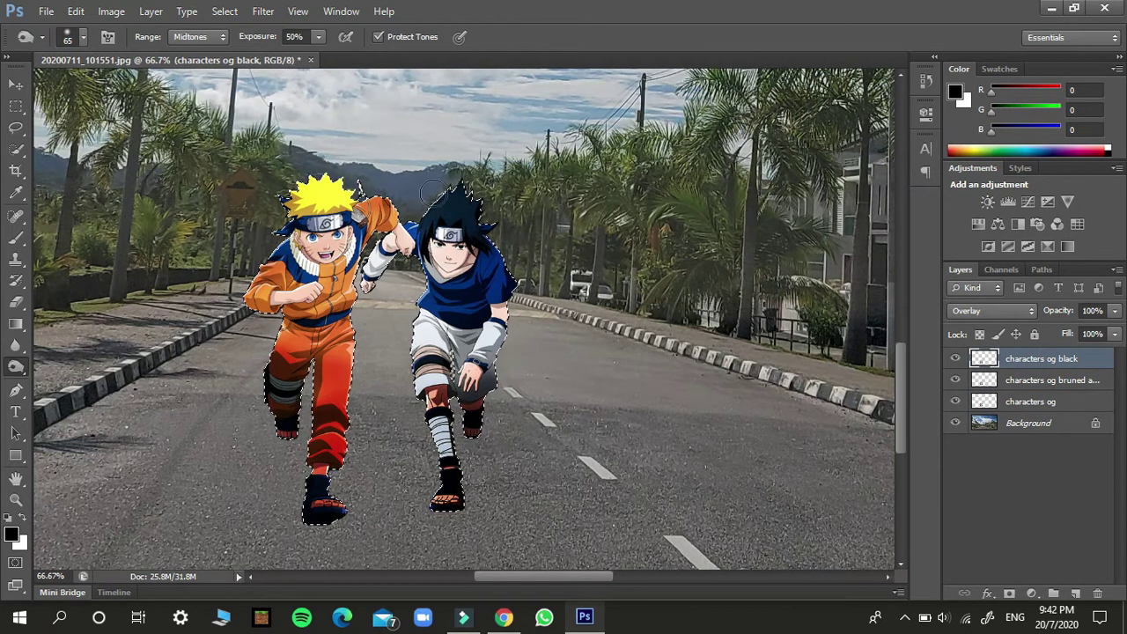
{"action": "left_click", "coordinate": [21, 151]}
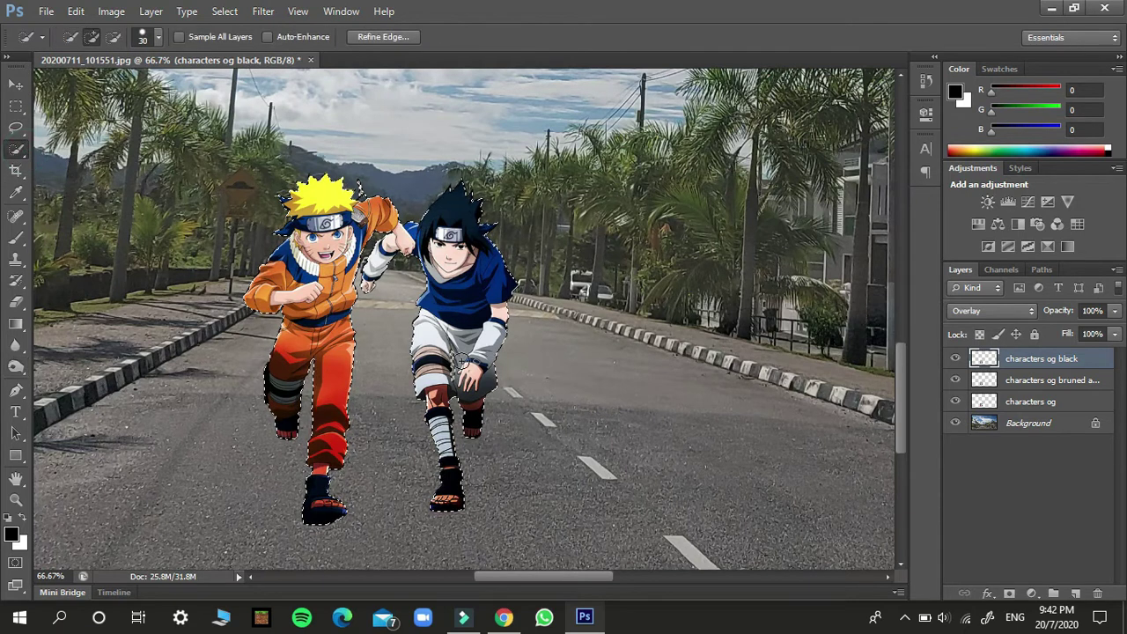
{"action": "left_click", "coordinate": [480, 361]}
{"action": "key", "text": "ctrl+z"}
{"action": "key", "text": "ctrl+z"}
{"action": "key", "text": "ctrl+z"}
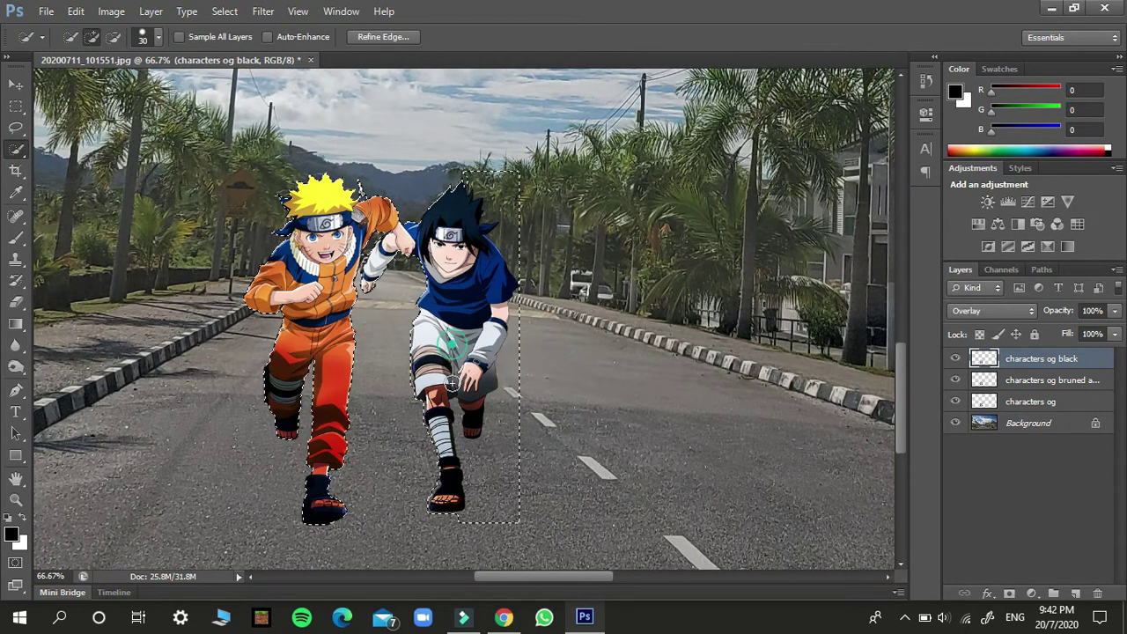
Fill the selected characters on the "characters og black" layer with Black at 100% opacity in Normal mode
{"action": "left_click", "coordinate": [75, 11]}
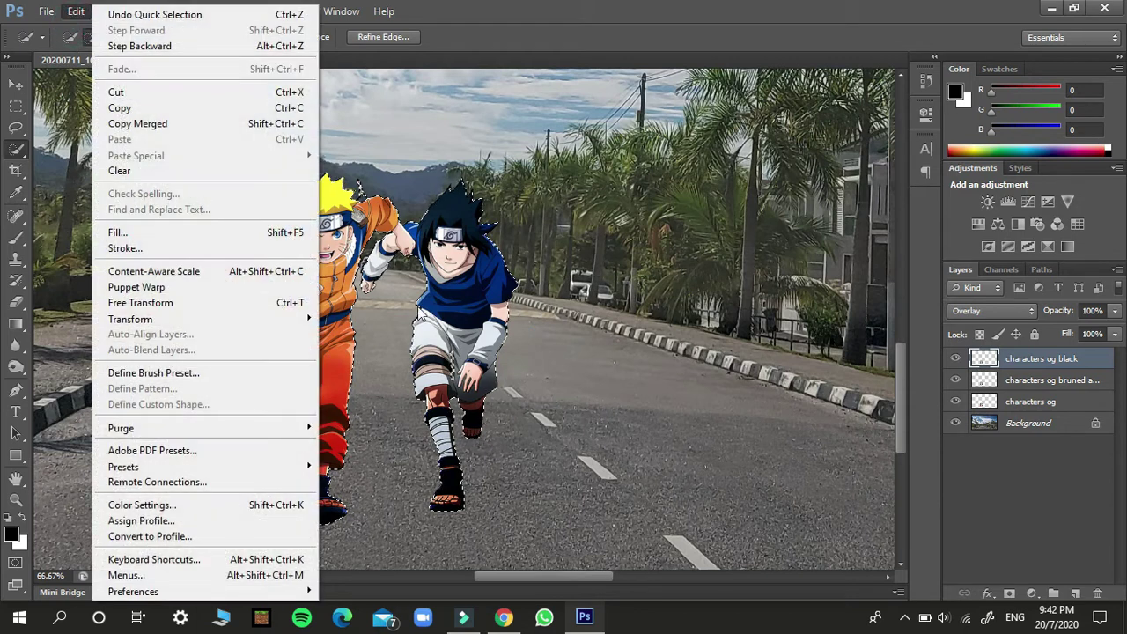
{"action": "left_click", "coordinate": [295, 233]}
{"action": "left_click", "coordinate": [584, 186]}
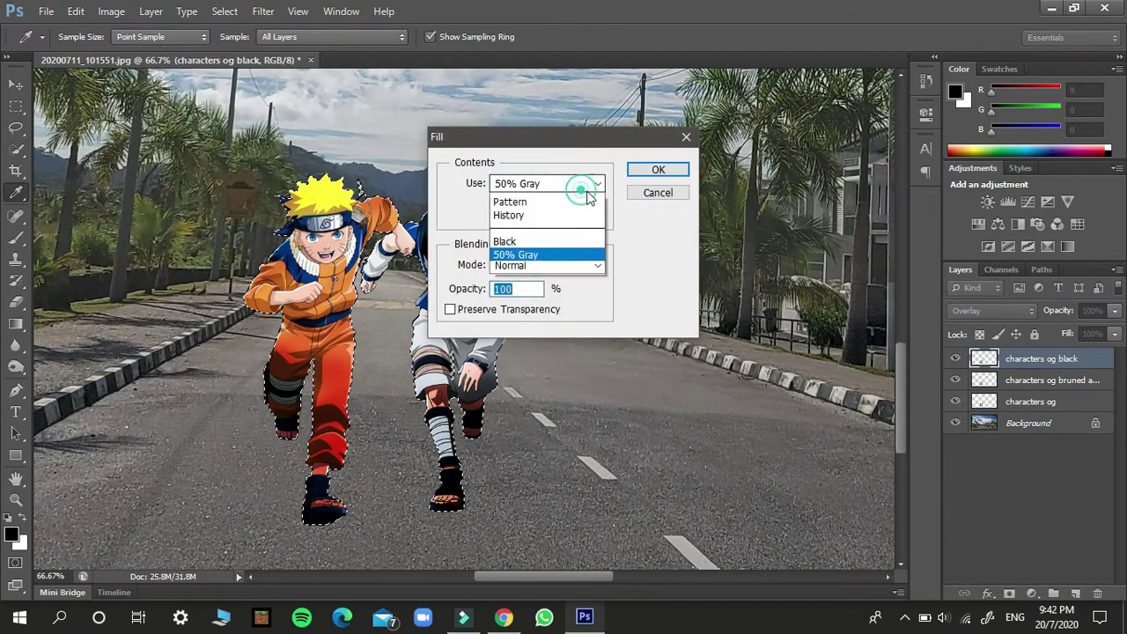
{"action": "left_click", "coordinate": [553, 306]}
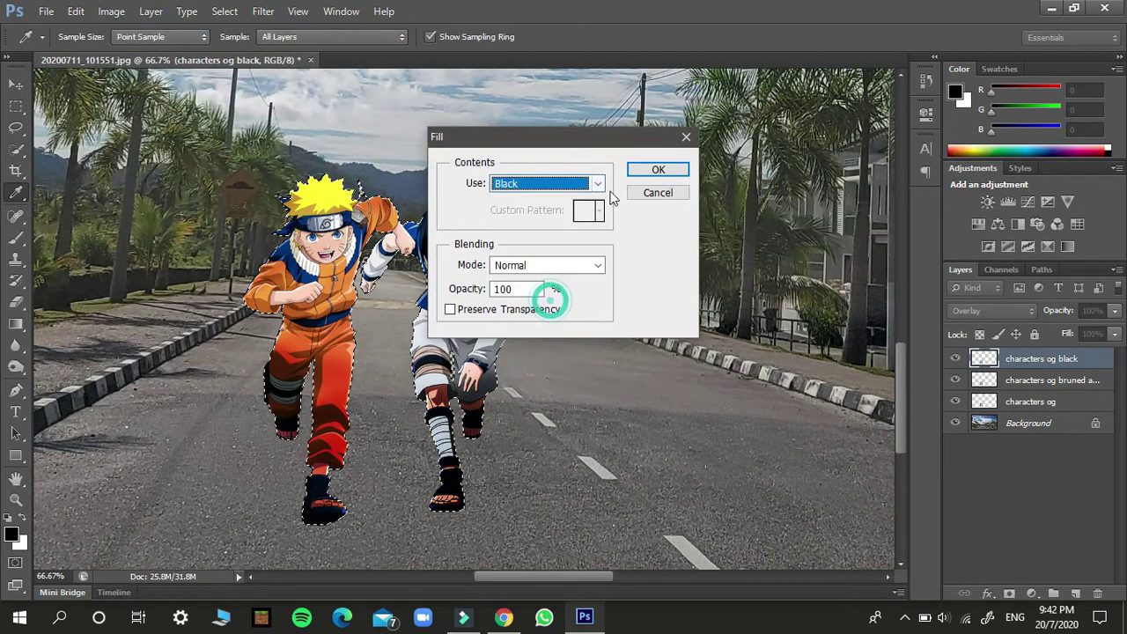
{"action": "left_click", "coordinate": [658, 169]}
{"action": "key", "text": "w"}
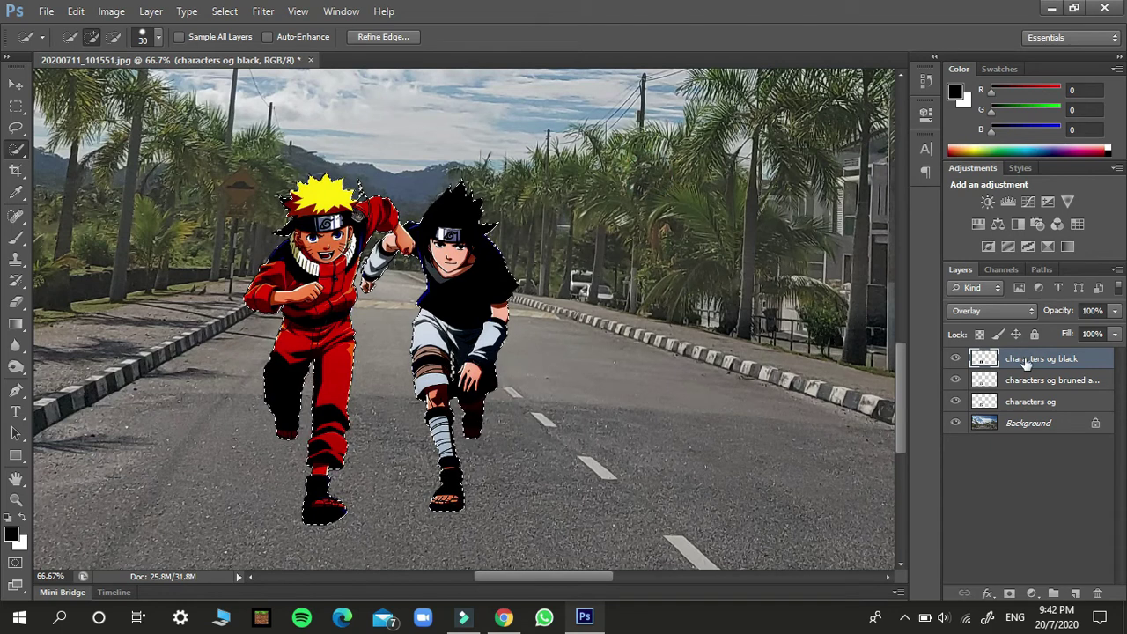
{"action": "left_click_drag", "start_coordinate": [1030, 359], "coordinate": [1043, 412]}
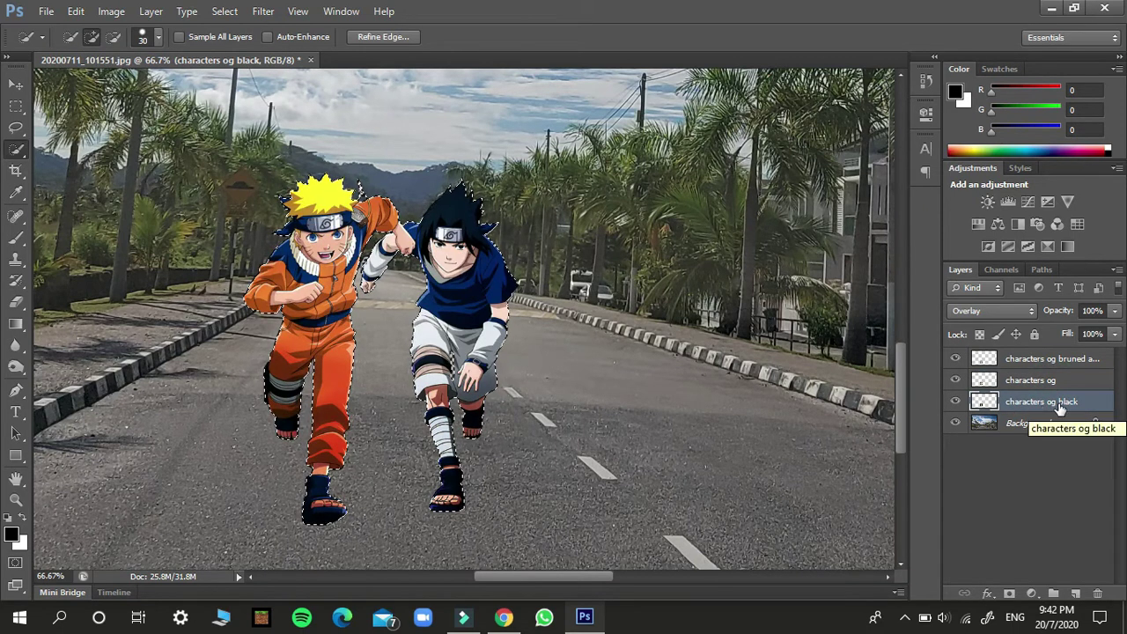
{"action": "left_click_drag", "start_coordinate": [1059, 407], "coordinate": [1061, 379]}
{"action": "left_click_drag", "start_coordinate": [1059, 390], "coordinate": [1059, 364]}
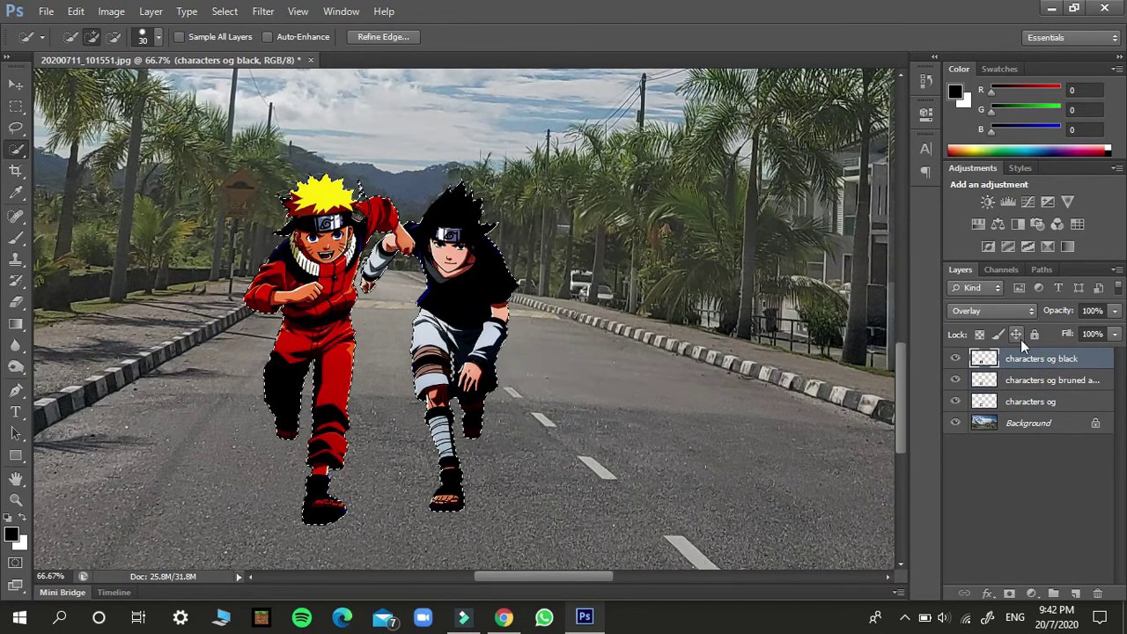
Lower the opacity of the "characters og black" layer to 43%
{"action": "left_click", "coordinate": [1019, 361]}
{"action": "left_click", "coordinate": [1114, 311]}
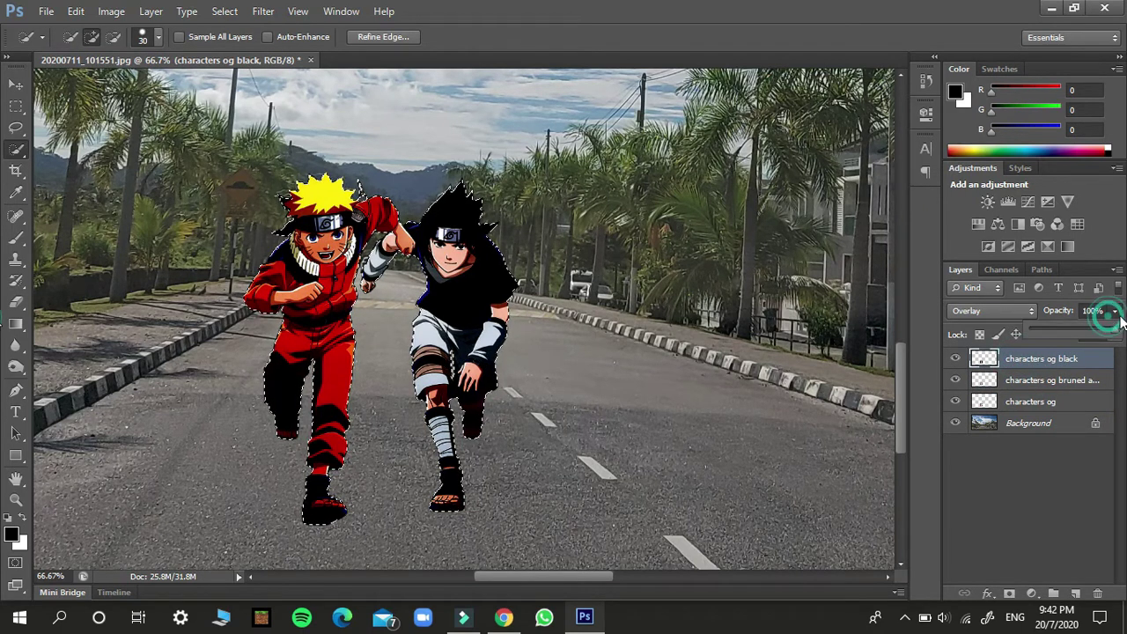
{"action": "mouse_move", "coordinate": [1084, 327]}
{"action": "left_mouse_down"}
{"action": "mouse_move", "coordinate": [1044, 333]}
{"action": "mouse_move", "coordinate": [1082, 327]}
{"action": "left_mouse_up"}
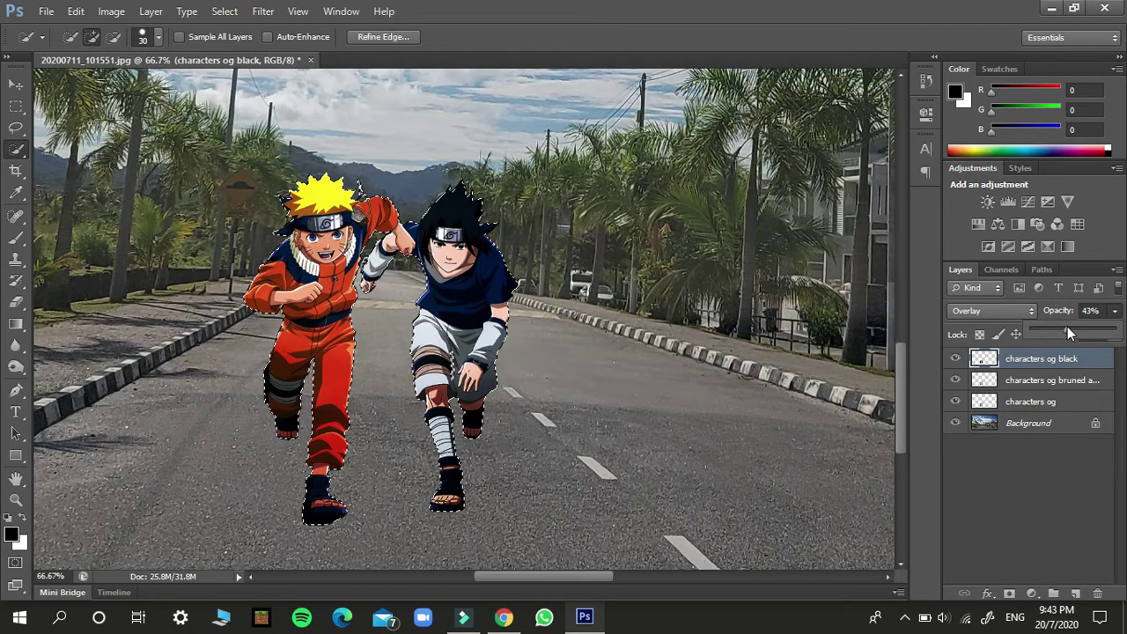
Lighten both characters' legs on the "characters og bruned and dodged" layer with the Dodge tool at 50% exposure
{"action": "double_click", "coordinate": [1061, 380]}
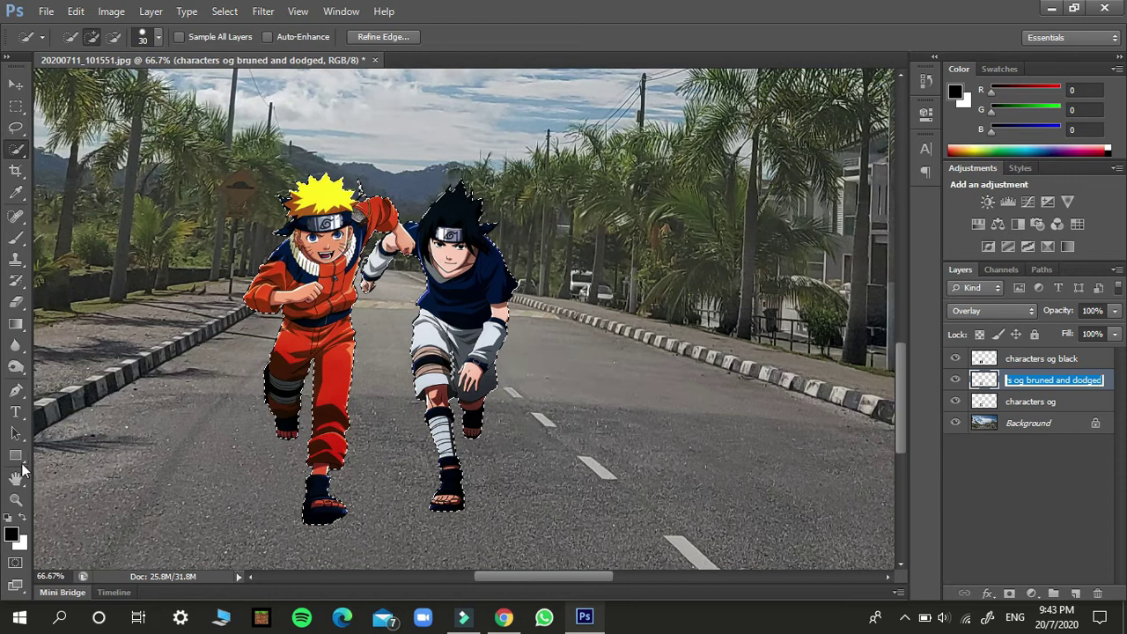
{"action": "left_click", "coordinate": [18, 366]}
{"action": "right_click", "coordinate": [10, 373]}
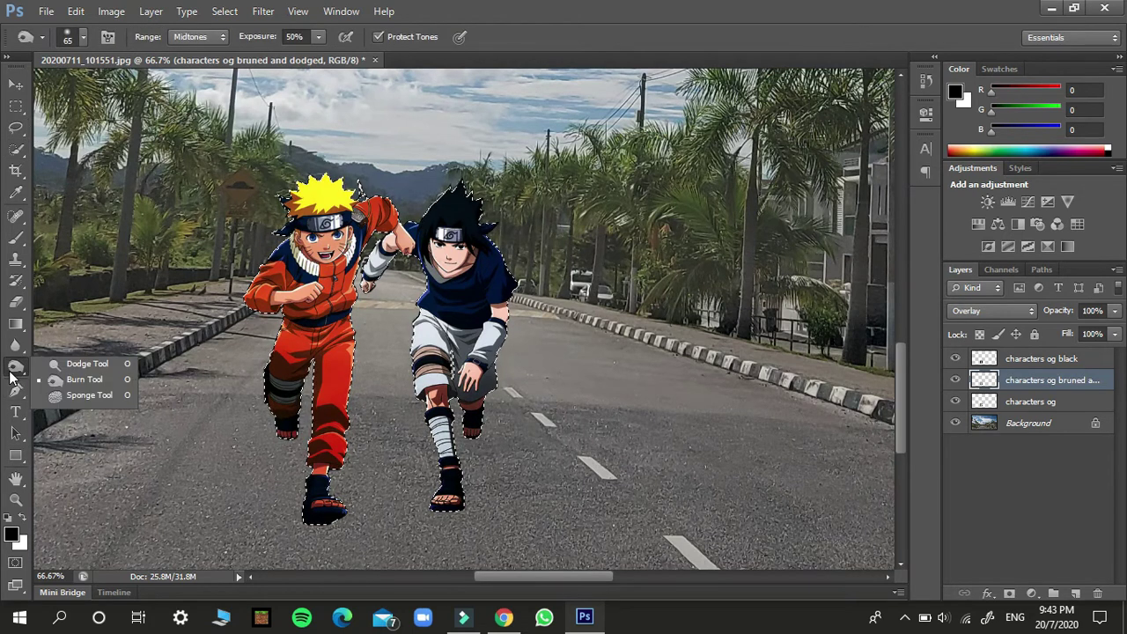
{"action": "left_click", "coordinate": [81, 364]}
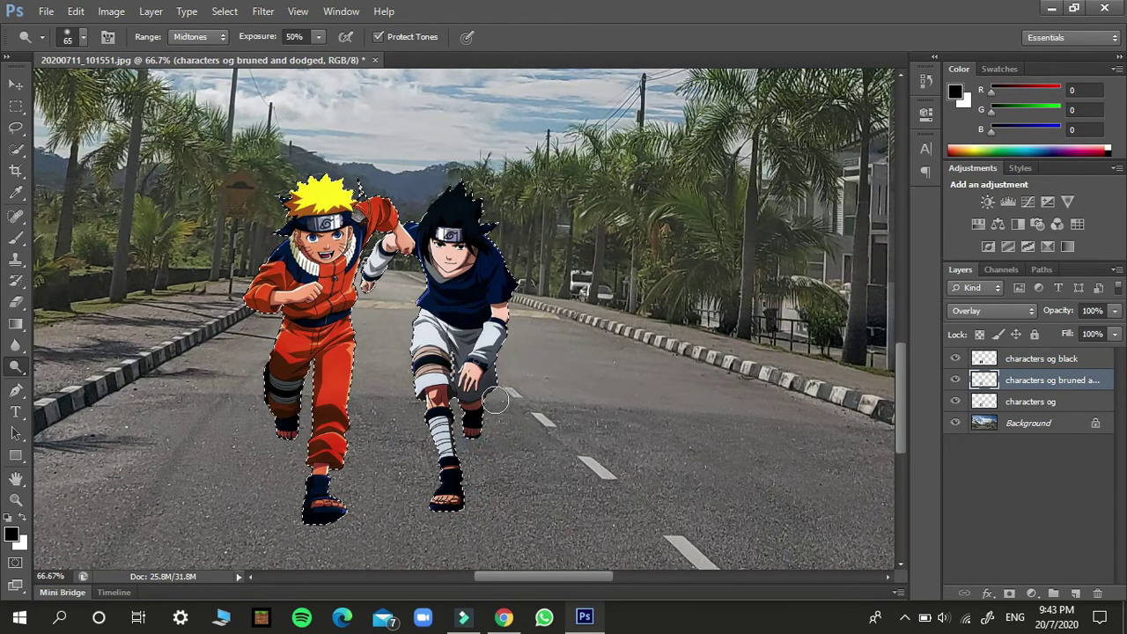
{"action": "left_click_drag", "start_coordinate": [508, 377], "coordinate": [478, 441]}
{"action": "left_click", "coordinate": [479, 442]}
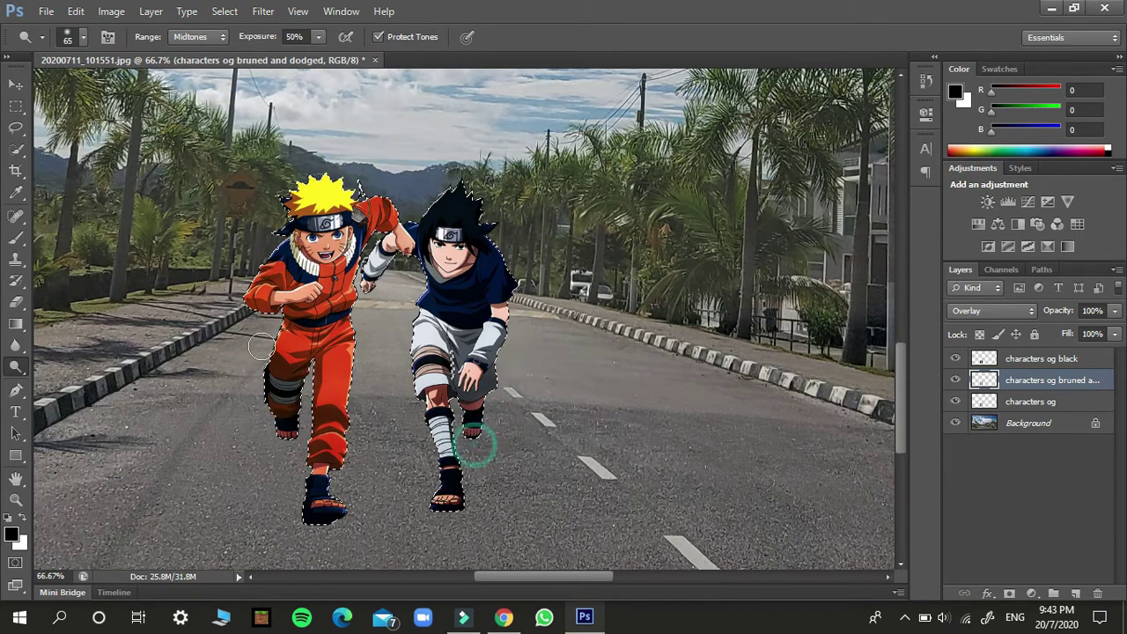
{"action": "left_click_drag", "start_coordinate": [255, 345], "coordinate": [328, 353]}
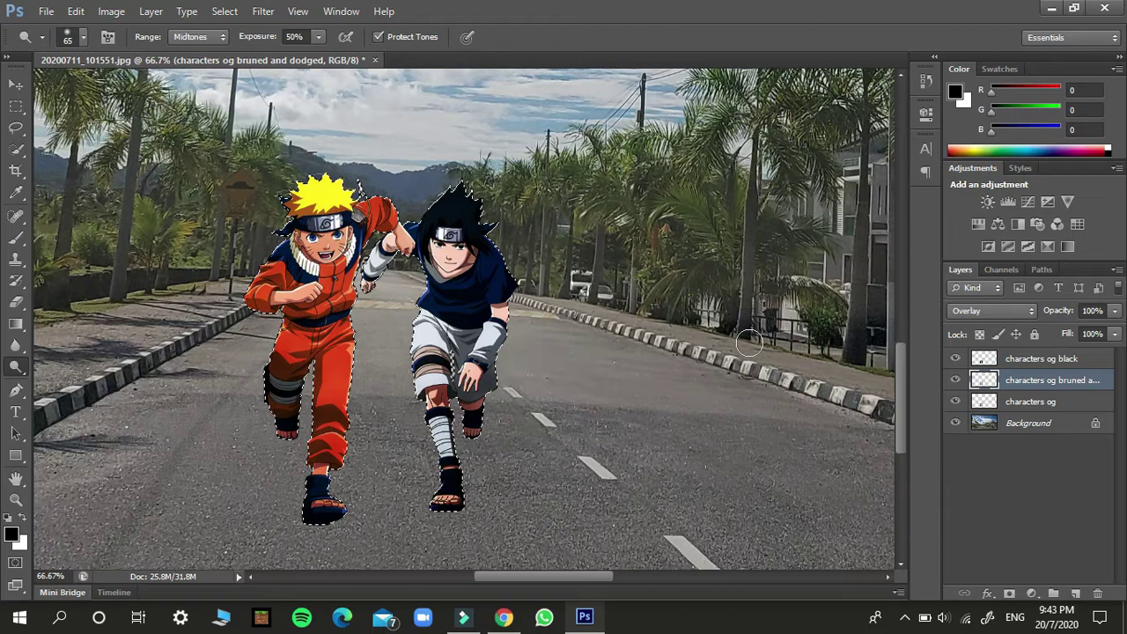
{"action": "left_click", "coordinate": [721, 183]}
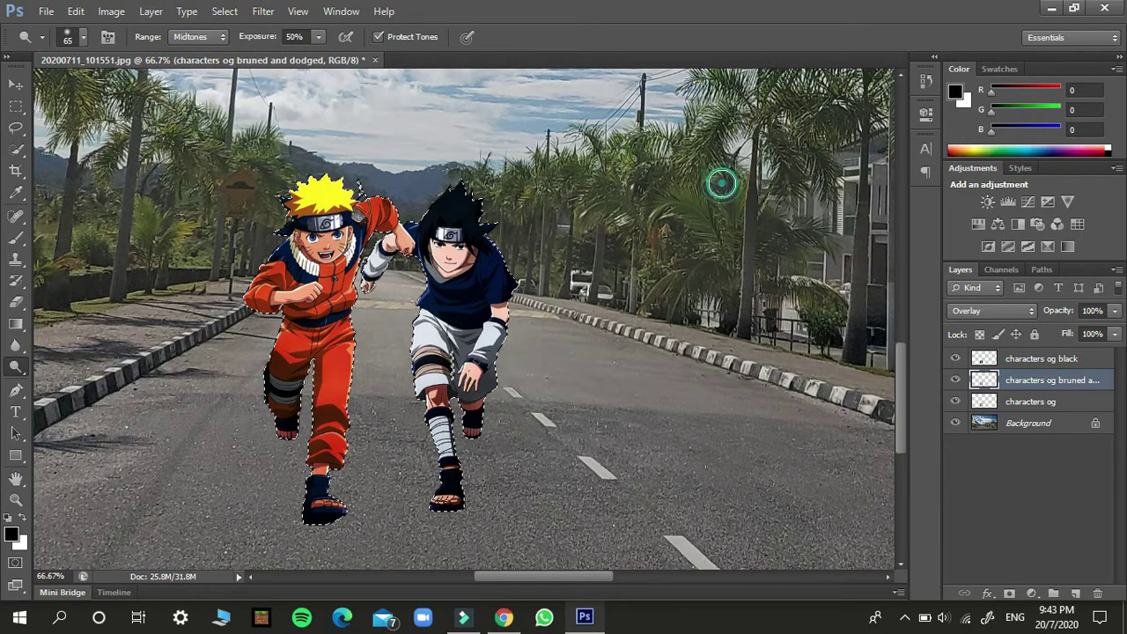
Switch to the Quick Selection tool and deselect the characters
{"action": "right_click", "coordinate": [435, 234]}
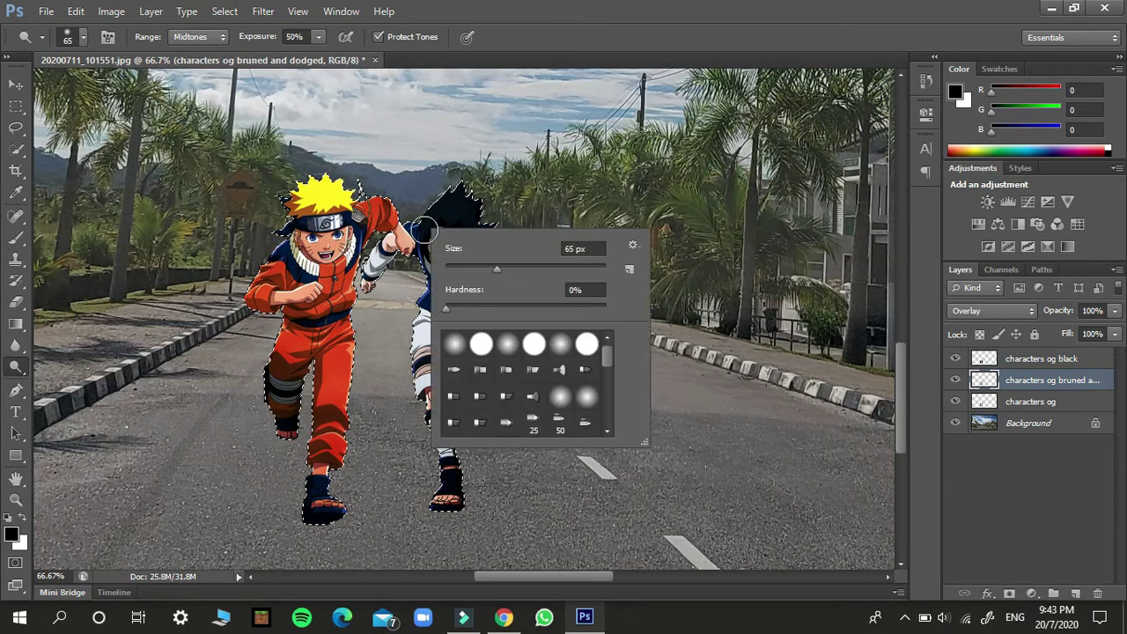
{"action": "left_click", "coordinate": [15, 150]}
{"action": "right_click", "coordinate": [313, 227]}
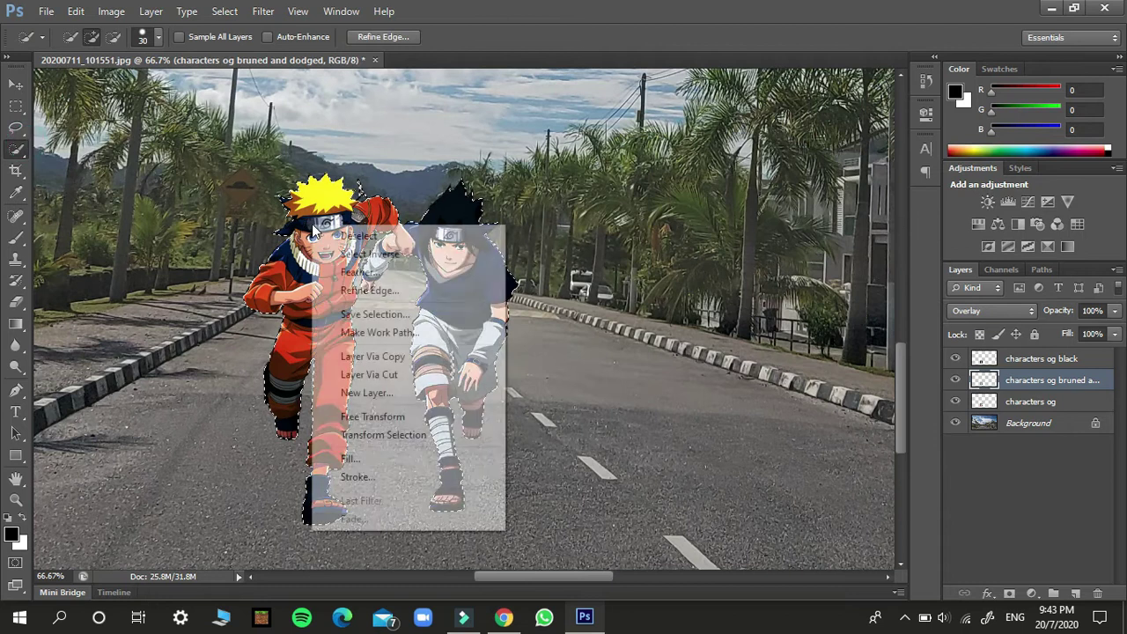
{"action": "left_click", "coordinate": [403, 238]}
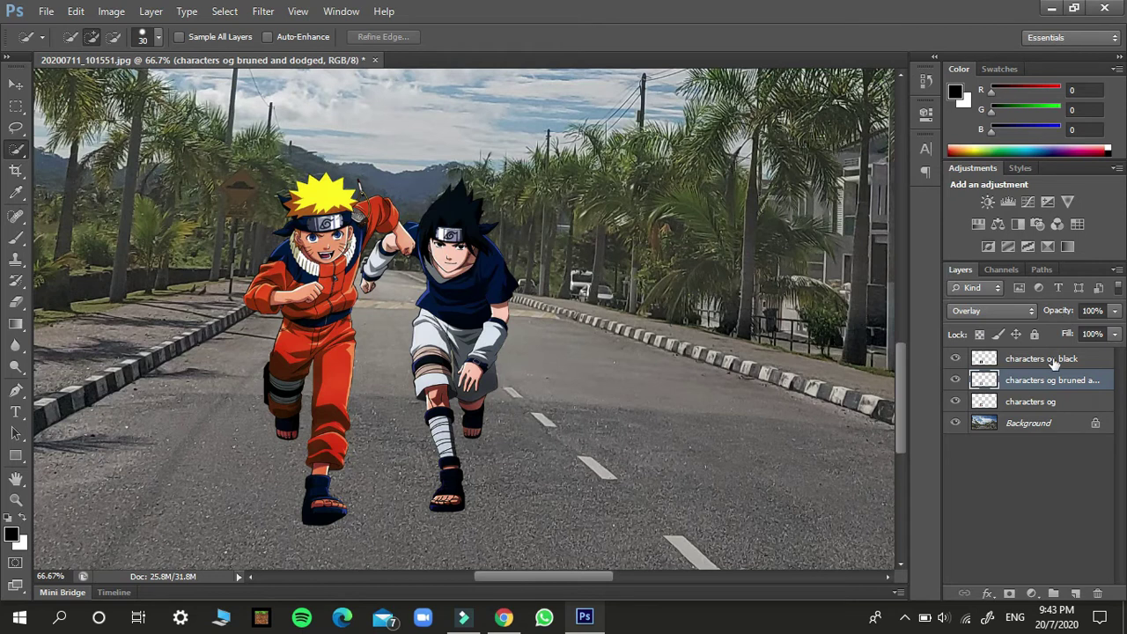
Duplicate the "characters og" layer as "shadow" and move the copy to the top of the layer stack
{"action": "left_click", "coordinate": [1047, 403]}
{"action": "right_click", "coordinate": [1049, 404]}
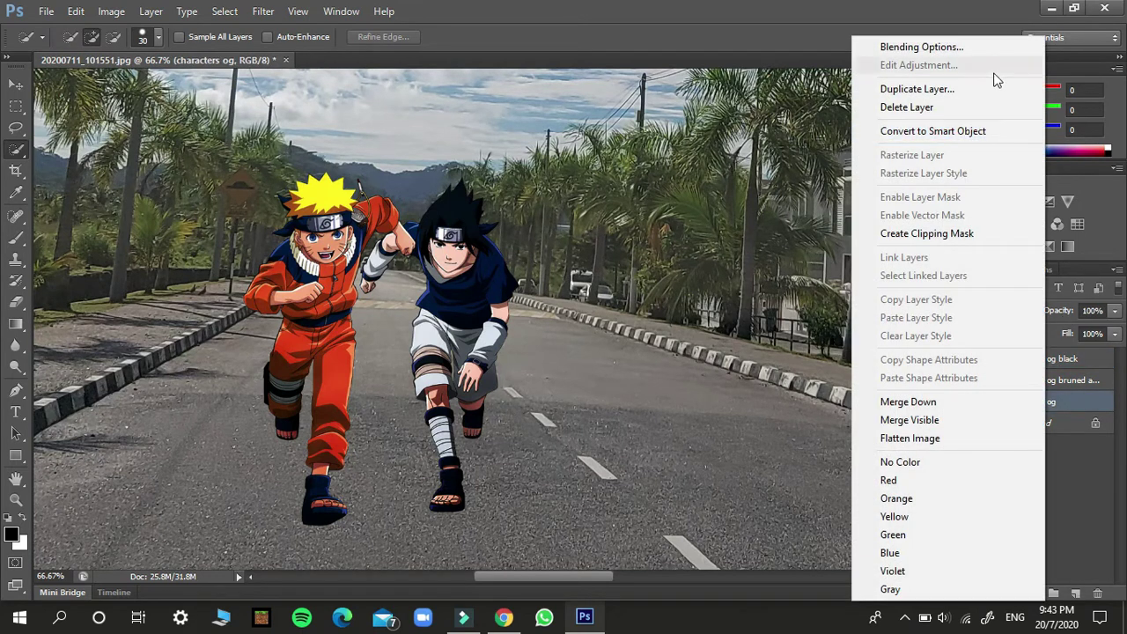
{"action": "left_click", "coordinate": [968, 89]}
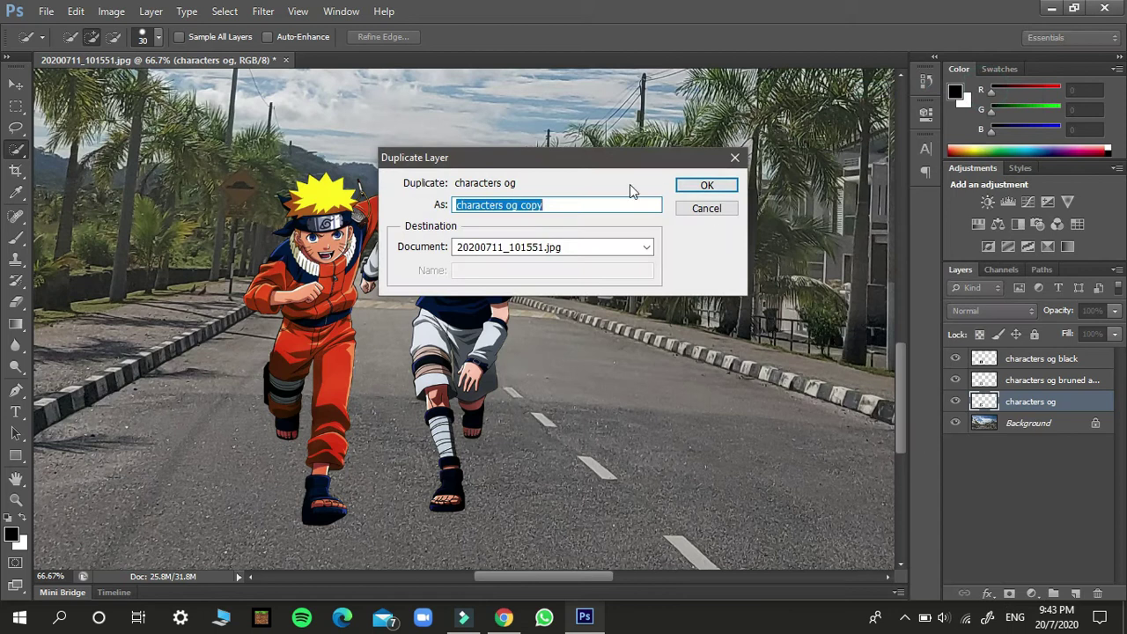
{"action": "type", "text": "shadow"}
{"action": "key", "text": "Return"}
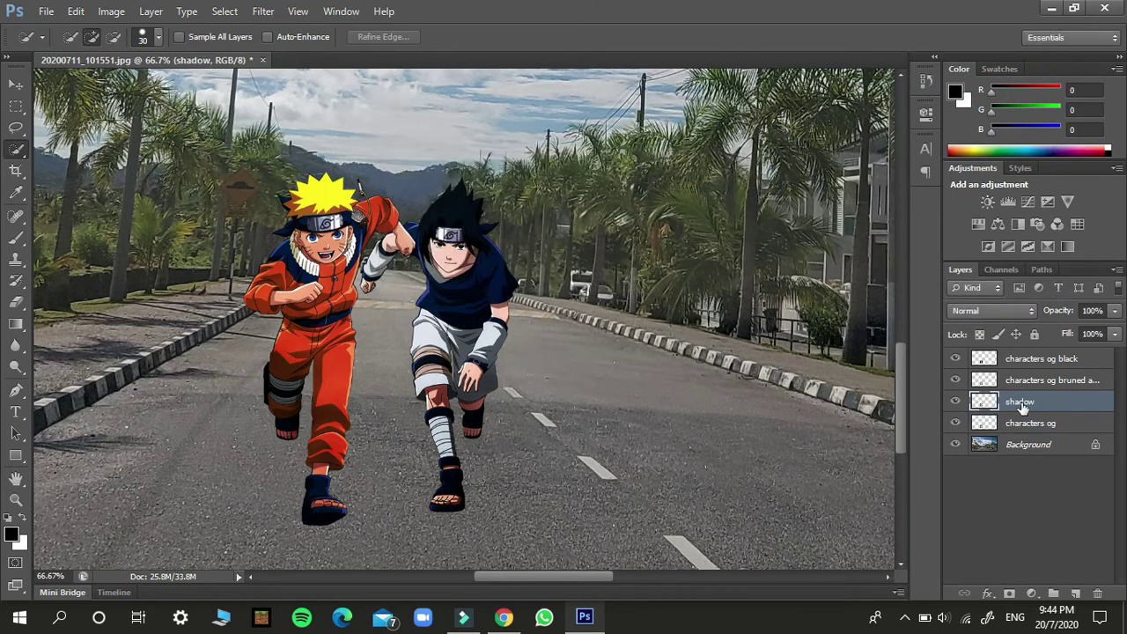
{"action": "left_click_drag", "start_coordinate": [1024, 405], "coordinate": [1007, 370]}
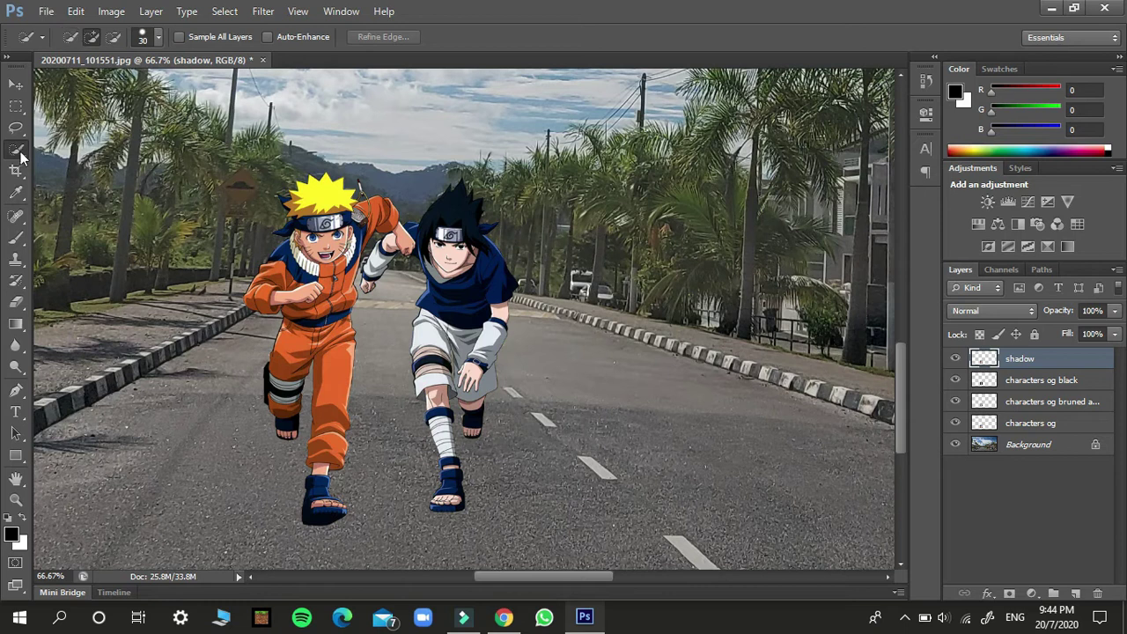
Select both characters on the "shadow" layer with the Quick Selection tool
{"action": "mouse_move", "coordinate": [273, 186]}
{"action": "left_mouse_down"}
{"action": "mouse_move", "coordinate": [493, 160]}
{"action": "mouse_move", "coordinate": [337, 137]}
{"action": "mouse_move", "coordinate": [293, 222]}
{"action": "mouse_move", "coordinate": [333, 290]}
{"action": "mouse_move", "coordinate": [456, 431]}
{"action": "mouse_move", "coordinate": [443, 361]}
{"action": "mouse_move", "coordinate": [410, 387]}
{"action": "mouse_move", "coordinate": [334, 308]}
{"action": "mouse_move", "coordinate": [333, 447]}
{"action": "mouse_move", "coordinate": [340, 250]}
{"action": "mouse_move", "coordinate": [306, 557]}
{"action": "mouse_move", "coordinate": [431, 545]}
{"action": "mouse_move", "coordinate": [525, 320]}
{"action": "mouse_move", "coordinate": [374, 358]}
{"action": "mouse_move", "coordinate": [330, 455]}
{"action": "left_mouse_up"}
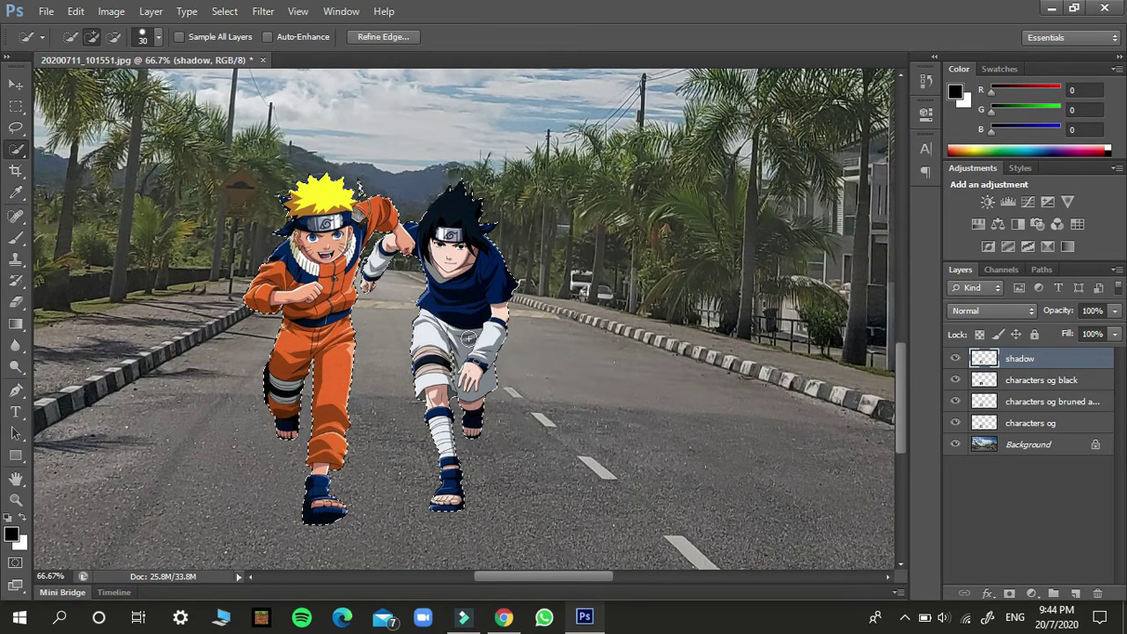
{"action": "mouse_move", "coordinate": [468, 339]}
{"action": "left_mouse_down"}
{"action": "mouse_move", "coordinate": [450, 369]}
{"action": "mouse_move", "coordinate": [456, 383]}
{"action": "mouse_move", "coordinate": [448, 340]}
{"action": "mouse_move", "coordinate": [458, 406]}
{"action": "left_mouse_up"}
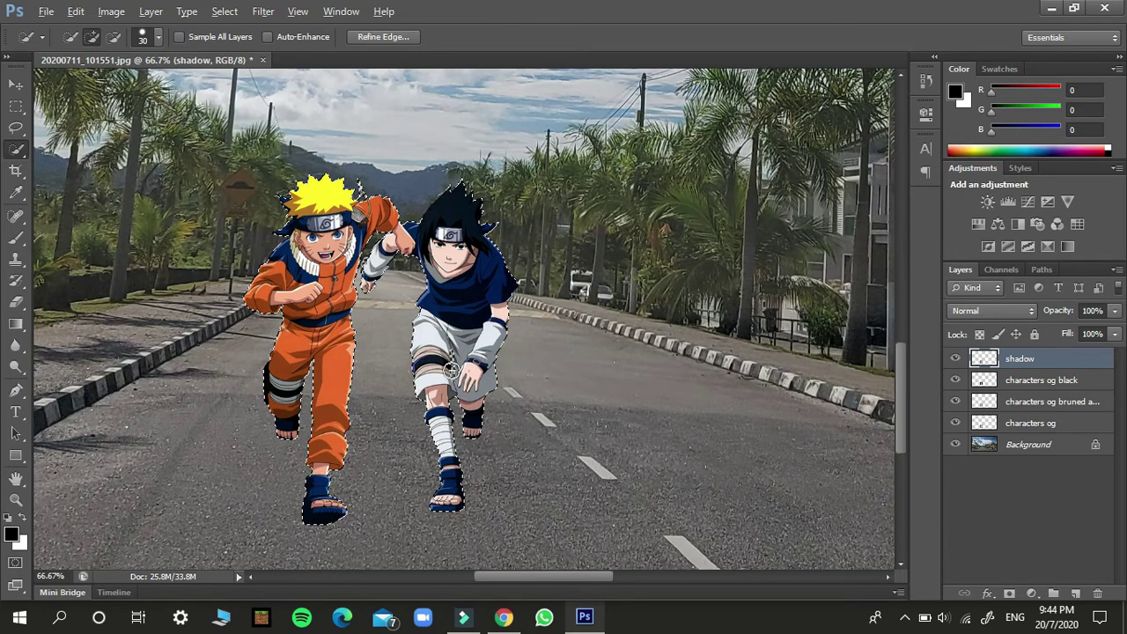
{"action": "key", "text": "alt"}
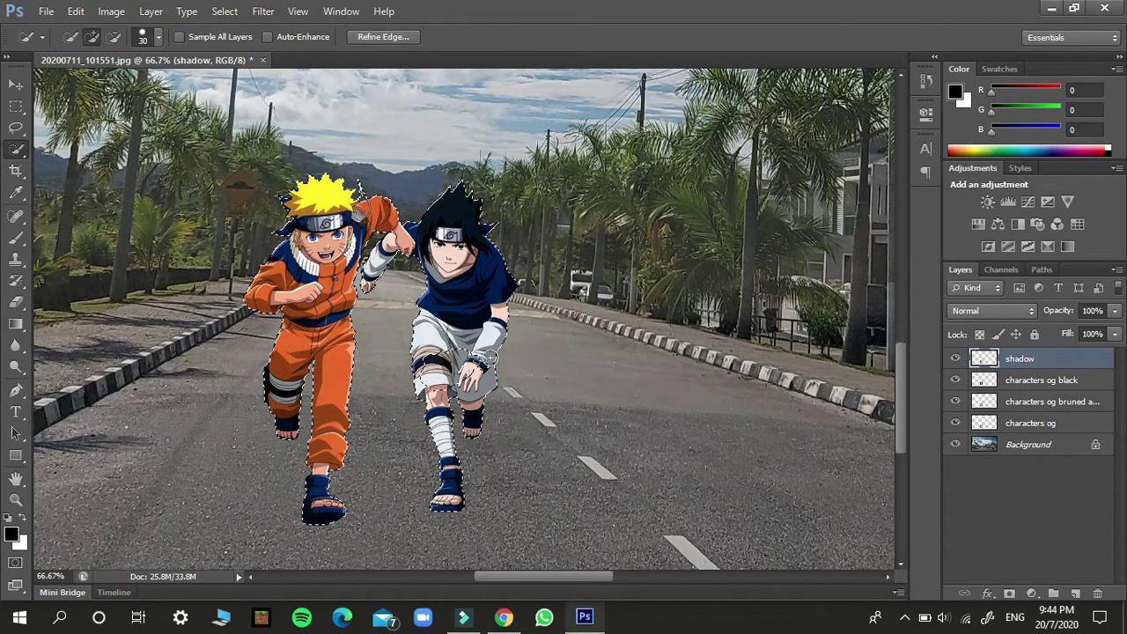
{"action": "mouse_move", "coordinate": [489, 356]}
{"action": "left_mouse_down"}
{"action": "mouse_move", "coordinate": [465, 379]}
{"action": "mouse_move", "coordinate": [453, 349]}
{"action": "mouse_move", "coordinate": [435, 375]}
{"action": "left_mouse_up"}
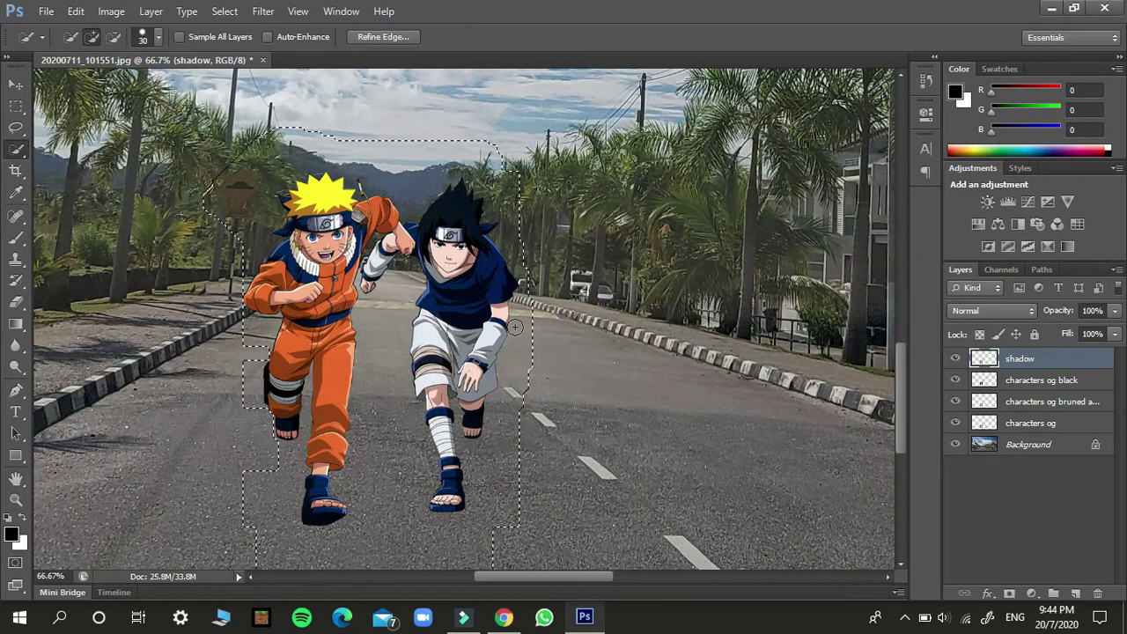
{"action": "left_click_drag", "start_coordinate": [515, 327], "coordinate": [515, 327]}
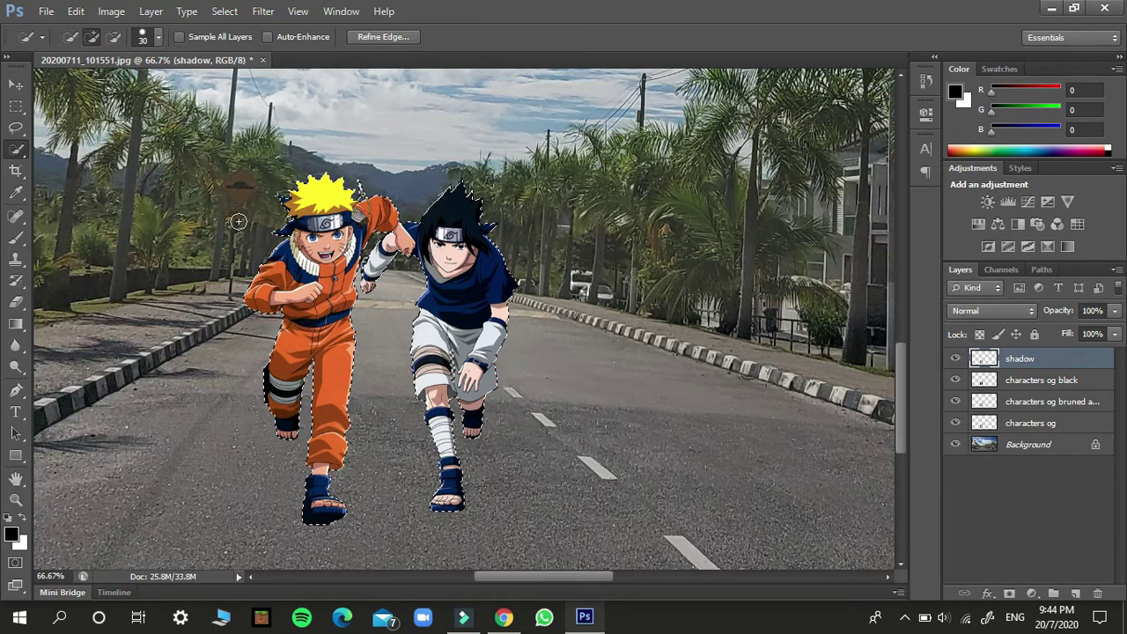
Fill the selected characters on the "shadow" layer with black and clear the selection
{"action": "left_click", "coordinate": [76, 10]}
{"action": "left_click", "coordinate": [226, 230]}
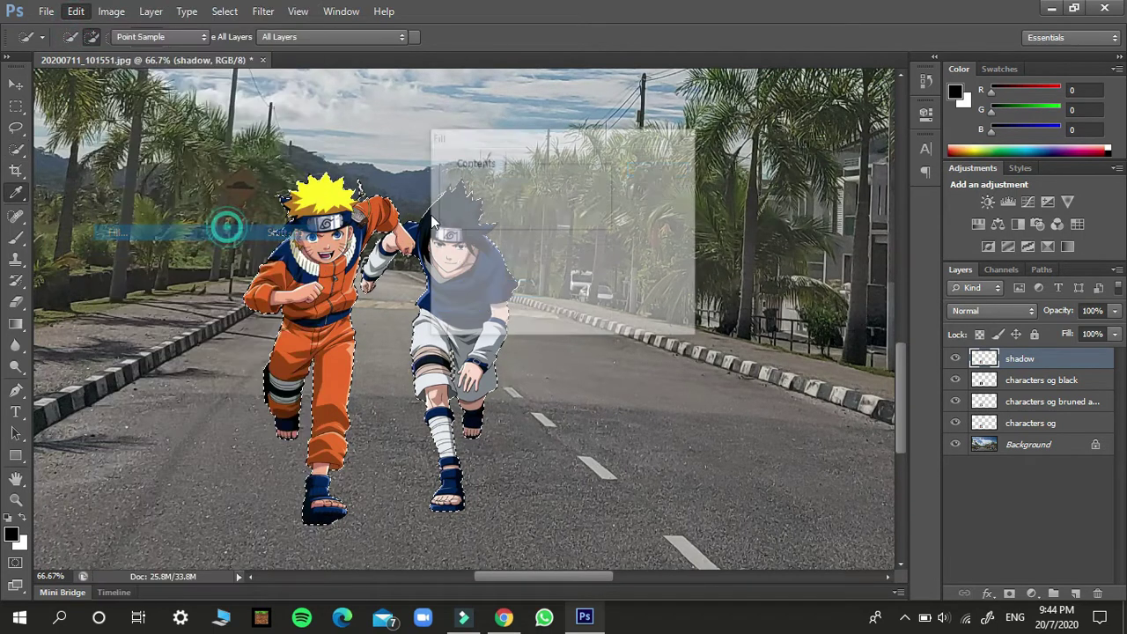
{"action": "left_click", "coordinate": [672, 171]}
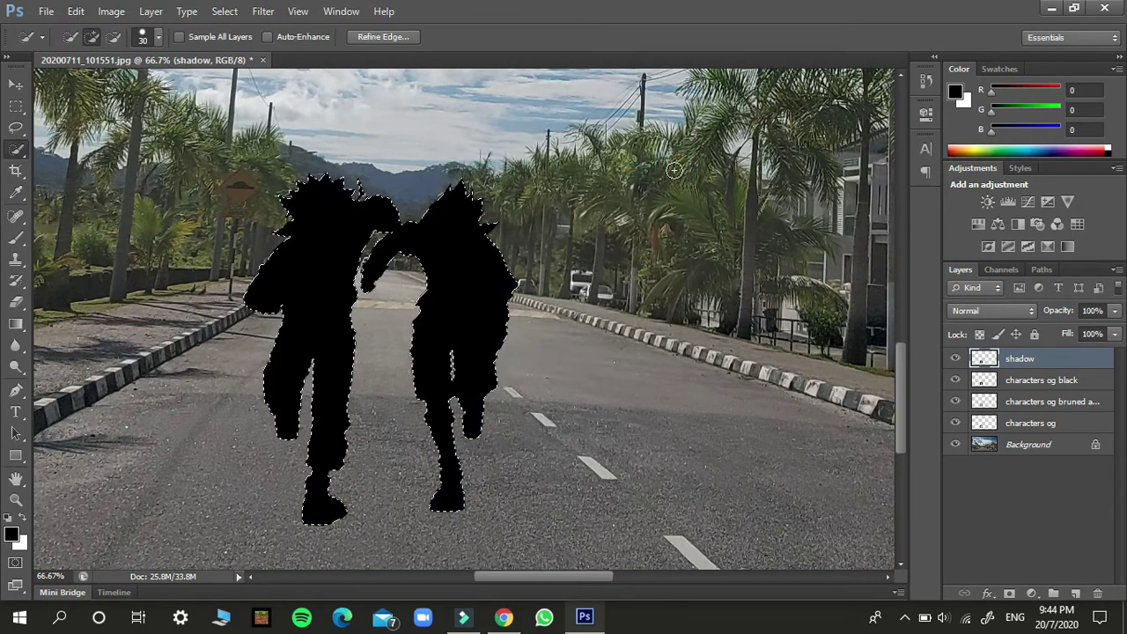
{"action": "left_click", "coordinate": [771, 332]}
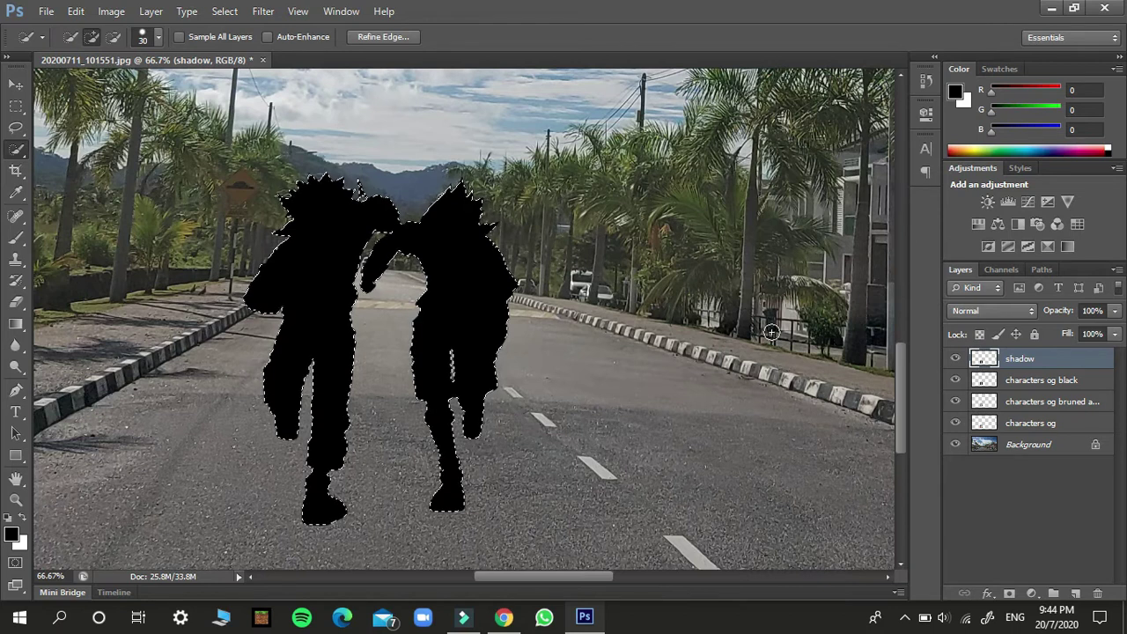
{"action": "right_click", "coordinate": [470, 293]}
{"action": "left_click", "coordinate": [508, 302]}
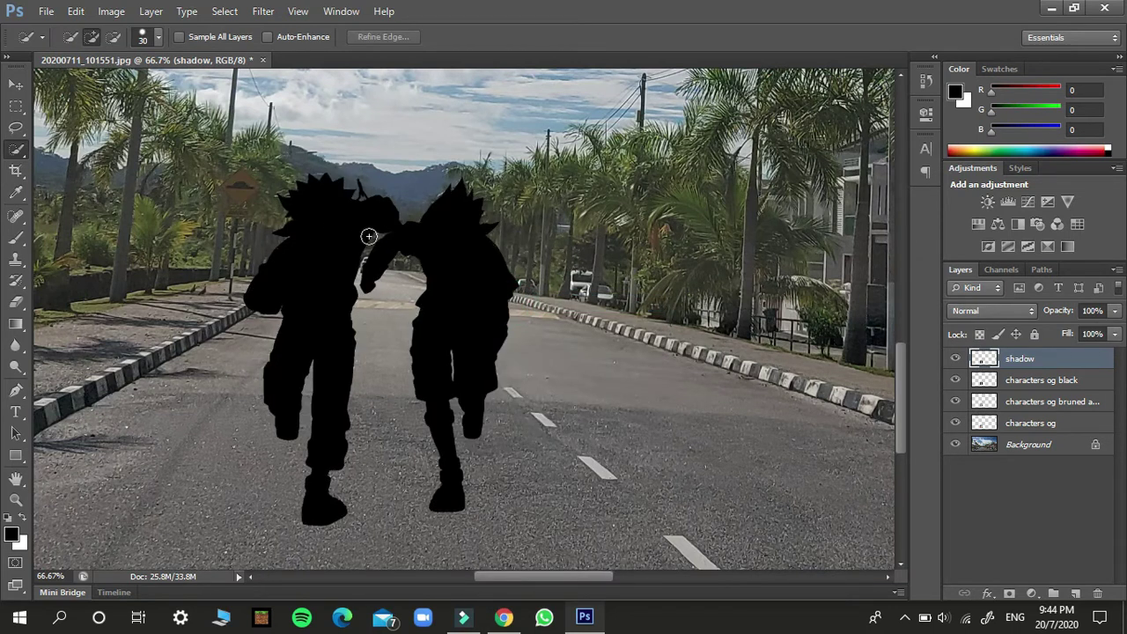
Distort the "shadow" layer so the black silhouettes lie flattened on the road, slanting forward and right from the characters' feet
{"action": "left_click", "coordinate": [74, 11]}
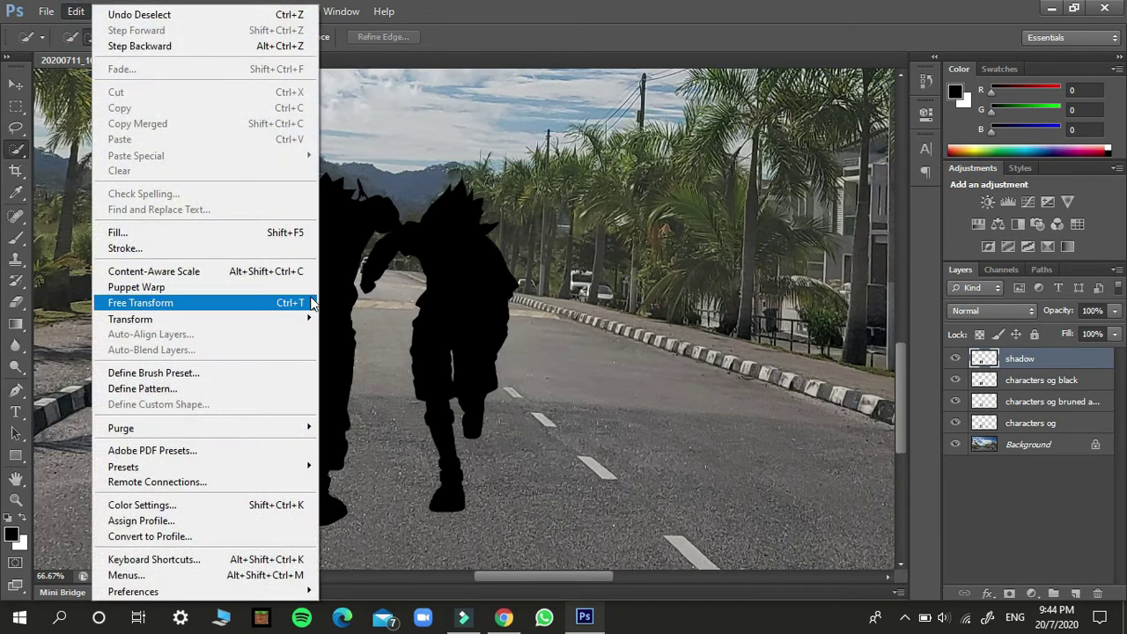
{"action": "mouse_move", "coordinate": [271, 322]}
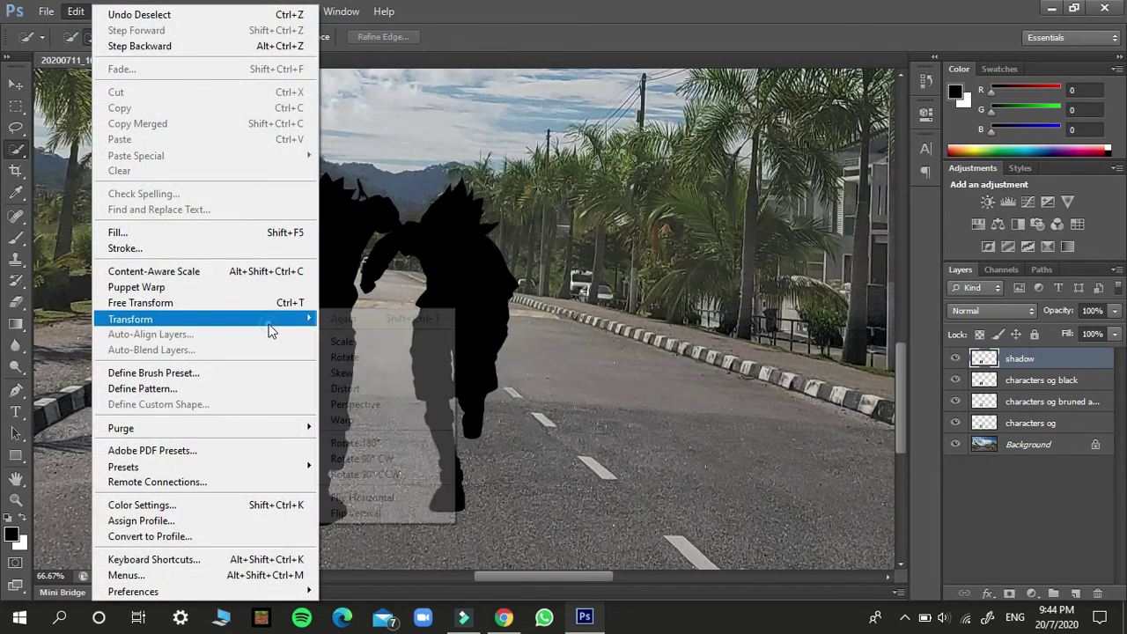
{"action": "left_click", "coordinate": [368, 392]}
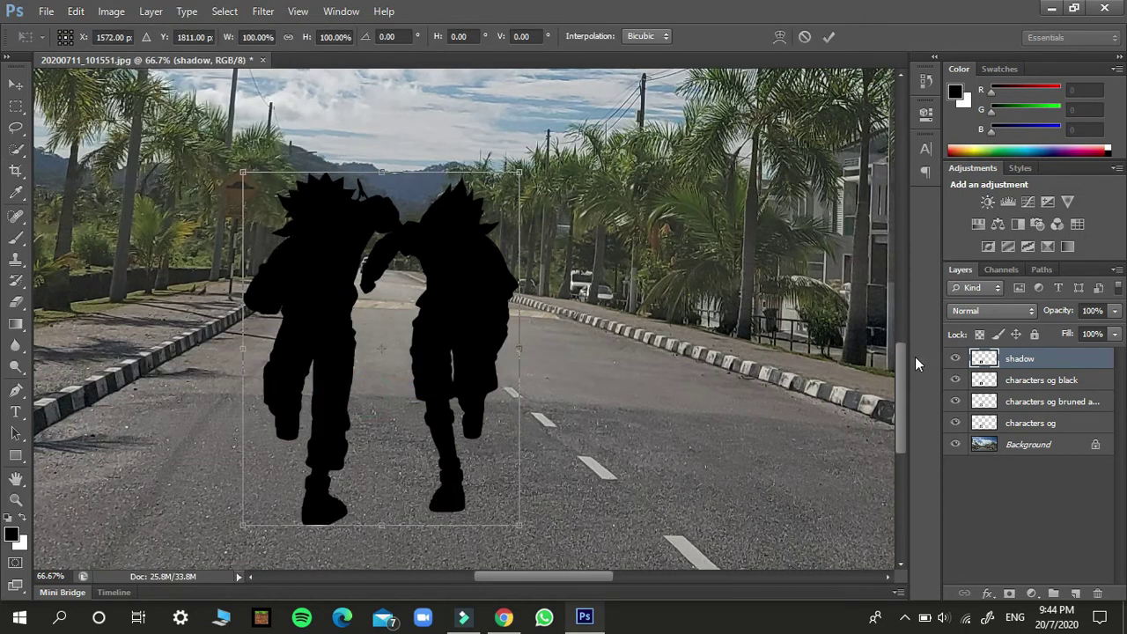
{"action": "scroll", "coordinate": [905, 364], "scroll_direction": "down", "scroll_amount": 2}
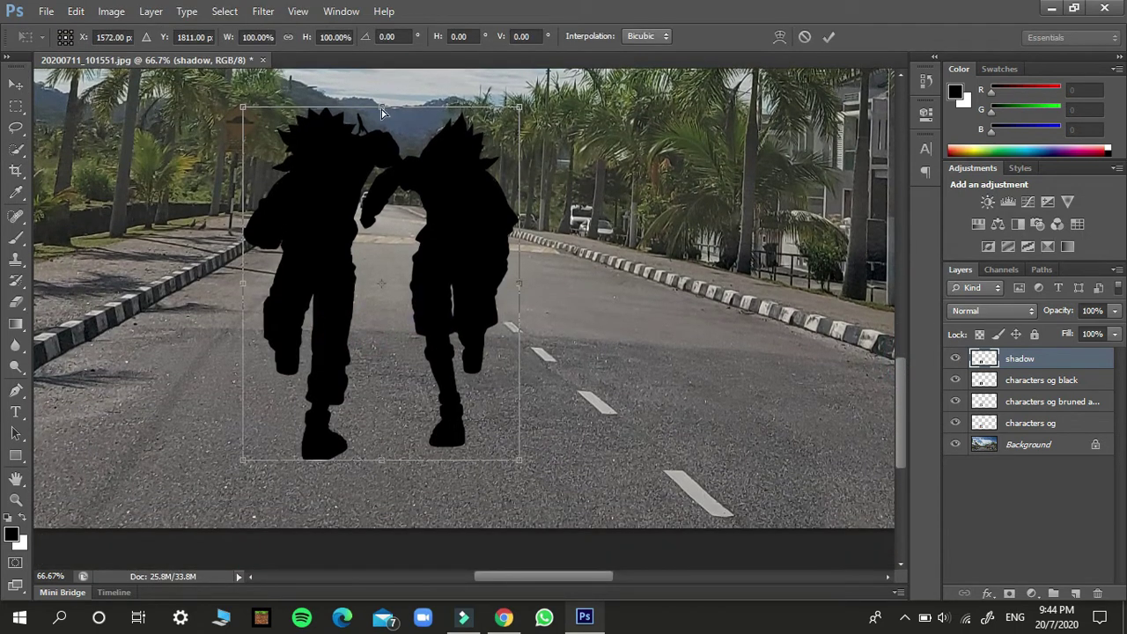
{"action": "left_click_drag", "start_coordinate": [381, 109], "coordinate": [601, 522]}
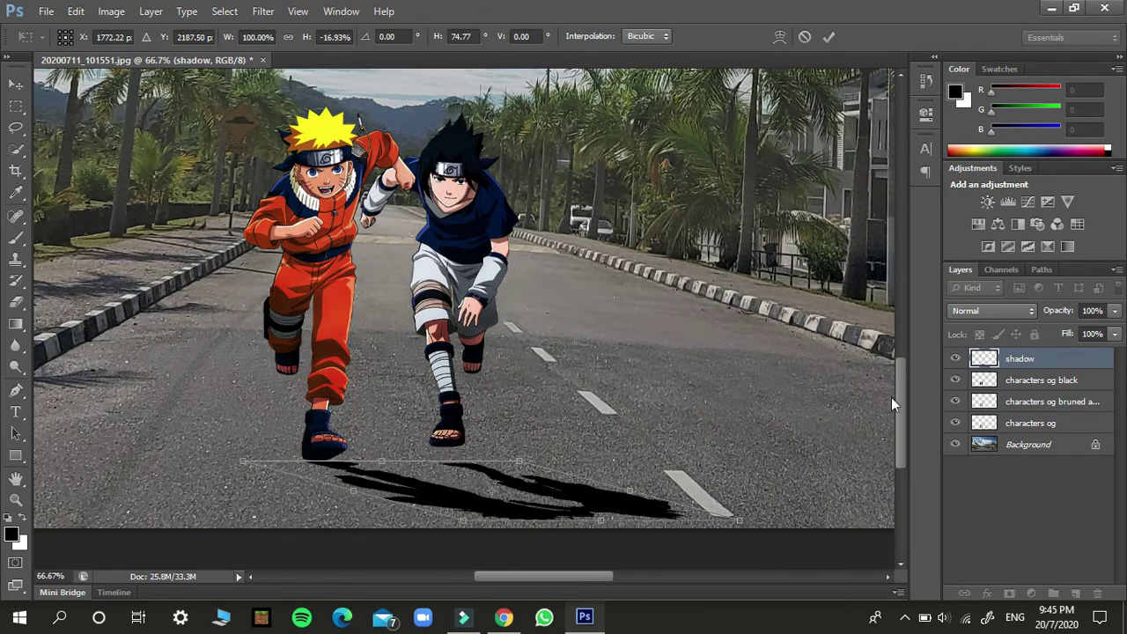
{"action": "left_click_drag", "start_coordinate": [897, 397], "coordinate": [930, 422]}
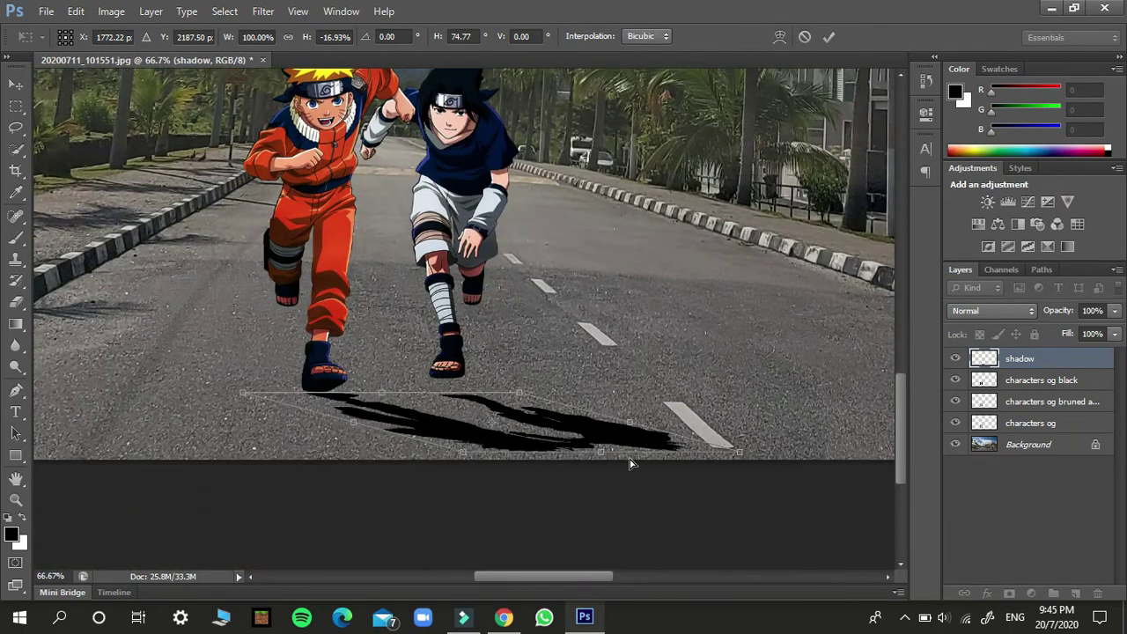
{"action": "left_click_drag", "start_coordinate": [604, 455], "coordinate": [607, 463]}
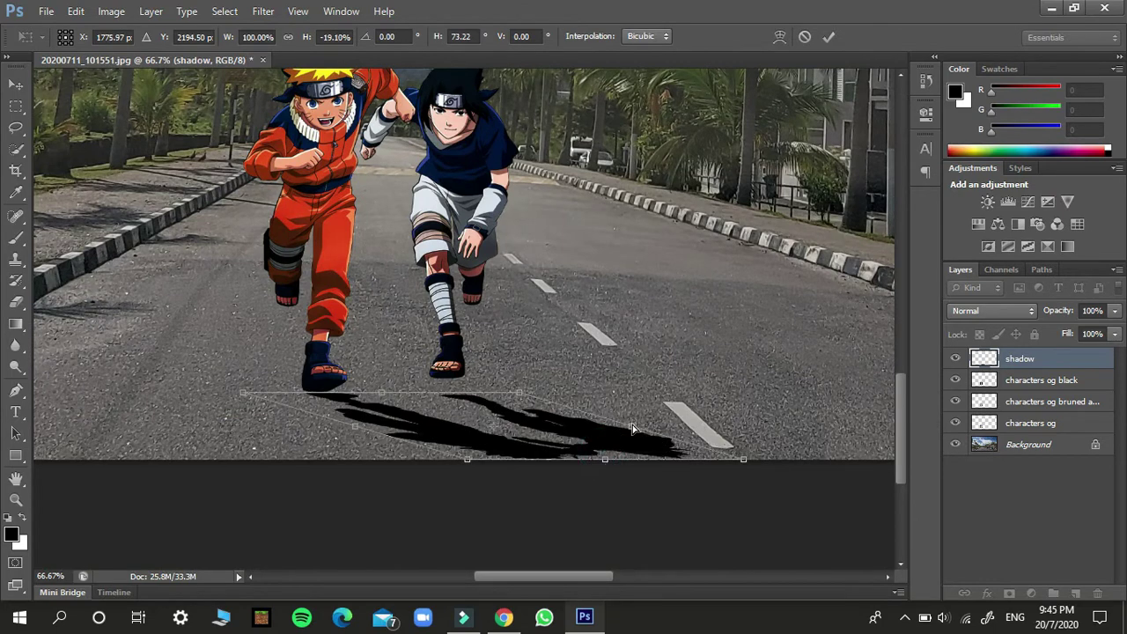
{"action": "left_click_drag", "start_coordinate": [631, 425], "coordinate": [641, 406]}
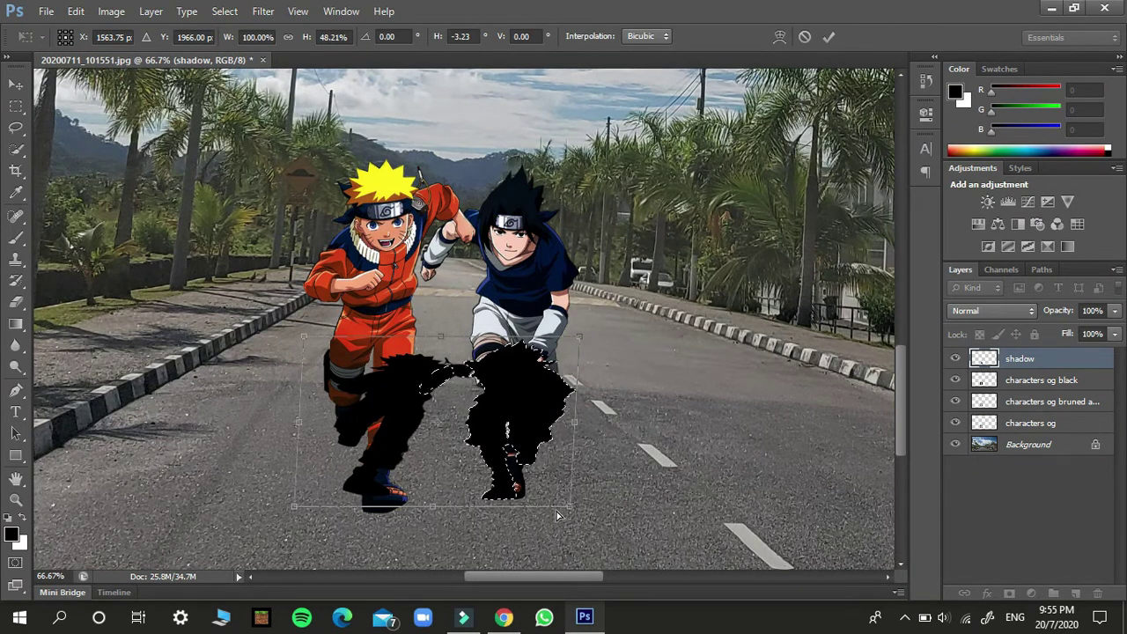
Abandon the transform of the right-hand silhouette and delete the "shadow" layer, clearing the selection
{"action": "left_click_drag", "start_coordinate": [560, 511], "coordinate": [480, 491]}
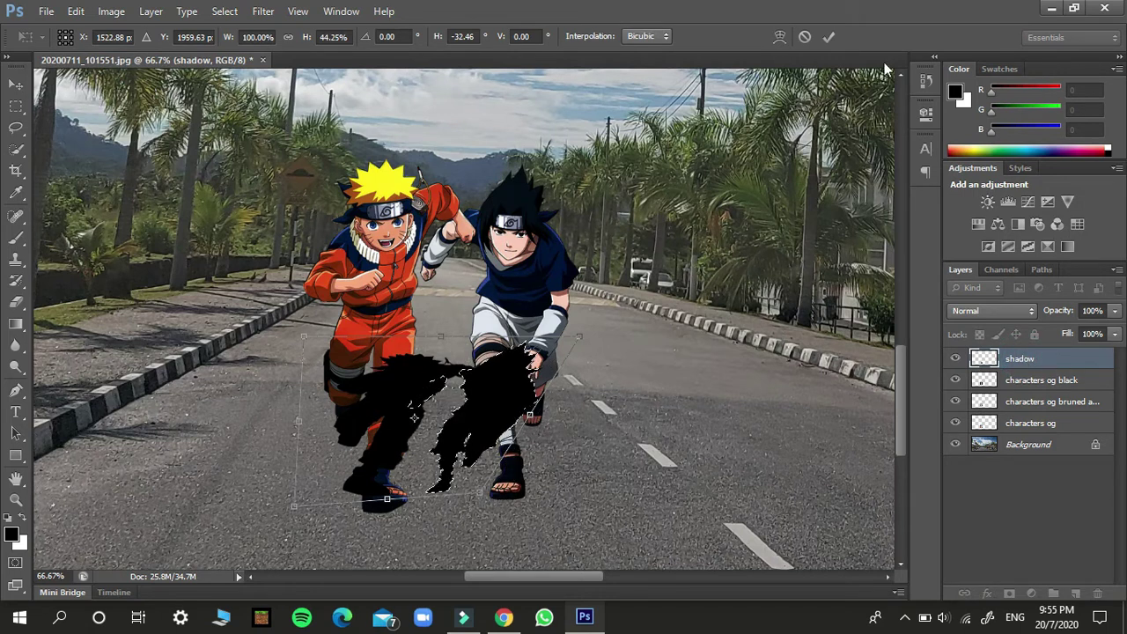
{"action": "left_click", "coordinate": [804, 37]}
{"action": "right_click", "coordinate": [1039, 357]}
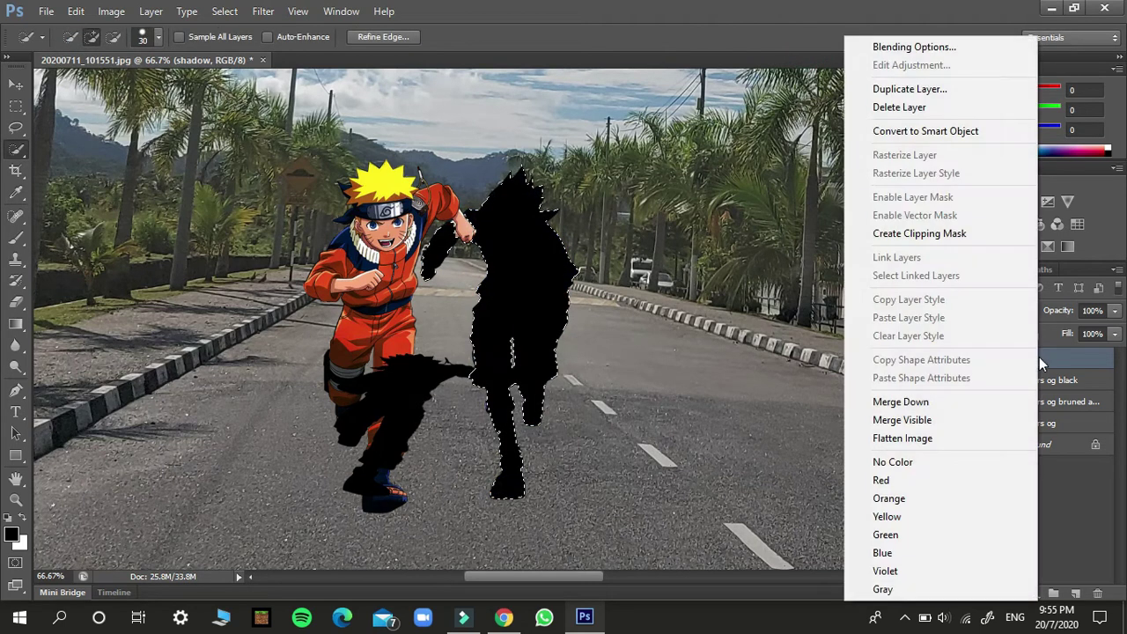
{"action": "left_click", "coordinate": [949, 109]}
{"action": "left_click", "coordinate": [532, 233]}
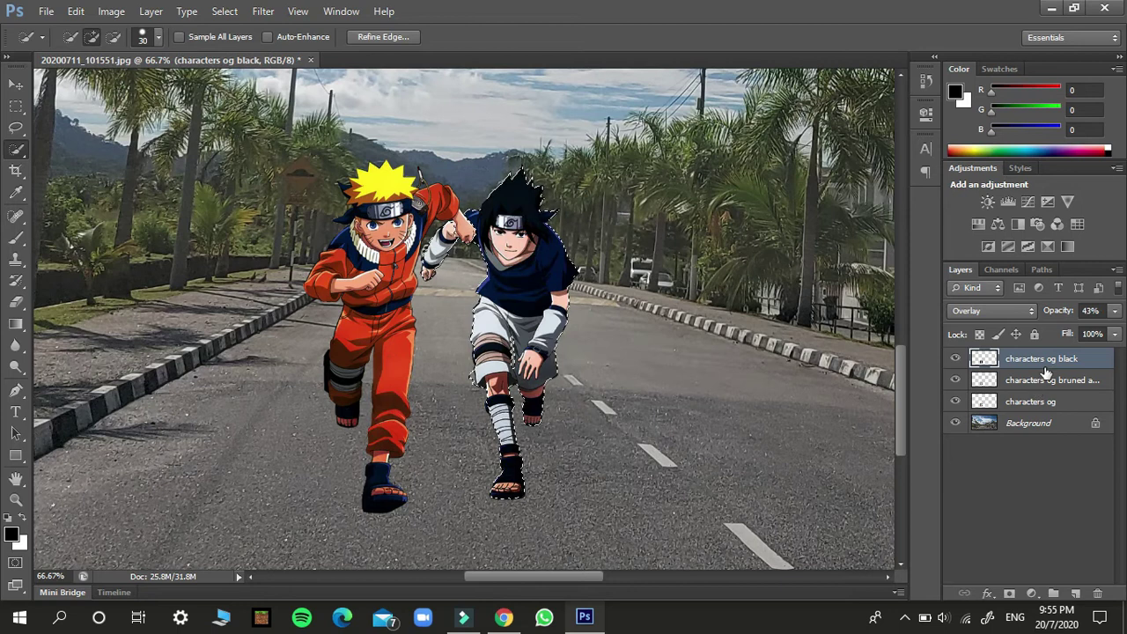
{"action": "key", "text": "ctrl+d"}
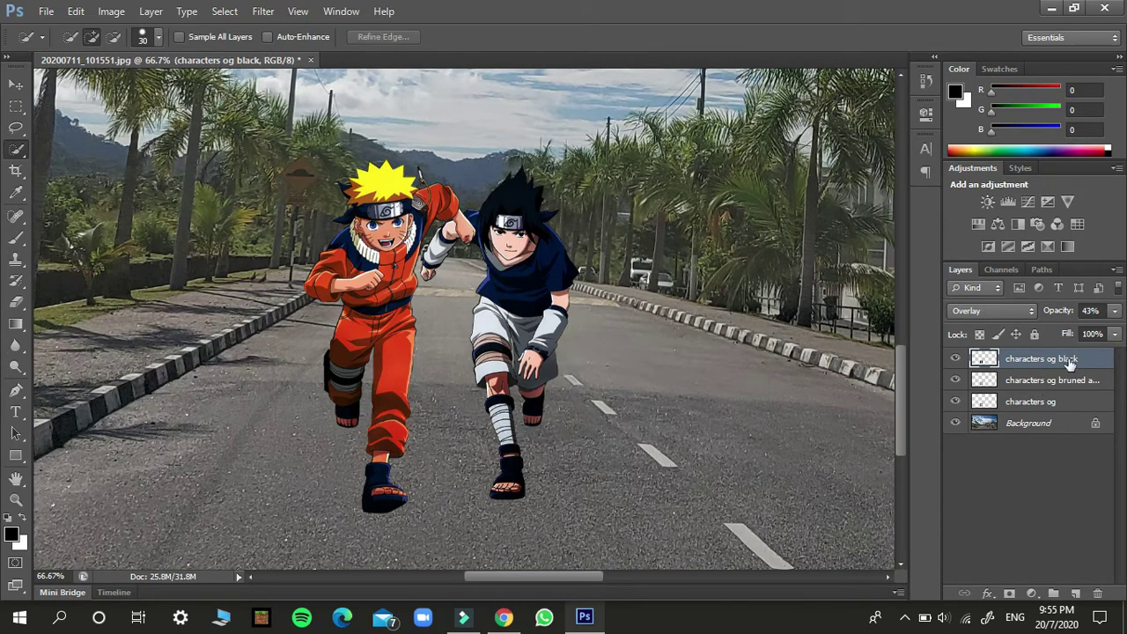
Make a fresh copy of the "characters og" layer at the top of the layer stack and name it "shadow"
{"action": "key", "text": "ctrl+j"}
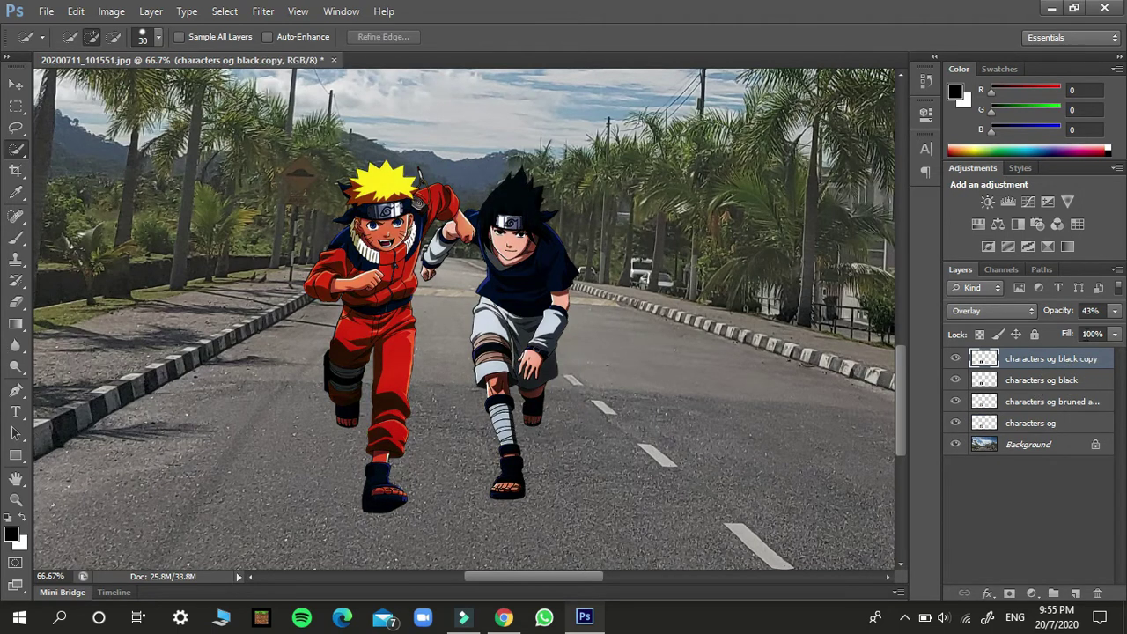
{"action": "key", "text": "ctrl+z"}
{"action": "left_click", "coordinate": [1065, 403]}
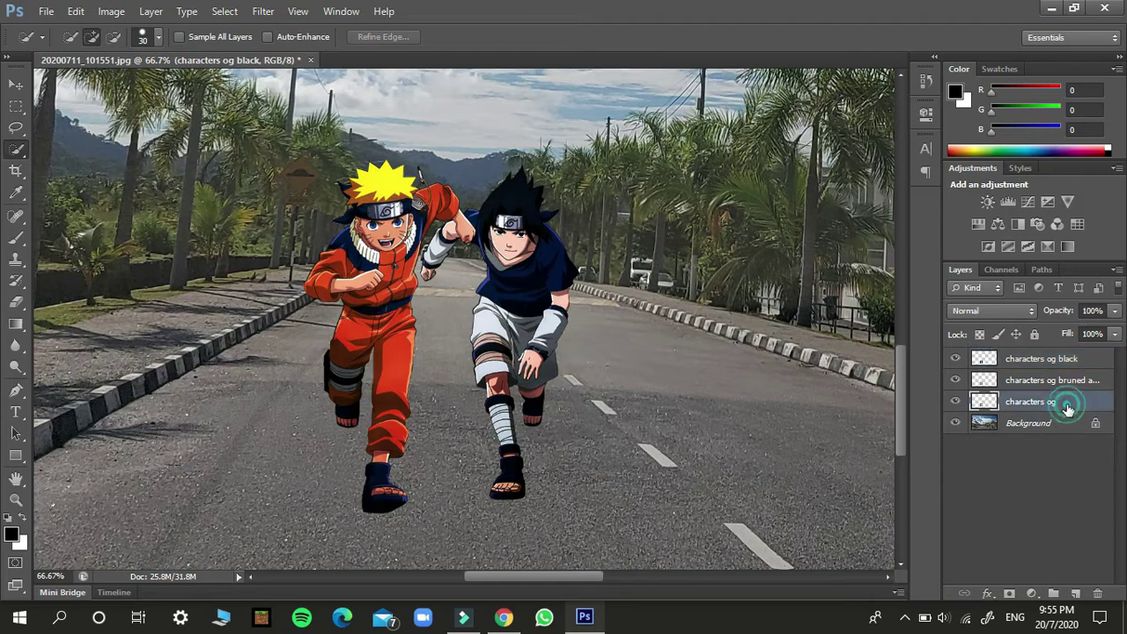
{"action": "key", "text": "ctrl+j"}
{"action": "left_click_drag", "start_coordinate": [1067, 406], "coordinate": [1073, 363]}
{"action": "double_click", "coordinate": [1038, 359]}
{"action": "type", "text": "shadow"}
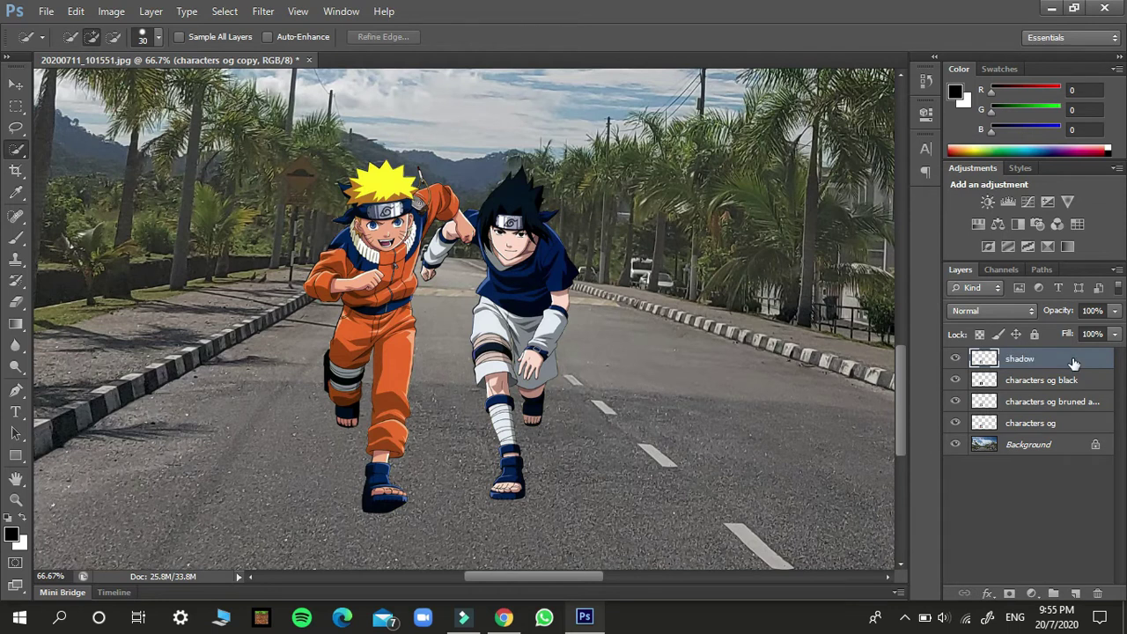
{"action": "key", "text": "Return"}
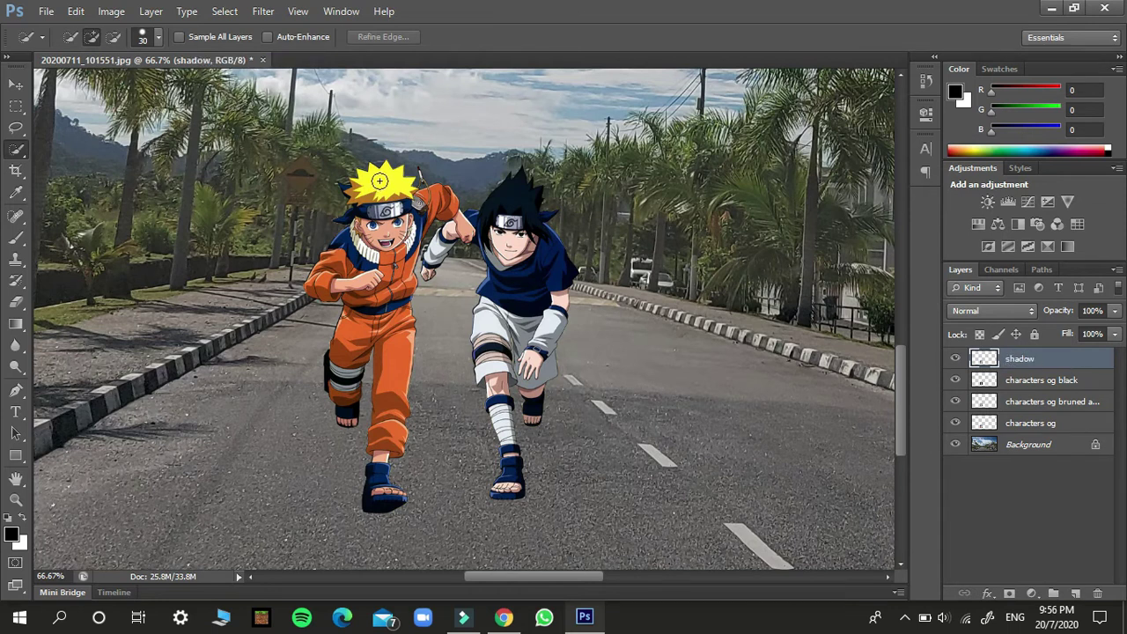
Select both characters on the new "shadow" layer with the Quick Selection tool
{"action": "mouse_move", "coordinate": [379, 180]}
{"action": "left_mouse_down"}
{"action": "mouse_move", "coordinate": [414, 138]}
{"action": "mouse_move", "coordinate": [632, 420]}
{"action": "mouse_move", "coordinate": [605, 404]}
{"action": "left_mouse_up"}
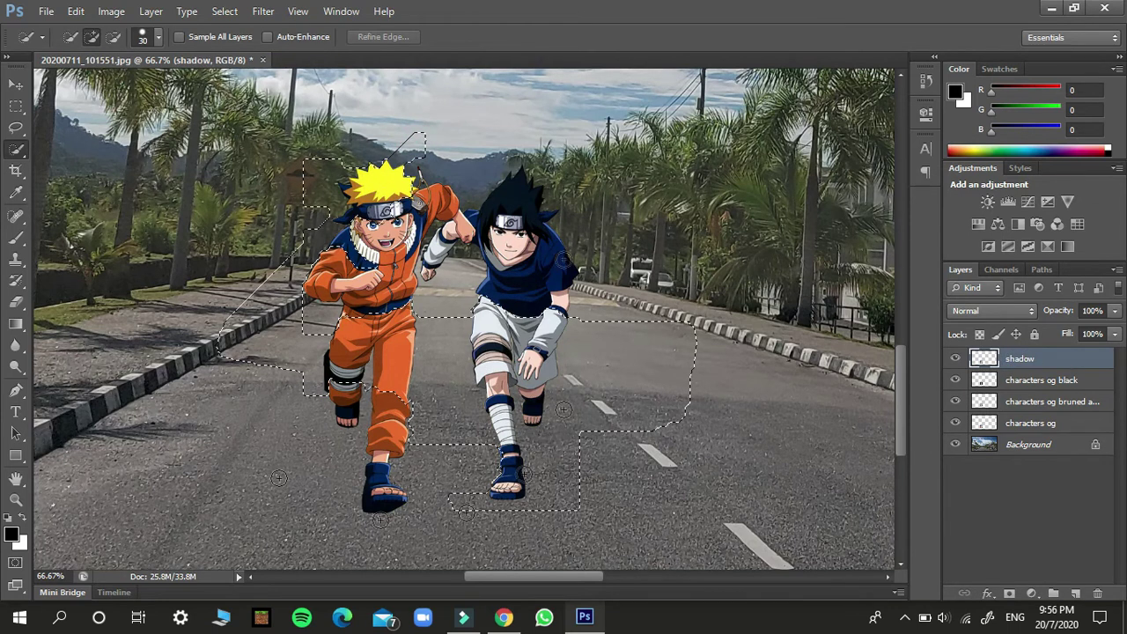
{"action": "left_click_drag", "start_coordinate": [563, 260], "coordinate": [491, 217]}
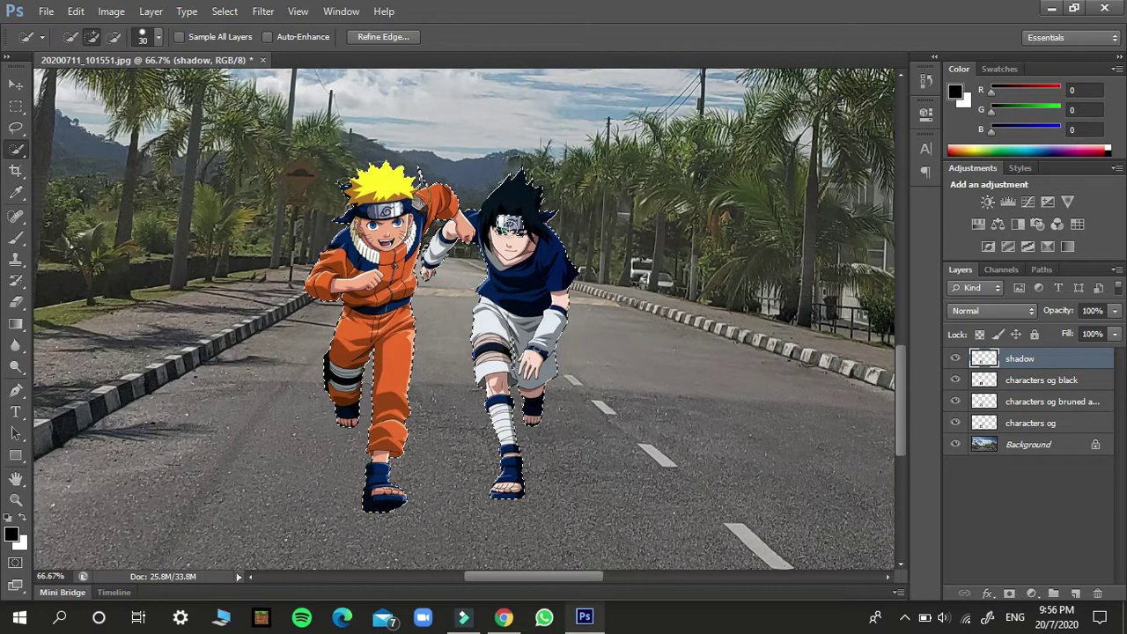
{"action": "left_click", "coordinate": [301, 352]}
{"action": "key", "text": "ctrl+z"}
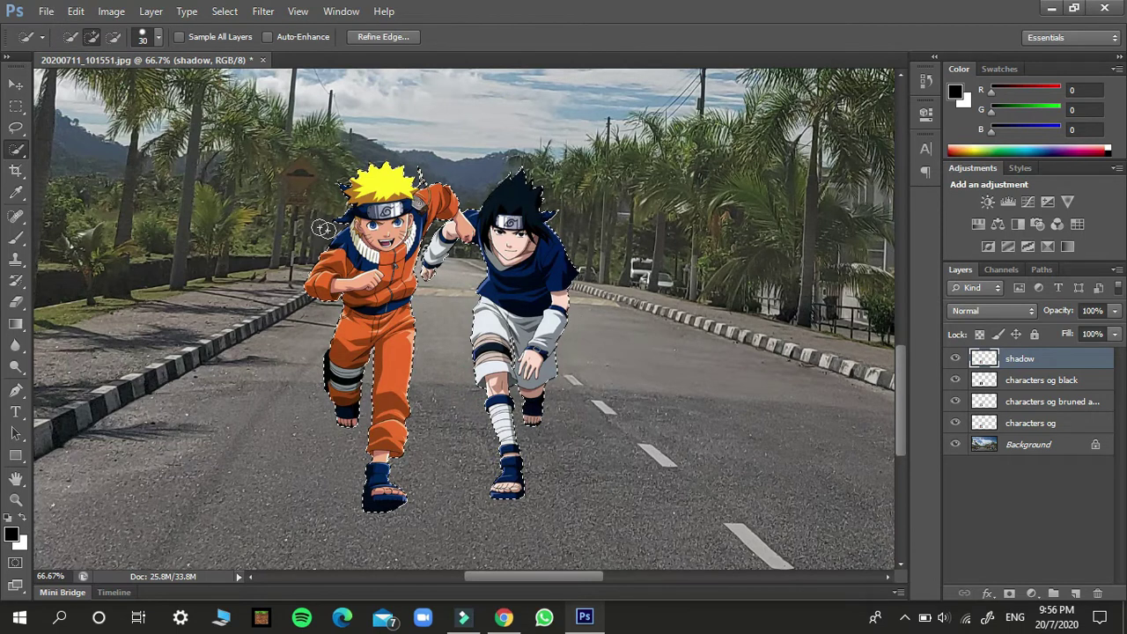
Fill the selected characters on the "shadow" layer with black in Normal mode at 100% opacity
{"action": "left_click", "coordinate": [75, 11]}
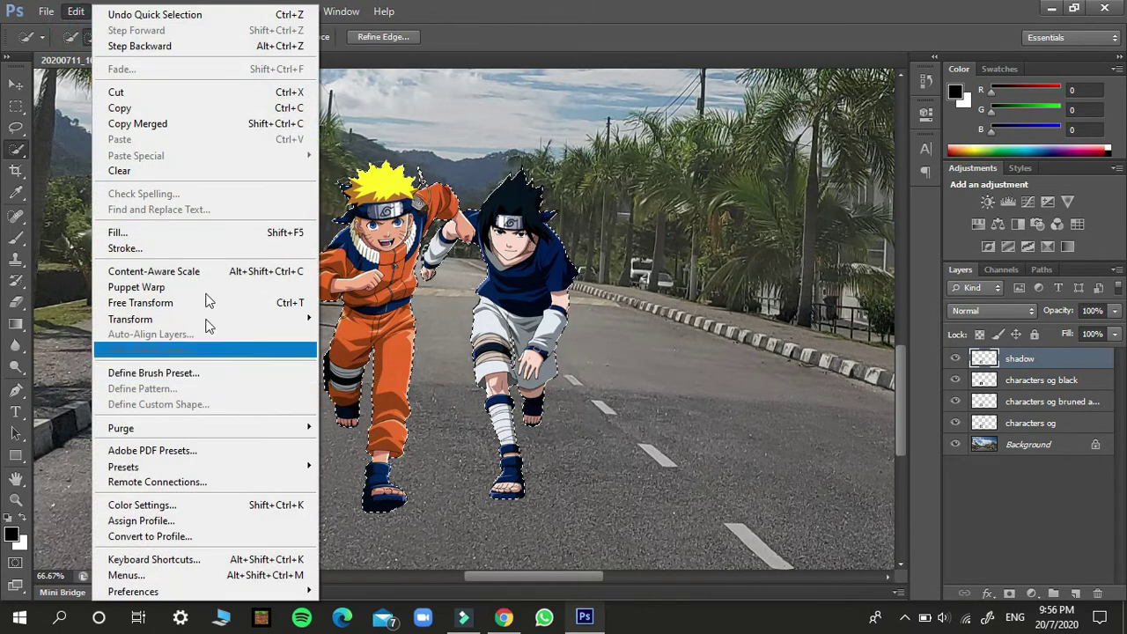
{"action": "left_click", "coordinate": [519, 273]}
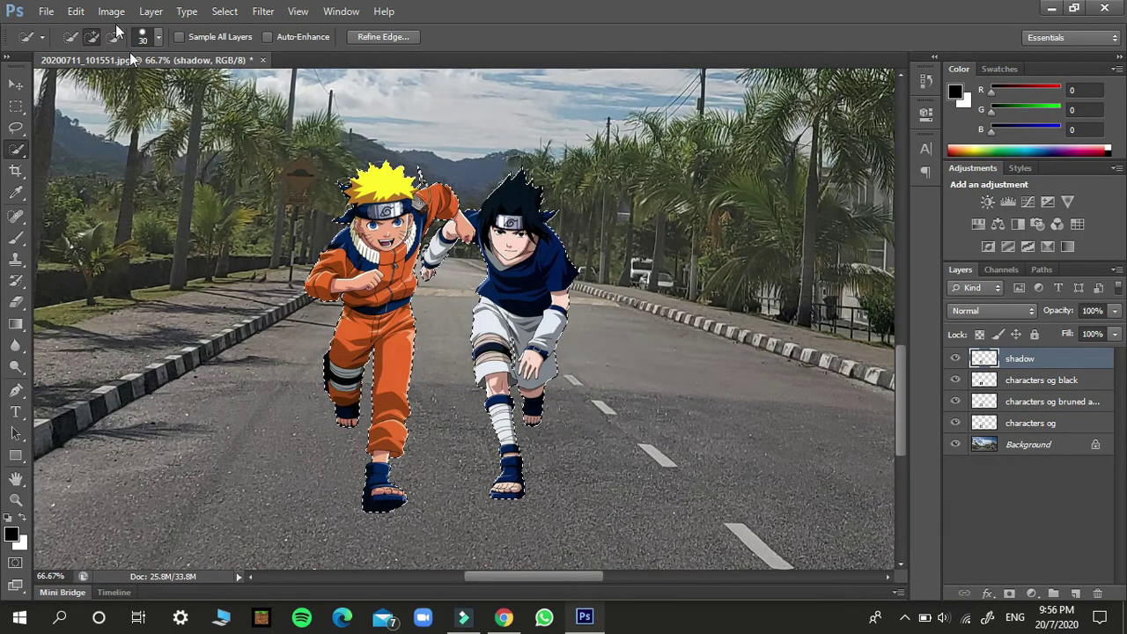
{"action": "left_click", "coordinate": [79, 11]}
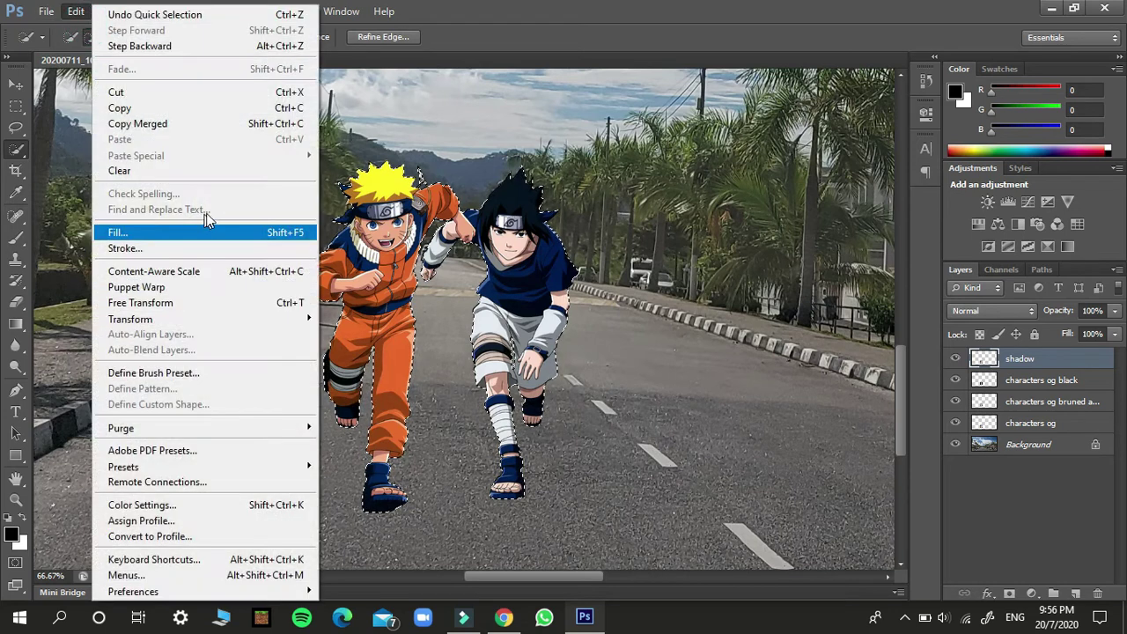
{"action": "left_click", "coordinate": [227, 238]}
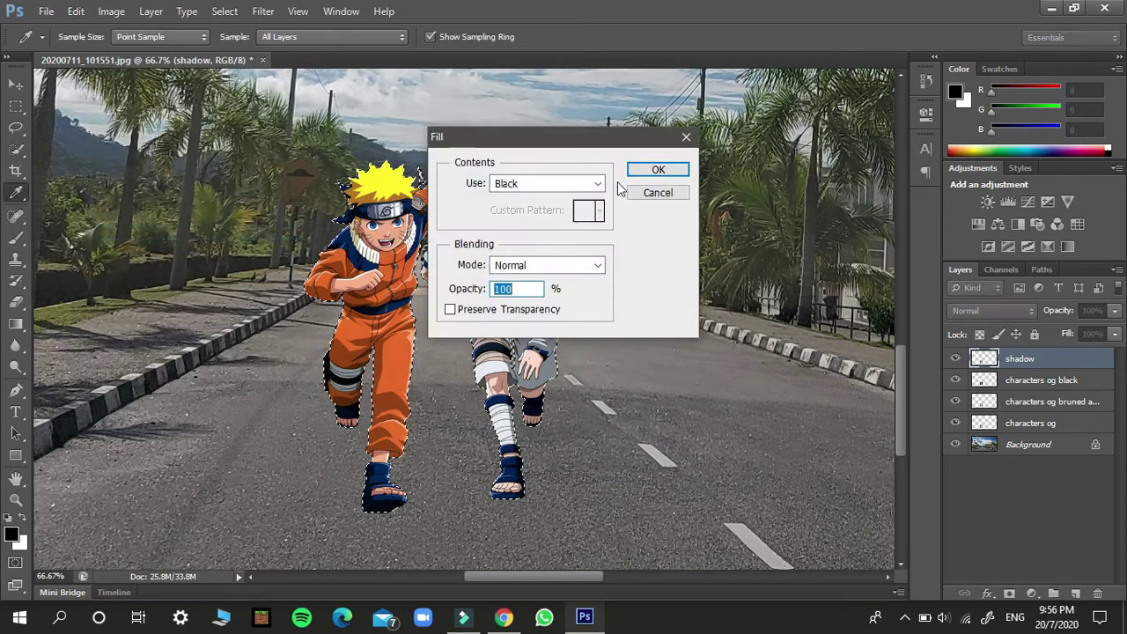
{"action": "left_click", "coordinate": [642, 172]}
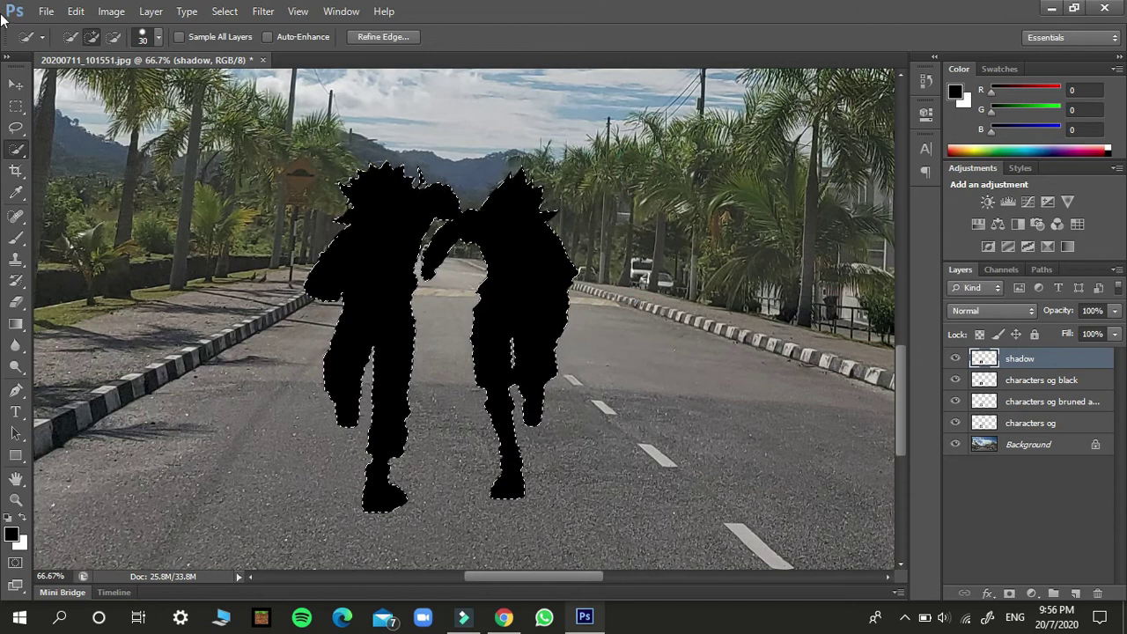
Transform the selected silhouettes to lean right and flatten to about 42% height, with a horizontal skew of about -33°
{"action": "left_click", "coordinate": [78, 11]}
{"action": "mouse_move", "coordinate": [176, 319]}
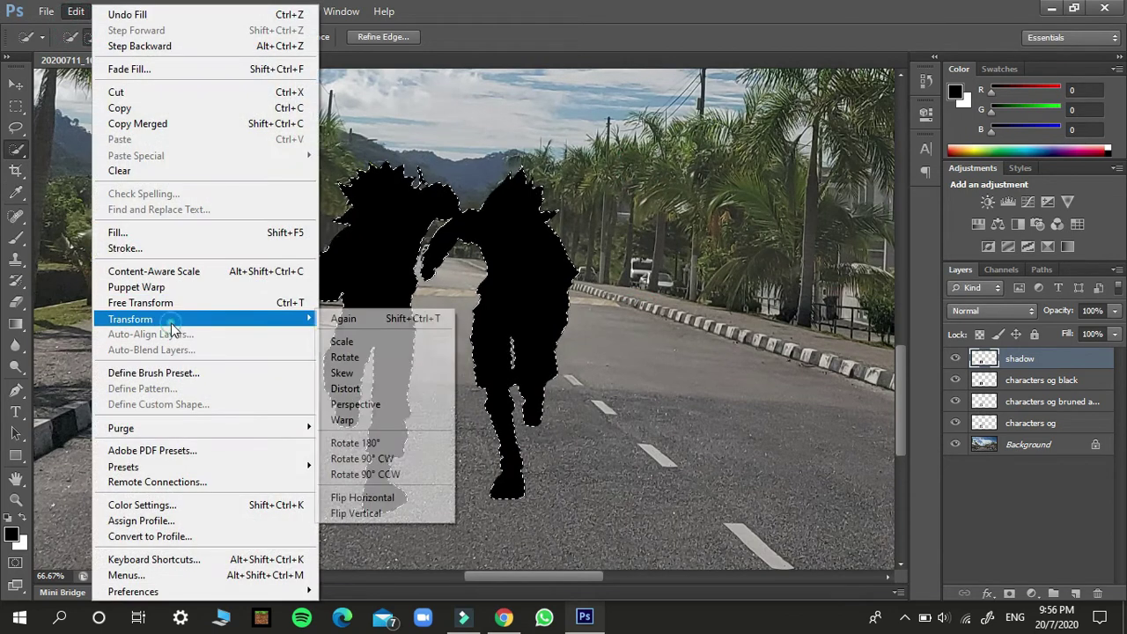
{"action": "left_click", "coordinate": [424, 372]}
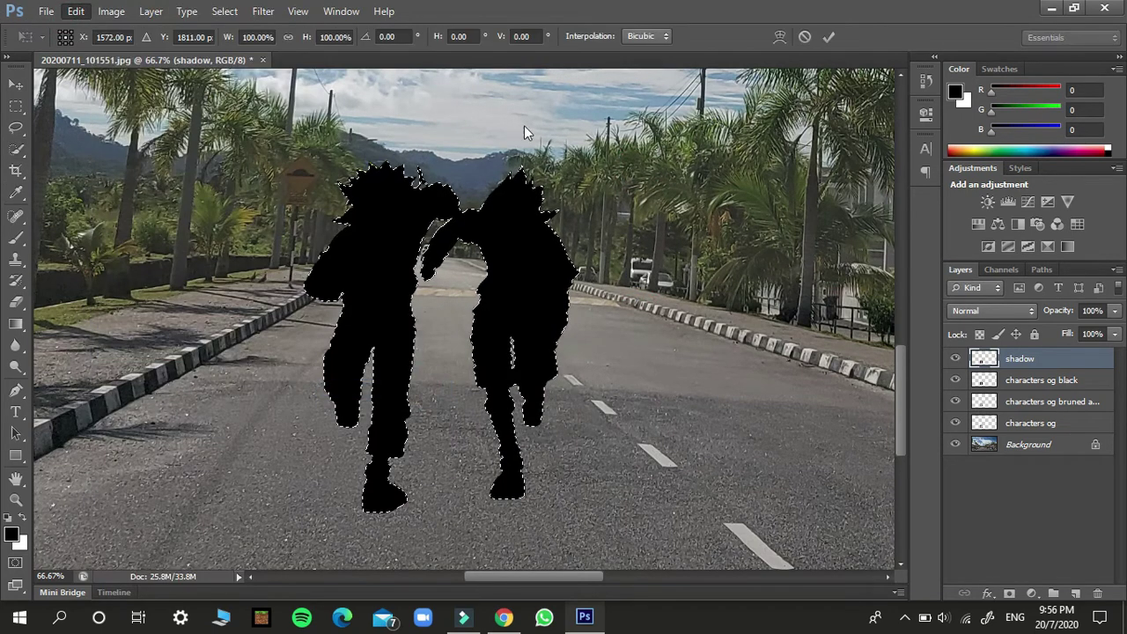
{"action": "left_click_drag", "start_coordinate": [433, 164], "coordinate": [541, 370]}
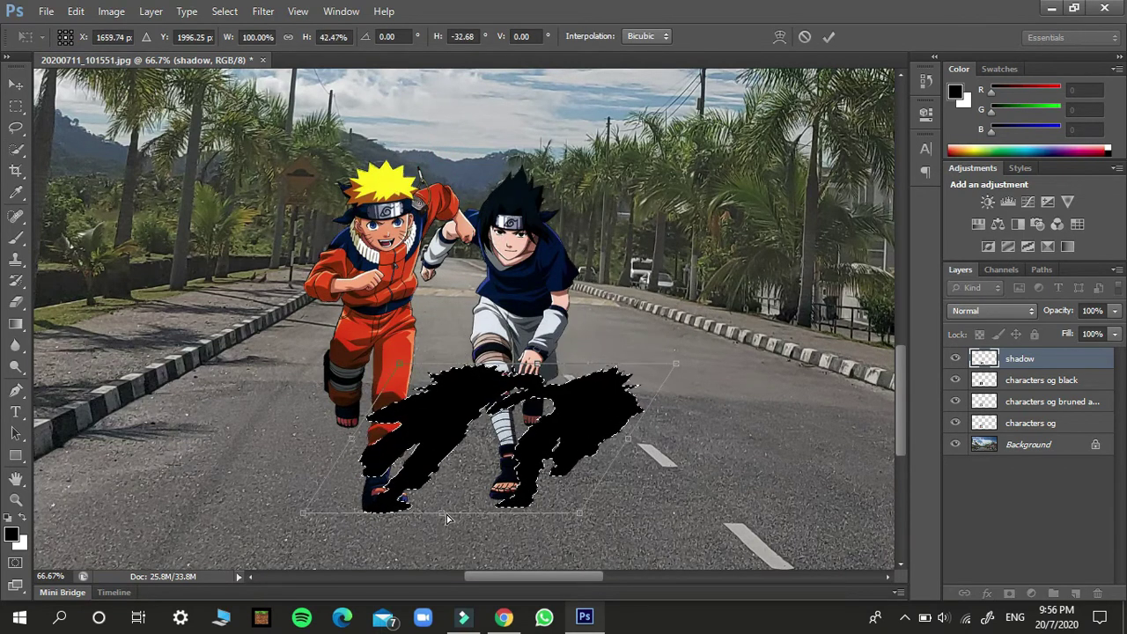
Reshape the silhouettes' transform box edges and corners around the characters' feet to about 103% width and 36% height
{"action": "left_click_drag", "start_coordinate": [441, 514], "coordinate": [416, 502]}
{"action": "left_click_drag", "start_coordinate": [346, 445], "coordinate": [424, 506]}
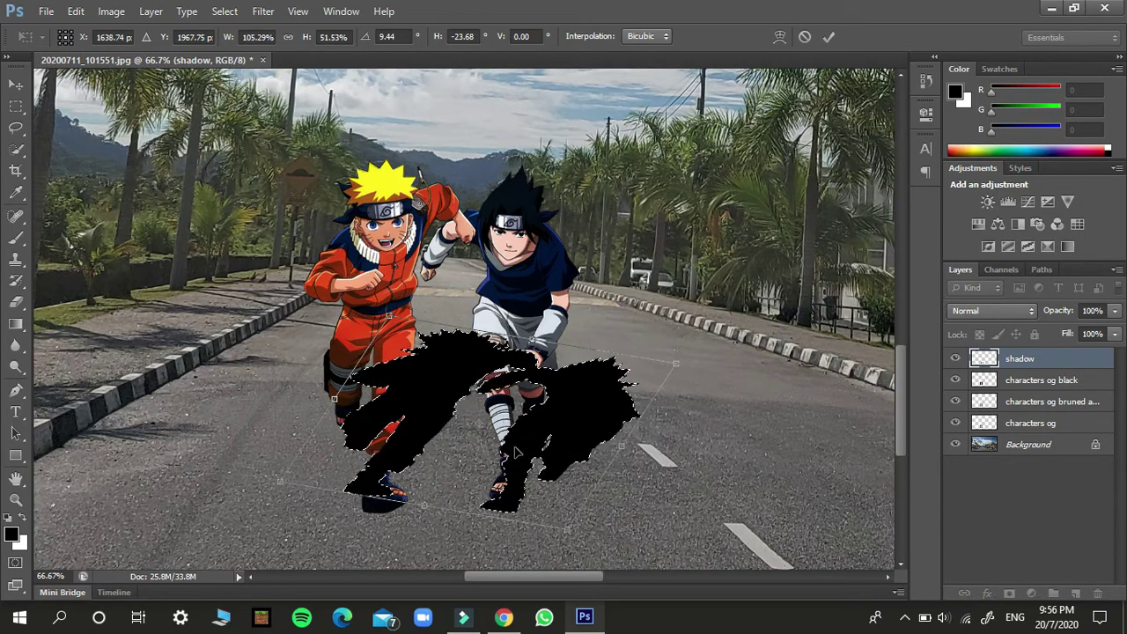
{"action": "left_click_drag", "start_coordinate": [623, 446], "coordinate": [615, 419]}
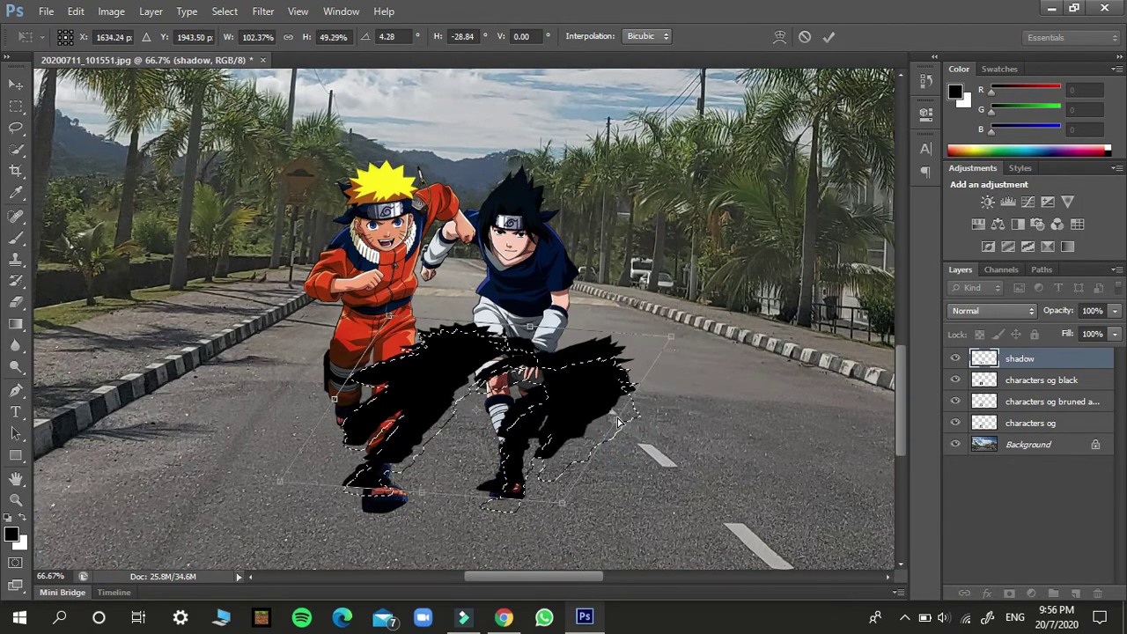
{"action": "left_click_drag", "start_coordinate": [390, 315], "coordinate": [364, 392]}
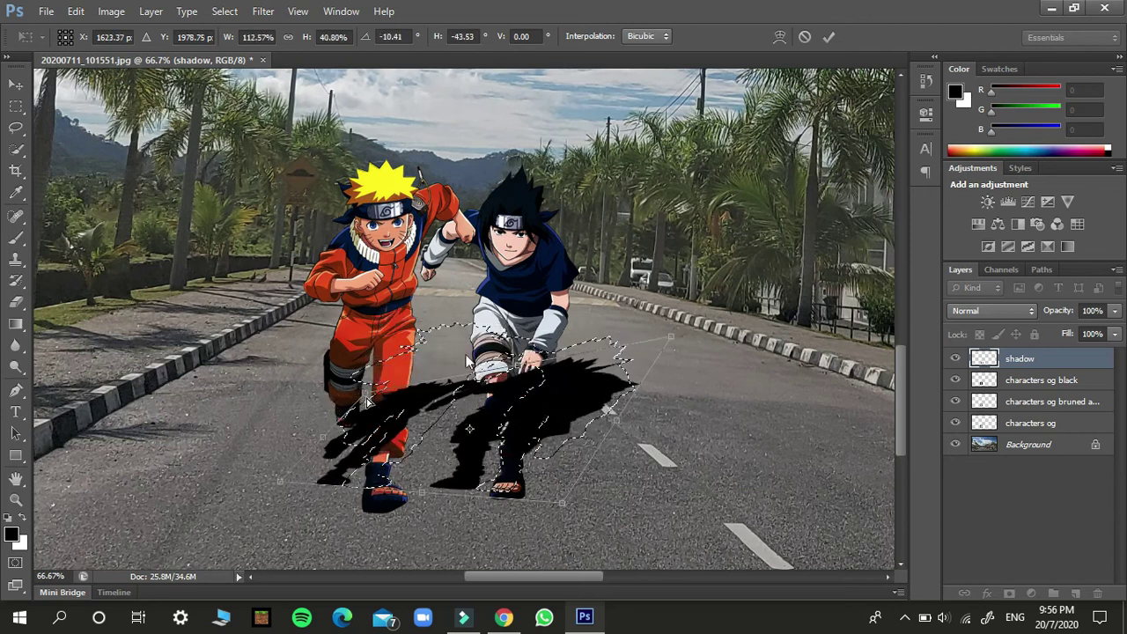
{"action": "left_click_drag", "start_coordinate": [671, 335], "coordinate": [661, 379]}
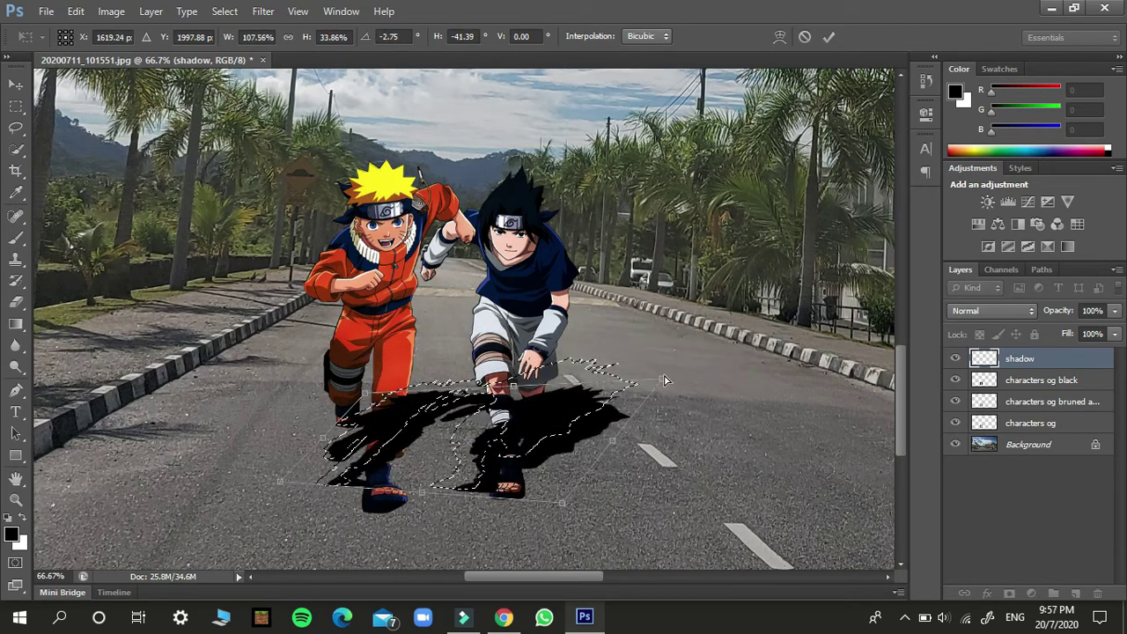
{"action": "left_click_drag", "start_coordinate": [370, 396], "coordinate": [377, 374]}
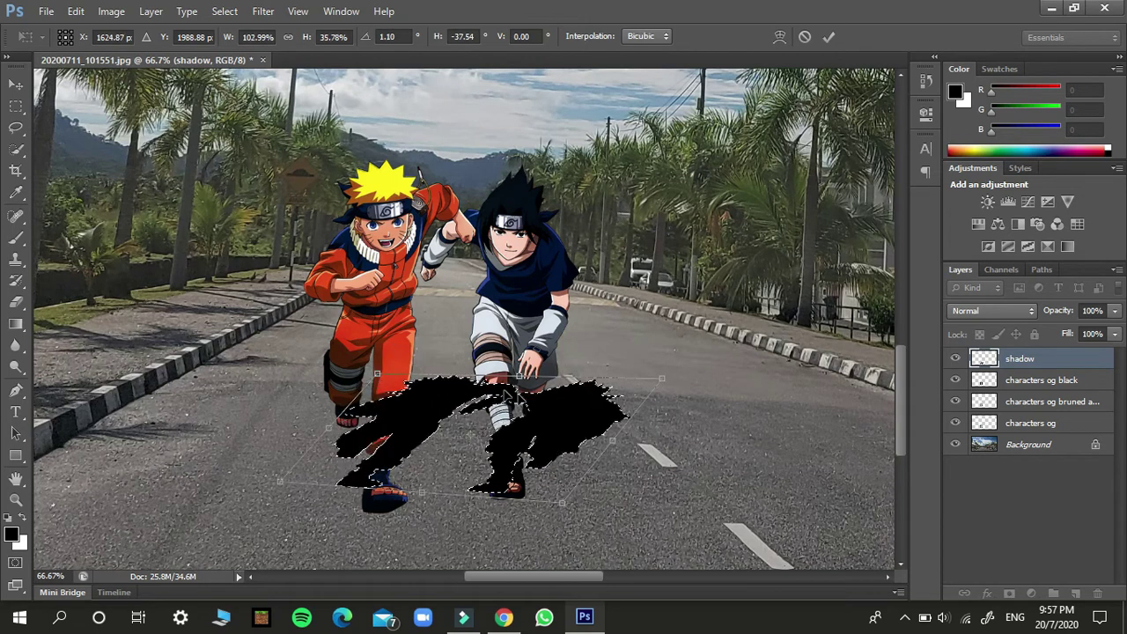
Distort the silhouettes' transform box to about 121% width and 40% height, with a horizontal skew of about -30°
{"action": "left_click_drag", "start_coordinate": [522, 383], "coordinate": [579, 175]}
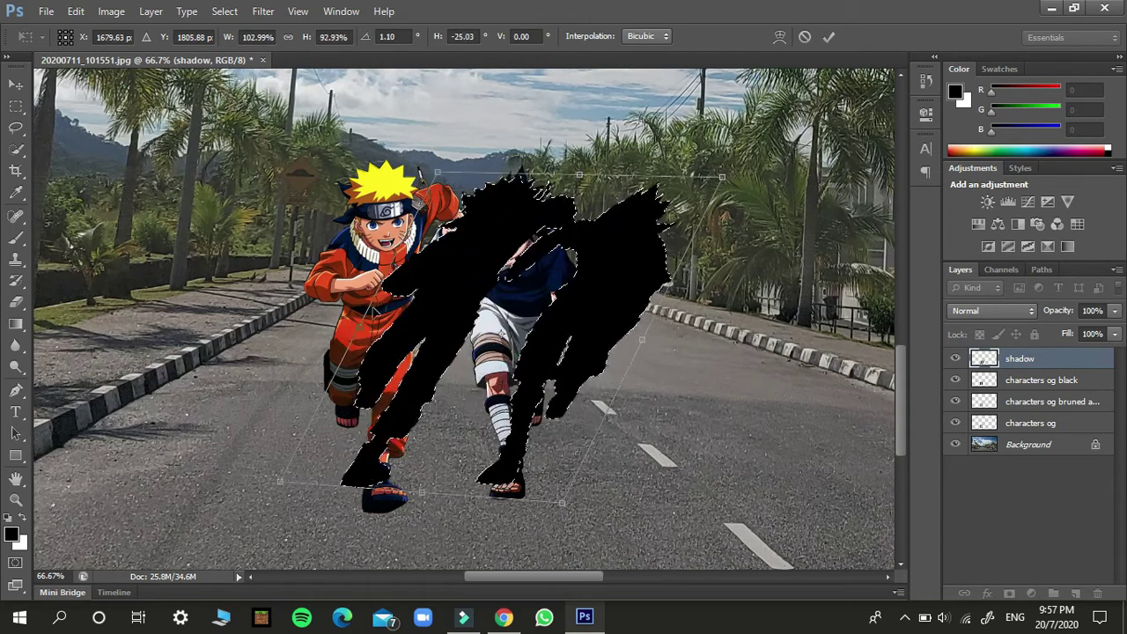
{"action": "left_click_drag", "start_coordinate": [361, 326], "coordinate": [344, 325]}
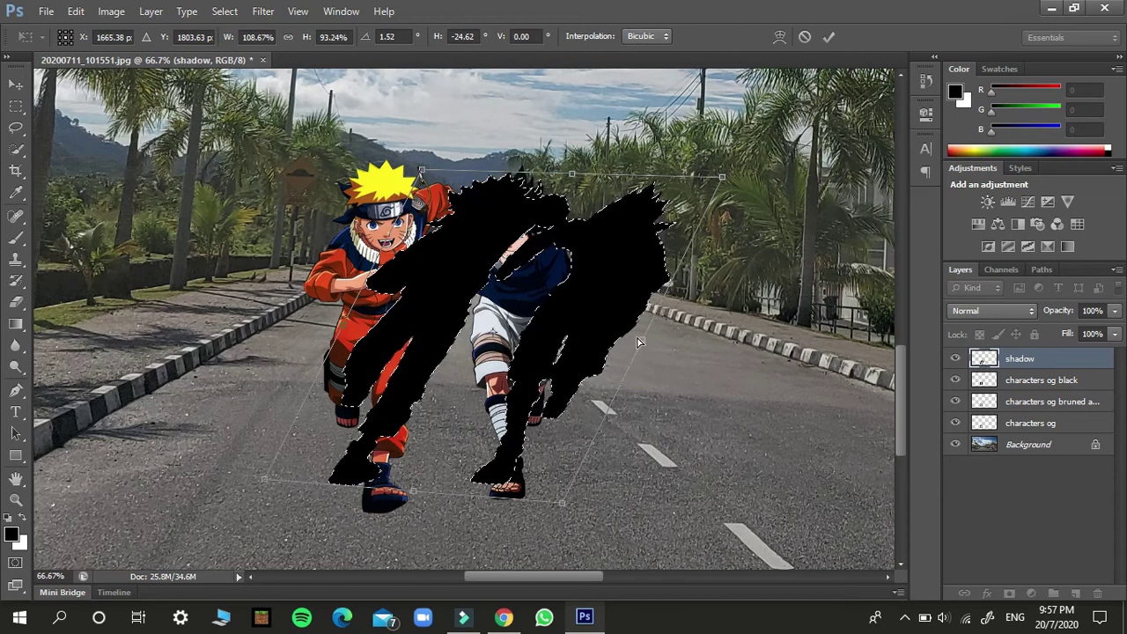
{"action": "left_click_drag", "start_coordinate": [644, 338], "coordinate": [675, 350]}
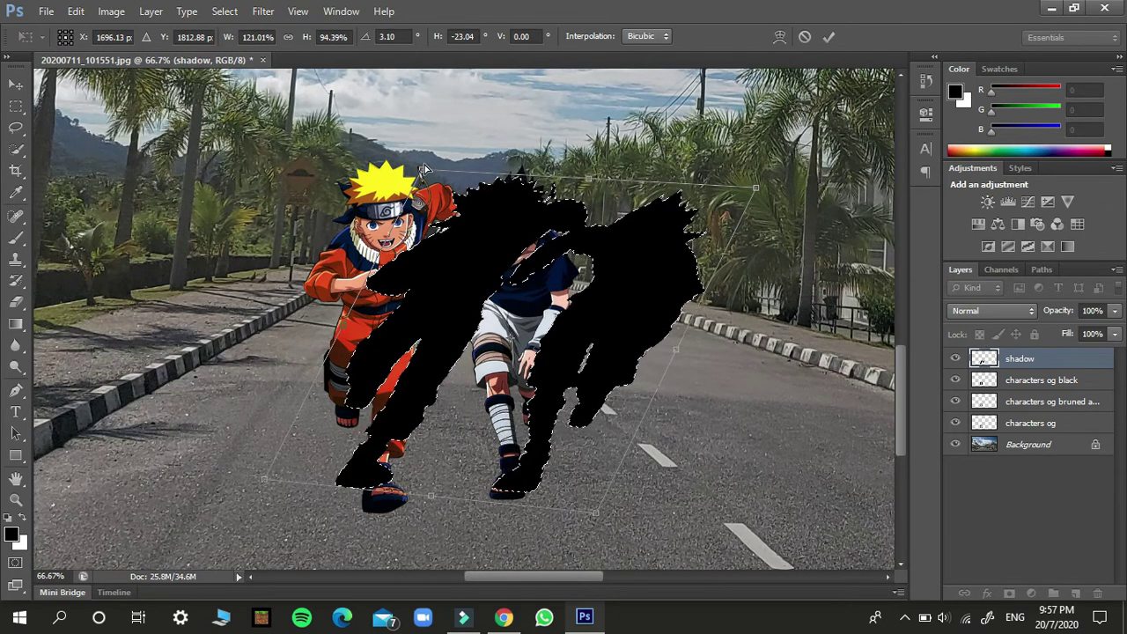
{"action": "left_click_drag", "start_coordinate": [423, 171], "coordinate": [428, 388]}
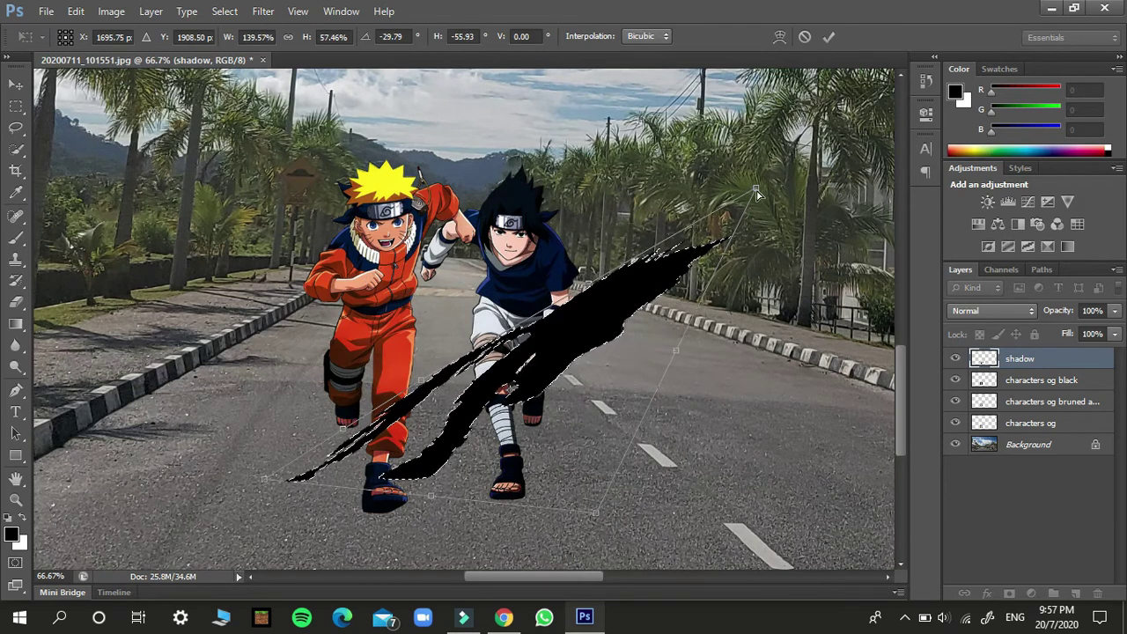
{"action": "left_click_drag", "start_coordinate": [755, 190], "coordinate": [598, 366]}
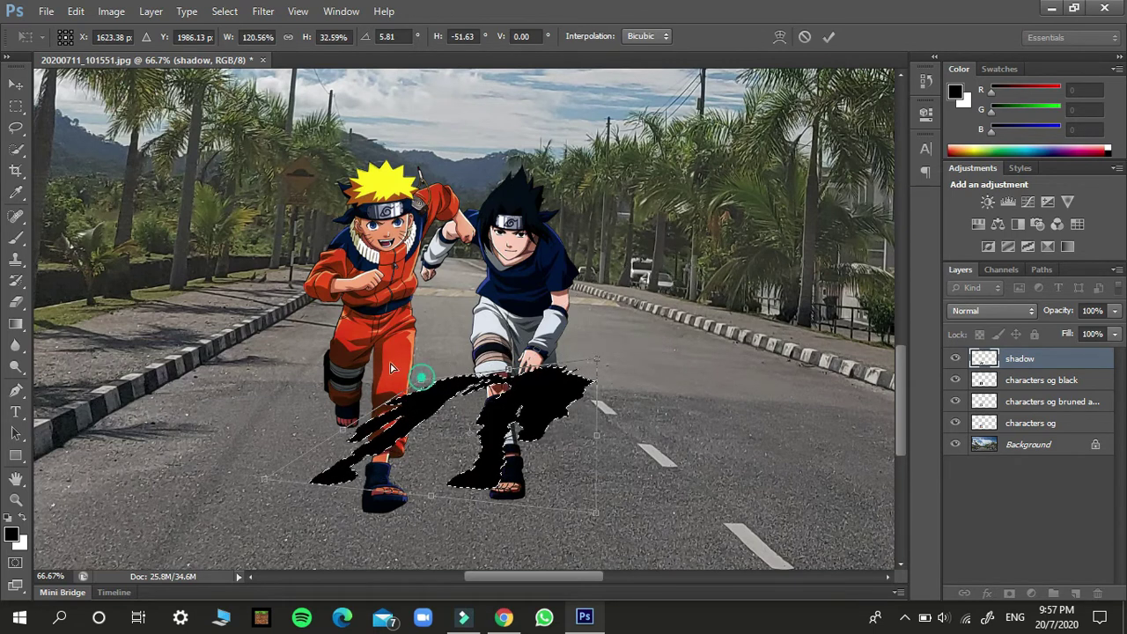
{"action": "left_click_drag", "start_coordinate": [392, 368], "coordinate": [362, 347]}
{"action": "left_click_drag", "start_coordinate": [601, 359], "coordinate": [619, 354]}
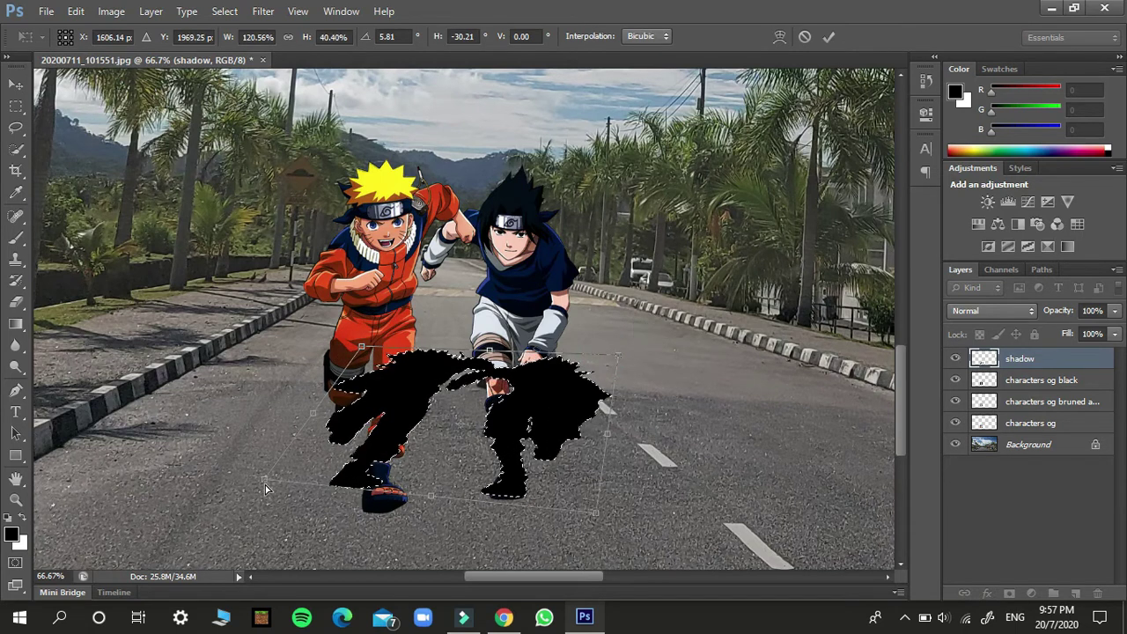
Readjust the silhouettes' transform box corners and edges to about 114% width and 34% height, with a horizontal skew of about -33°
{"action": "left_click_drag", "start_coordinate": [266, 489], "coordinate": [283, 492]}
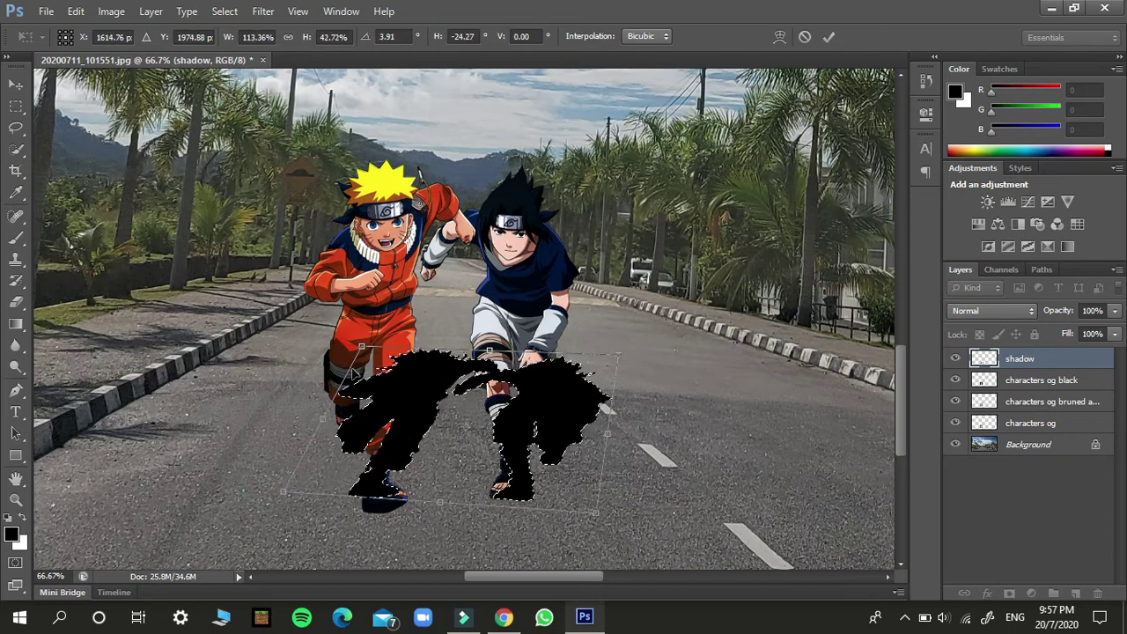
{"action": "left_click_drag", "start_coordinate": [323, 424], "coordinate": [313, 409]}
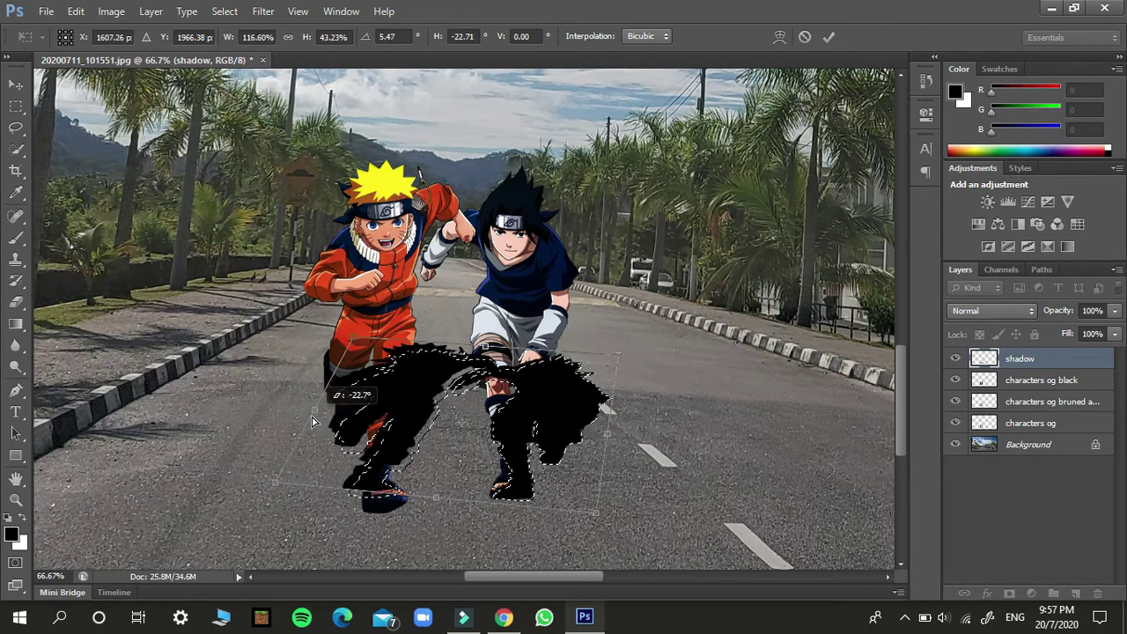
{"action": "left_click_drag", "start_coordinate": [486, 349], "coordinate": [514, 212]}
{"action": "left_click_drag", "start_coordinate": [382, 201], "coordinate": [383, 336]}
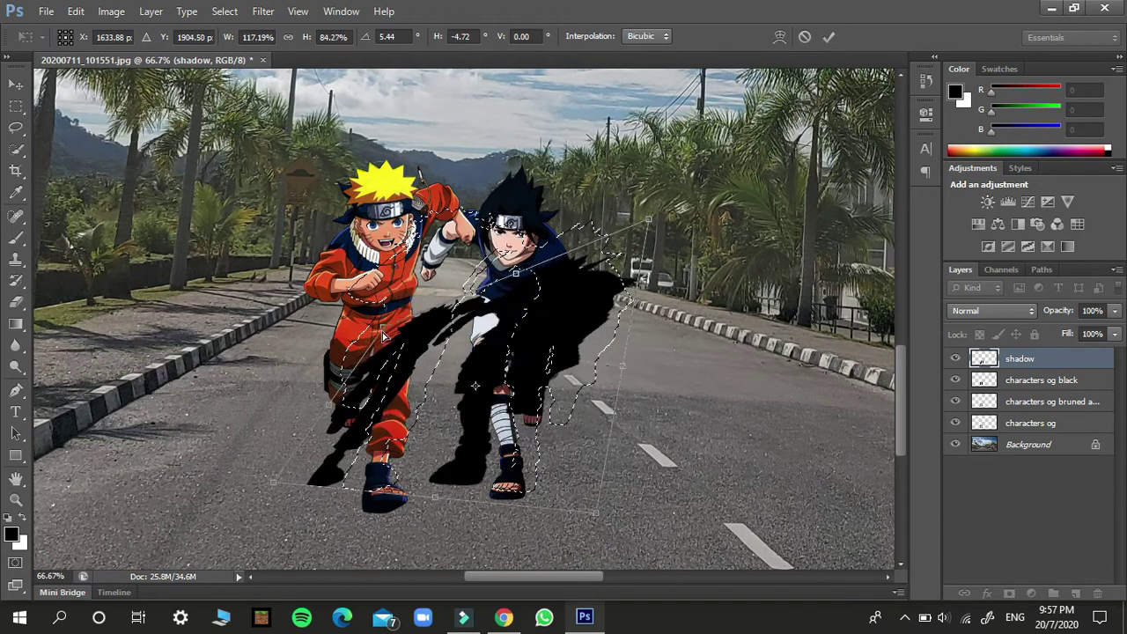
{"action": "left_click_drag", "start_coordinate": [648, 222], "coordinate": [608, 386]}
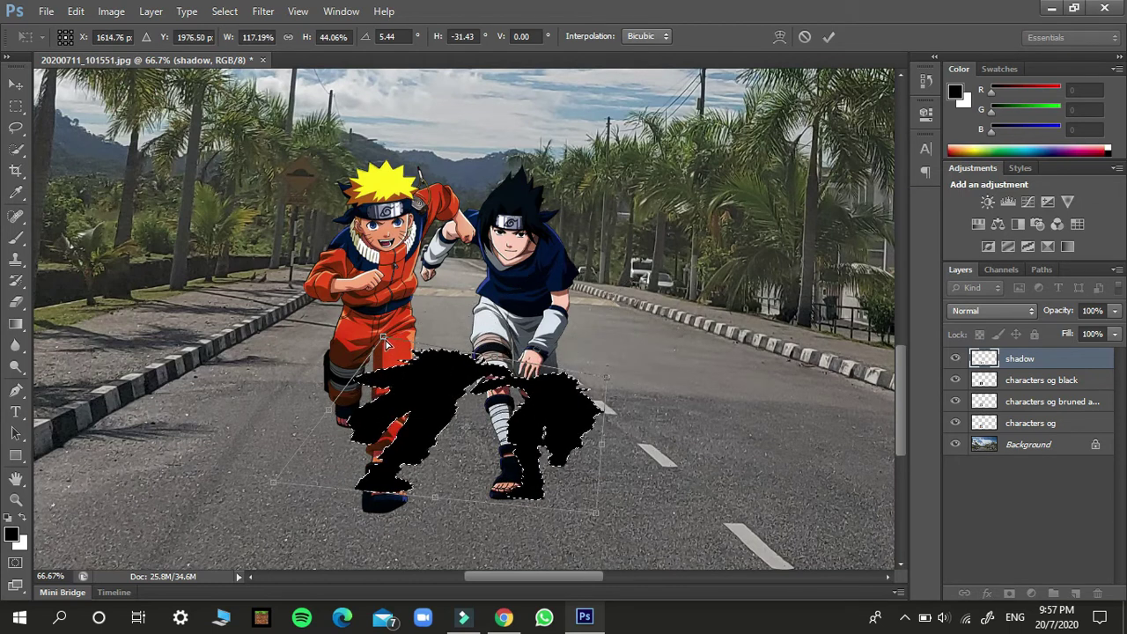
{"action": "left_click_drag", "start_coordinate": [383, 337], "coordinate": [364, 375]}
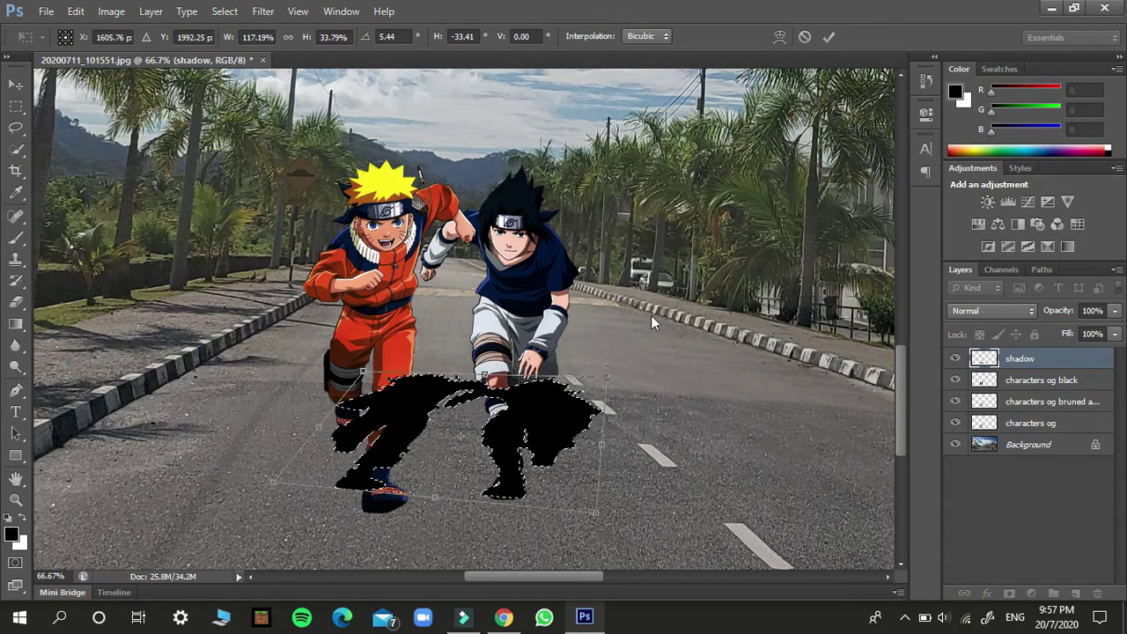
{"action": "mouse_move", "coordinate": [613, 383]}
{"action": "left_mouse_down"}
{"action": "mouse_move", "coordinate": [620, 368]}
{"action": "mouse_move", "coordinate": [609, 379]}
{"action": "left_mouse_up"}
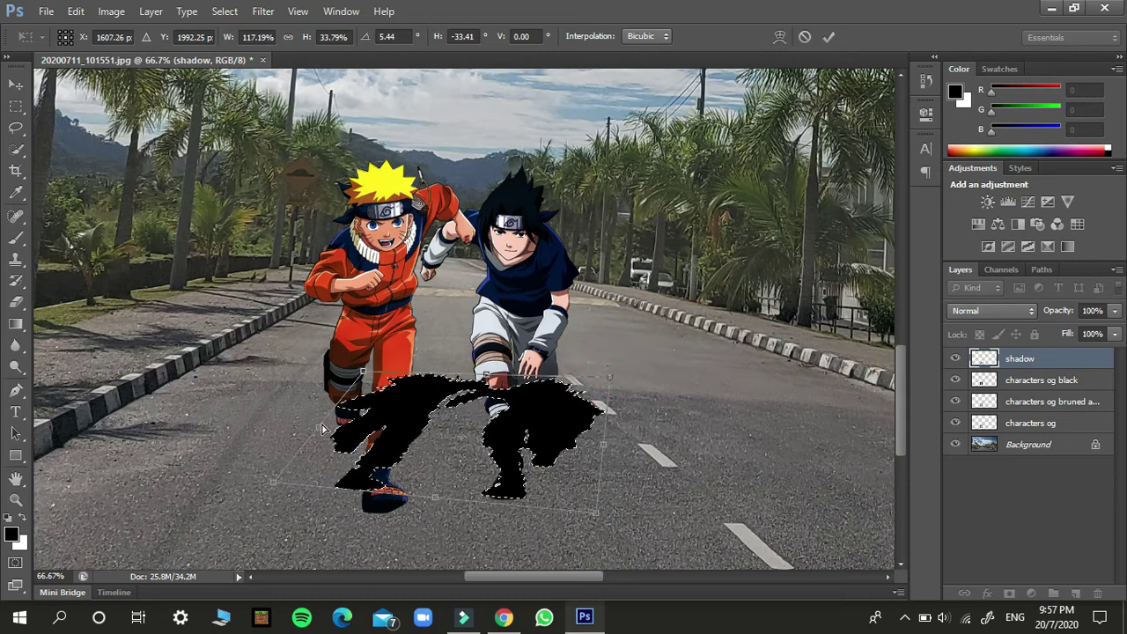
{"action": "left_click_drag", "start_coordinate": [332, 435], "coordinate": [341, 434]}
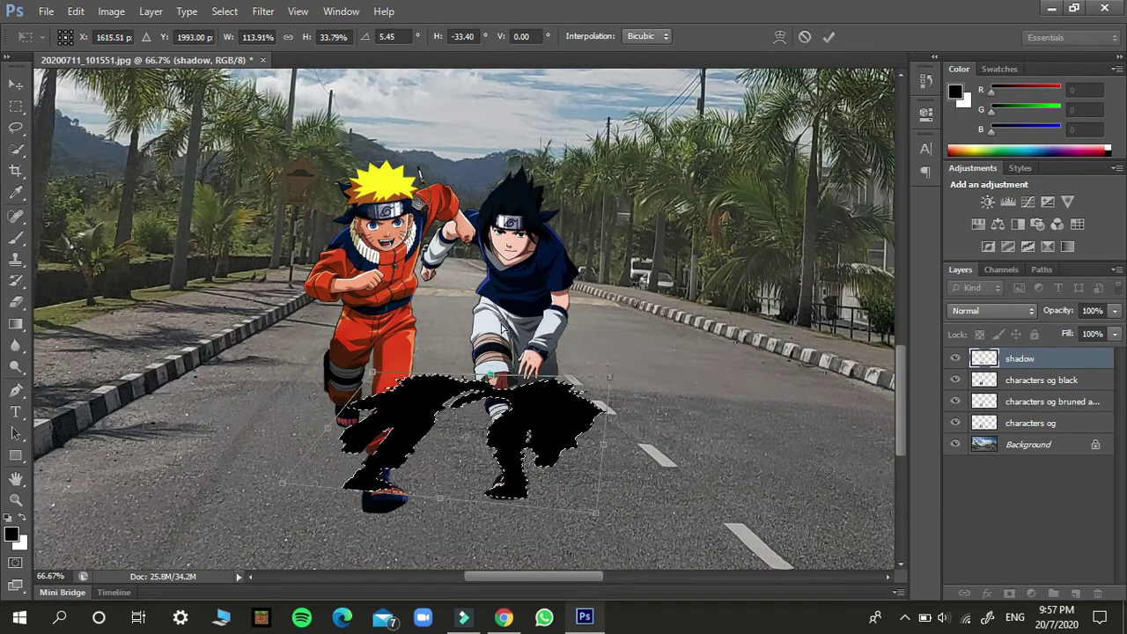
Stretch the silhouettes upward and lower the transform box's upper corners to about 50% height, with almost no horizontal skew
{"action": "left_click_drag", "start_coordinate": [489, 377], "coordinate": [529, 164]}
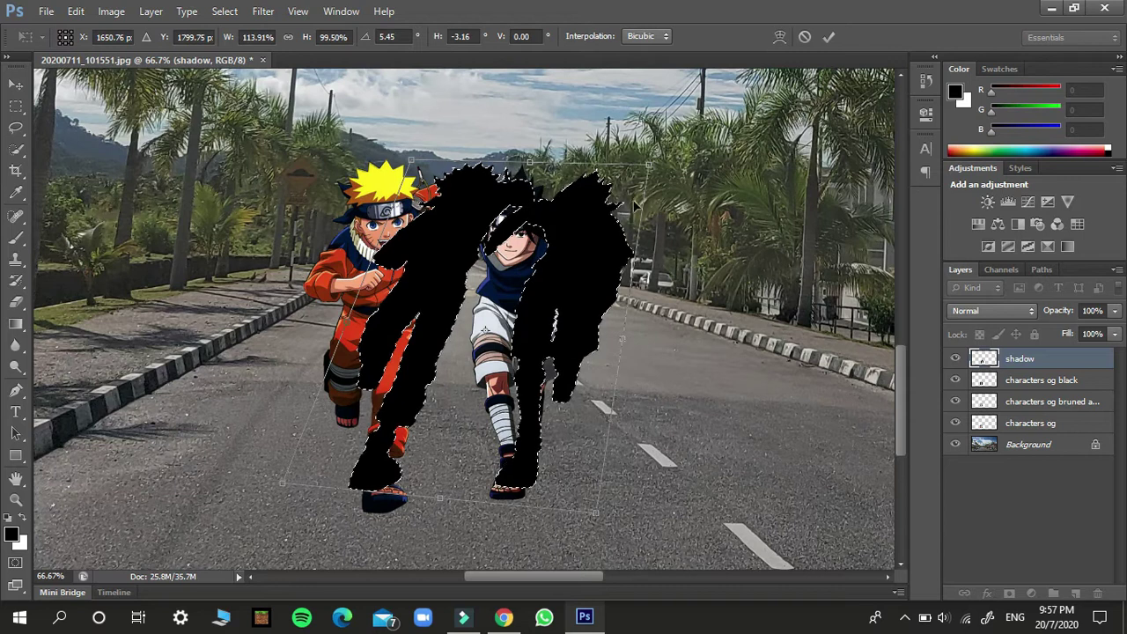
{"action": "left_click_drag", "start_coordinate": [648, 176], "coordinate": [614, 315]}
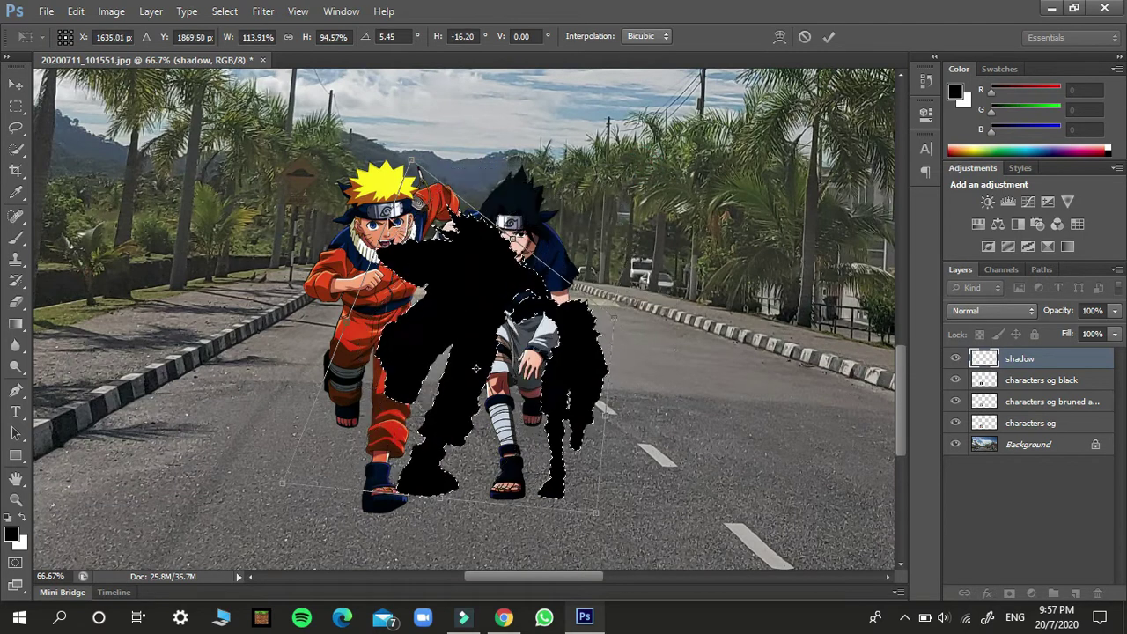
{"action": "left_click_drag", "start_coordinate": [405, 169], "coordinate": [364, 319]}
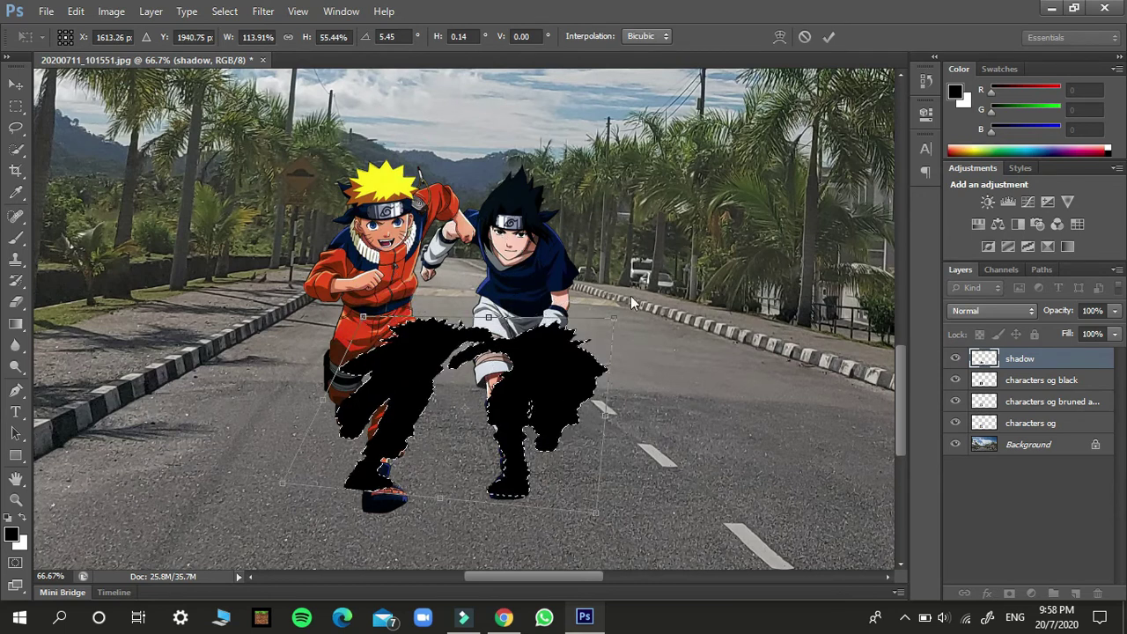
{"action": "left_click_drag", "start_coordinate": [616, 327], "coordinate": [613, 335]}
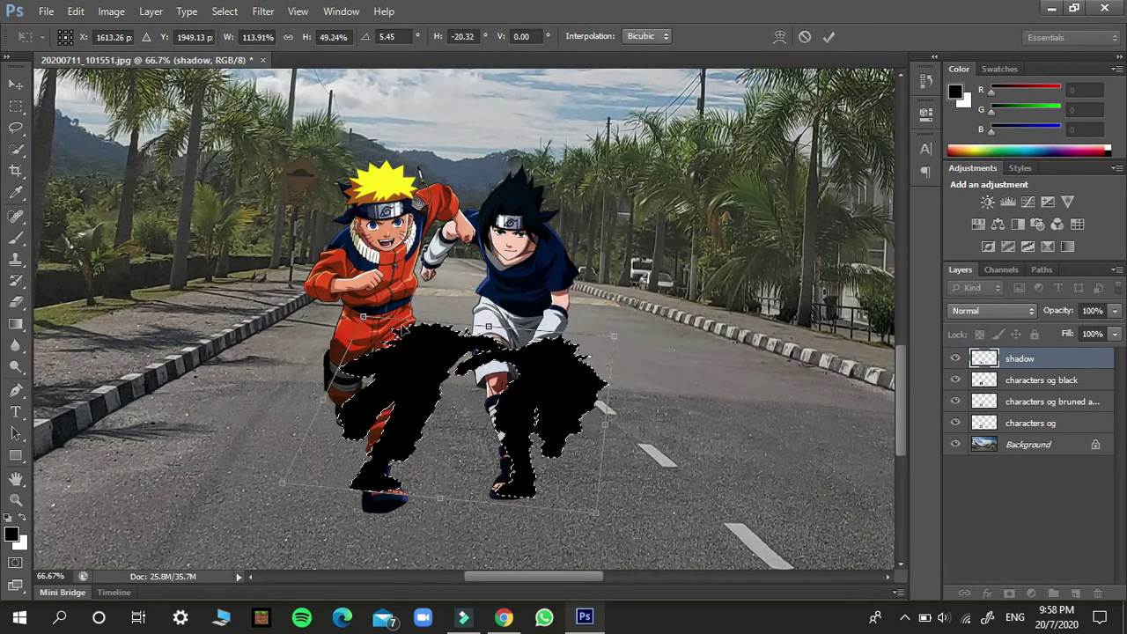
{"action": "left_click_drag", "start_coordinate": [366, 318], "coordinate": [361, 348]}
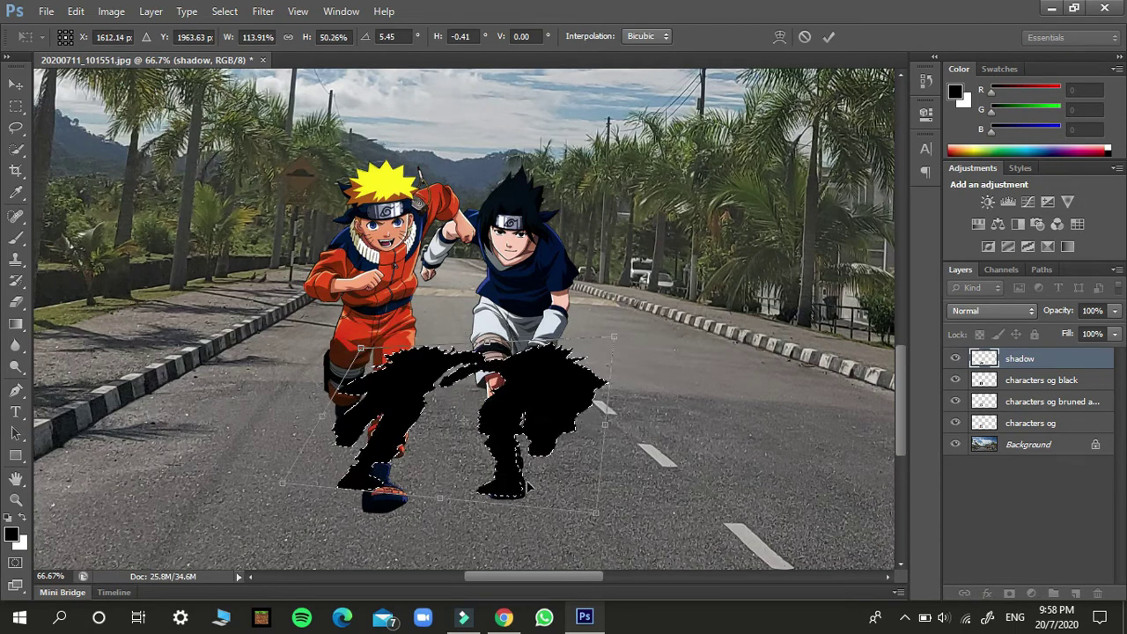
Narrow the silhouettes to about 110% width, align their base with the characters' feet, and apply the transform
{"action": "mouse_move", "coordinate": [599, 521]}
{"action": "left_mouse_down"}
{"action": "mouse_move", "coordinate": [610, 521]}
{"action": "mouse_move", "coordinate": [598, 520]}
{"action": "left_mouse_up"}
{"action": "left_click_drag", "start_coordinate": [281, 493], "coordinate": [293, 487]}
{"action": "left_click_drag", "start_coordinate": [353, 322], "coordinate": [351, 364]}
{"action": "left_click_drag", "start_coordinate": [322, 427], "coordinate": [325, 420]}
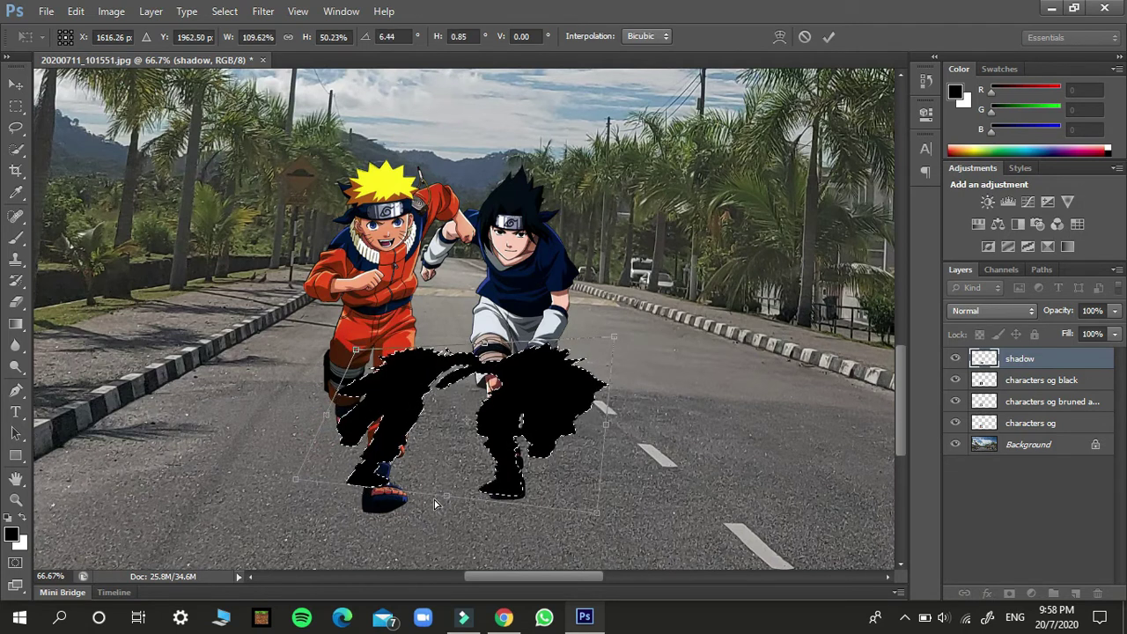
{"action": "left_click_drag", "start_coordinate": [445, 502], "coordinate": [450, 508]}
{"action": "left_click", "coordinate": [830, 39]}
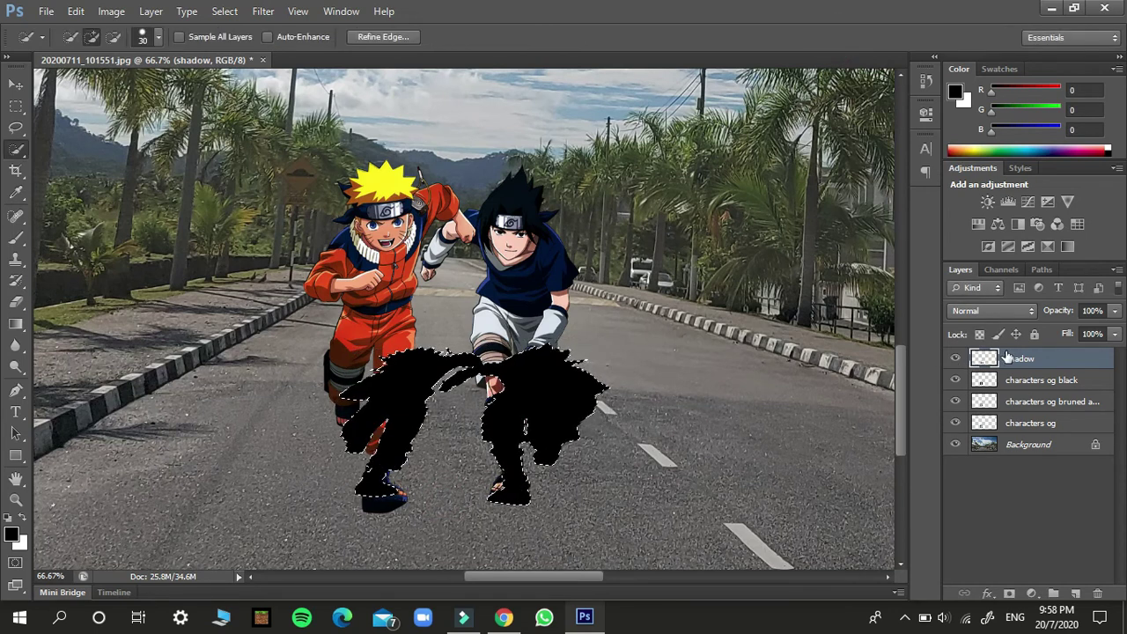
Move the "shadow" layer directly above the Background, beneath the character layers, and deselect the silhouettes
{"action": "left_click_drag", "start_coordinate": [1019, 358], "coordinate": [1030, 433]}
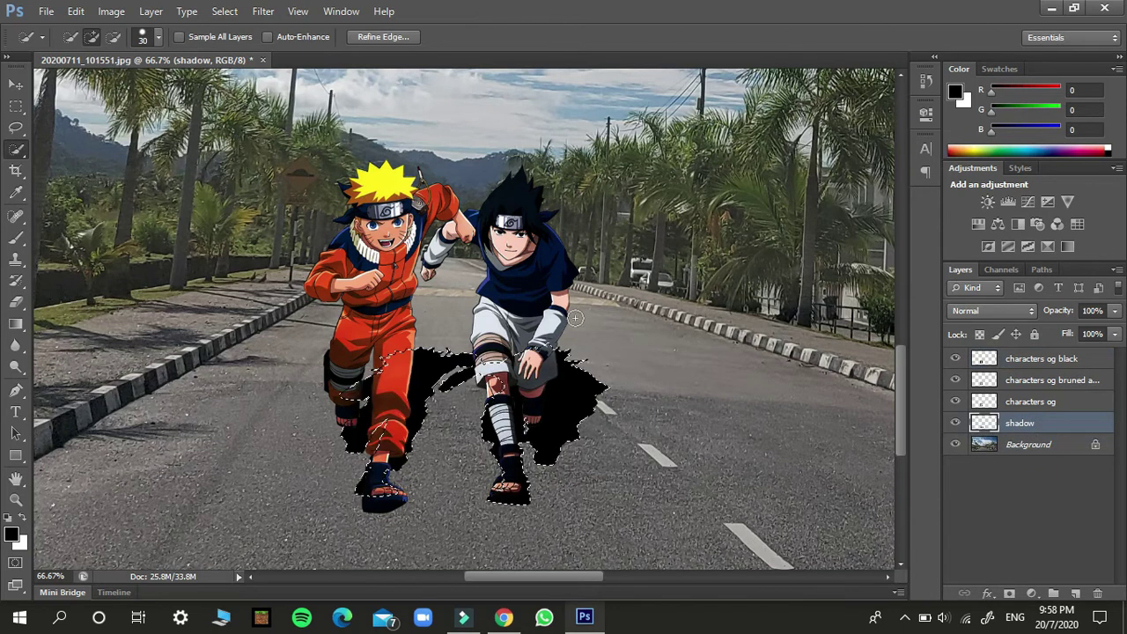
{"action": "right_click", "coordinate": [566, 386]}
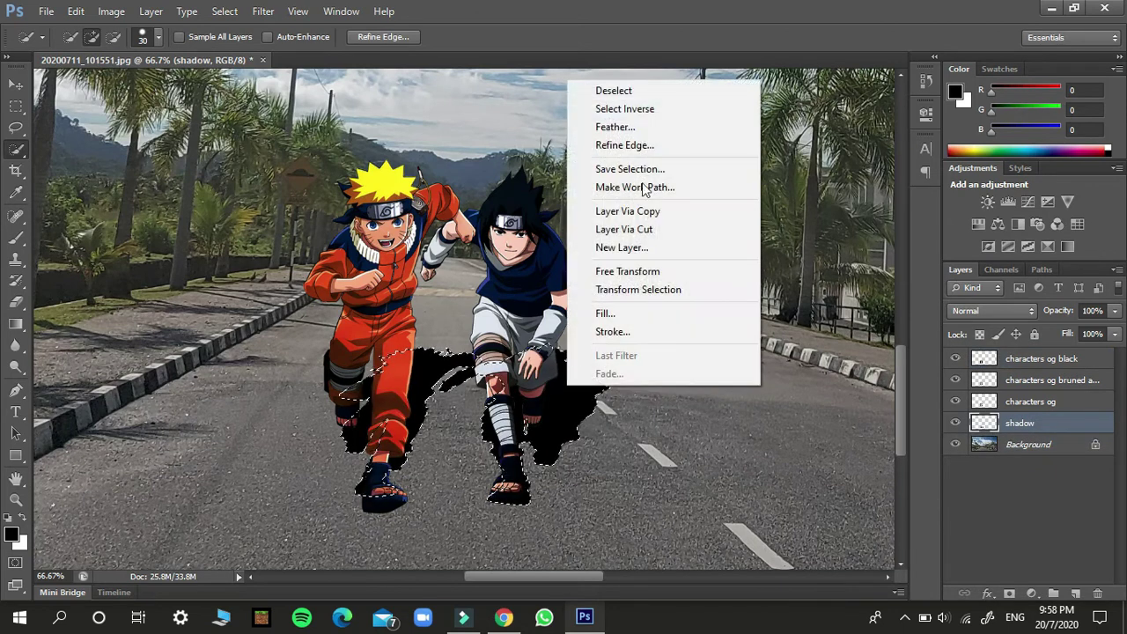
{"action": "left_click", "coordinate": [656, 93]}
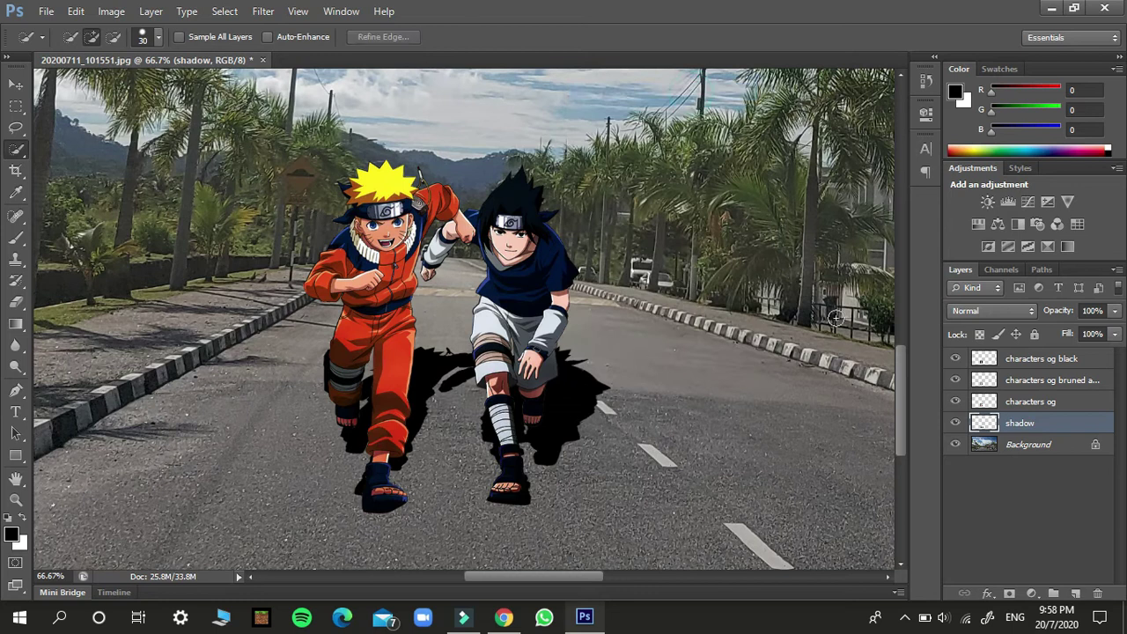
Lower the "shadow" layer's opacity to 60%
{"action": "left_click", "coordinate": [1115, 313]}
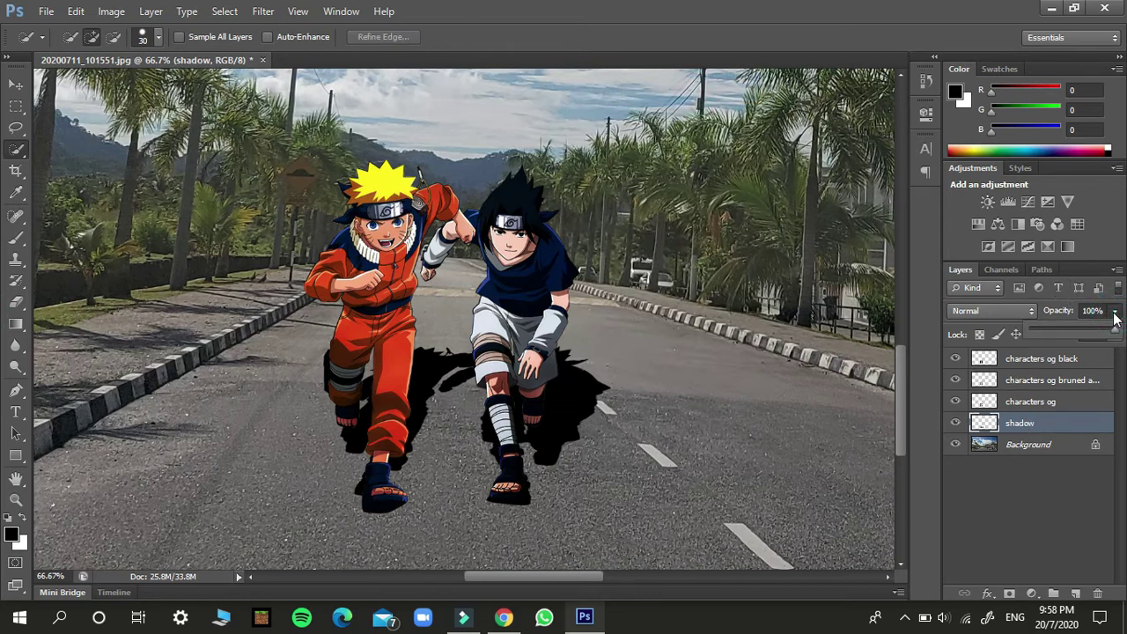
{"action": "left_click_drag", "start_coordinate": [1042, 331], "coordinate": [1071, 331]}
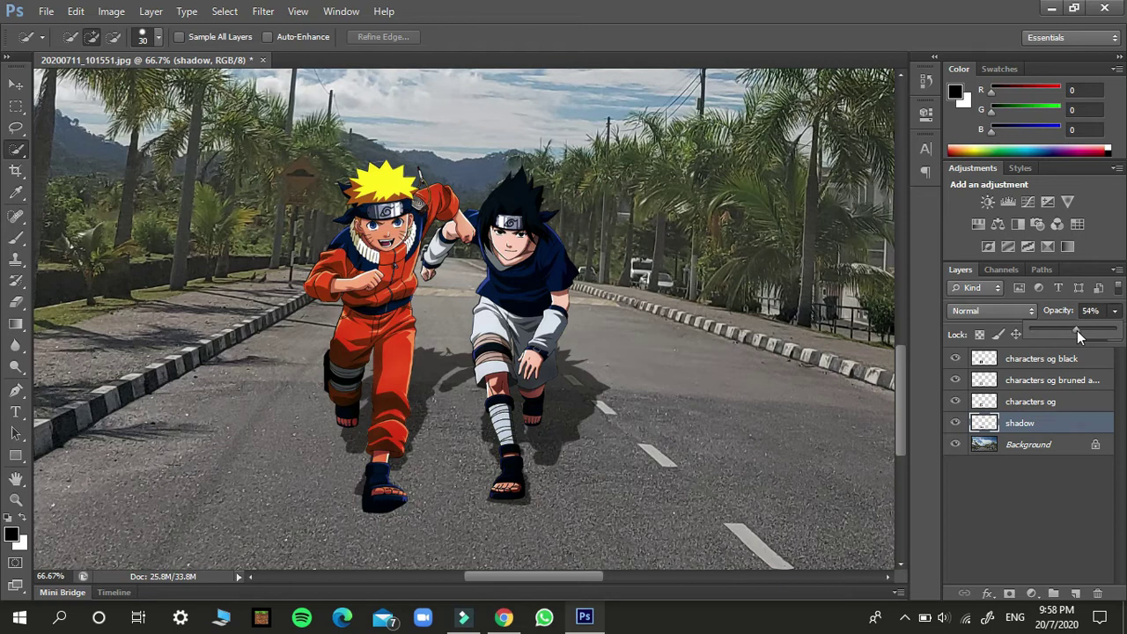
{"action": "left_click_drag", "start_coordinate": [1077, 330], "coordinate": [1120, 336]}
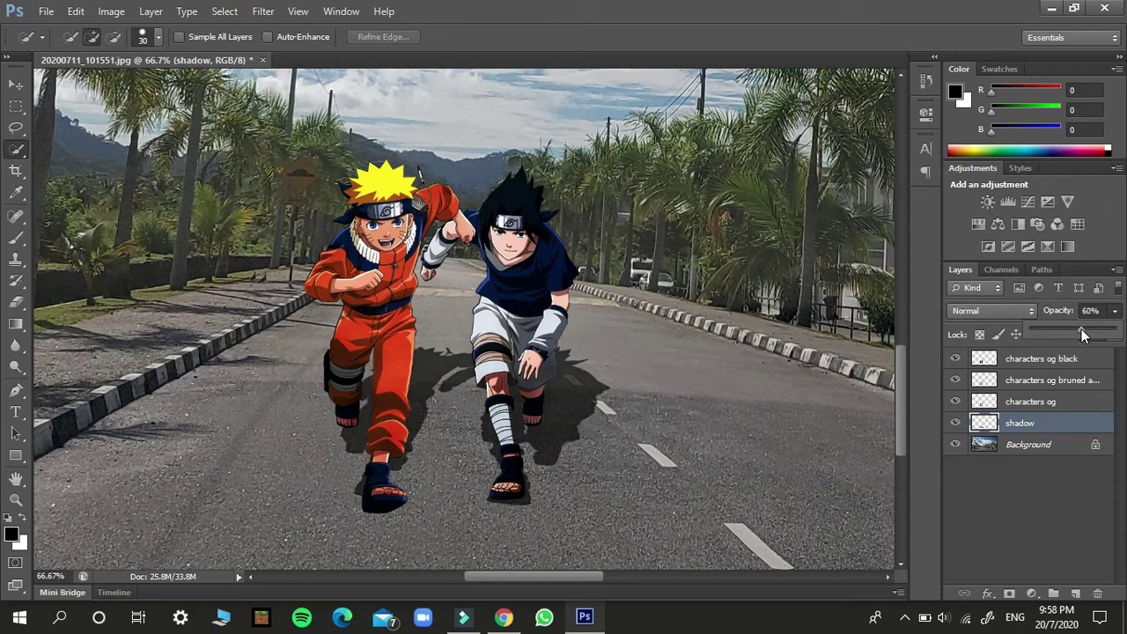
{"action": "left_click", "coordinate": [1100, 310]}
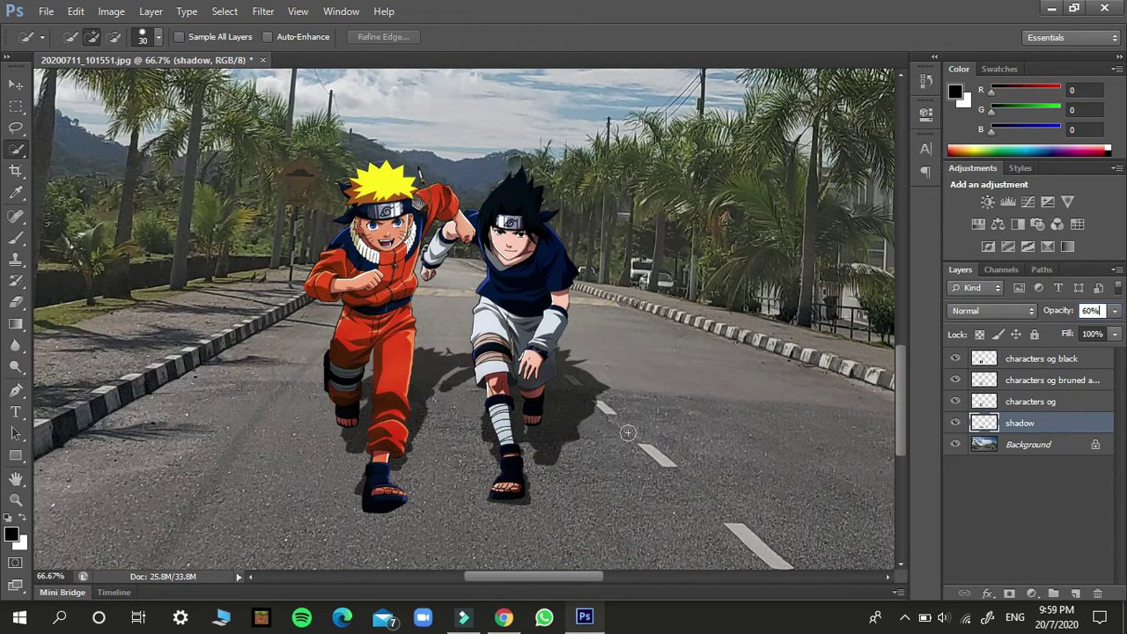
{"action": "left_click", "coordinate": [74, 11]}
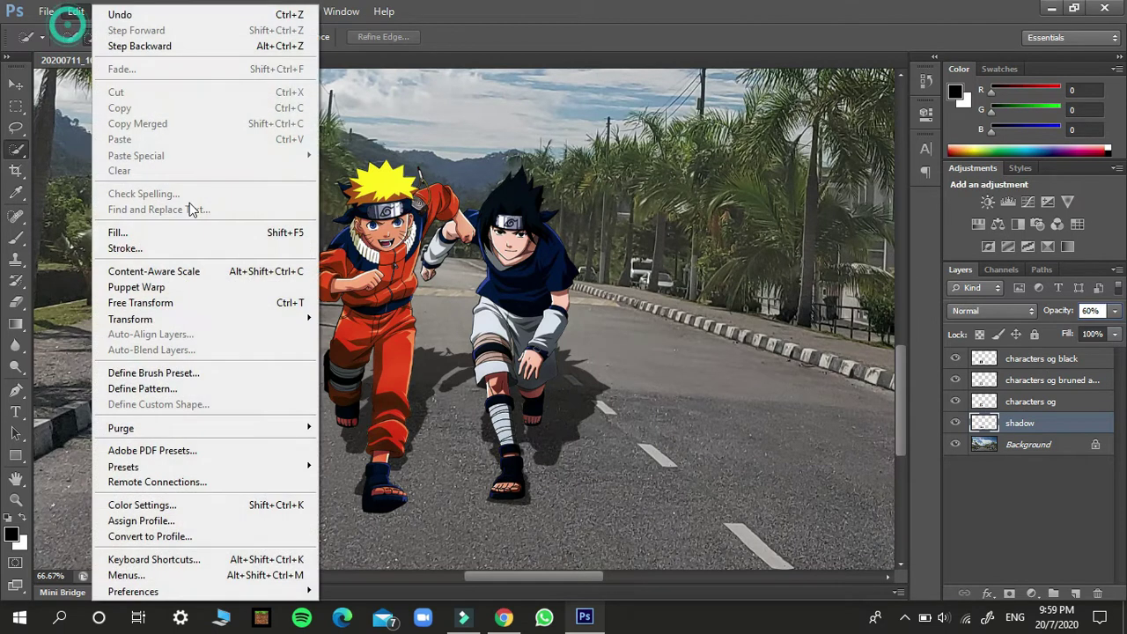
{"action": "mouse_move", "coordinate": [220, 317]}
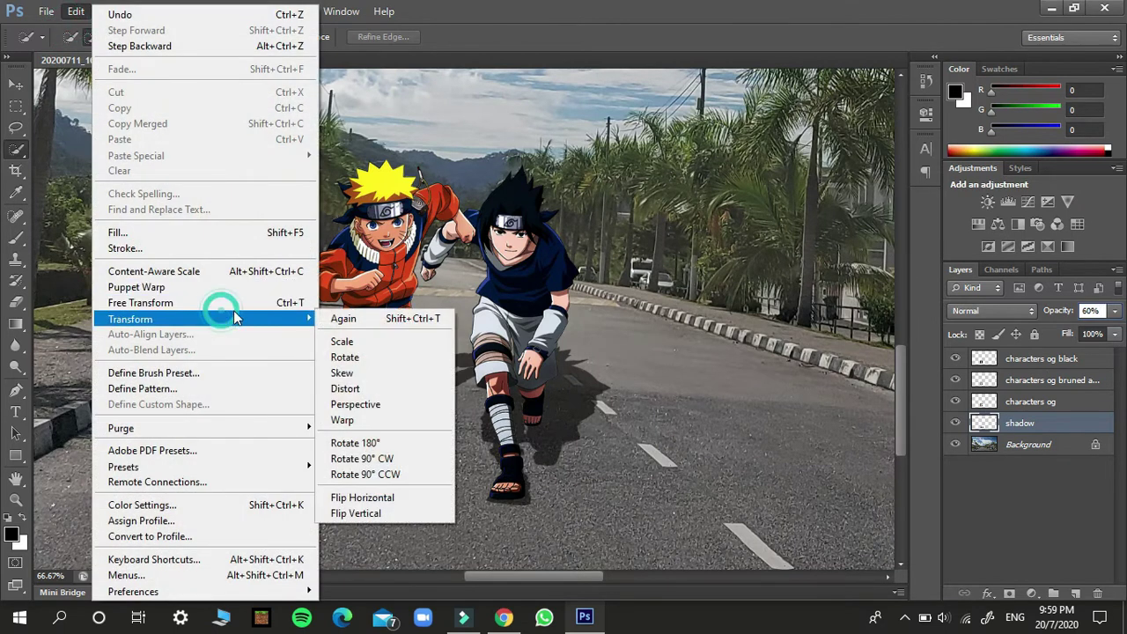
{"action": "left_click", "coordinate": [361, 389]}
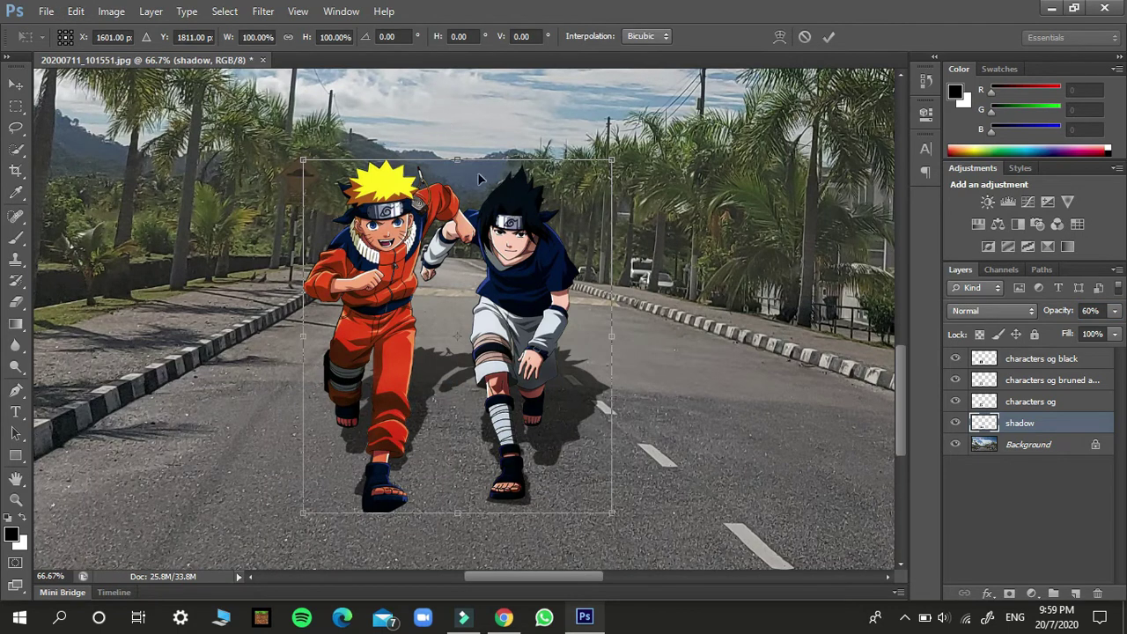
{"action": "mouse_move", "coordinate": [457, 165]}
{"action": "left_mouse_down"}
{"action": "mouse_move", "coordinate": [457, 194]}
{"action": "mouse_move", "coordinate": [458, 165]}
{"action": "left_mouse_up"}
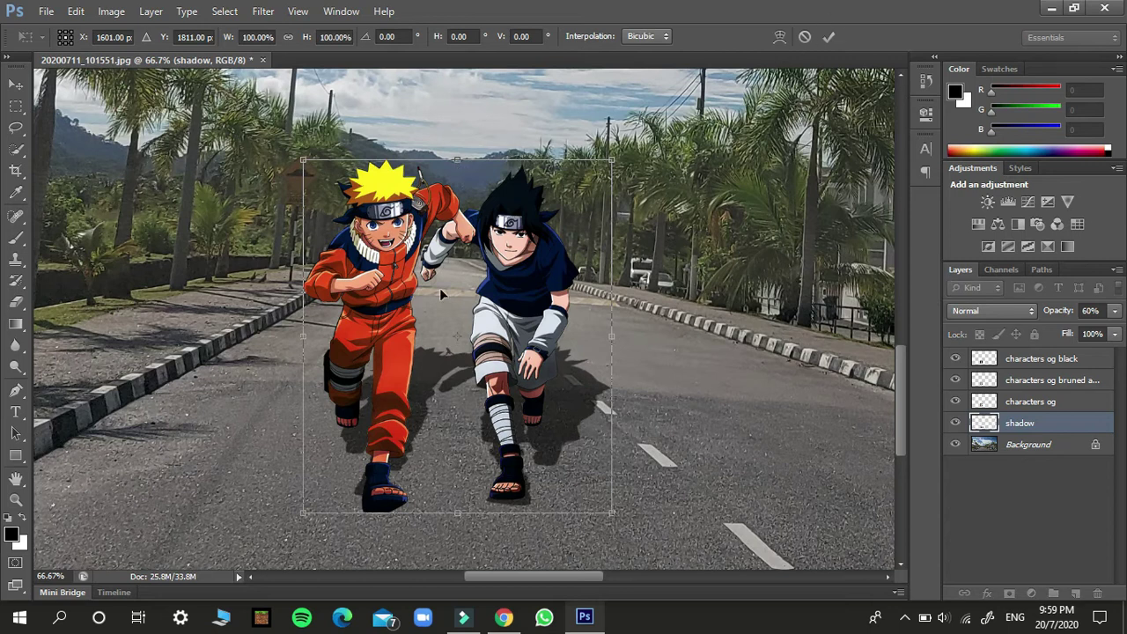
{"action": "left_click_drag", "start_coordinate": [614, 345], "coordinate": [594, 306]}
{"action": "left_click_drag", "start_coordinate": [594, 130], "coordinate": [592, 150]}
{"action": "left_click_drag", "start_coordinate": [449, 503], "coordinate": [447, 513]}
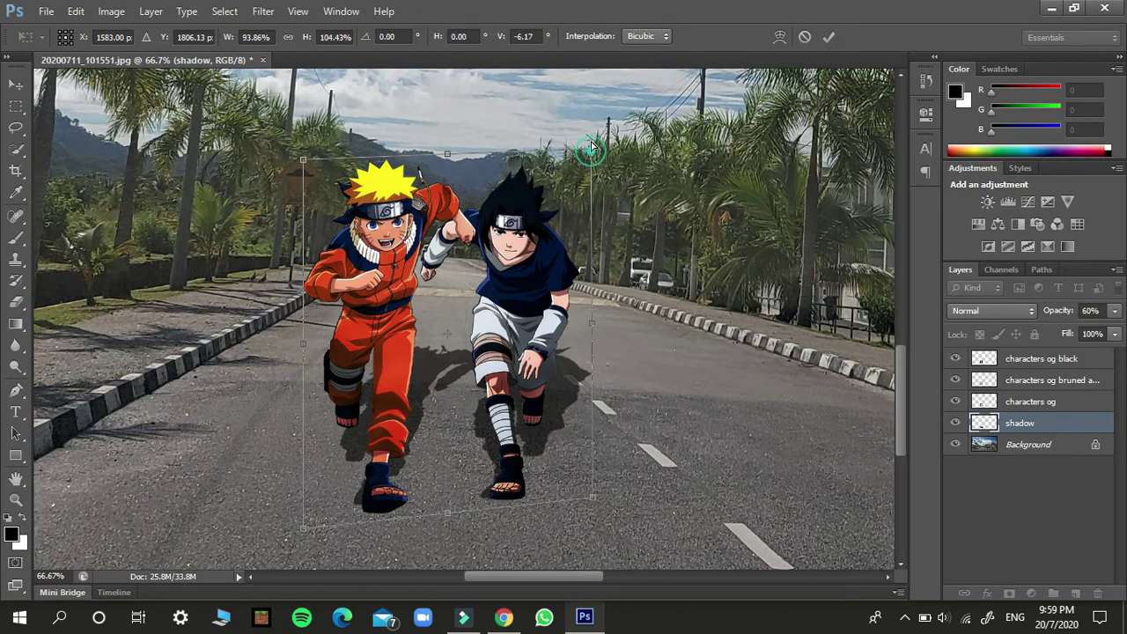
{"action": "left_click_drag", "start_coordinate": [591, 148], "coordinate": [558, 214]}
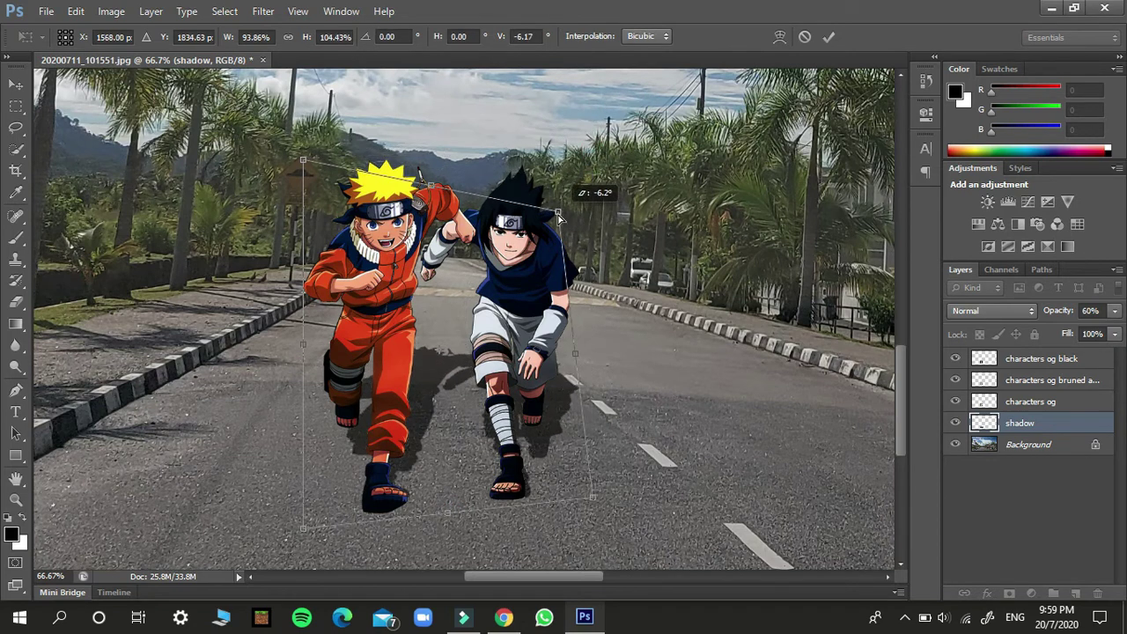
{"action": "mouse_move", "coordinate": [303, 169]}
{"action": "left_mouse_down"}
{"action": "mouse_move", "coordinate": [310, 160]}
{"action": "mouse_move", "coordinate": [313, 172]}
{"action": "mouse_move", "coordinate": [327, 126]}
{"action": "mouse_move", "coordinate": [304, 150]}
{"action": "left_mouse_up"}
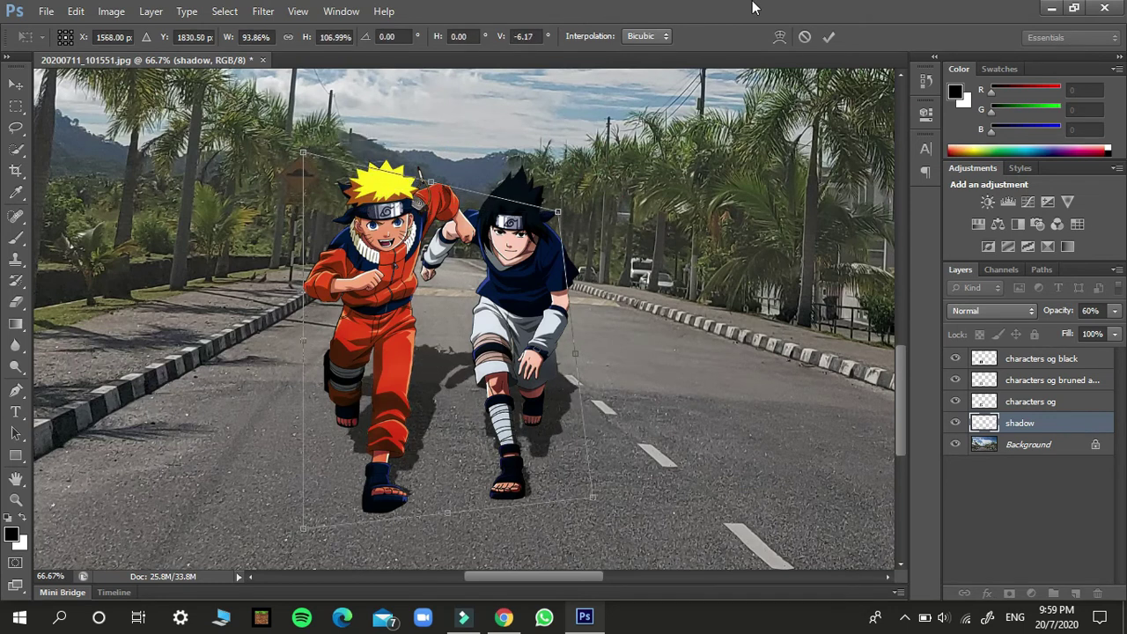
{"action": "left_click", "coordinate": [804, 37]}
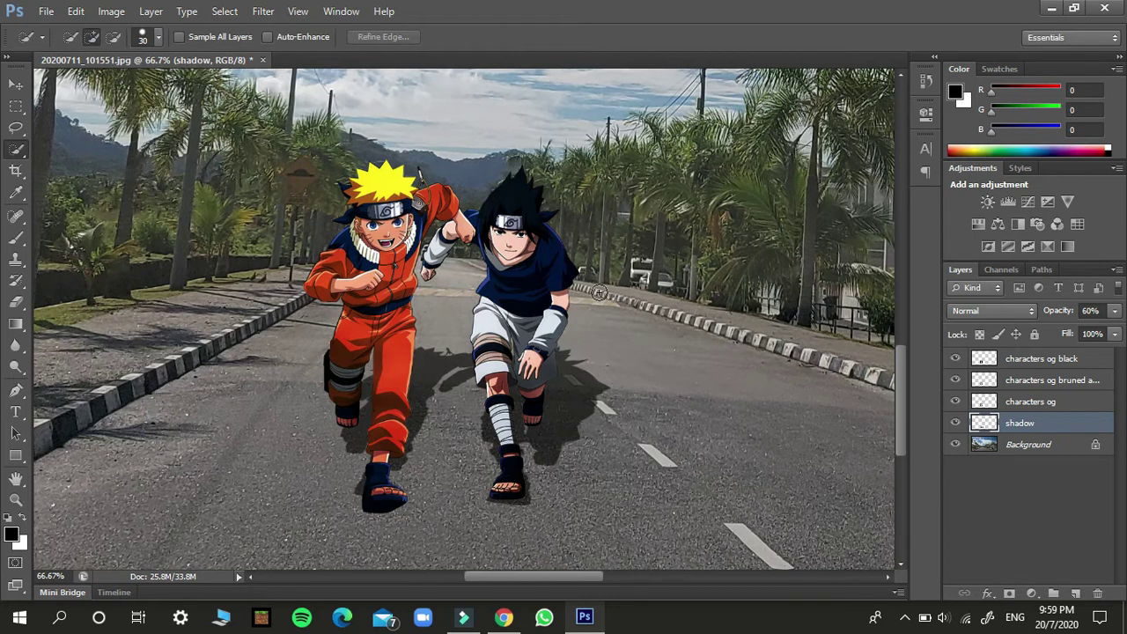
Move the shadow up on the road to a vertical position of about 1765 px and apply the transform
{"action": "key", "text": "ctrl+t"}
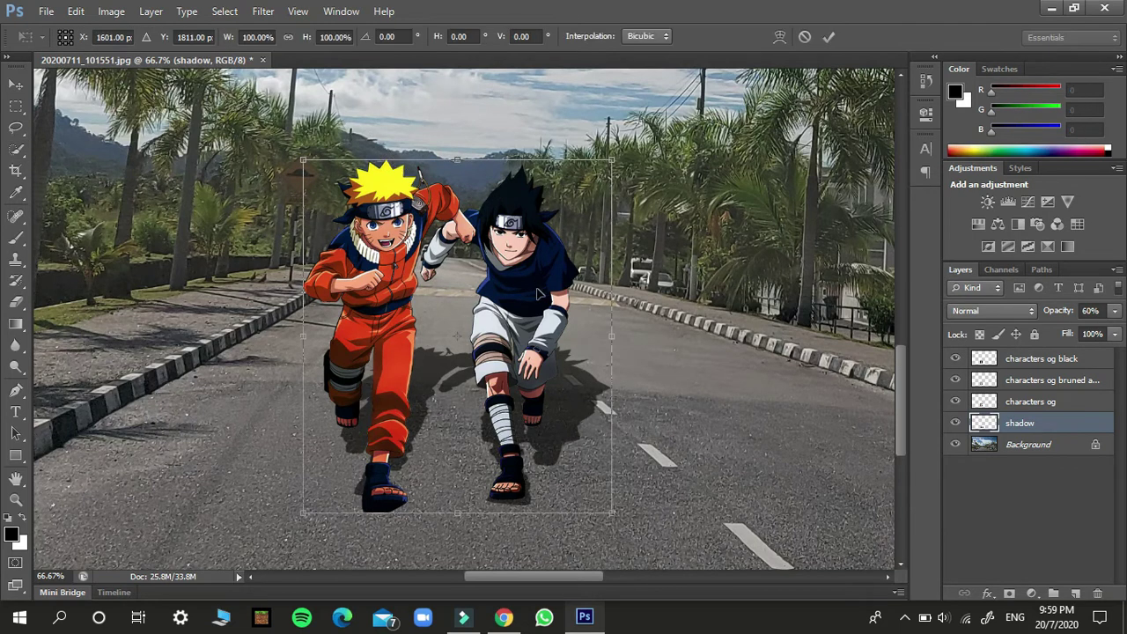
{"action": "mouse_move", "coordinate": [584, 327]}
{"action": "left_mouse_down"}
{"action": "mouse_move", "coordinate": [579, 305]}
{"action": "mouse_move", "coordinate": [586, 323]}
{"action": "left_mouse_up"}
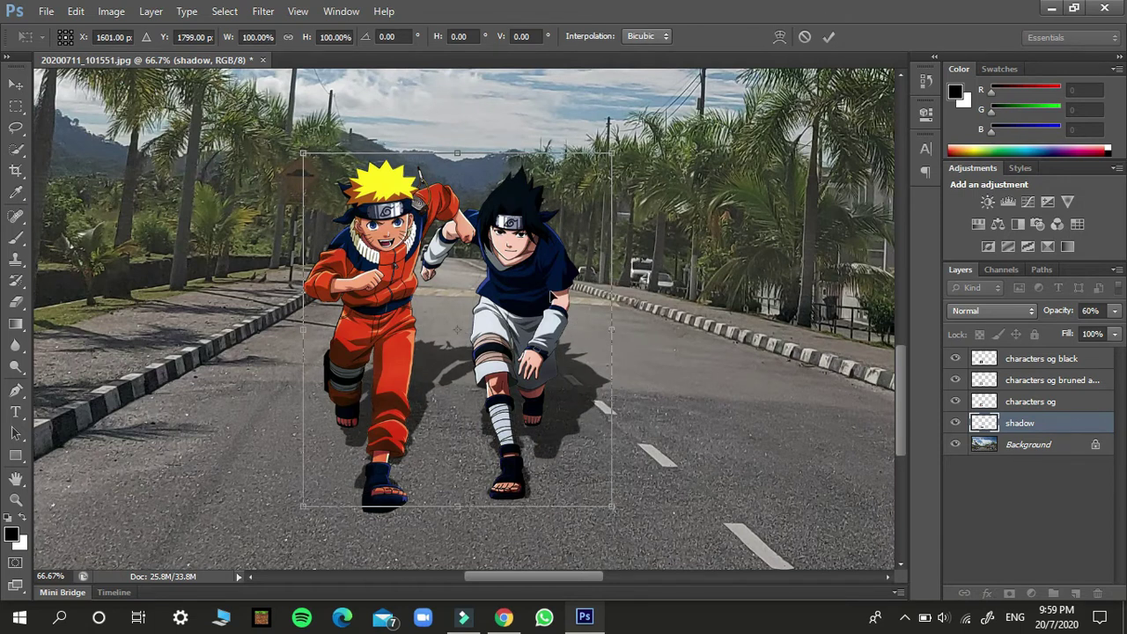
{"action": "left_click_drag", "start_coordinate": [427, 379], "coordinate": [429, 364]}
{"action": "left_click", "coordinate": [834, 39]}
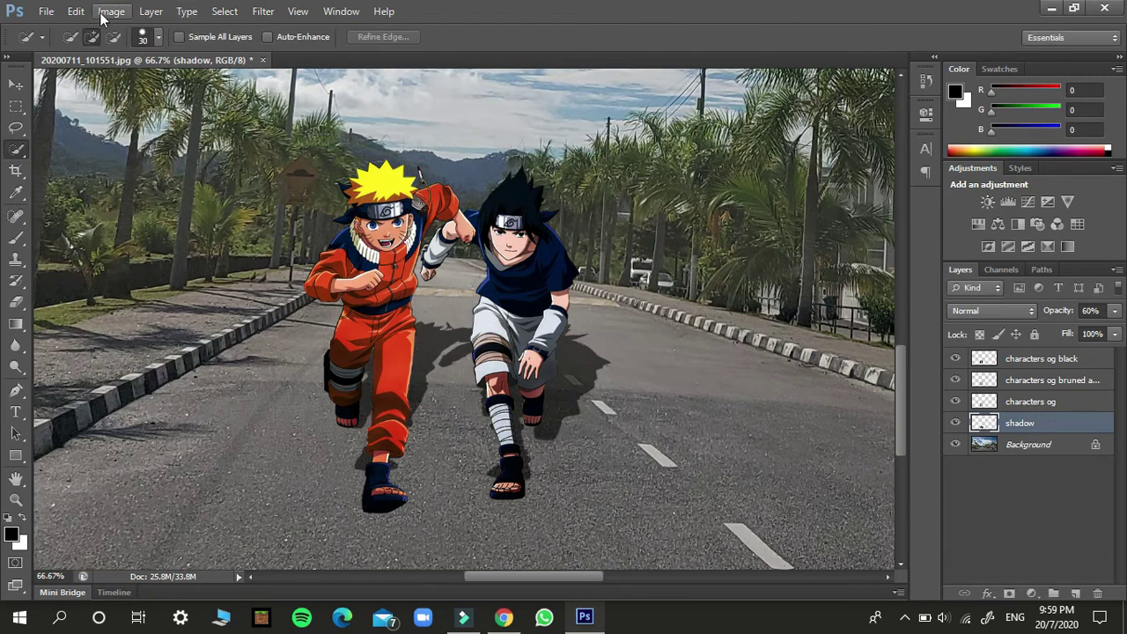
Begin distorting the shadow, extending its base to about 107% height and shifting both side edges upward
{"action": "left_click", "coordinate": [108, 13]}
{"action": "left_click", "coordinate": [80, 12]}
{"action": "left_click", "coordinate": [74, 12]}
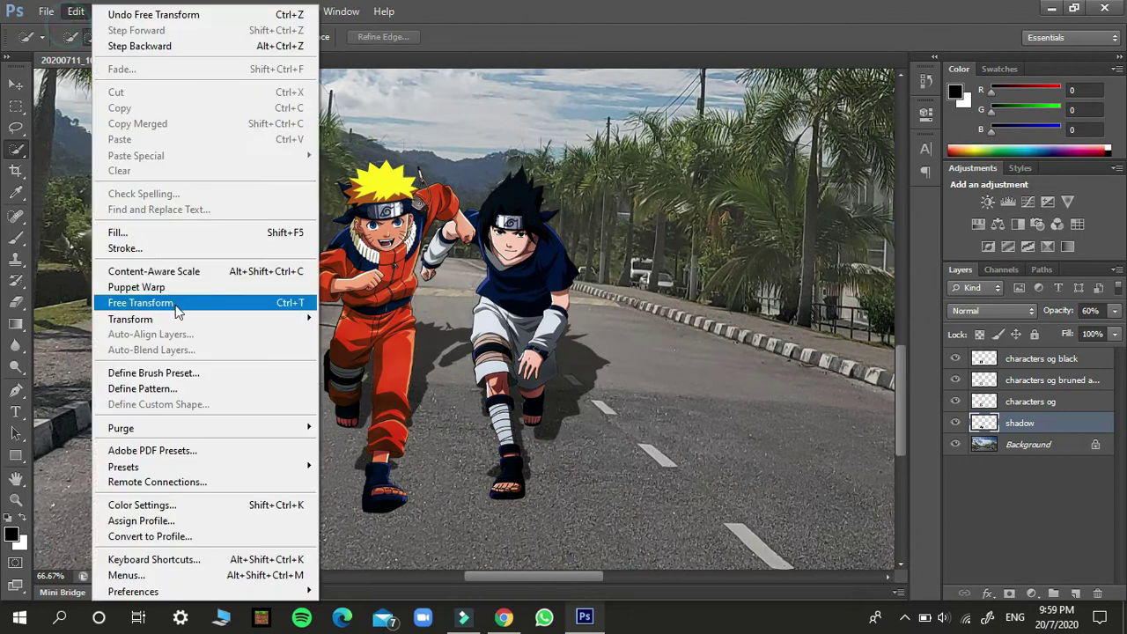
{"action": "mouse_move", "coordinate": [176, 319]}
{"action": "left_click", "coordinate": [412, 385]}
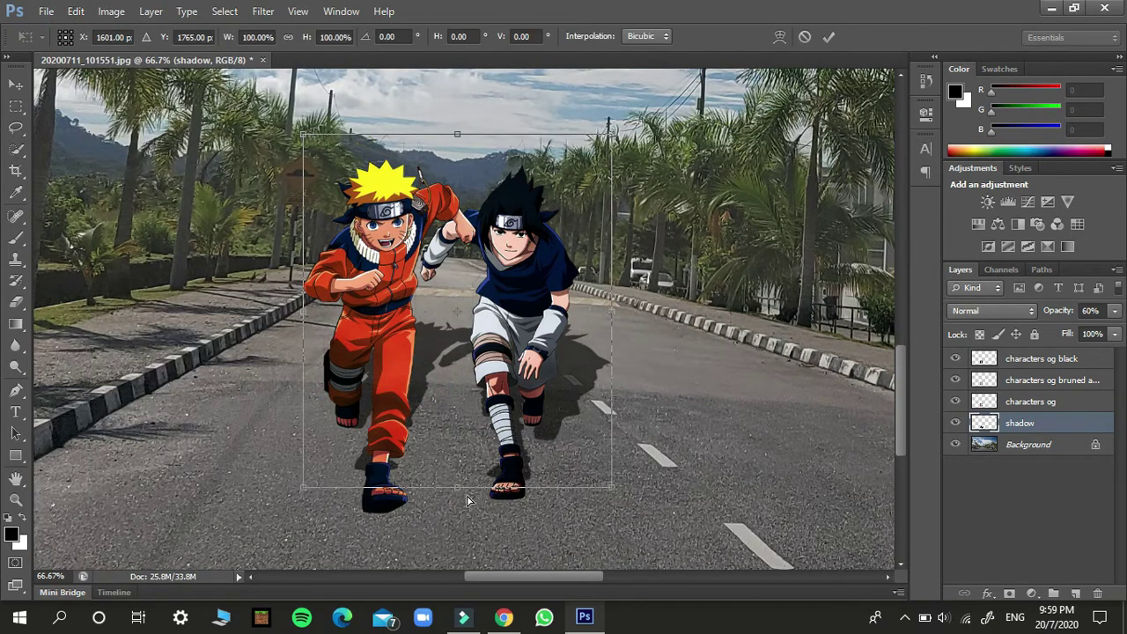
{"action": "left_click_drag", "start_coordinate": [459, 490], "coordinate": [455, 524]}
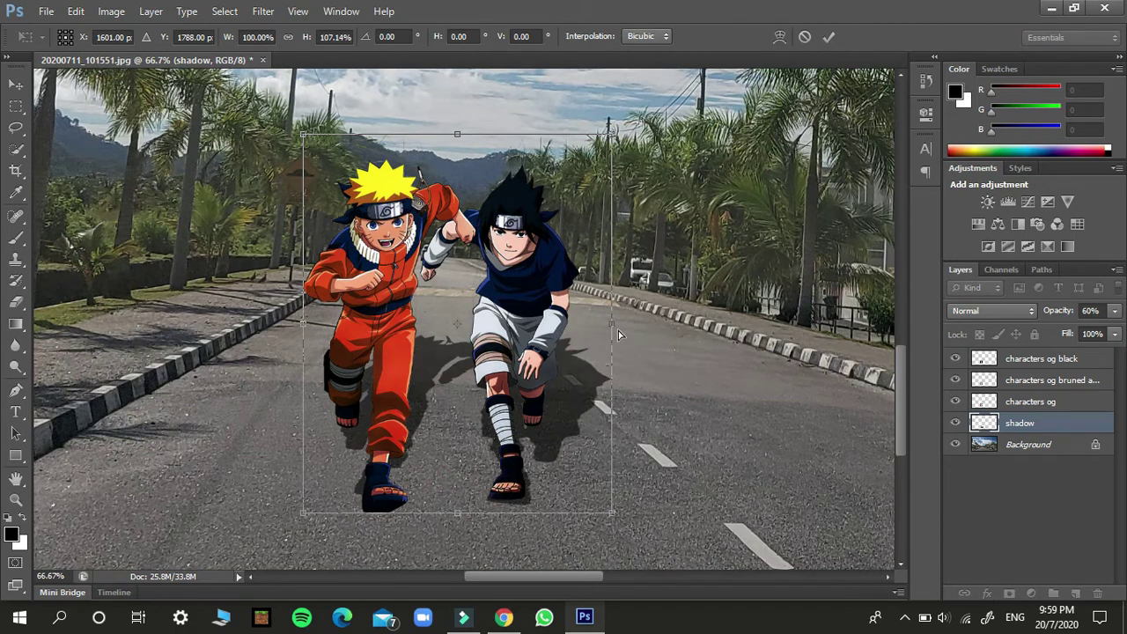
{"action": "left_click_drag", "start_coordinate": [614, 329], "coordinate": [609, 288]}
{"action": "left_click_drag", "start_coordinate": [301, 329], "coordinate": [298, 300]}
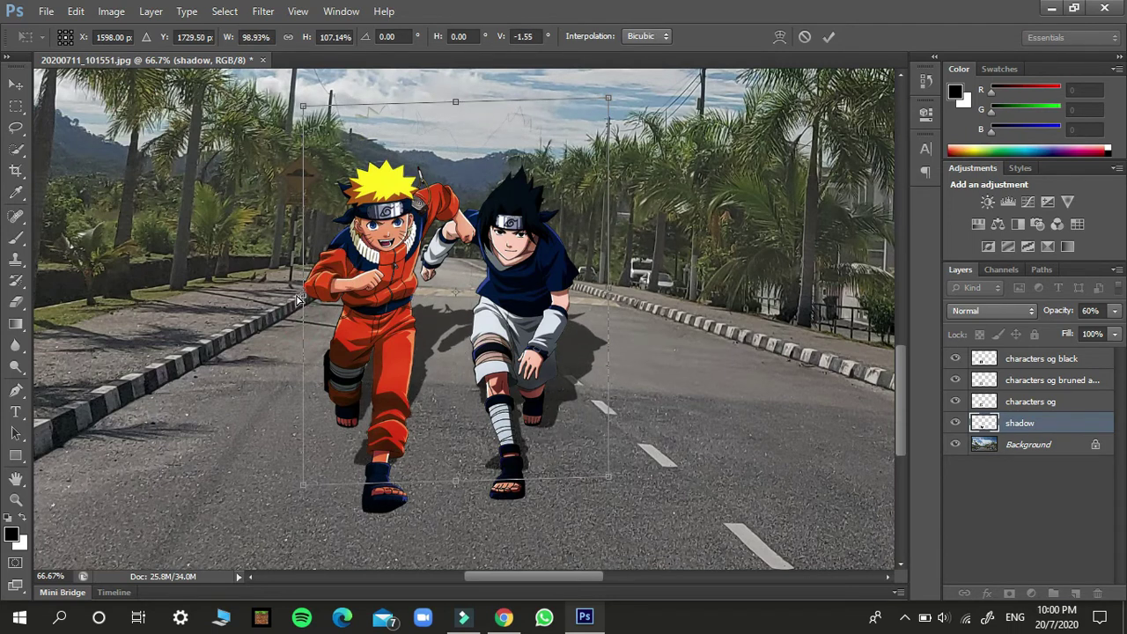
Stretch the shadow's base further down and shift its side edges upward, to about 136% height and 91% width
{"action": "left_click_drag", "start_coordinate": [455, 485], "coordinate": [458, 536]}
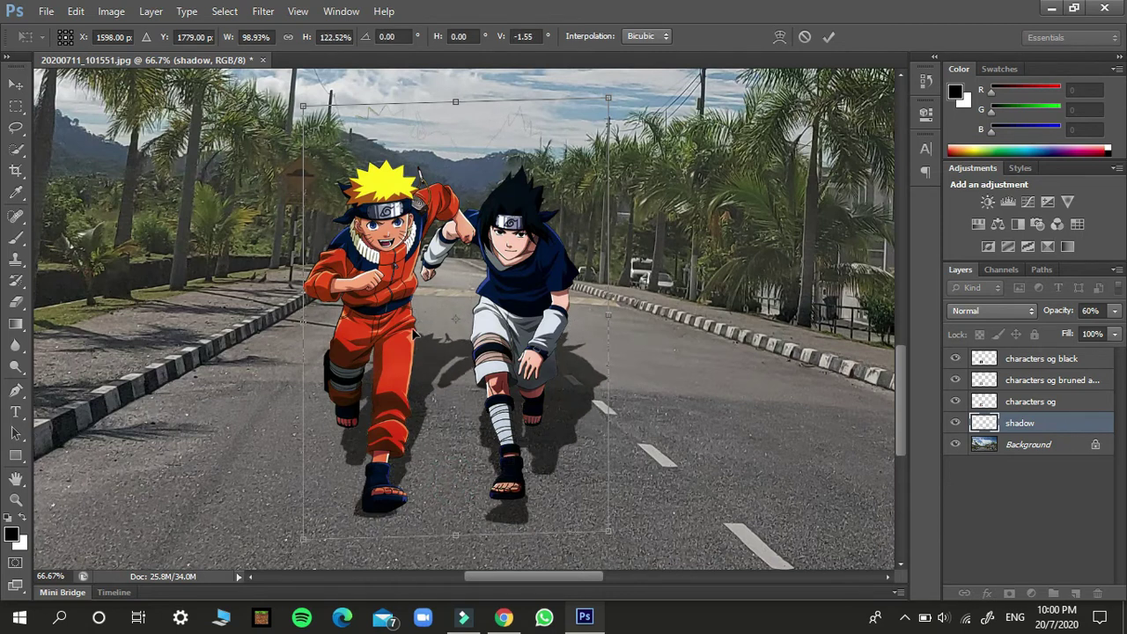
{"action": "left_click_drag", "start_coordinate": [304, 322], "coordinate": [305, 271]}
{"action": "left_click_drag", "start_coordinate": [458, 517], "coordinate": [469, 564]}
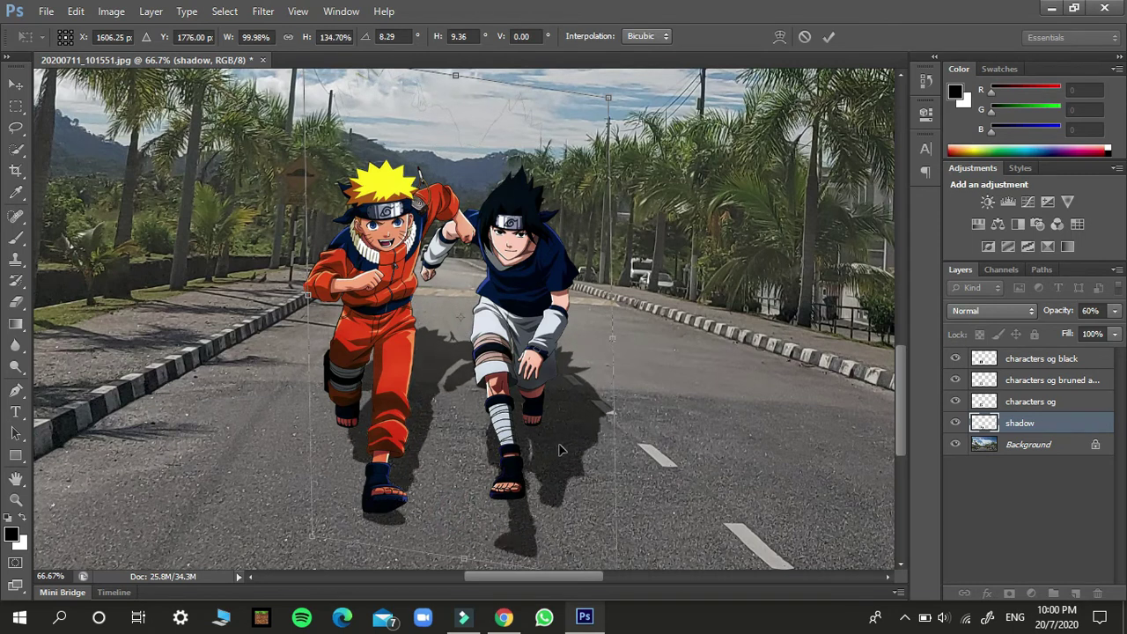
{"action": "left_click_drag", "start_coordinate": [612, 345], "coordinate": [584, 244]}
{"action": "left_click_drag", "start_coordinate": [310, 297], "coordinate": [310, 287]}
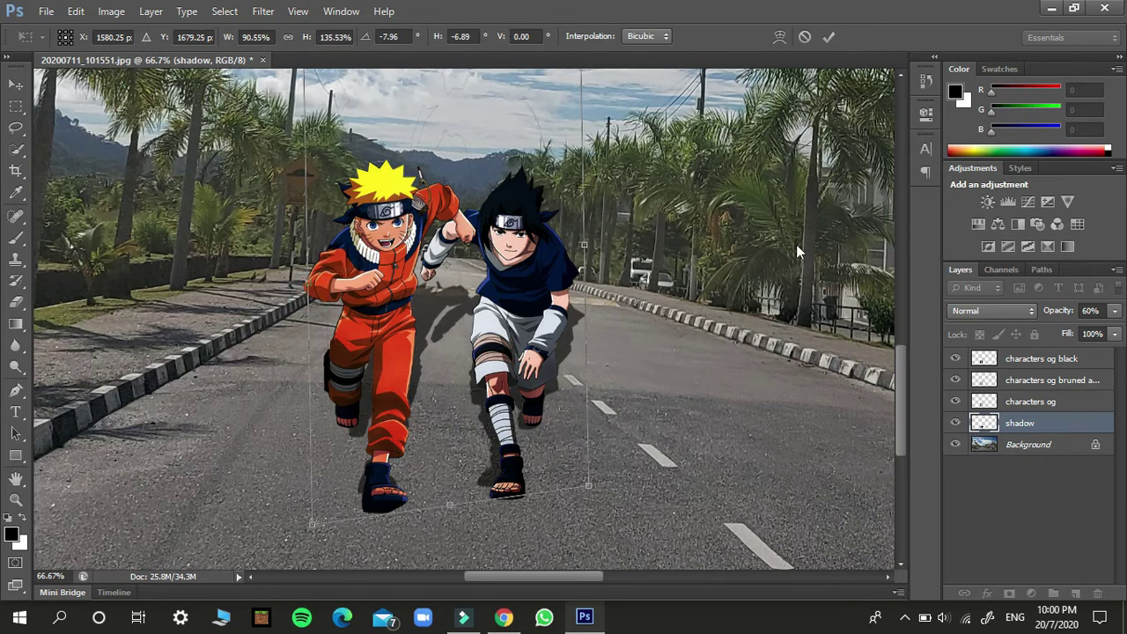
Lower the shadow's two upper corners to reduce its height to about 95%, and apply the distortion
{"action": "scroll", "coordinate": [797, 250], "scroll_direction": "up", "scroll_amount": 3}
{"action": "left_click_drag", "start_coordinate": [579, 99], "coordinate": [559, 286]}
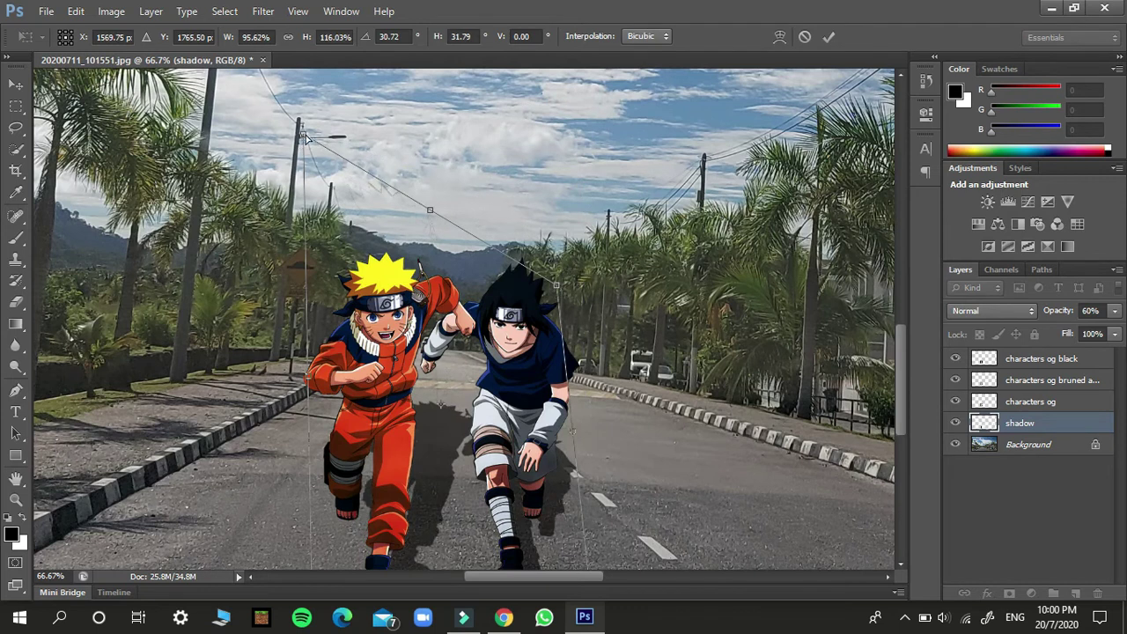
{"action": "left_click_drag", "start_coordinate": [303, 135], "coordinate": [282, 282]}
{"action": "scroll", "coordinate": [610, 396], "scroll_direction": "down", "scroll_amount": 3}
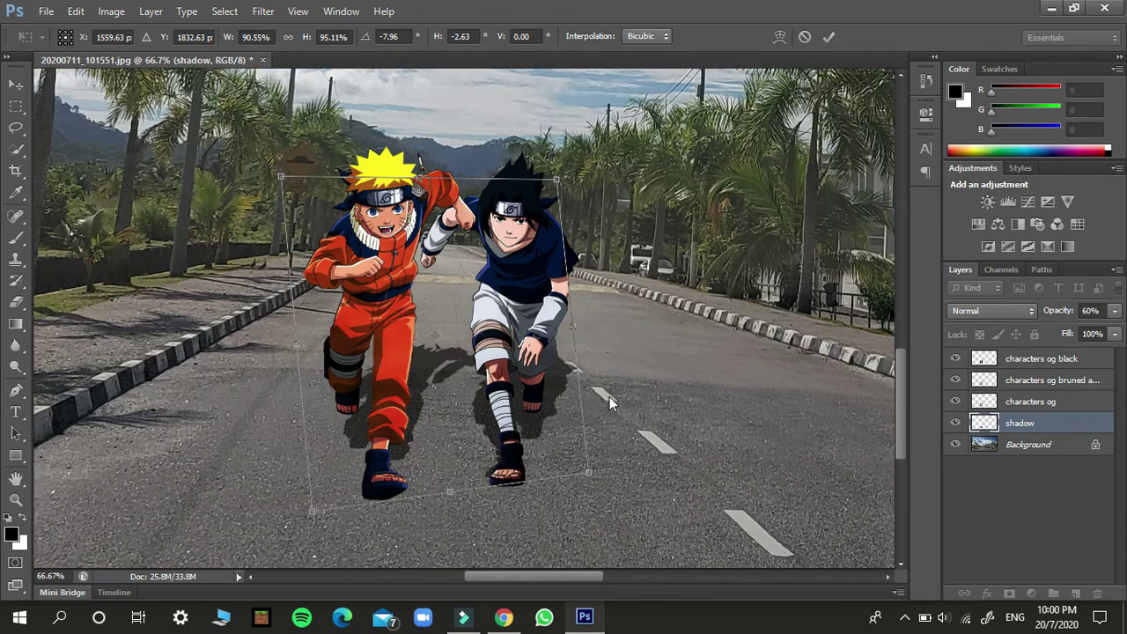
{"action": "left_click", "coordinate": [827, 40]}
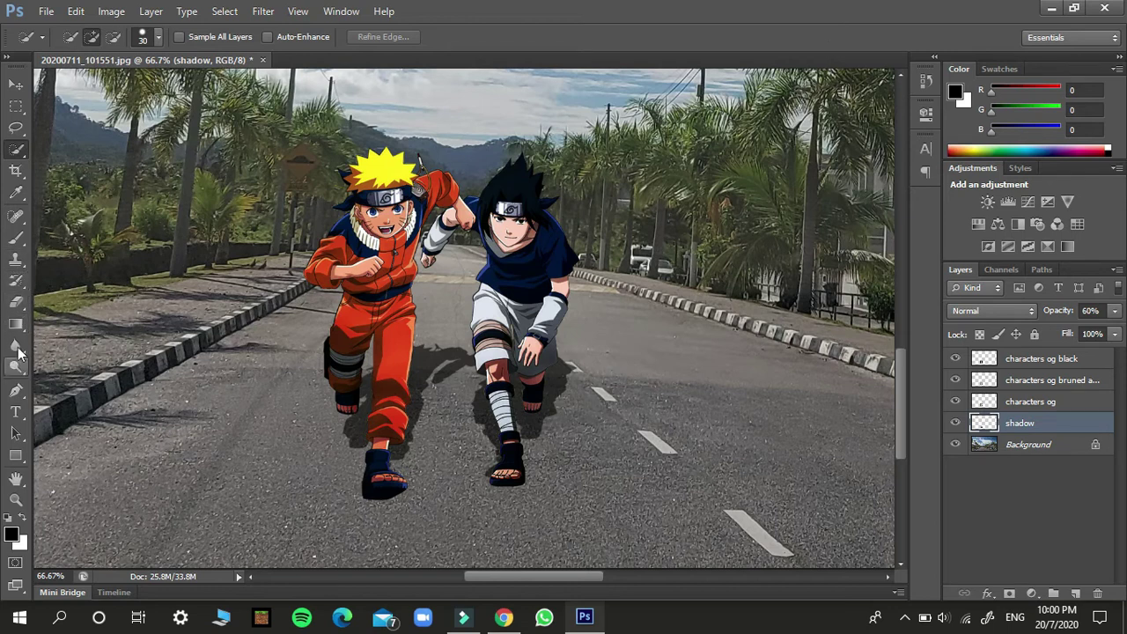
{"action": "left_click", "coordinate": [18, 284]}
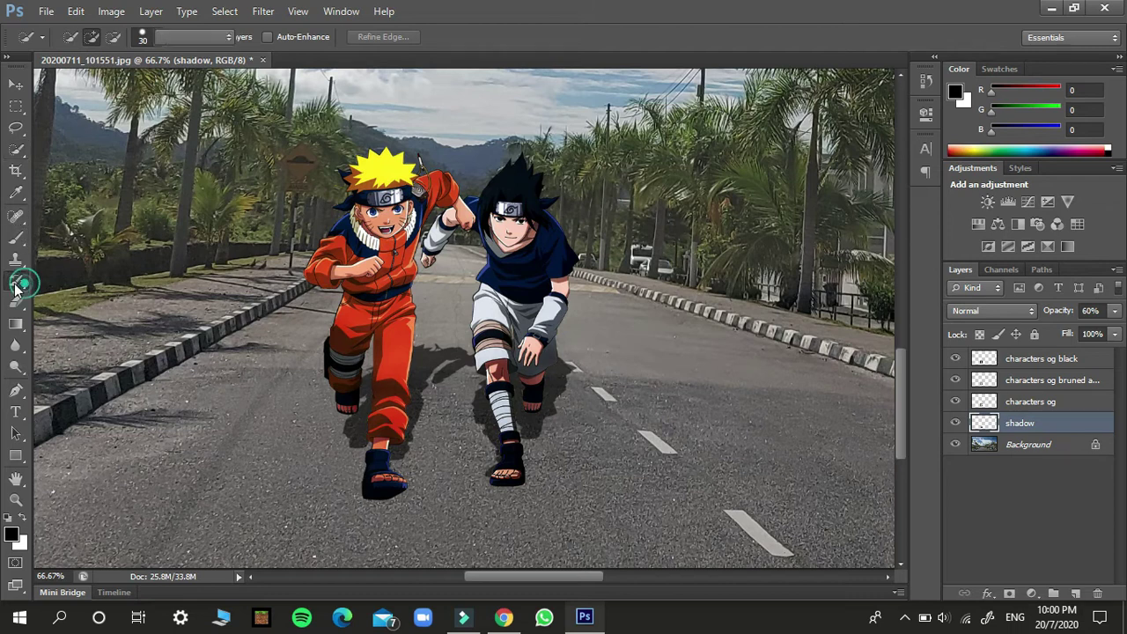
{"action": "left_click", "coordinate": [277, 247]}
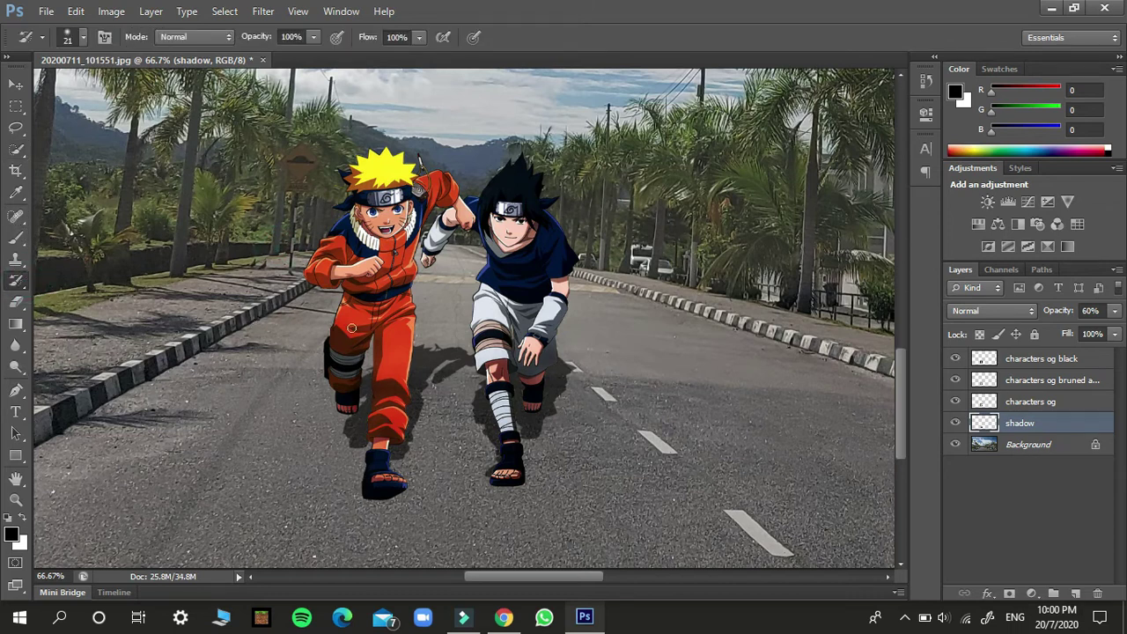
{"action": "left_click", "coordinate": [279, 288]}
{"action": "left_click", "coordinate": [386, 343]}
{"action": "key", "text": "ctrl+z"}
{"action": "left_click", "coordinate": [11, 538]}
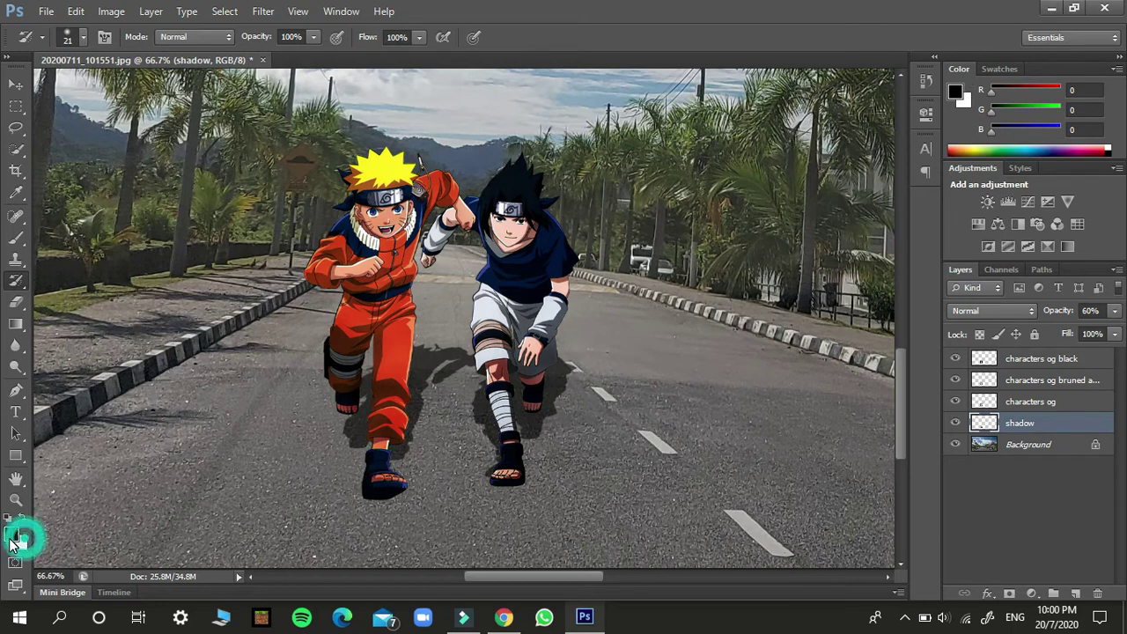
{"action": "left_click", "coordinate": [757, 141]}
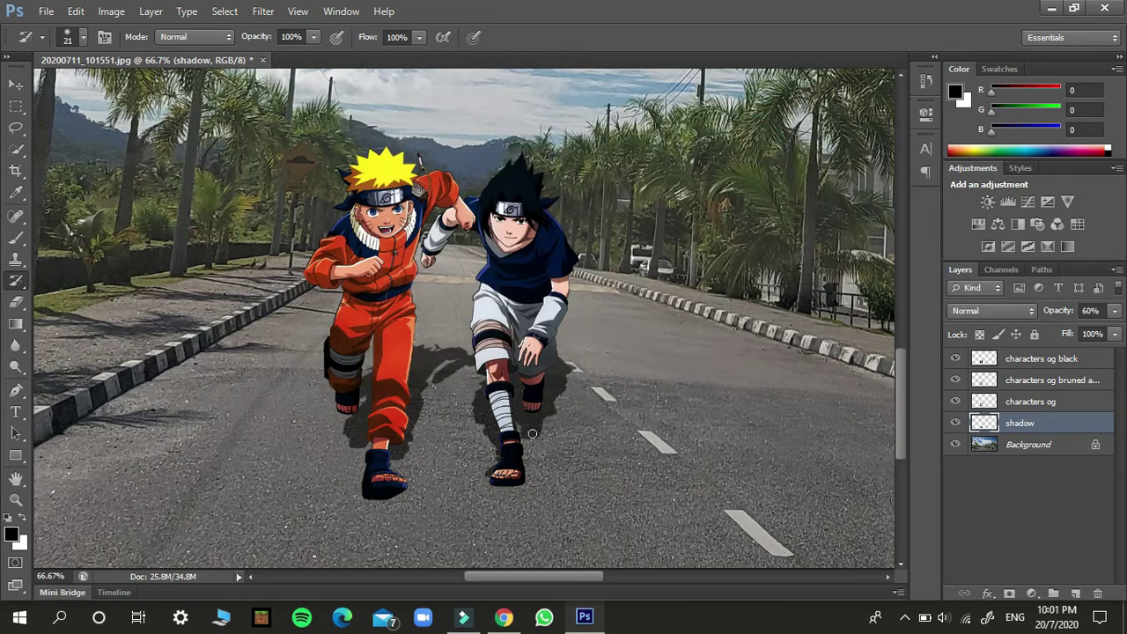
{"action": "left_click", "coordinate": [76, 36]}
{"action": "left_click", "coordinate": [100, 89]}
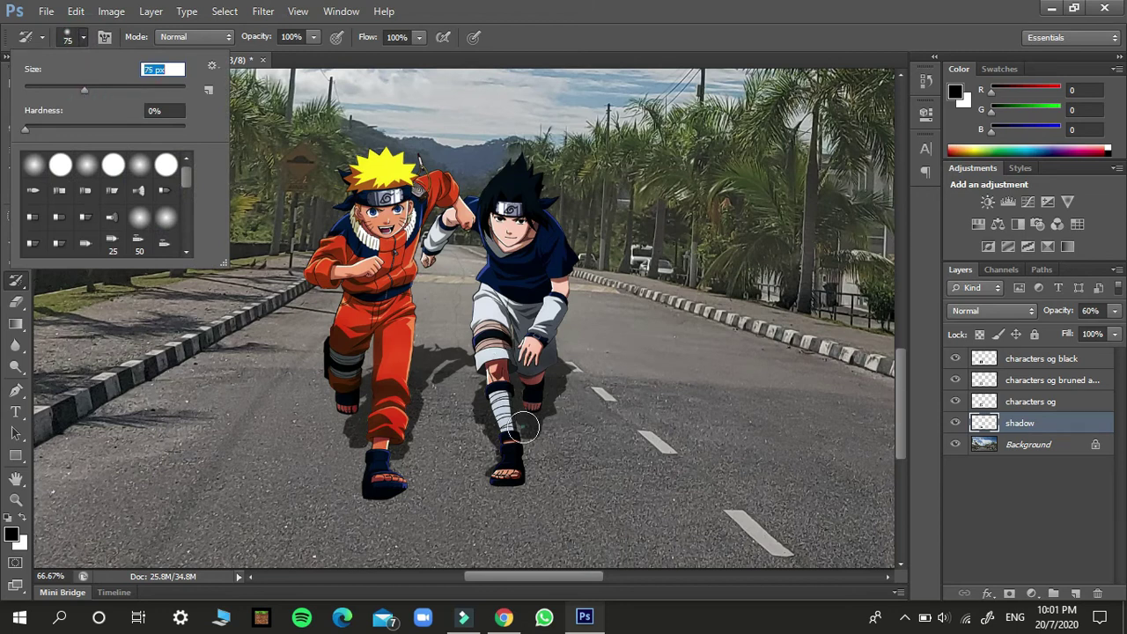
{"action": "left_click_drag", "start_coordinate": [521, 426], "coordinate": [535, 417]}
{"action": "key", "text": "ctrl+z"}
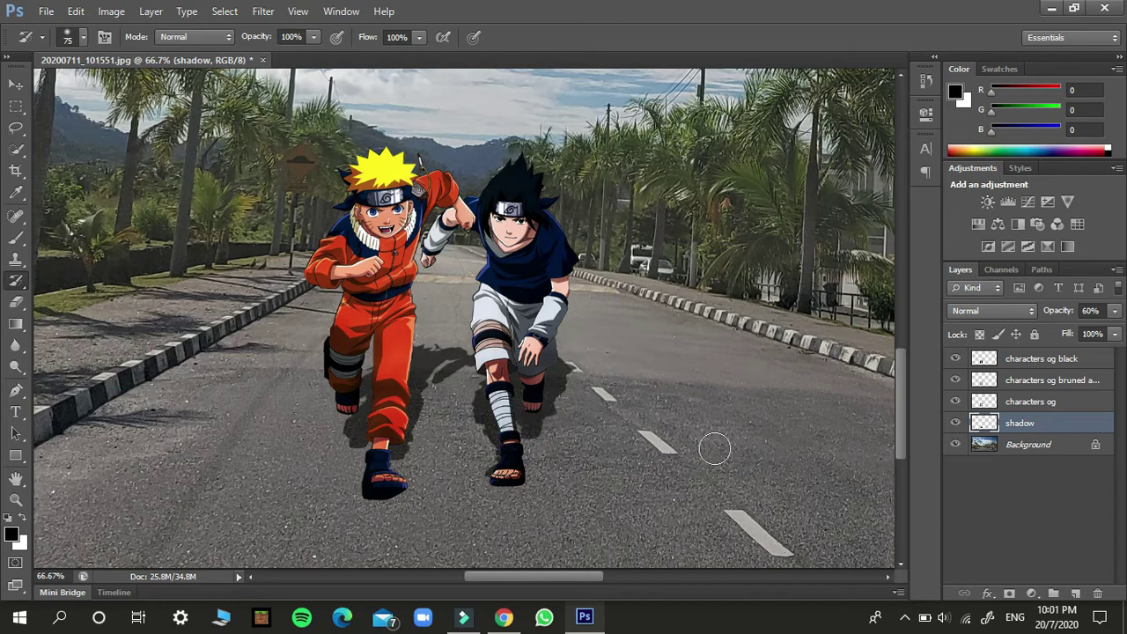
Switch to the Brush tool with black as the foreground colour and a soft 83 px tip
{"action": "left_click", "coordinate": [18, 240]}
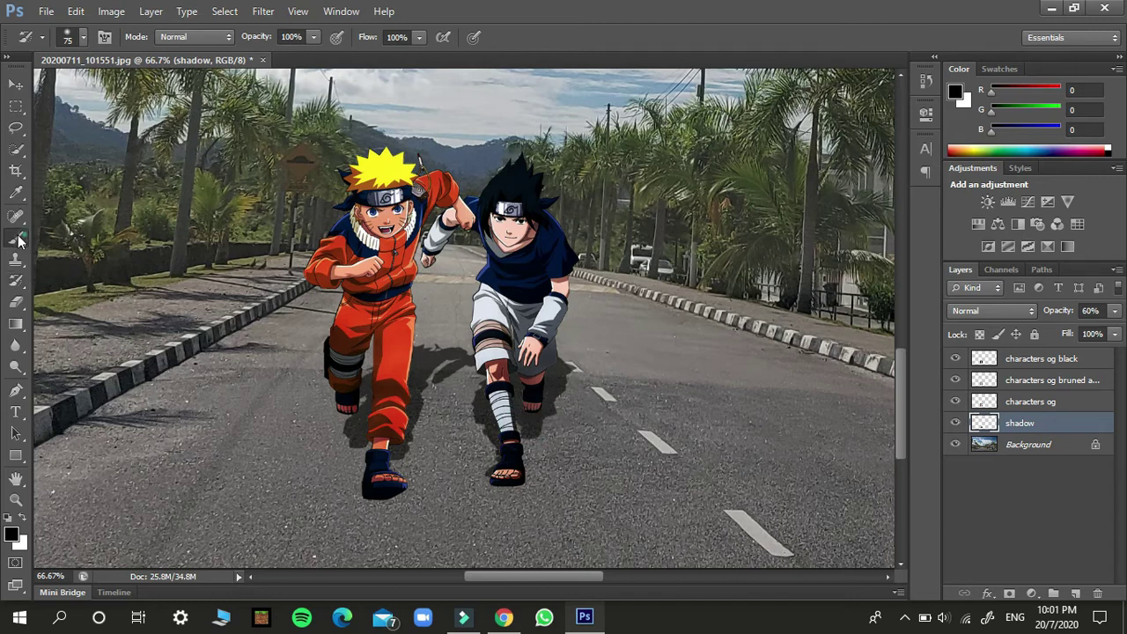
{"action": "left_click", "coordinate": [12, 534]}
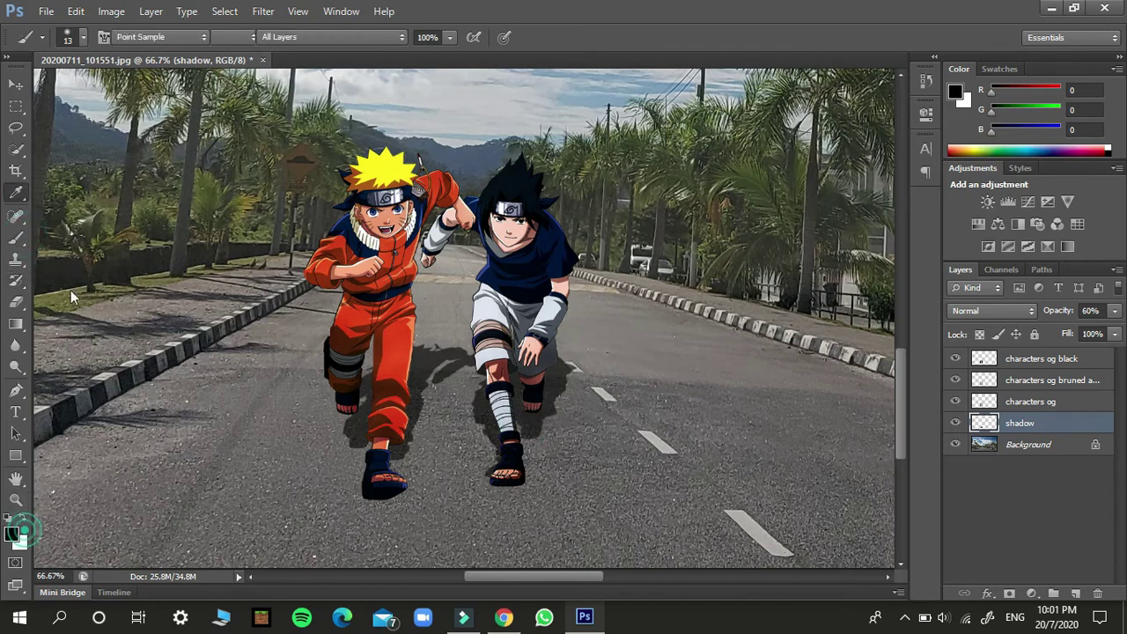
{"action": "left_click", "coordinate": [713, 141]}
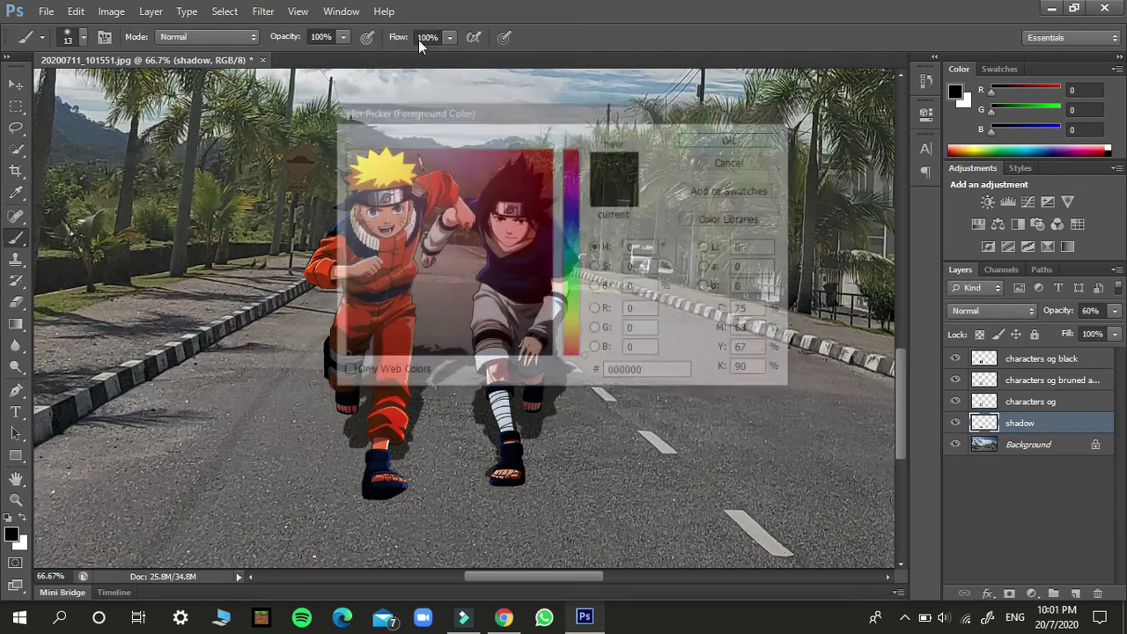
{"action": "left_click", "coordinate": [84, 37]}
{"action": "left_click_drag", "start_coordinate": [101, 85], "coordinate": [91, 84]}
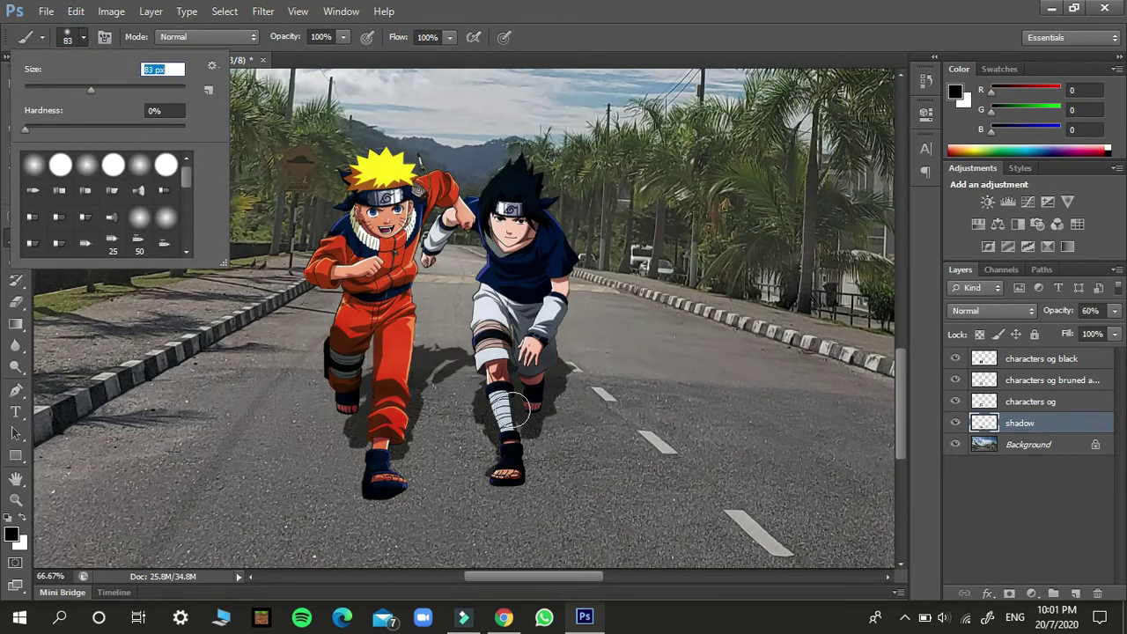
Try brushing black around the dark-haired character's shadow, reduce the brush flow to 53%, and undo the trial strokes
{"action": "mouse_move", "coordinate": [520, 424]}
{"action": "left_mouse_down"}
{"action": "mouse_move", "coordinate": [535, 430]}
{"action": "mouse_move", "coordinate": [569, 372]}
{"action": "mouse_move", "coordinate": [520, 361]}
{"action": "left_mouse_up"}
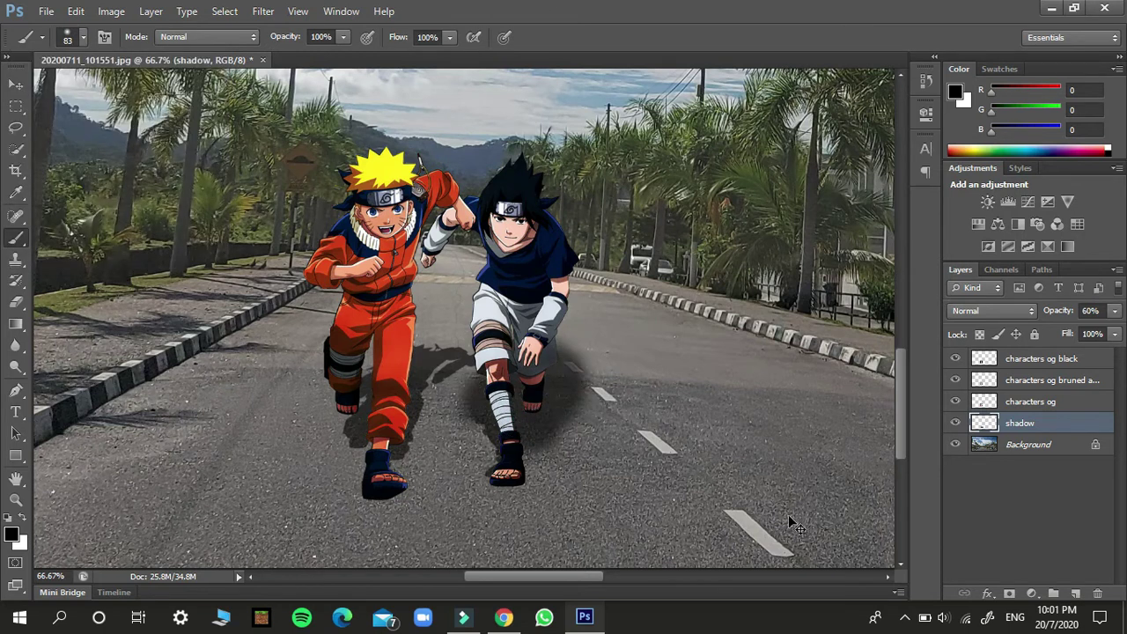
{"action": "key", "text": "ctrl+z"}
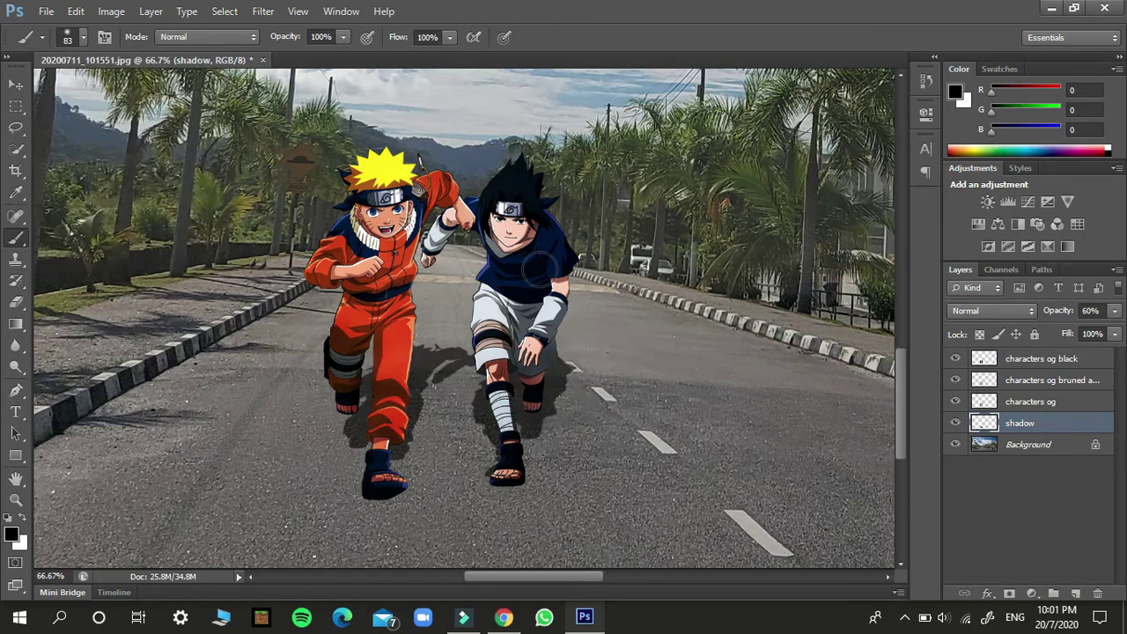
{"action": "left_click", "coordinate": [448, 37]}
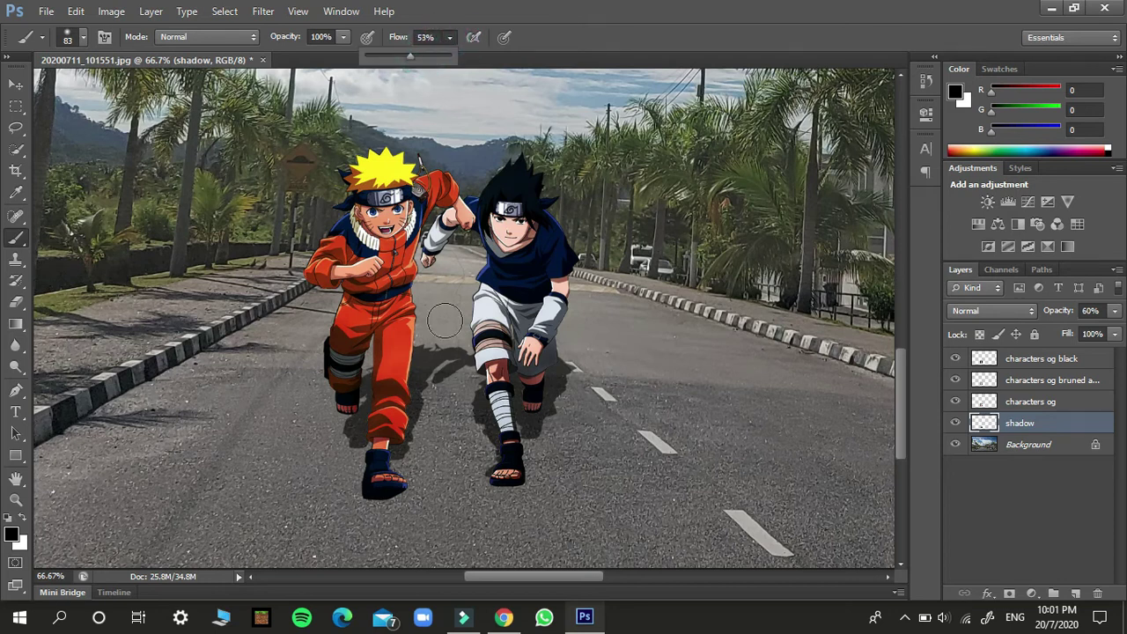
{"action": "mouse_move", "coordinate": [519, 426]}
{"action": "left_mouse_down"}
{"action": "mouse_move", "coordinate": [566, 382]}
{"action": "mouse_move", "coordinate": [560, 341]}
{"action": "mouse_move", "coordinate": [477, 398]}
{"action": "mouse_move", "coordinate": [501, 469]}
{"action": "left_mouse_up"}
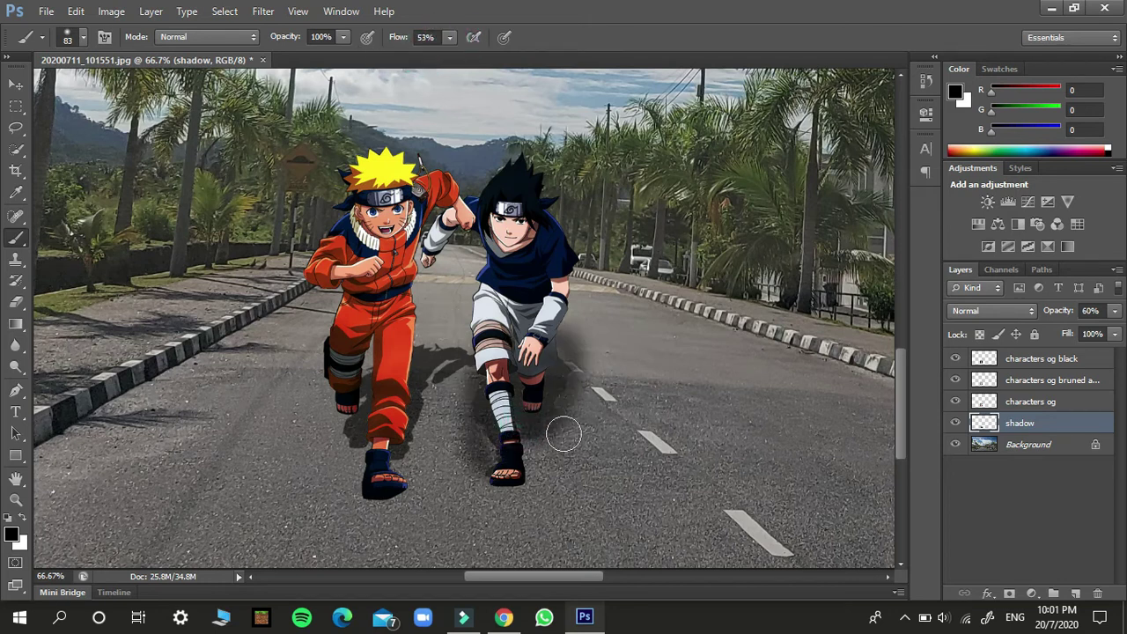
{"action": "key", "text": "ctrl+z"}
Set the brush to 67% opacity and 71 px, and paint soft black shading over the shadows behind both characters
{"action": "left_click", "coordinate": [343, 37]}
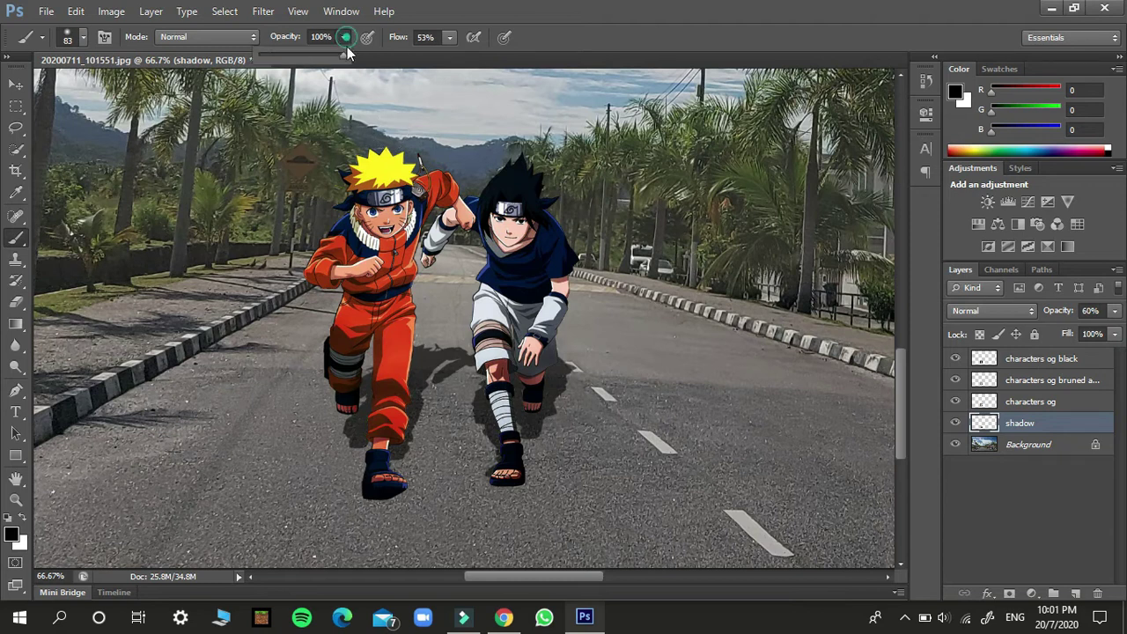
{"action": "left_click", "coordinate": [71, 40]}
{"action": "left_click_drag", "start_coordinate": [86, 85], "coordinate": [81, 84]}
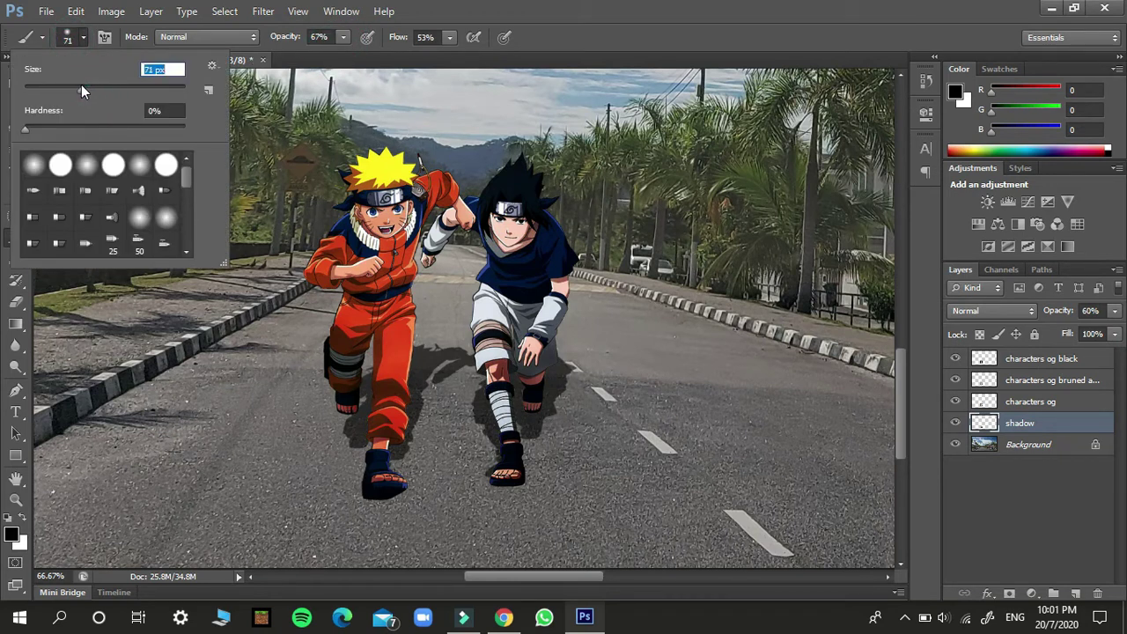
{"action": "mouse_move", "coordinate": [422, 343]}
{"action": "left_mouse_down"}
{"action": "mouse_move", "coordinate": [455, 344]}
{"action": "mouse_move", "coordinate": [464, 360]}
{"action": "mouse_move", "coordinate": [426, 387]}
{"action": "mouse_move", "coordinate": [415, 441]}
{"action": "mouse_move", "coordinate": [398, 454]}
{"action": "mouse_move", "coordinate": [382, 430]}
{"action": "mouse_move", "coordinate": [352, 432]}
{"action": "mouse_move", "coordinate": [359, 398]}
{"action": "mouse_move", "coordinate": [407, 362]}
{"action": "left_mouse_up"}
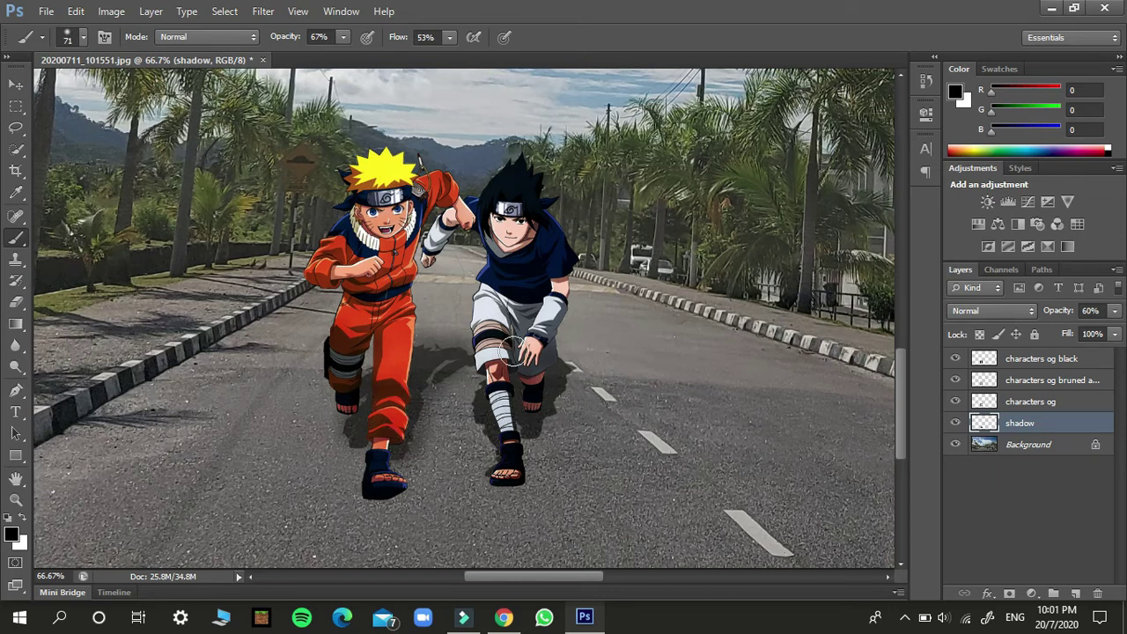
{"action": "mouse_move", "coordinate": [487, 388]}
{"action": "left_mouse_down"}
{"action": "mouse_move", "coordinate": [476, 406]}
{"action": "mouse_move", "coordinate": [493, 461]}
{"action": "mouse_move", "coordinate": [511, 458]}
{"action": "mouse_move", "coordinate": [565, 375]}
{"action": "mouse_move", "coordinate": [555, 361]}
{"action": "left_mouse_up"}
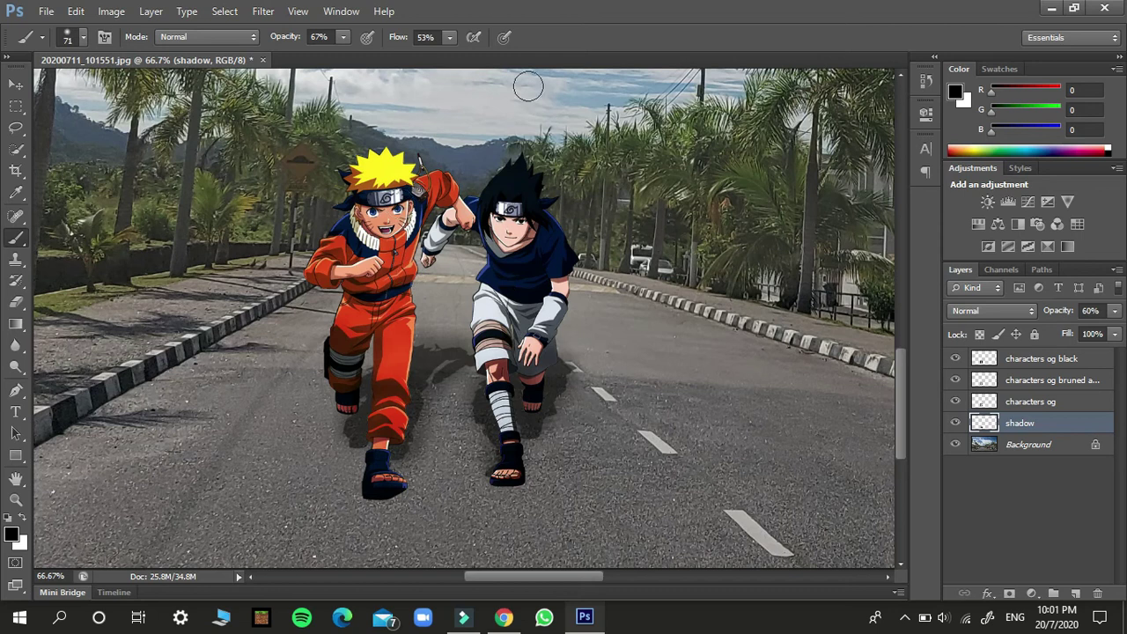
Duplicate the "characters og" layer as "characters og copy" and move the copy to the top of the layer stack
{"action": "left_click", "coordinate": [1061, 405]}
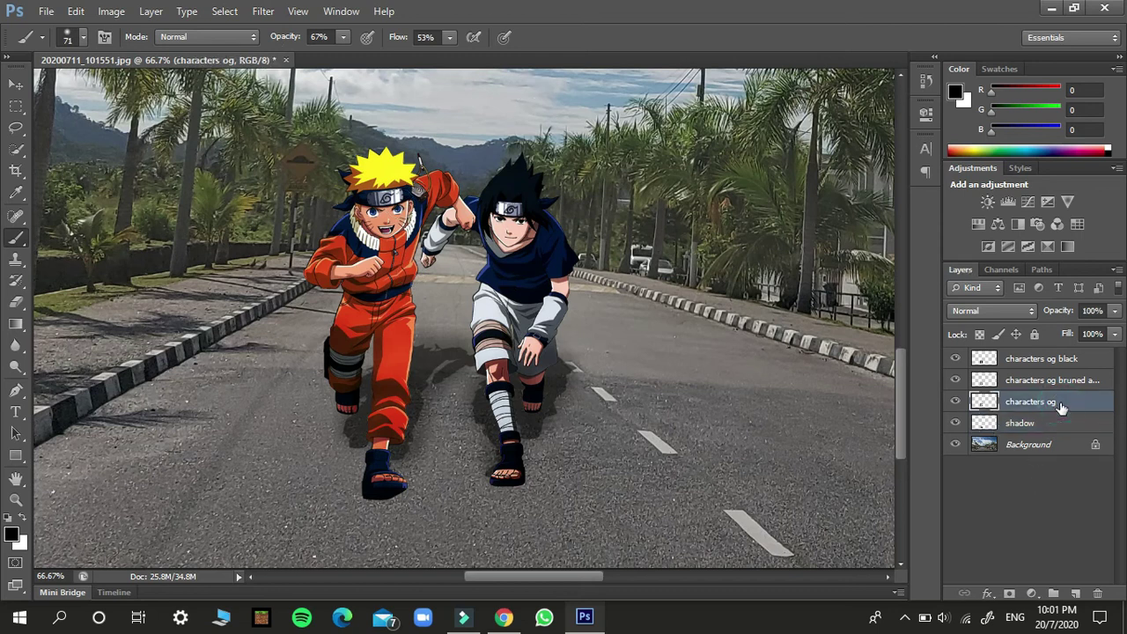
{"action": "right_click", "coordinate": [1060, 403]}
{"action": "left_click", "coordinate": [953, 88]}
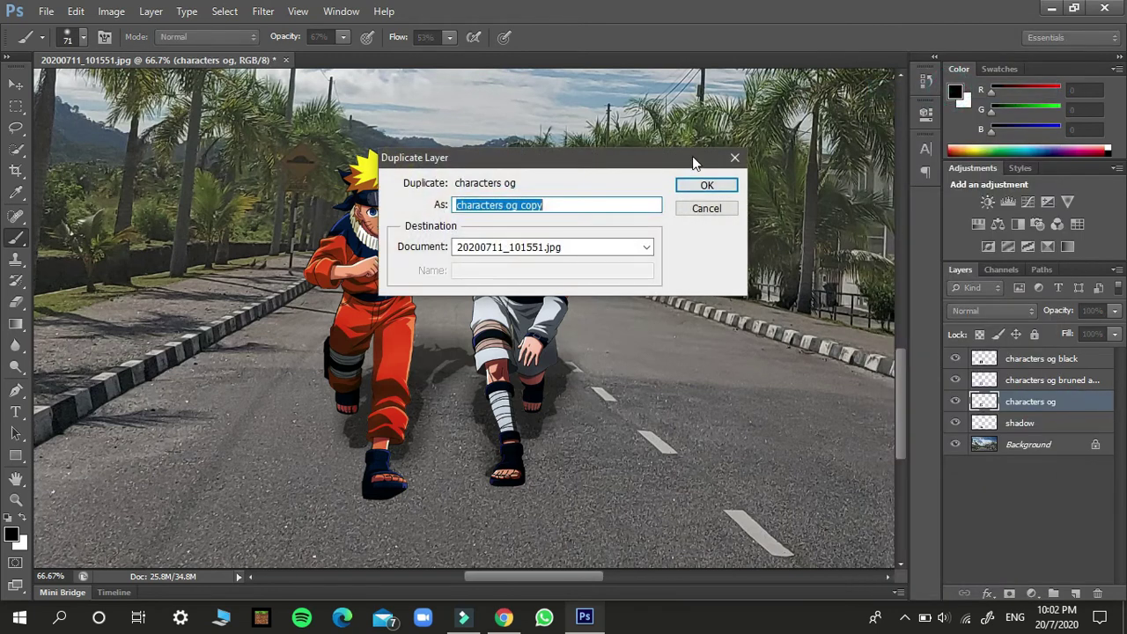
{"action": "left_click", "coordinate": [707, 184]}
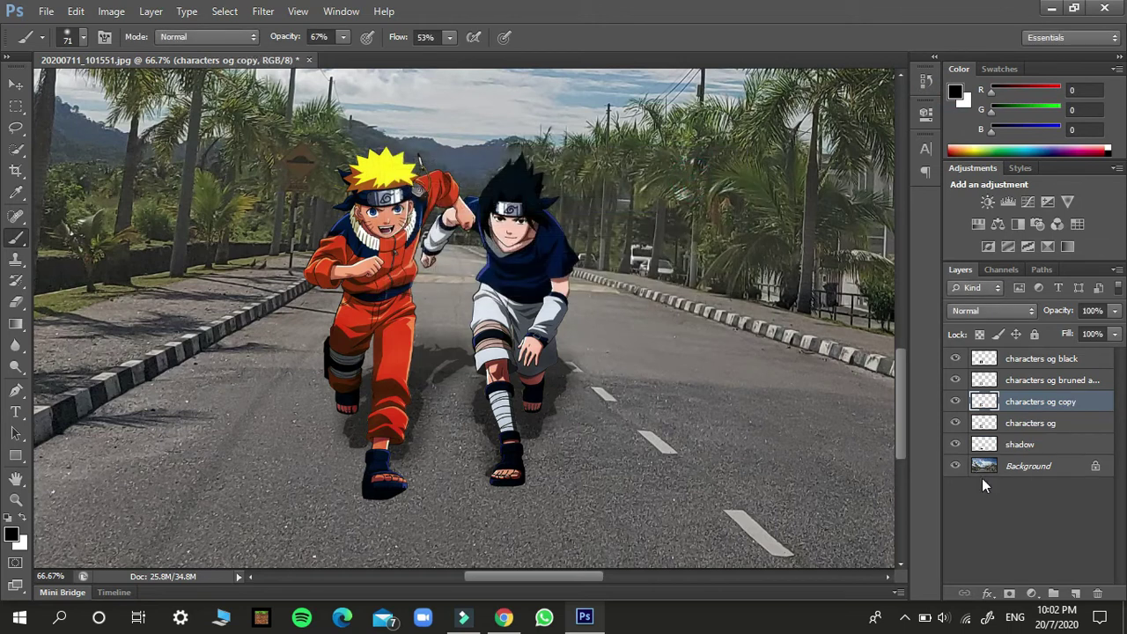
{"action": "left_click_drag", "start_coordinate": [1074, 405], "coordinate": [991, 364]}
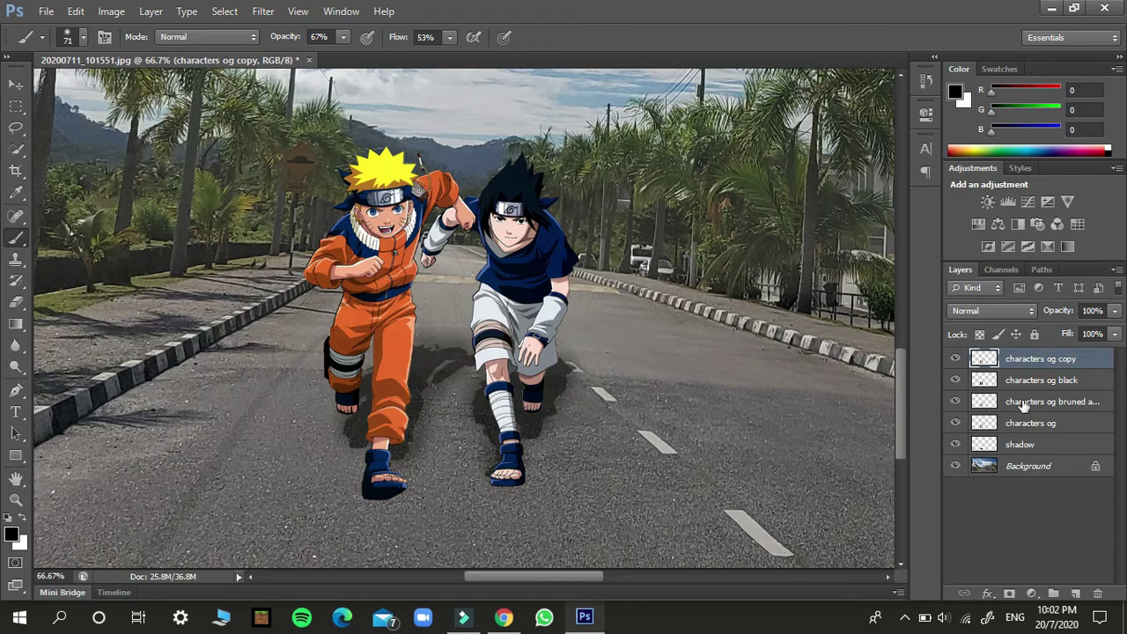
Hide the "characters og copy" layer and toggle the shadow, original, burned-and-dodged and black layers one by one to compare their effects
{"action": "left_click", "coordinate": [955, 359]}
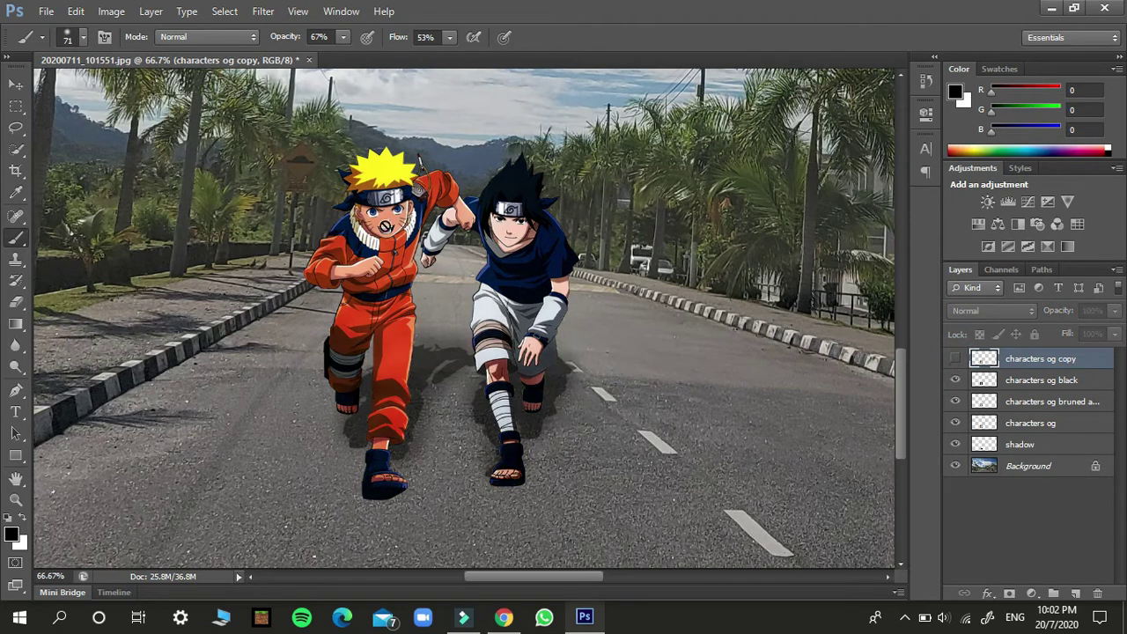
{"action": "left_click", "coordinate": [957, 445]}
{"action": "left_click", "coordinate": [957, 445]}
{"action": "left_click", "coordinate": [956, 424]}
{"action": "left_click", "coordinate": [956, 424]}
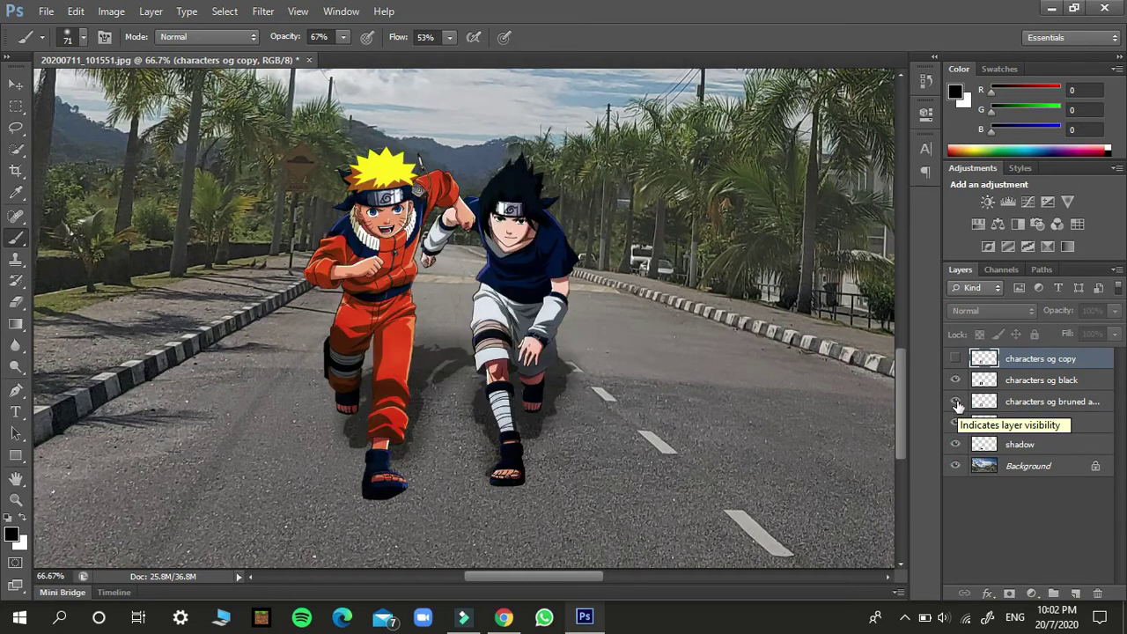
{"action": "left_click", "coordinate": [956, 402]}
{"action": "left_click", "coordinate": [956, 401]}
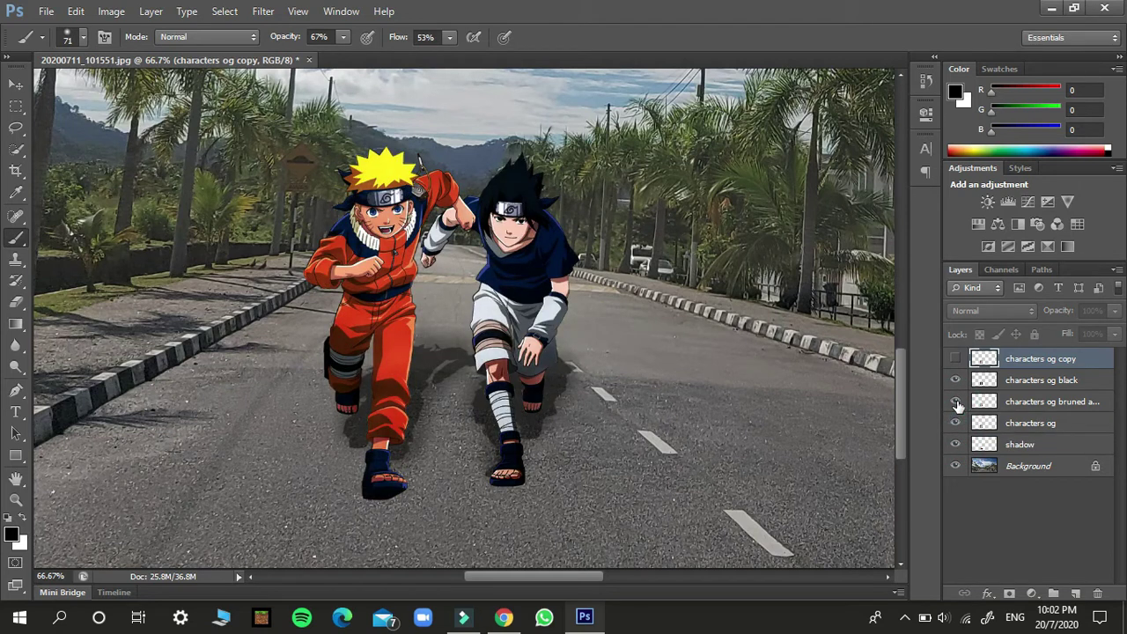
{"action": "left_click", "coordinate": [957, 404]}
{"action": "left_click", "coordinate": [957, 403]}
{"action": "left_click", "coordinate": [956, 401]}
{"action": "left_click", "coordinate": [956, 402]}
{"action": "left_click", "coordinate": [956, 401]}
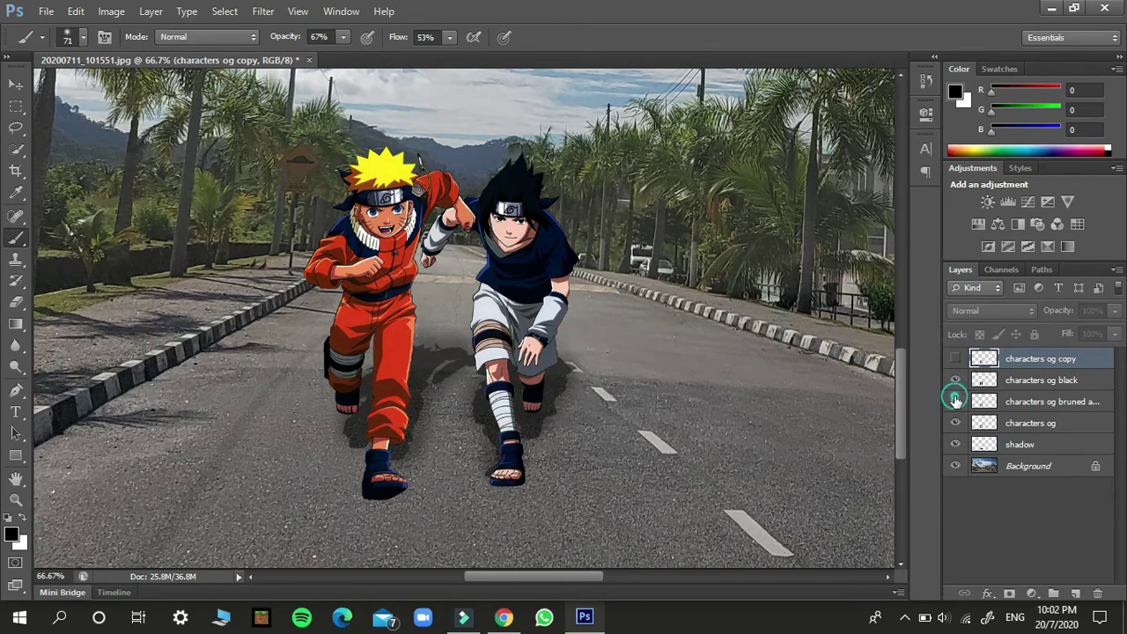
{"action": "left_click", "coordinate": [956, 401]}
{"action": "left_click", "coordinate": [956, 402]}
{"action": "left_click", "coordinate": [956, 401]}
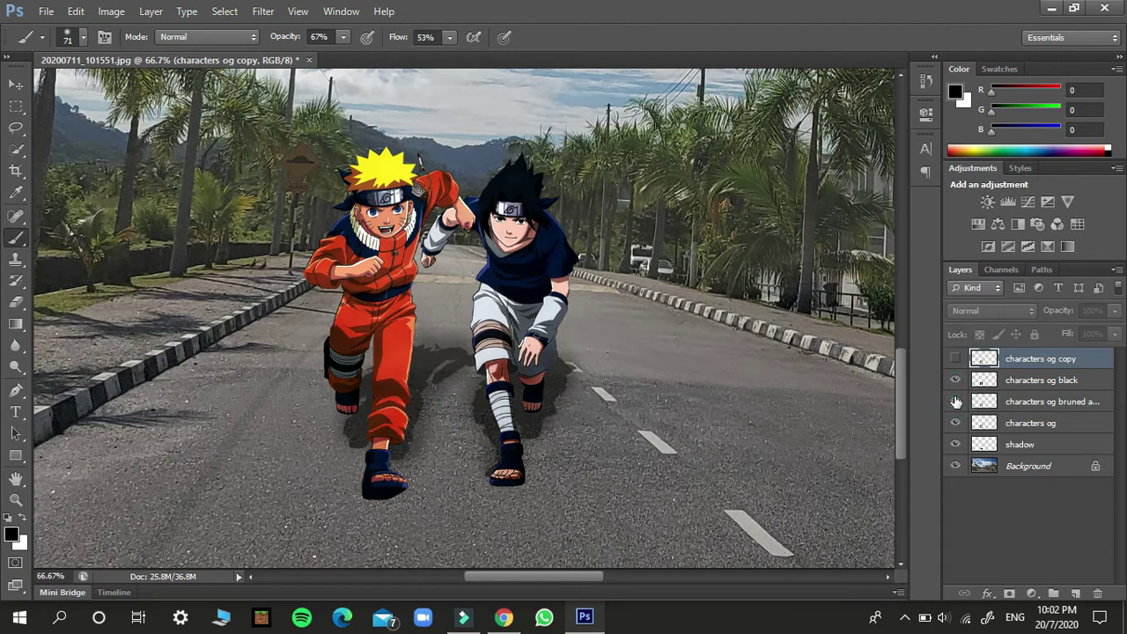
{"action": "left_click", "coordinate": [956, 379]}
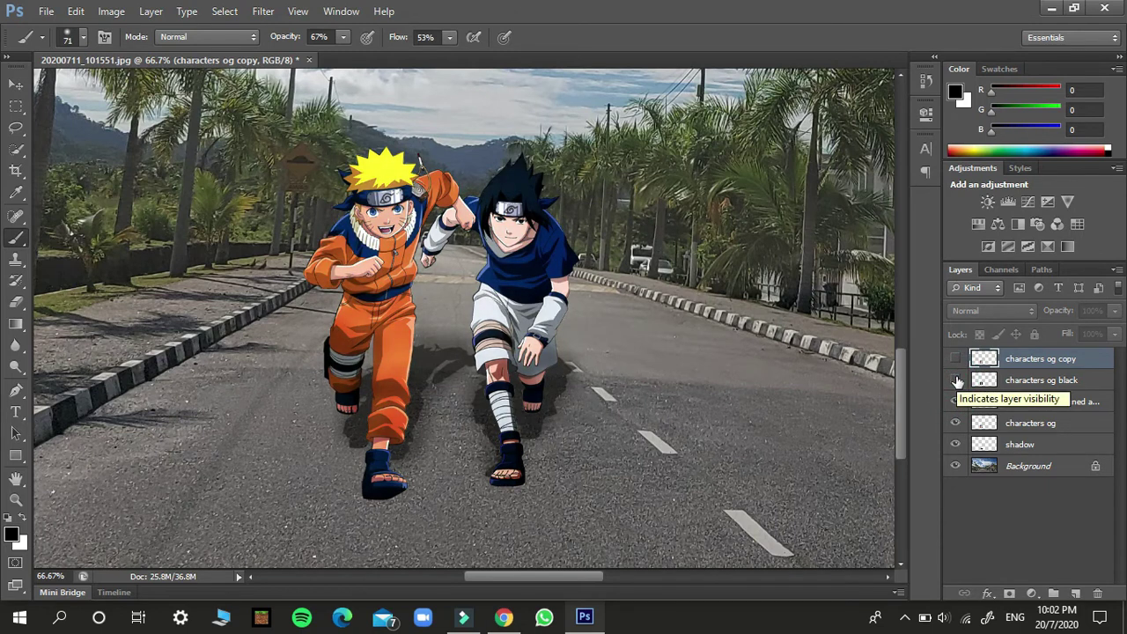
{"action": "left_click", "coordinate": [956, 379]}
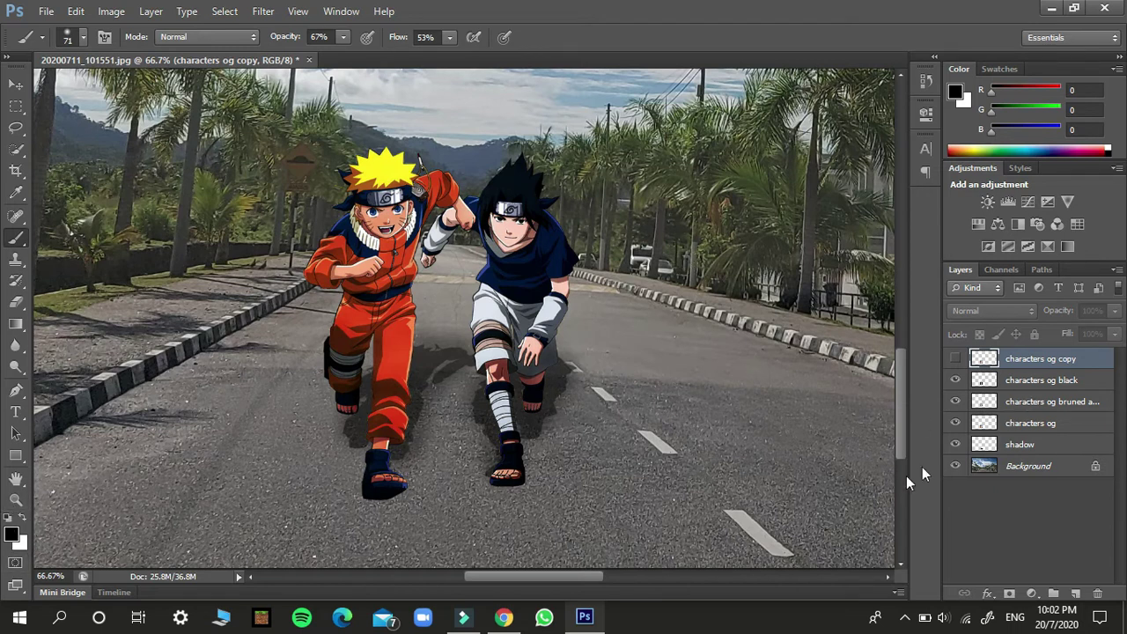
Lighten both characters' upper bodies on the "characters og bruned and dodged" layer using the Dodge tool on Midtones at 50% exposure, undoing a stroke
{"action": "left_click", "coordinate": [1044, 403]}
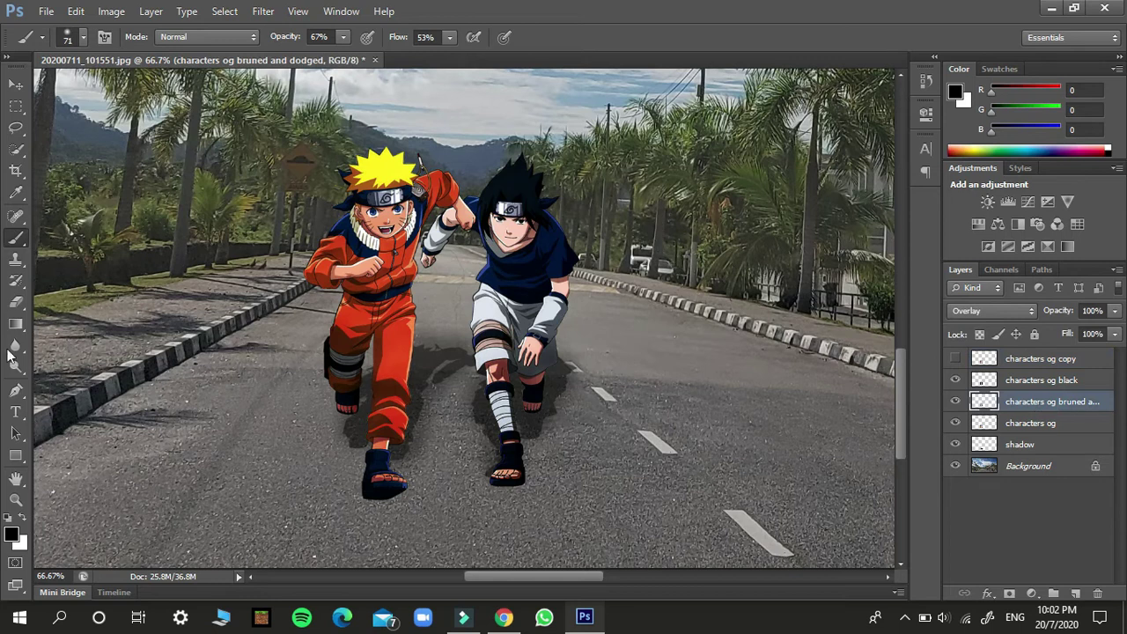
{"action": "left_click", "coordinate": [15, 366]}
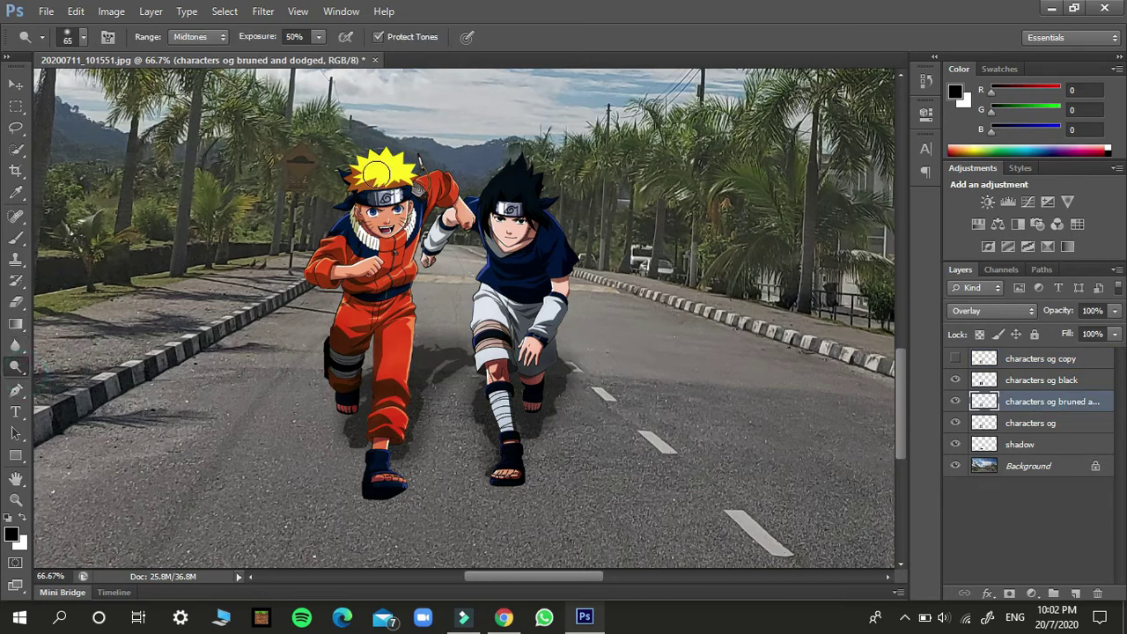
{"action": "left_click_drag", "start_coordinate": [354, 167], "coordinate": [470, 215]}
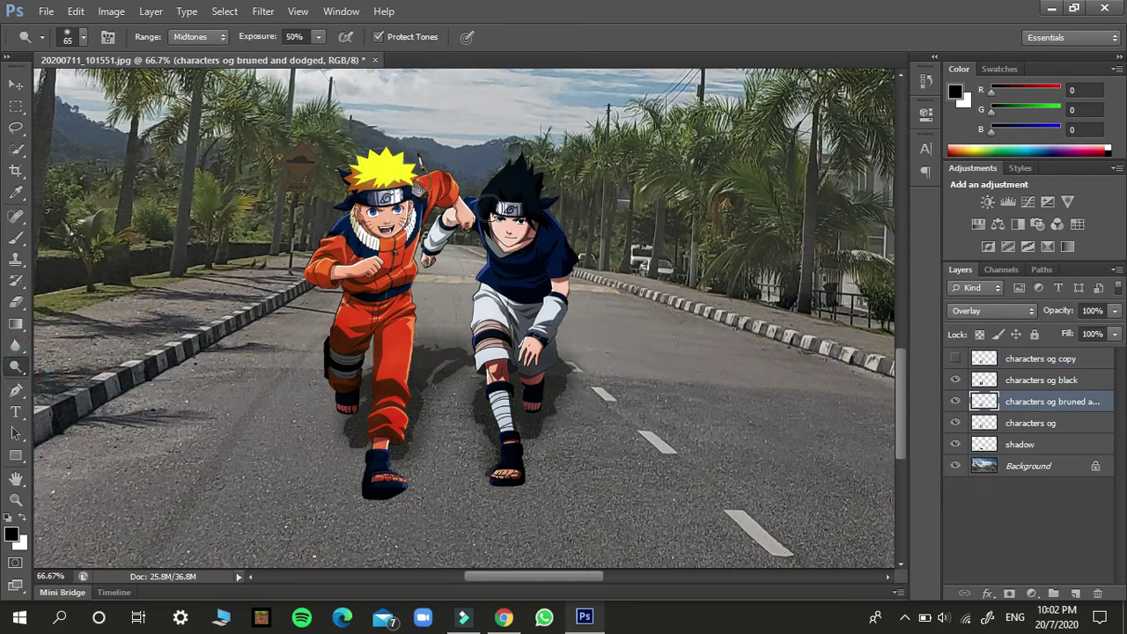
{"action": "mouse_move", "coordinate": [502, 163]}
{"action": "left_mouse_down"}
{"action": "mouse_move", "coordinate": [441, 259]}
{"action": "mouse_move", "coordinate": [524, 244]}
{"action": "mouse_move", "coordinate": [451, 244]}
{"action": "left_mouse_up"}
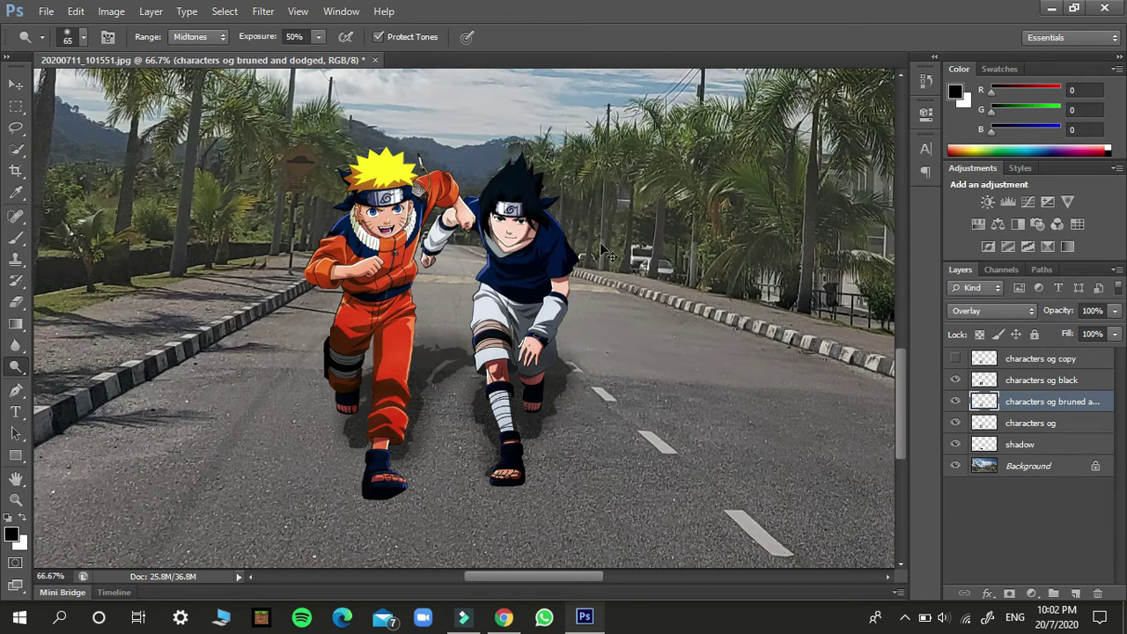
{"action": "key", "text": "ctrl+z"}
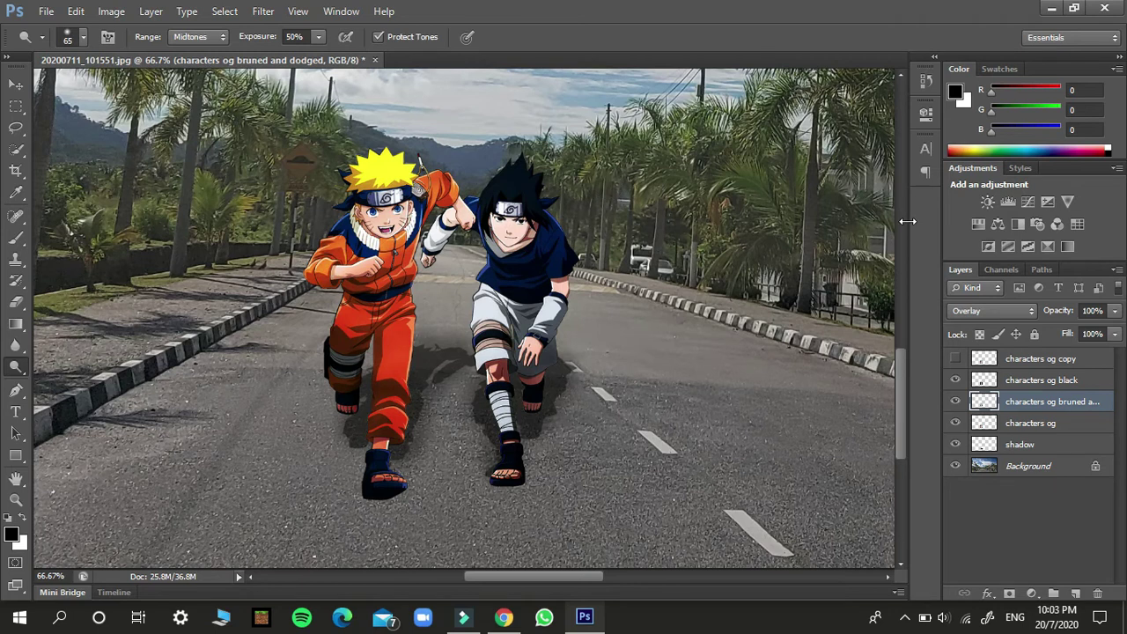
Darken the characters' lower bodies with the Burn tool on Midtones at 50% exposure, undoing unwanted strokes
{"action": "right_click", "coordinate": [14, 371]}
{"action": "left_click", "coordinate": [84, 379]}
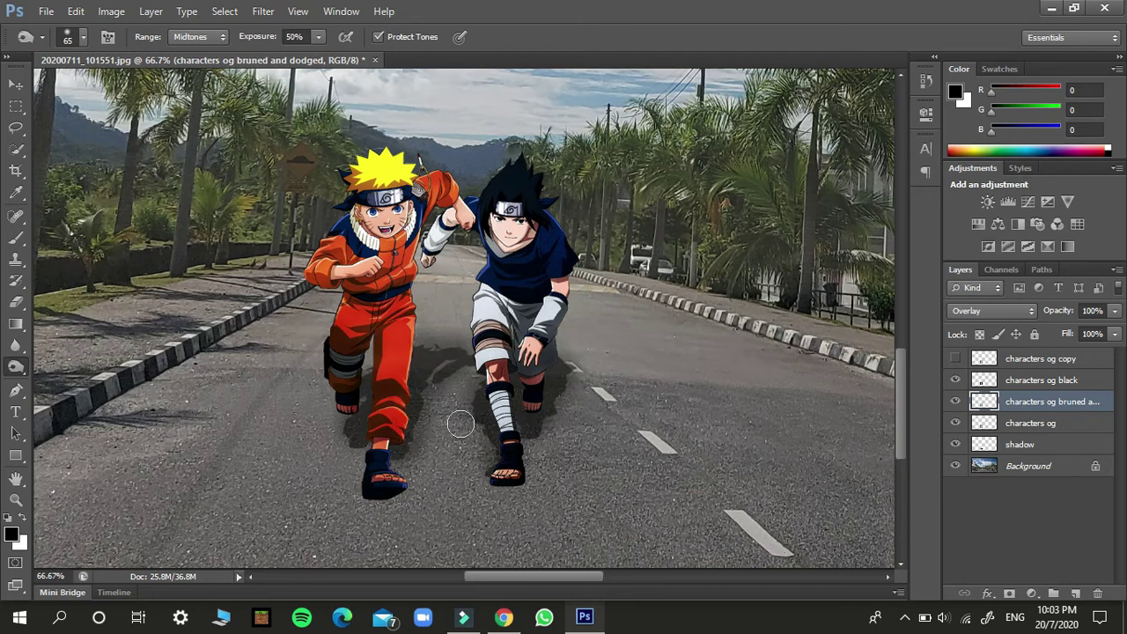
{"action": "key", "text": "ctrl+z"}
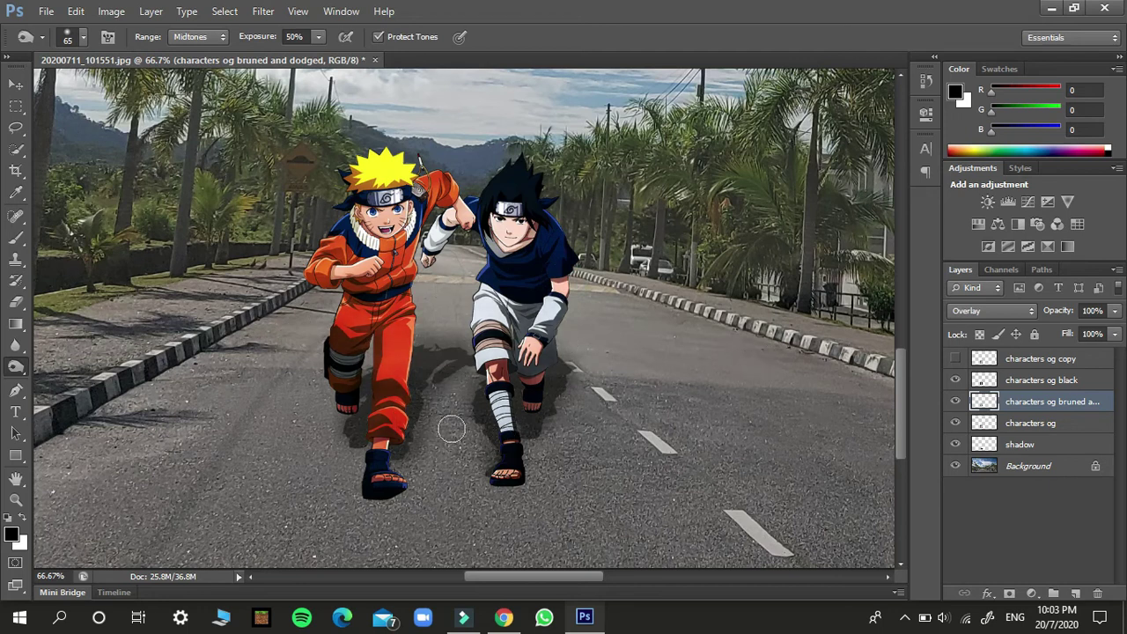
{"action": "mouse_move", "coordinate": [467, 340]}
{"action": "left_mouse_down"}
{"action": "mouse_move", "coordinate": [480, 333]}
{"action": "mouse_move", "coordinate": [500, 346]}
{"action": "left_mouse_up"}
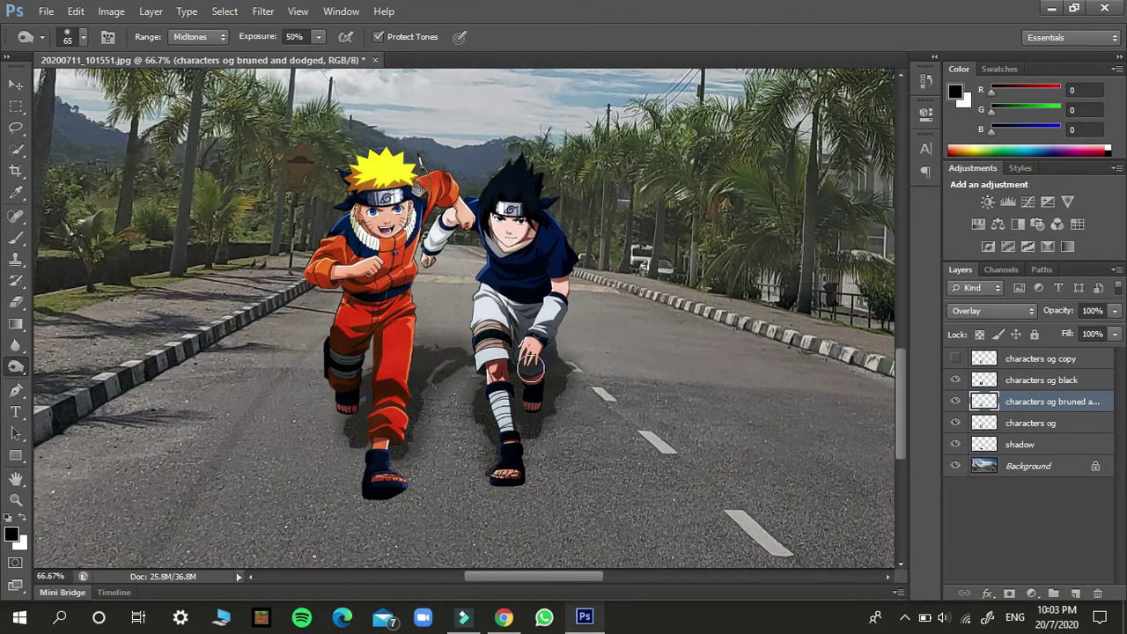
{"action": "key", "text": "ctrl+z"}
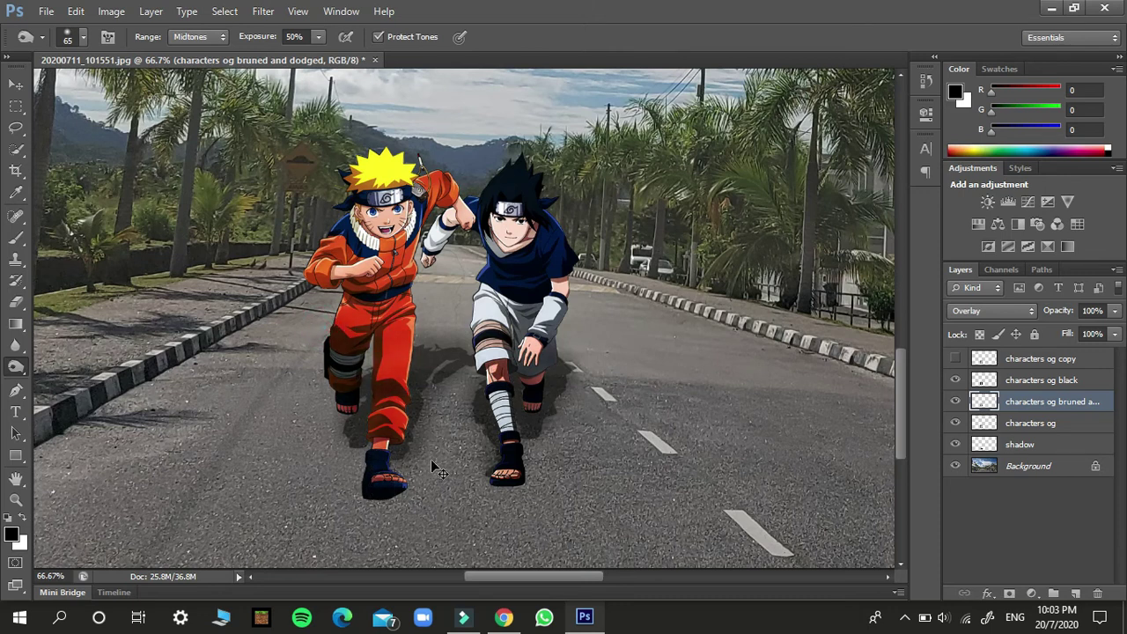
{"action": "key", "text": "ctrl+alt+z"}
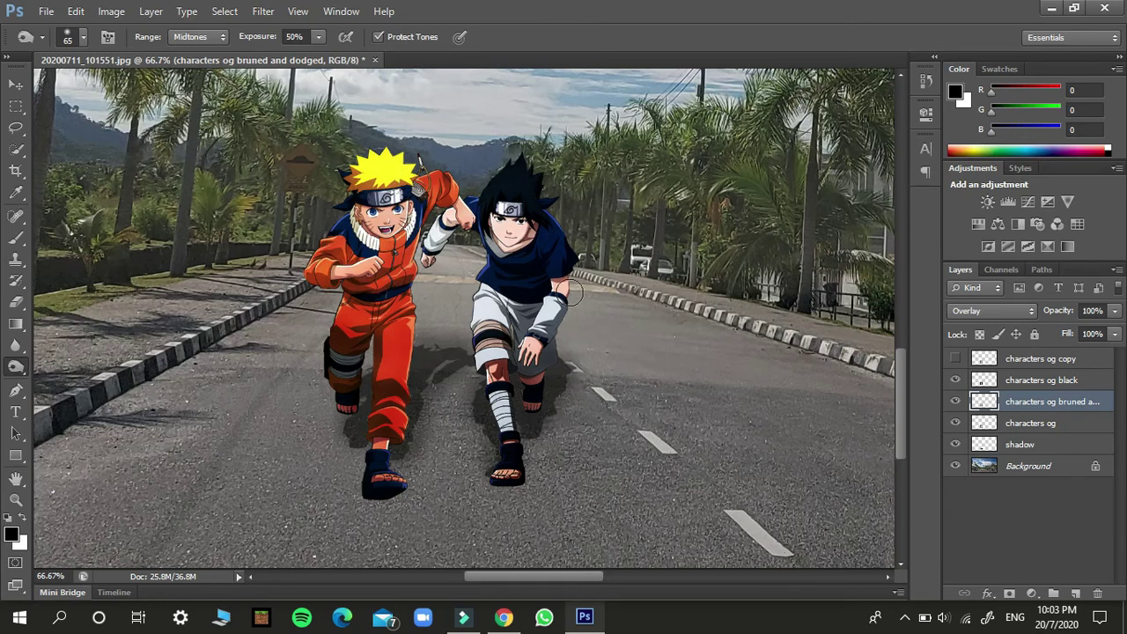
Return to the Dodge tool on Midtones at 50% exposure and touch up the characters' highlights, undoing an unwanted stroke
{"action": "left_click_drag", "start_coordinate": [21, 379], "coordinate": [60, 380]}
{"action": "left_click", "coordinate": [76, 367]}
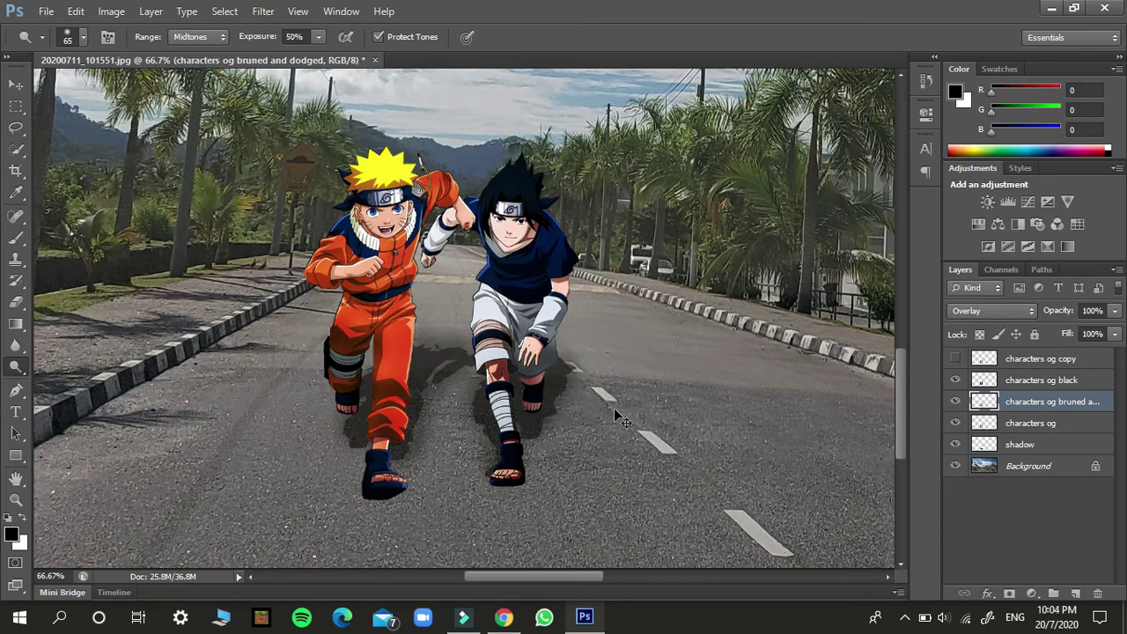
{"action": "key", "text": "ctrl+z"}
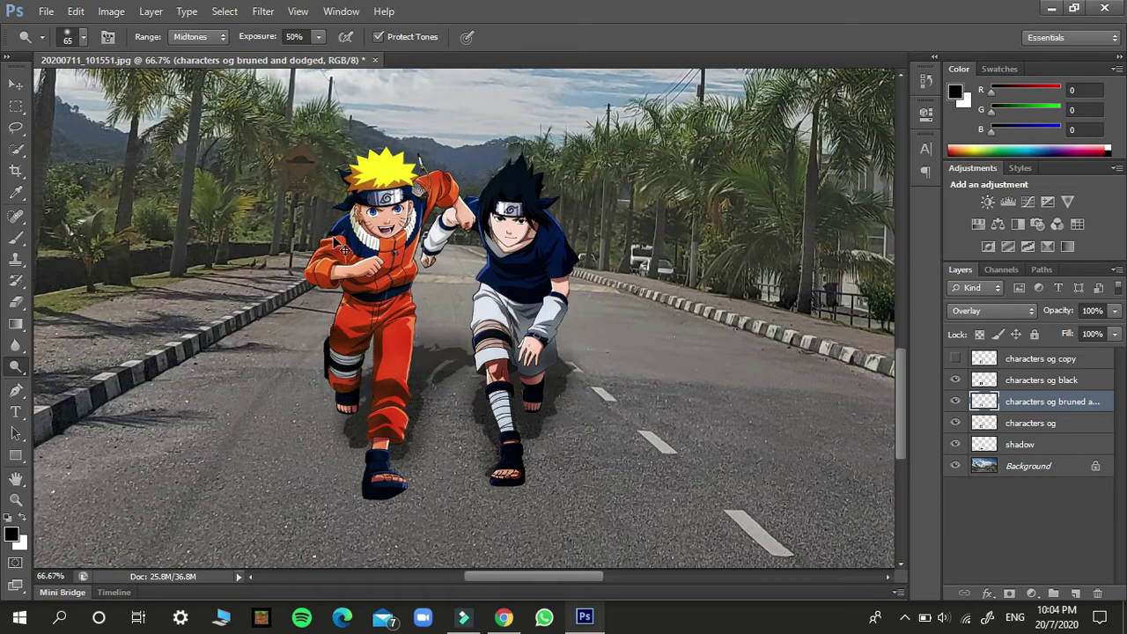
Try the Sponge tool in Desaturate mode at the dark-haired character's arm, and switch back to the Burn tool
{"action": "right_click", "coordinate": [20, 370]}
{"action": "left_click", "coordinate": [72, 393]}
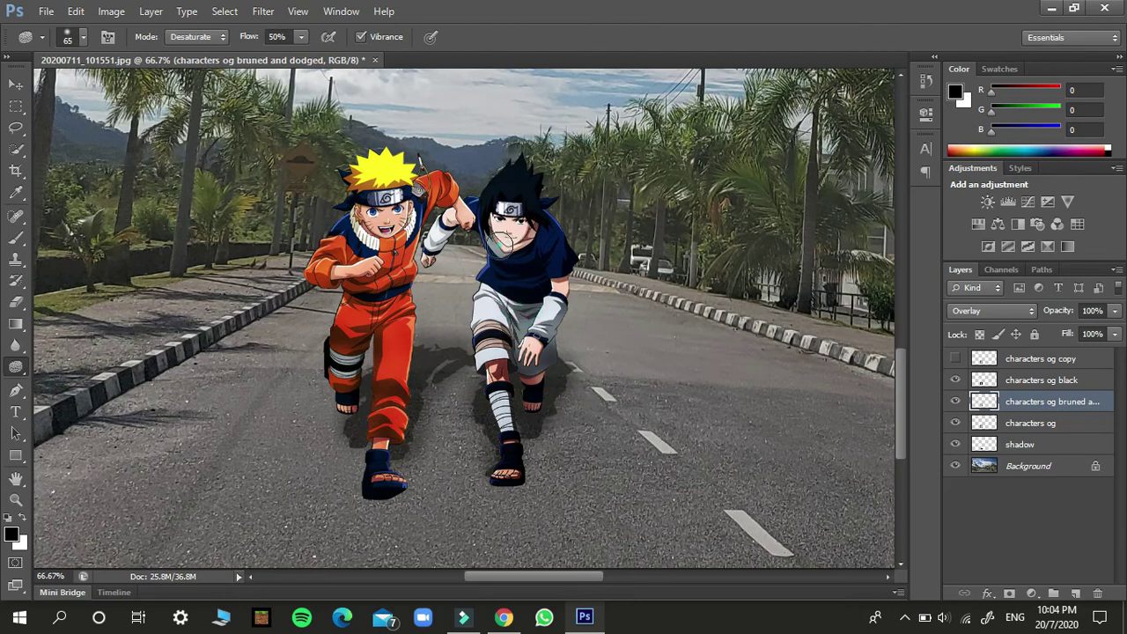
{"action": "left_click", "coordinate": [587, 253]}
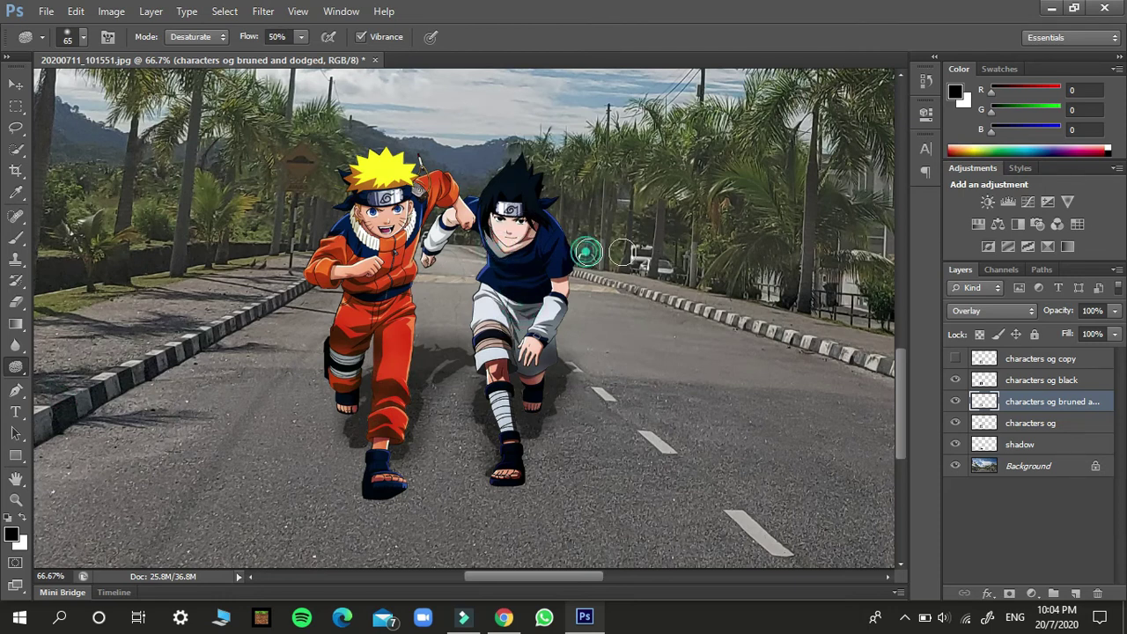
{"action": "right_click", "coordinate": [20, 368]}
{"action": "left_click", "coordinate": [382, 298]}
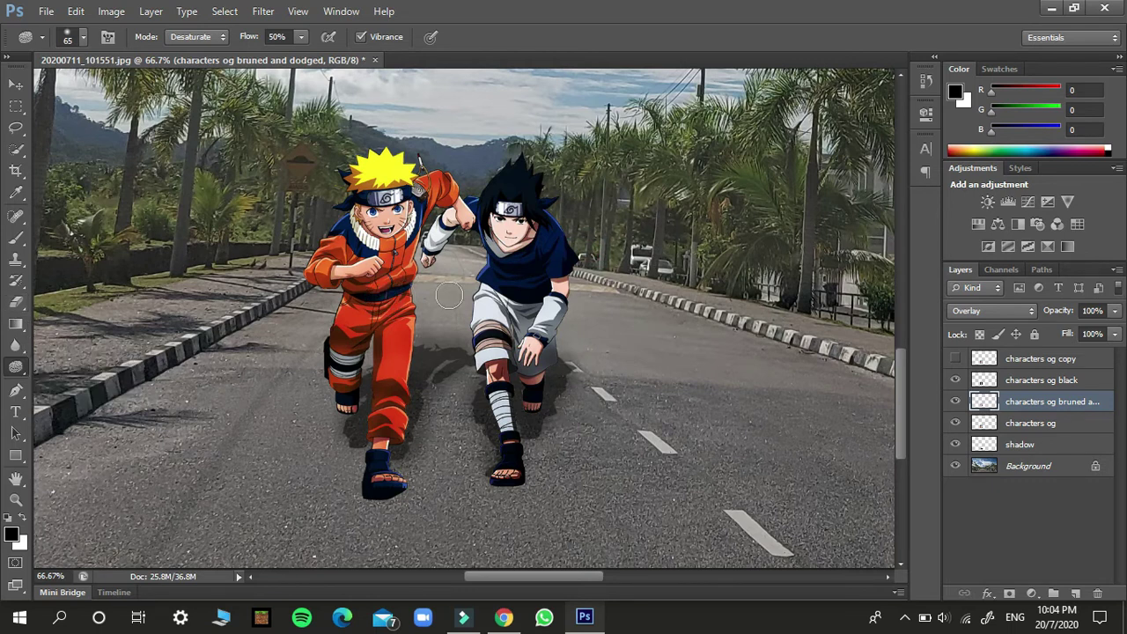
{"action": "right_click", "coordinate": [24, 364]}
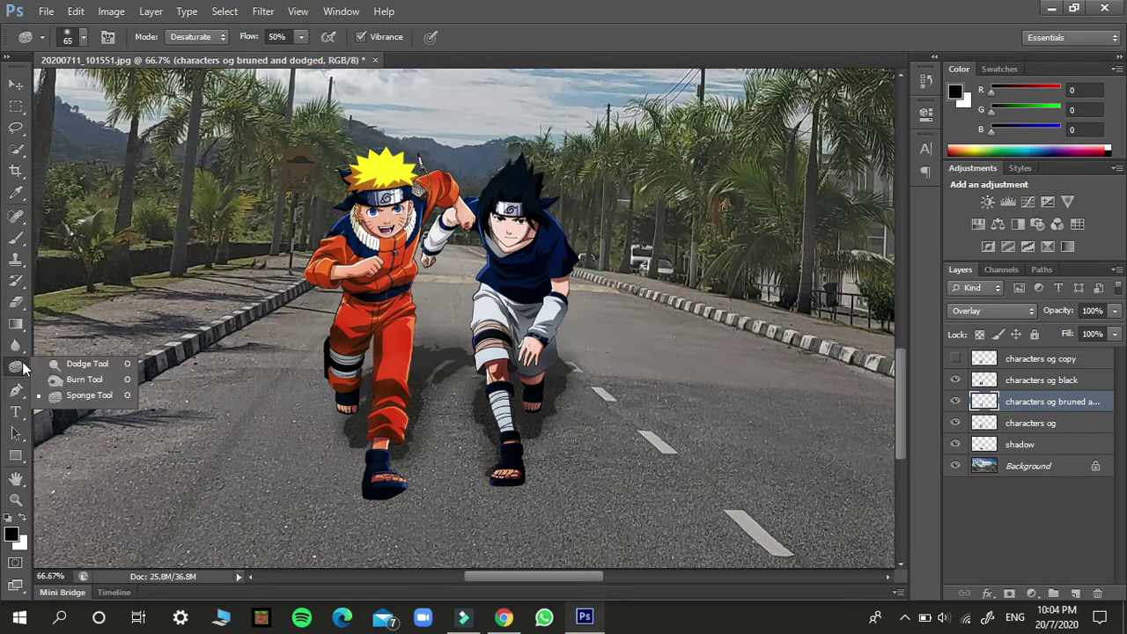
{"action": "left_click", "coordinate": [84, 380]}
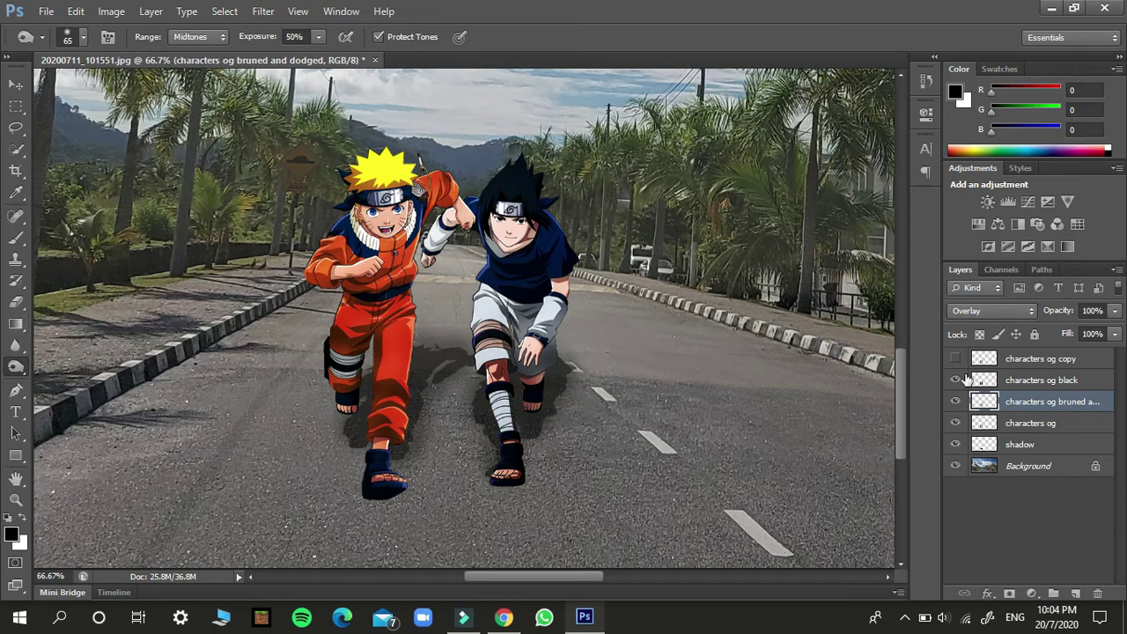
Show the "characters og copy" layer to compare it with the shaded version, and delete that layer
{"action": "mouse_move", "coordinate": [903, 383]}
{"action": "left_mouse_down"}
{"action": "mouse_move", "coordinate": [896, 405]}
{"action": "mouse_move", "coordinate": [918, 380]}
{"action": "left_mouse_up"}
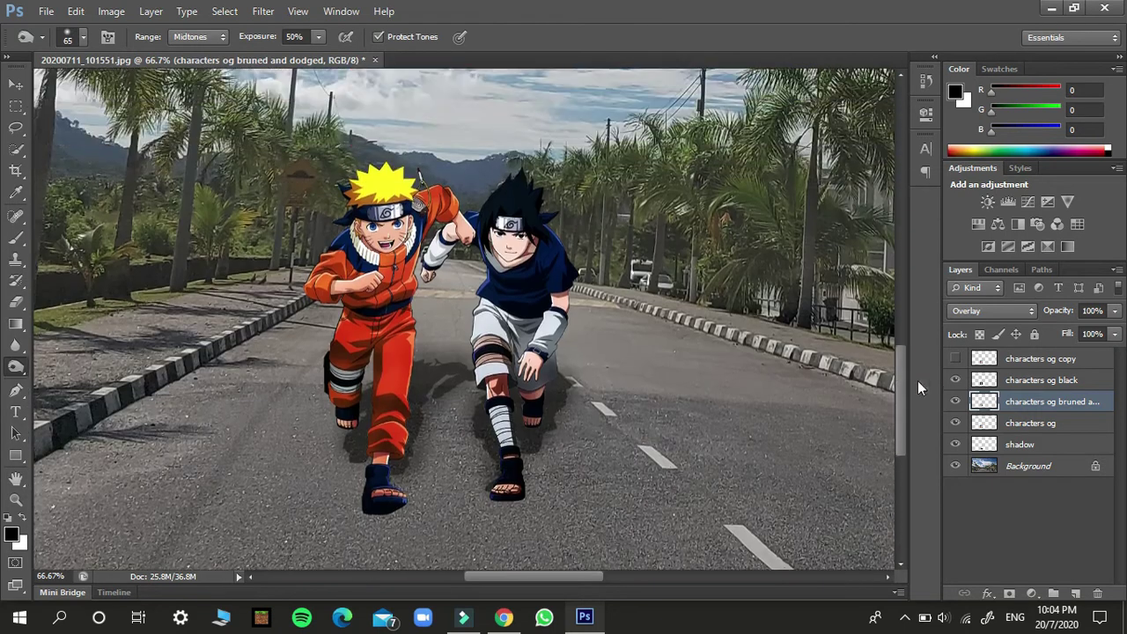
{"action": "left_click", "coordinate": [955, 358]}
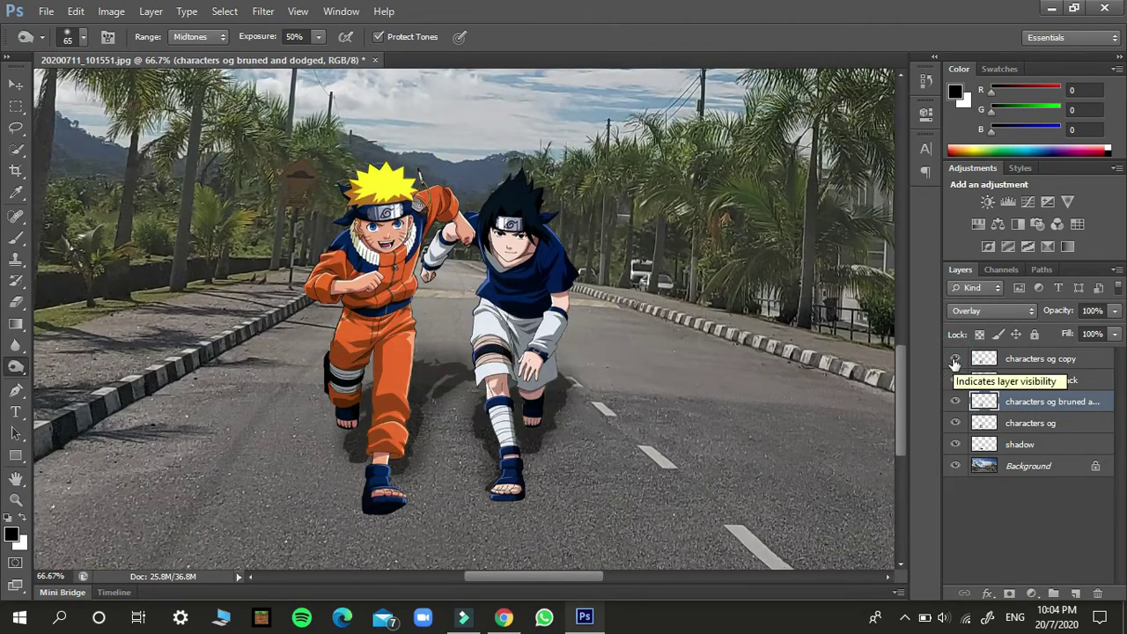
{"action": "left_click", "coordinate": [1017, 359]}
{"action": "double_click", "coordinate": [1021, 358]}
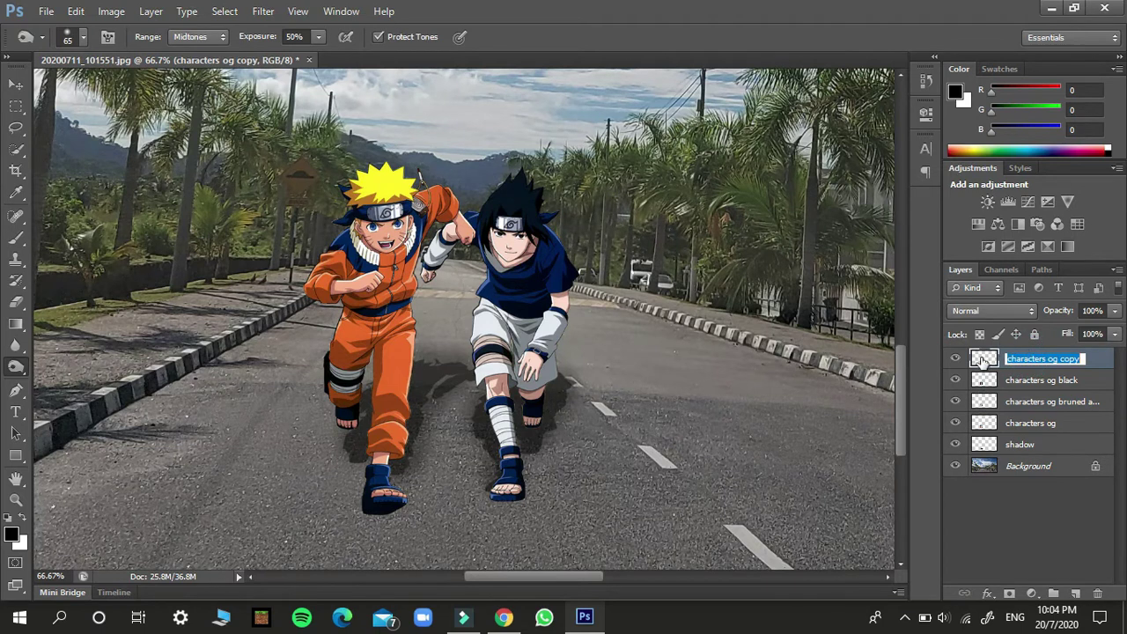
{"action": "left_click", "coordinate": [982, 361]}
{"action": "key", "text": "Delete"}
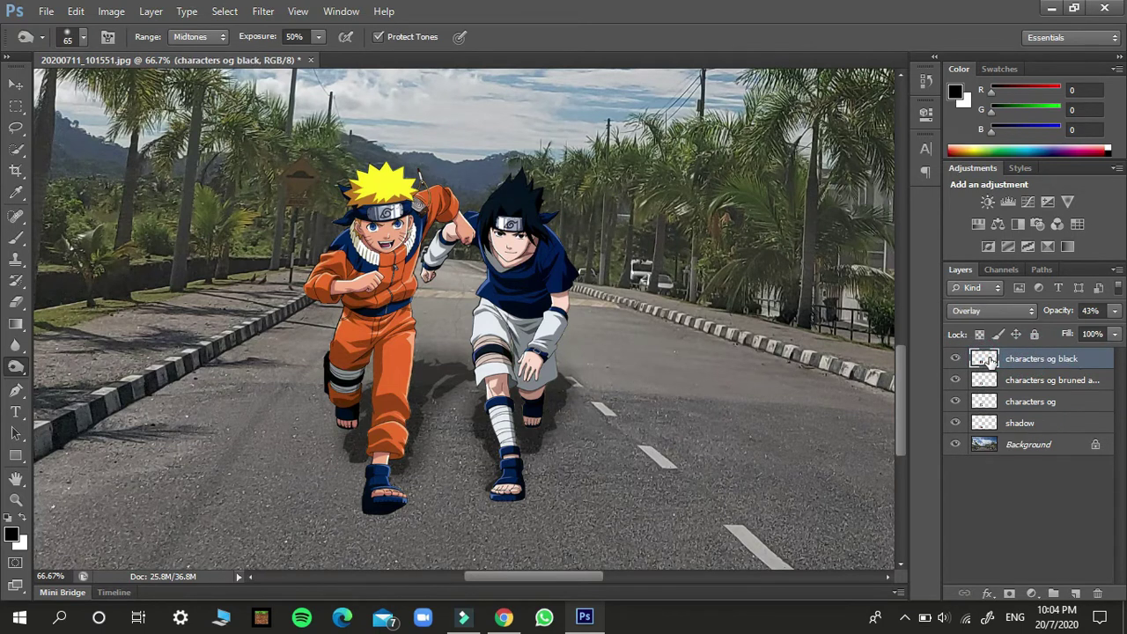
Duplicate the Background layer as "mist" and move it to the top of the layer stack
{"action": "right_click", "coordinate": [1026, 451]}
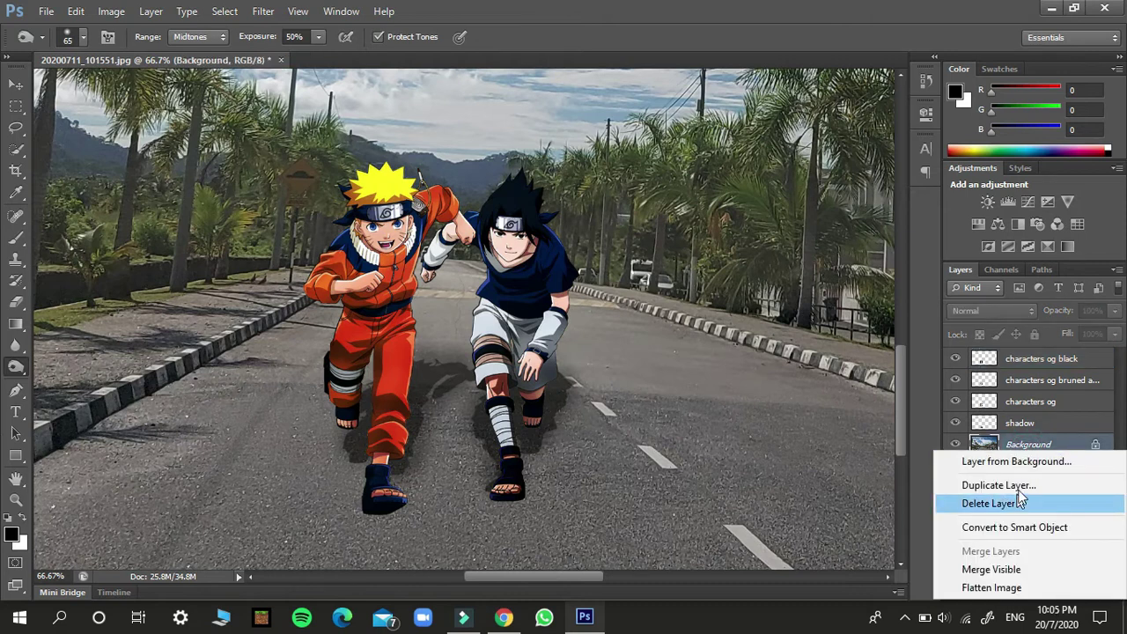
{"action": "left_click", "coordinate": [1021, 486]}
{"action": "key", "text": "BackSpace"}
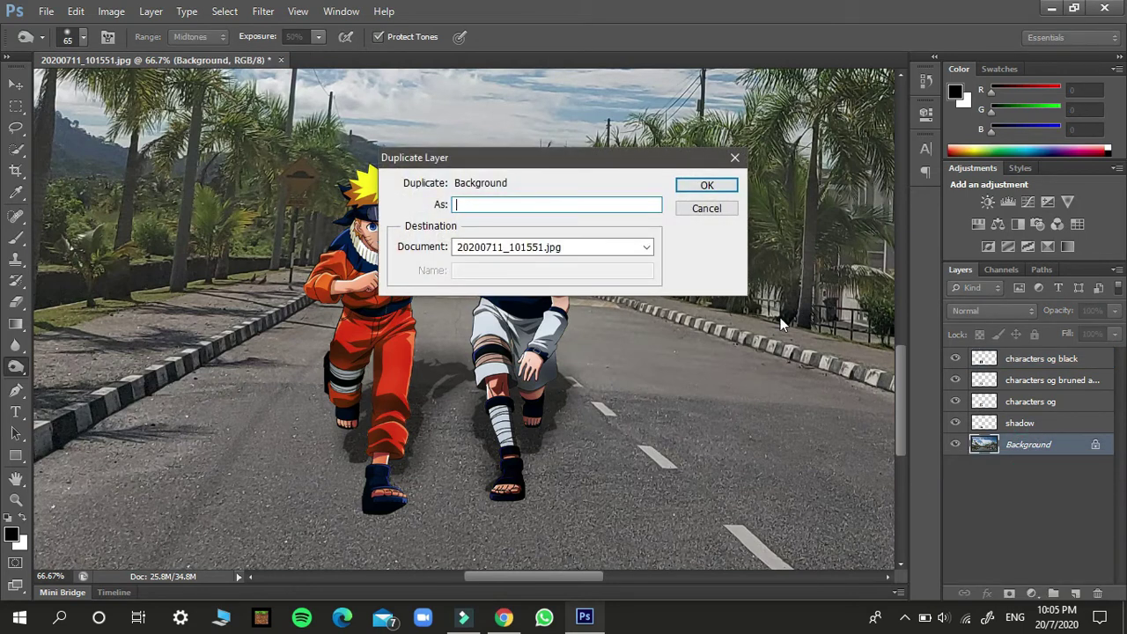
{"action": "type", "text": "mist"}
{"action": "key", "text": "Return"}
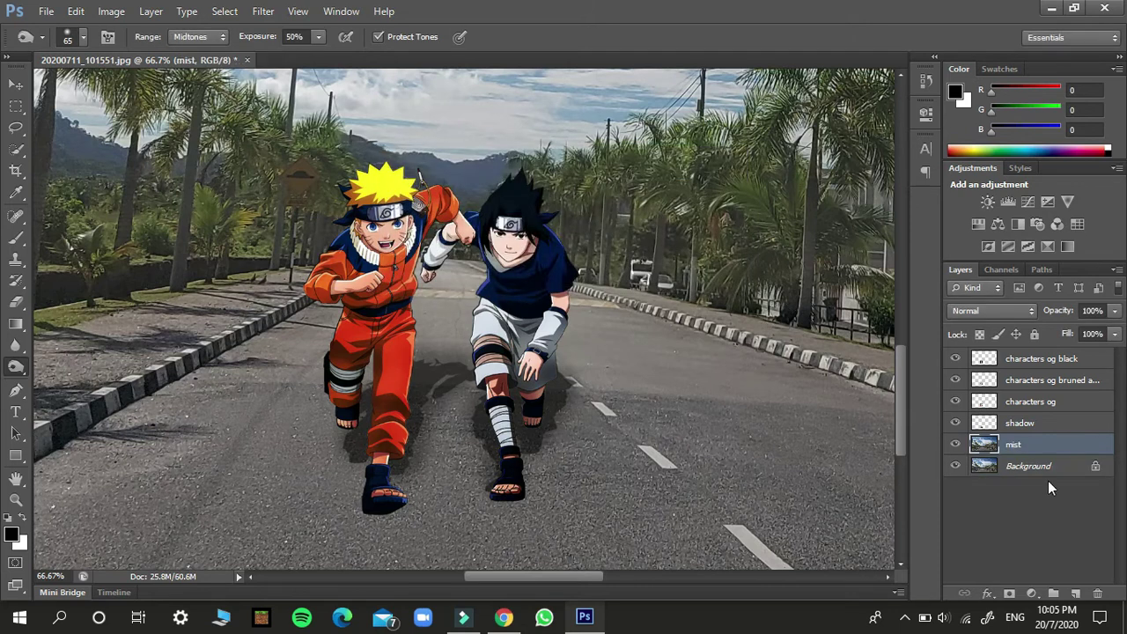
{"action": "left_click_drag", "start_coordinate": [1069, 452], "coordinate": [1074, 359]}
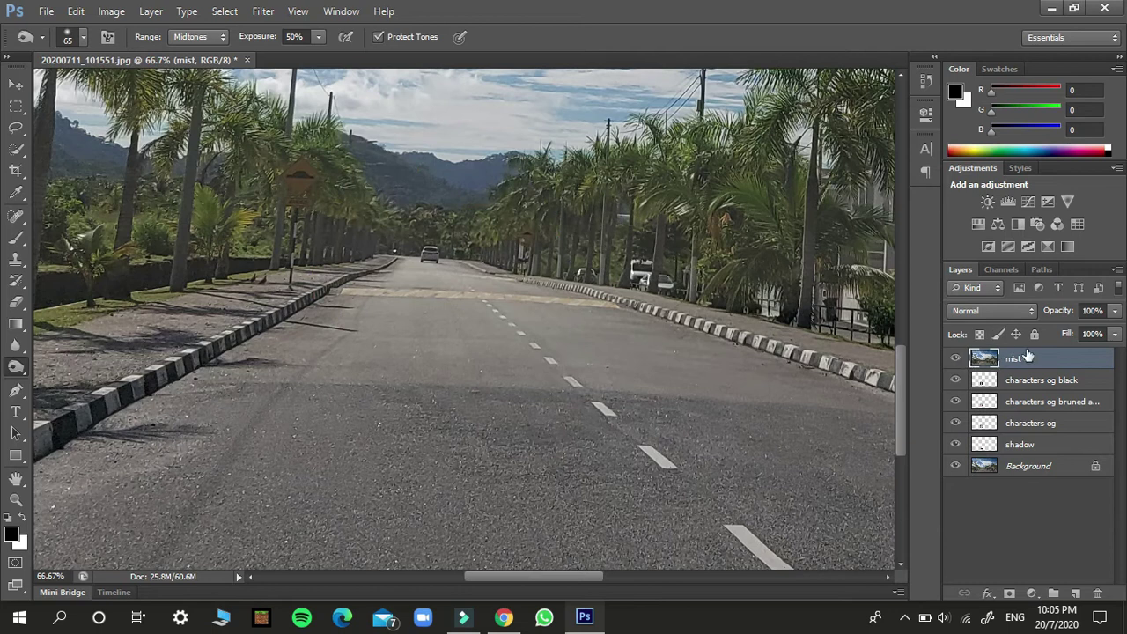
Move the mist layer below the shadow layer so it sits directly above the Background layer
{"action": "left_click_drag", "start_coordinate": [1039, 361], "coordinate": [1029, 455]}
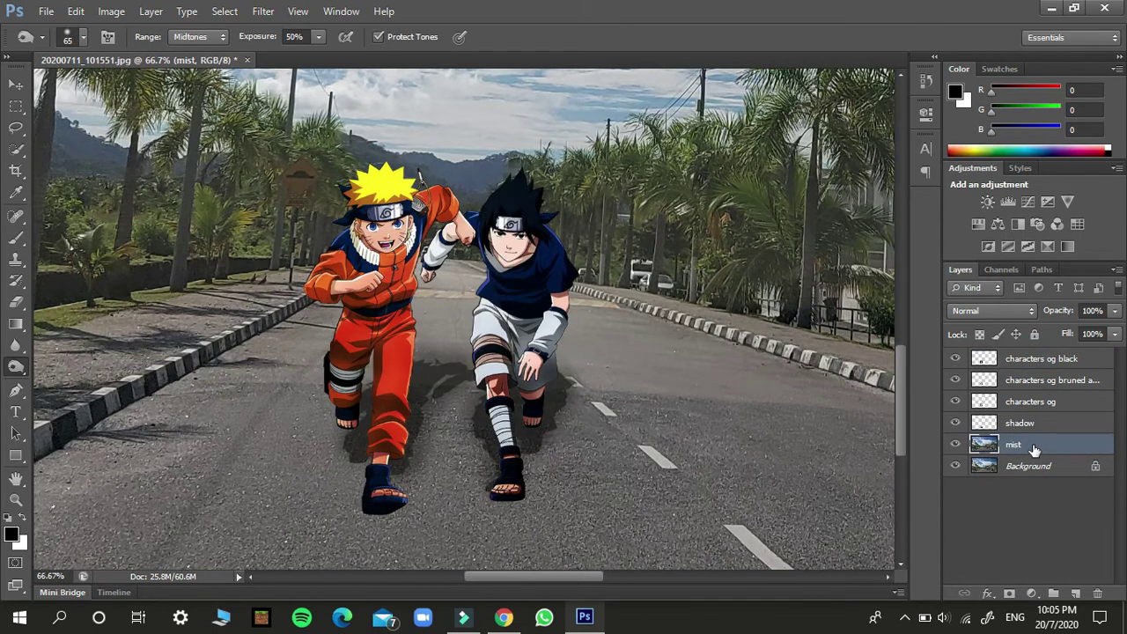
{"action": "scroll", "coordinate": [407, 291], "scroll_direction": "up", "scroll_amount": 3}
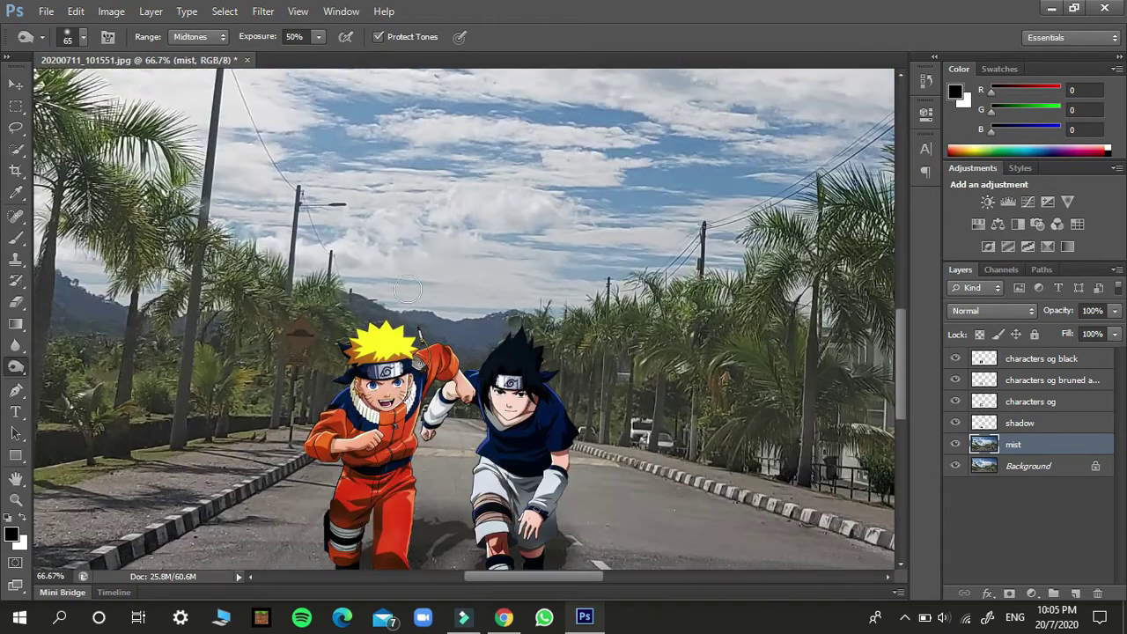
{"action": "left_click", "coordinate": [14, 500]}
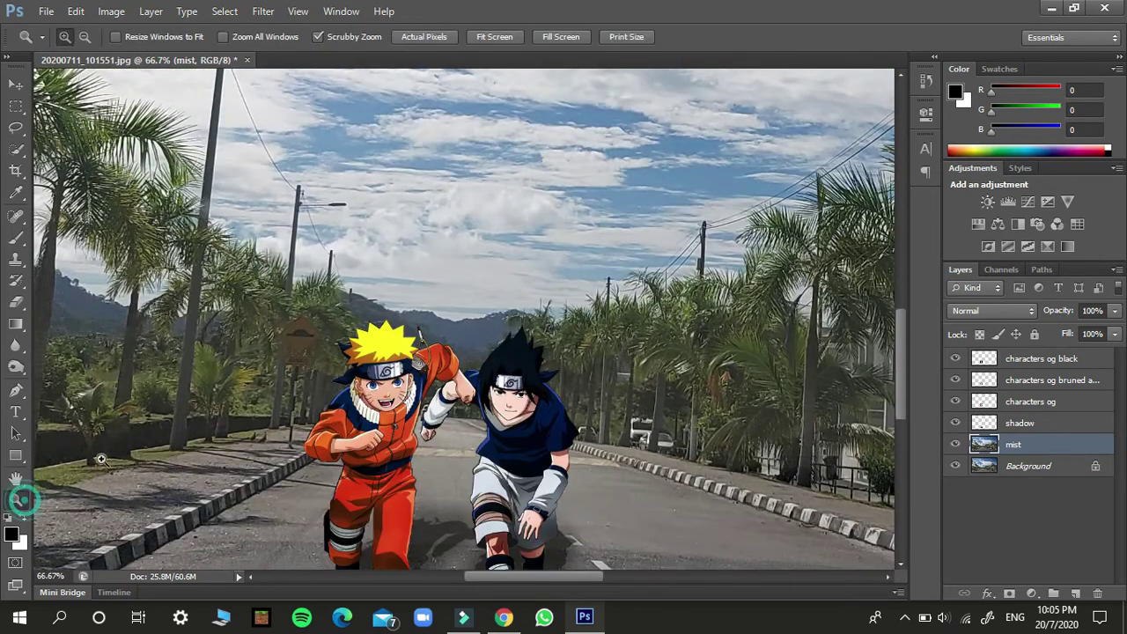
{"action": "left_click", "coordinate": [84, 37]}
{"action": "left_click", "coordinate": [365, 234]}
{"action": "left_click", "coordinate": [365, 237]}
{"action": "left_click", "coordinate": [364, 234]}
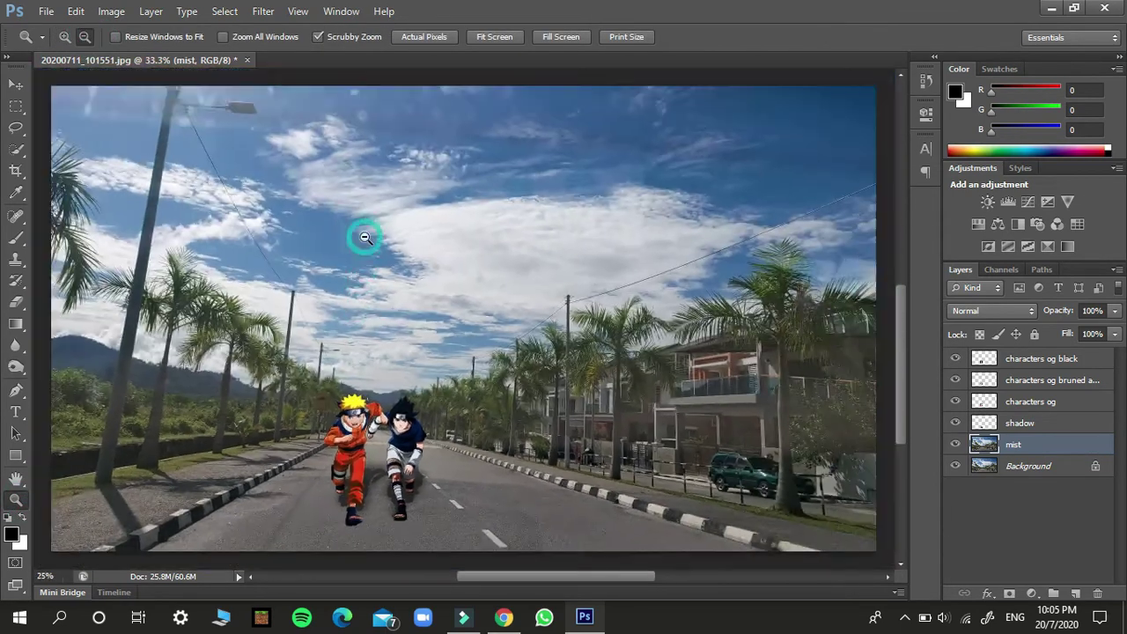
{"action": "left_click", "coordinate": [66, 37]}
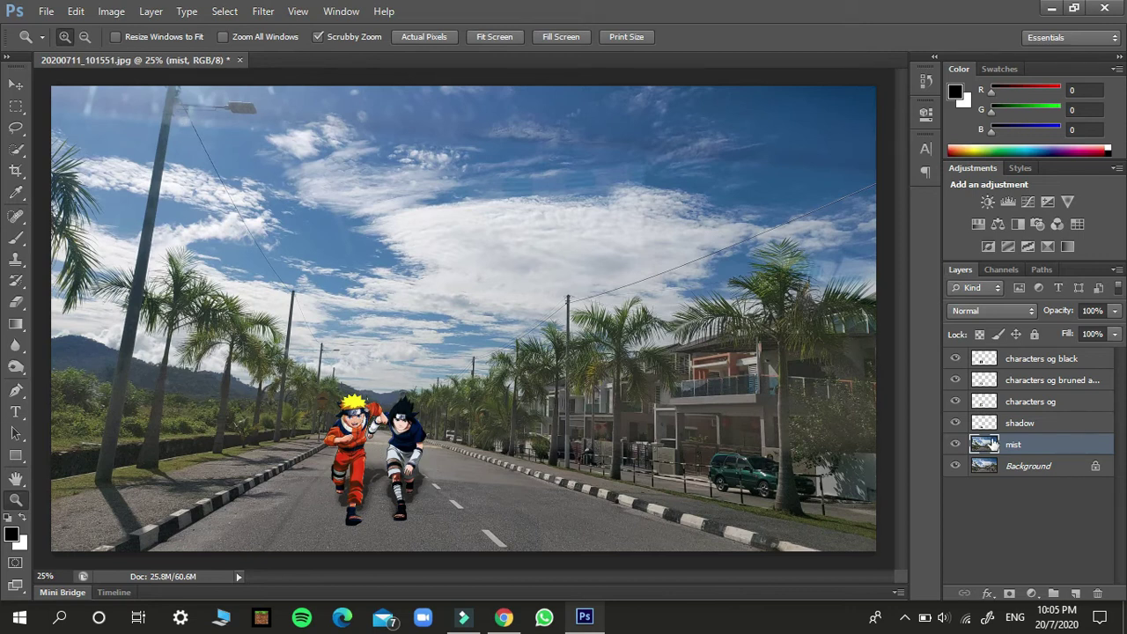
{"action": "left_click", "coordinate": [1019, 425]}
{"action": "left_click", "coordinate": [1026, 402]}
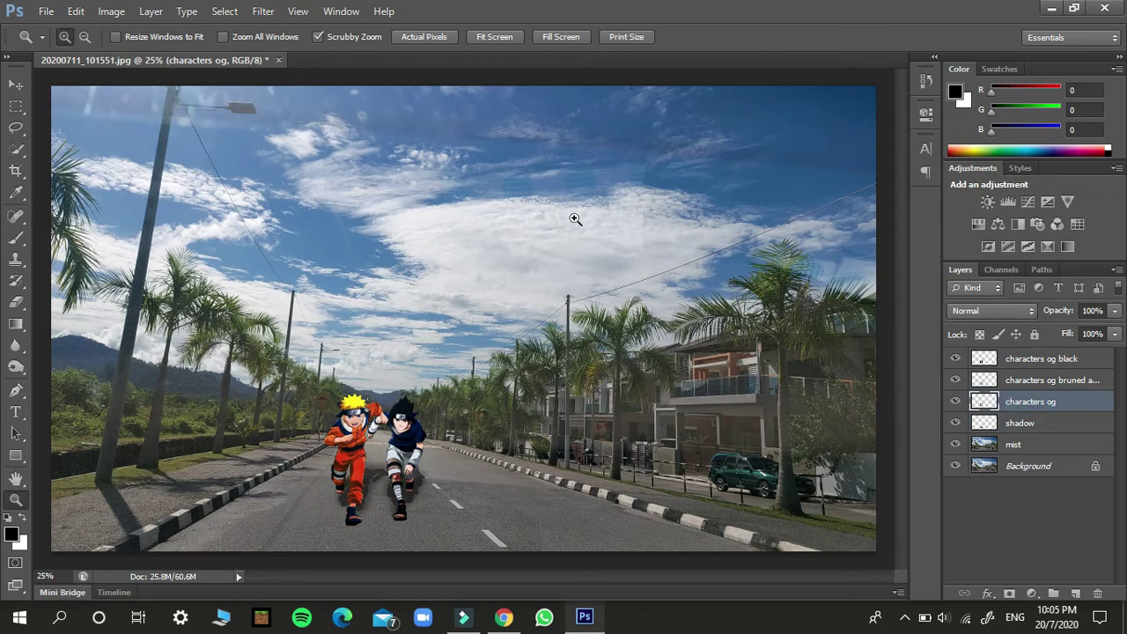
{"action": "left_click", "coordinate": [1044, 446]}
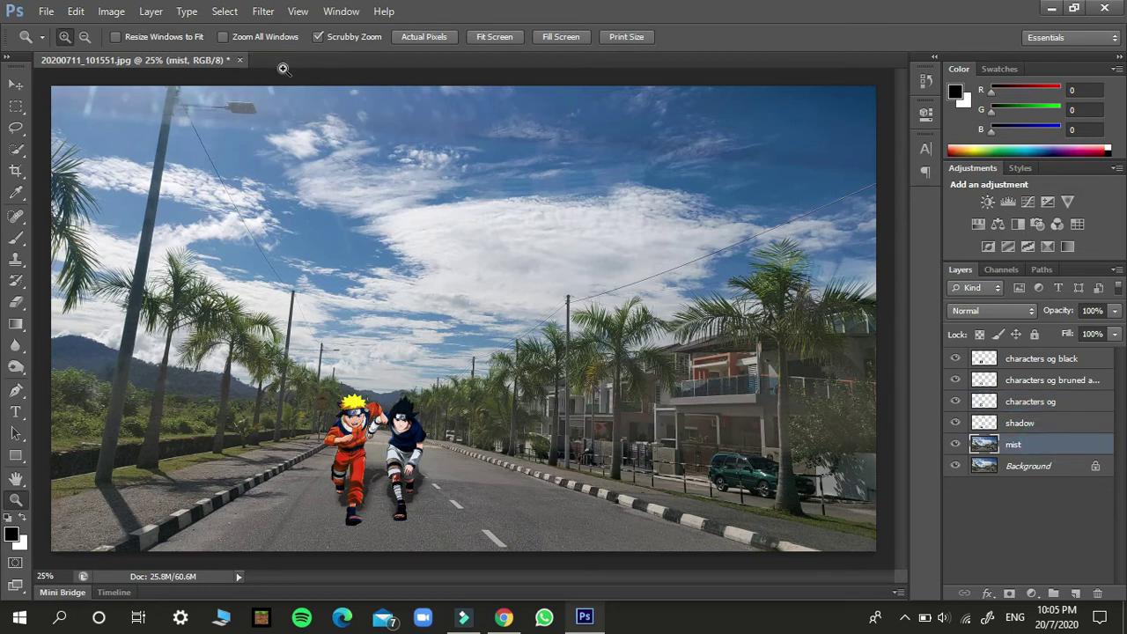
{"action": "left_click", "coordinate": [70, 9]}
{"action": "mouse_move", "coordinate": [48, 10]}
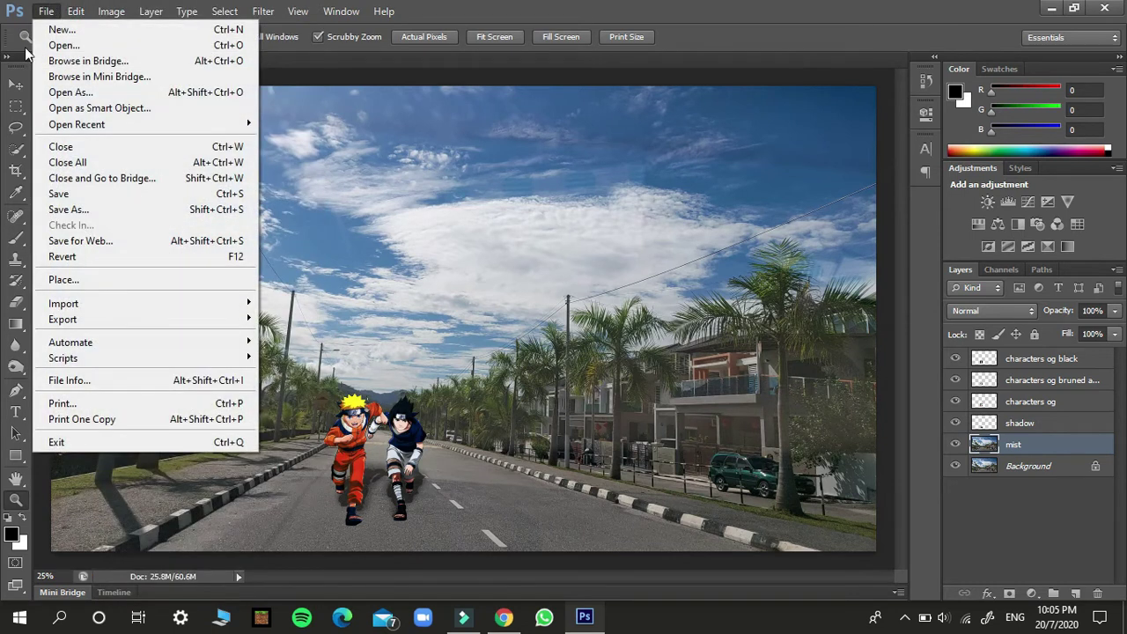
Set up the Brush tool with the first textured 36 px brush tip and enlarge it to 1521 px
{"action": "left_click", "coordinate": [15, 237]}
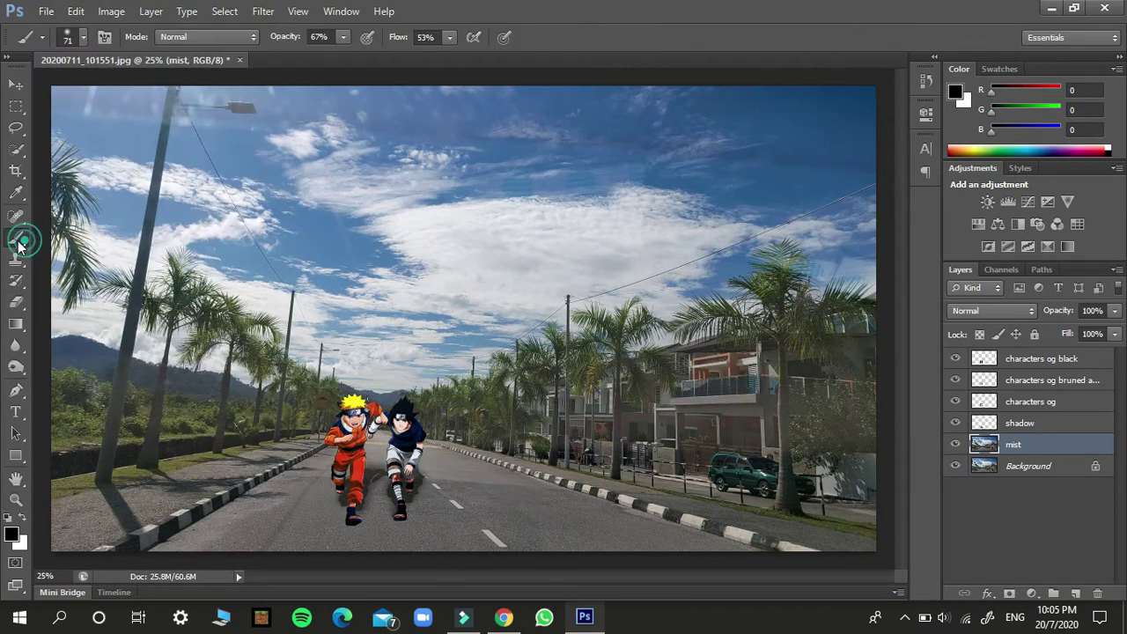
{"action": "left_click", "coordinate": [500, 399]}
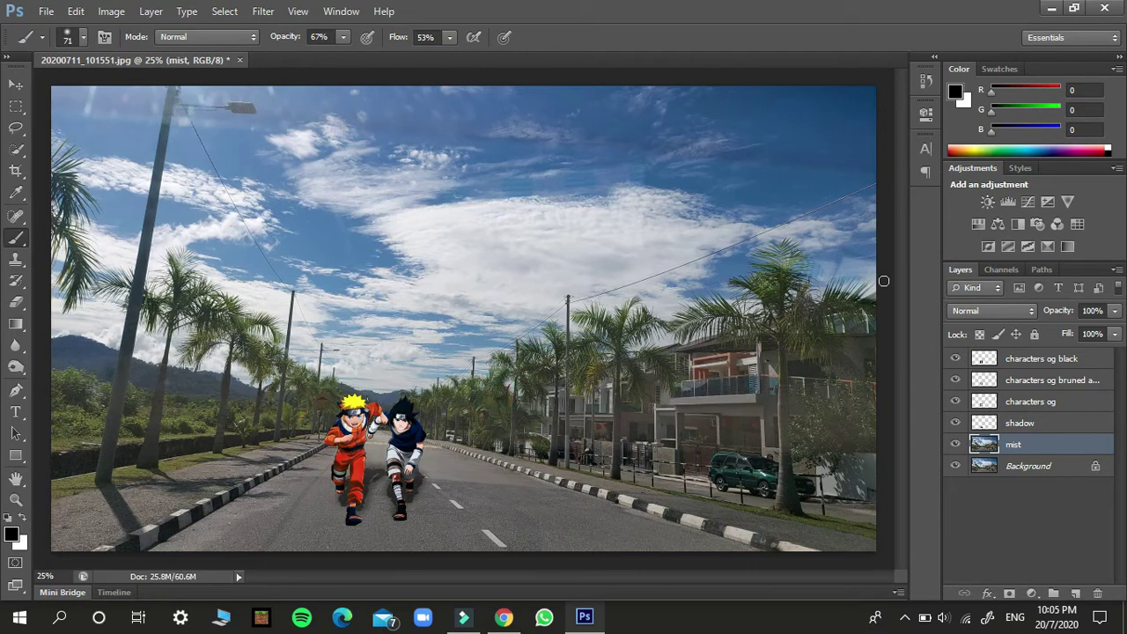
{"action": "right_click", "coordinate": [692, 248]}
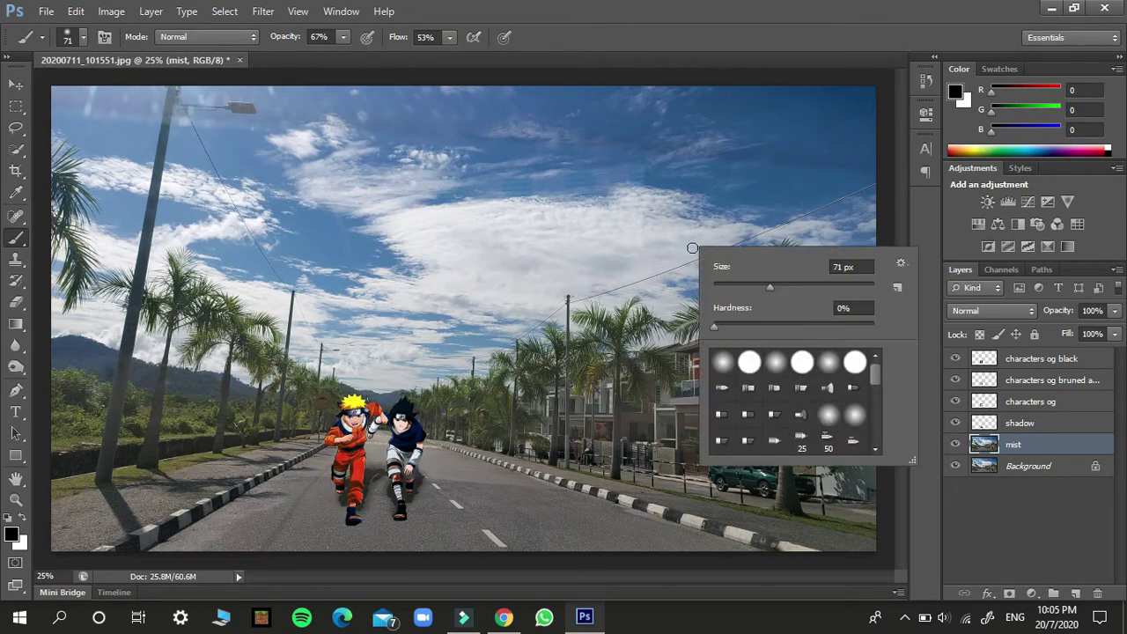
{"action": "scroll", "coordinate": [817, 385], "scroll_direction": "down", "scroll_amount": 5}
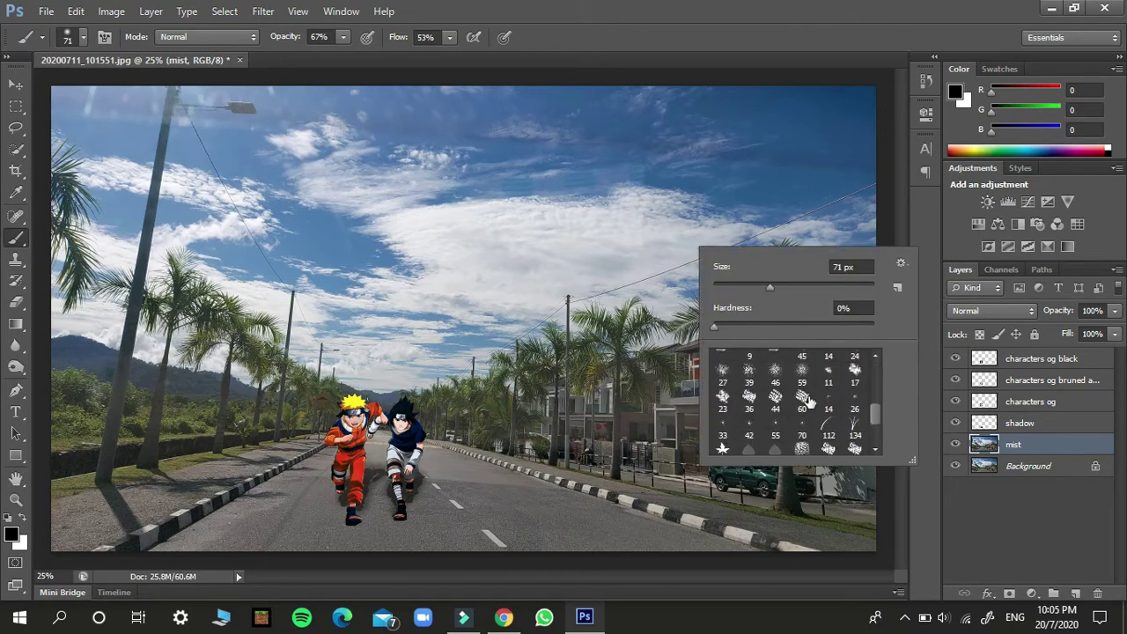
{"action": "scroll", "coordinate": [759, 417], "scroll_direction": "down", "scroll_amount": 3}
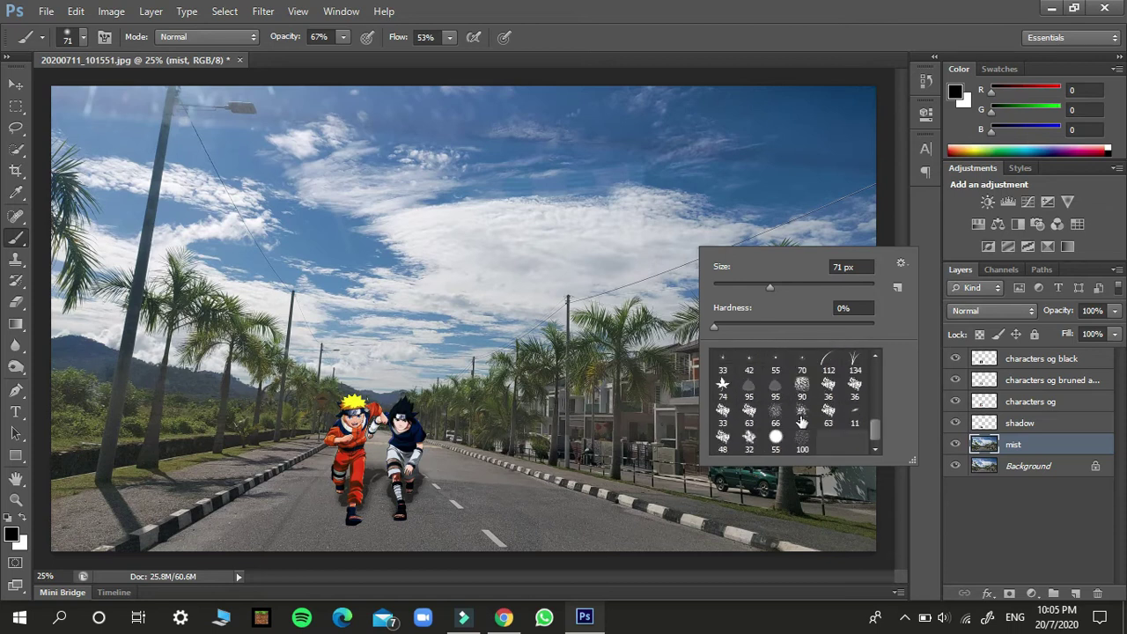
{"action": "left_click", "coordinate": [827, 385]}
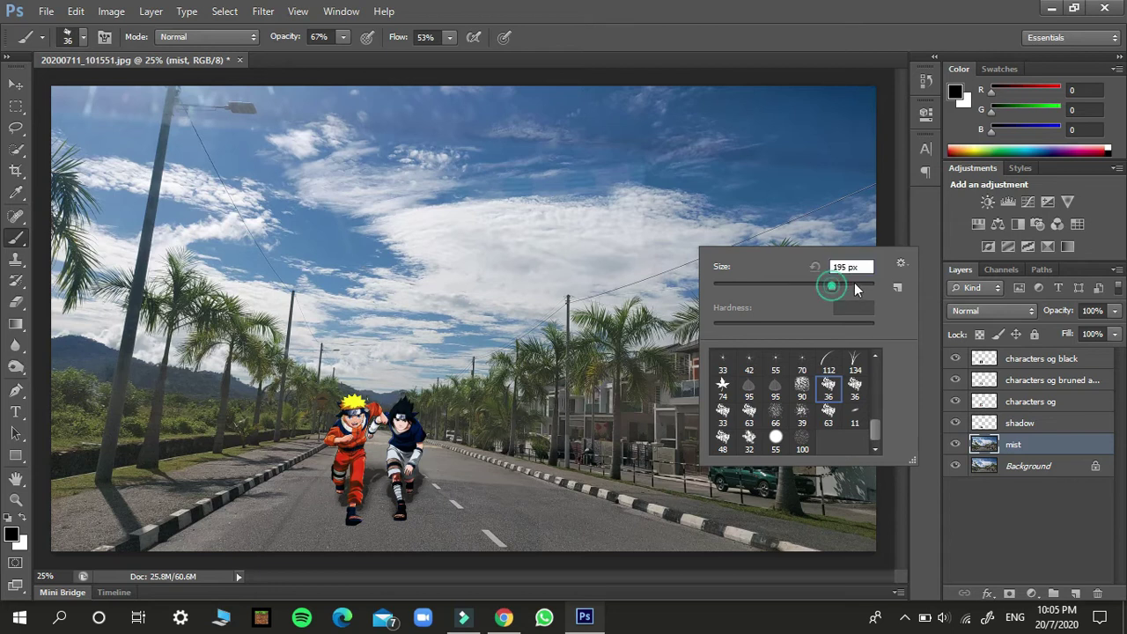
{"action": "mouse_move", "coordinate": [855, 288]}
{"action": "left_mouse_down"}
{"action": "mouse_move", "coordinate": [878, 287]}
{"action": "mouse_move", "coordinate": [816, 287]}
{"action": "mouse_move", "coordinate": [861, 290]}
{"action": "left_mouse_up"}
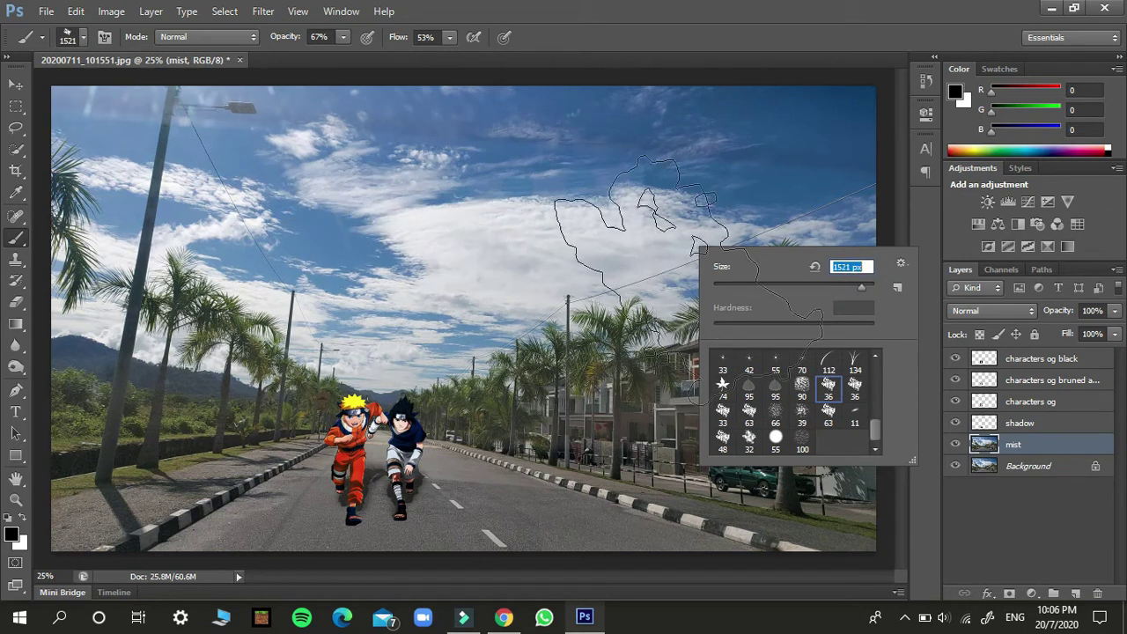
Try the second 36 px textured tip, return to the first one and set its size to 1521 px
{"action": "left_click", "coordinate": [853, 390]}
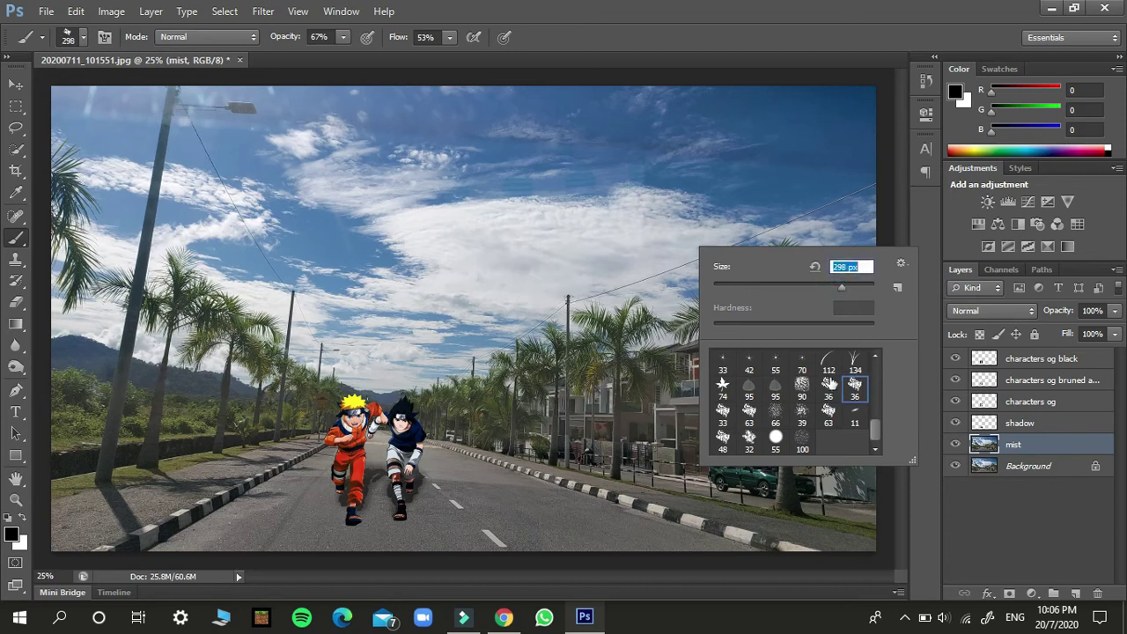
{"action": "left_click", "coordinate": [829, 385]}
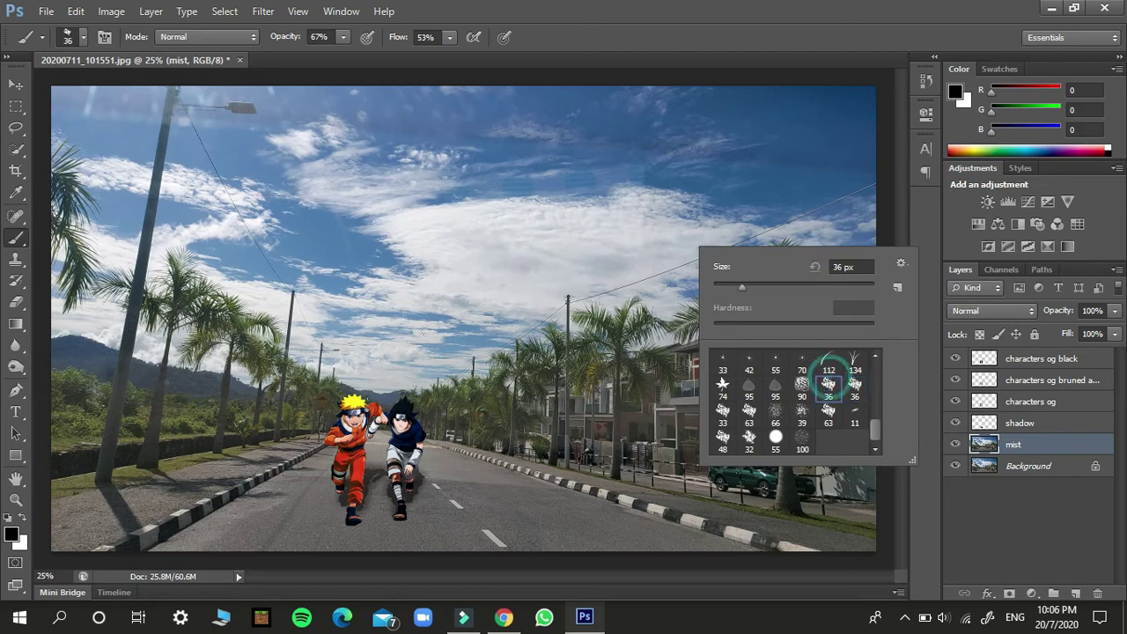
{"action": "left_click", "coordinate": [850, 285]}
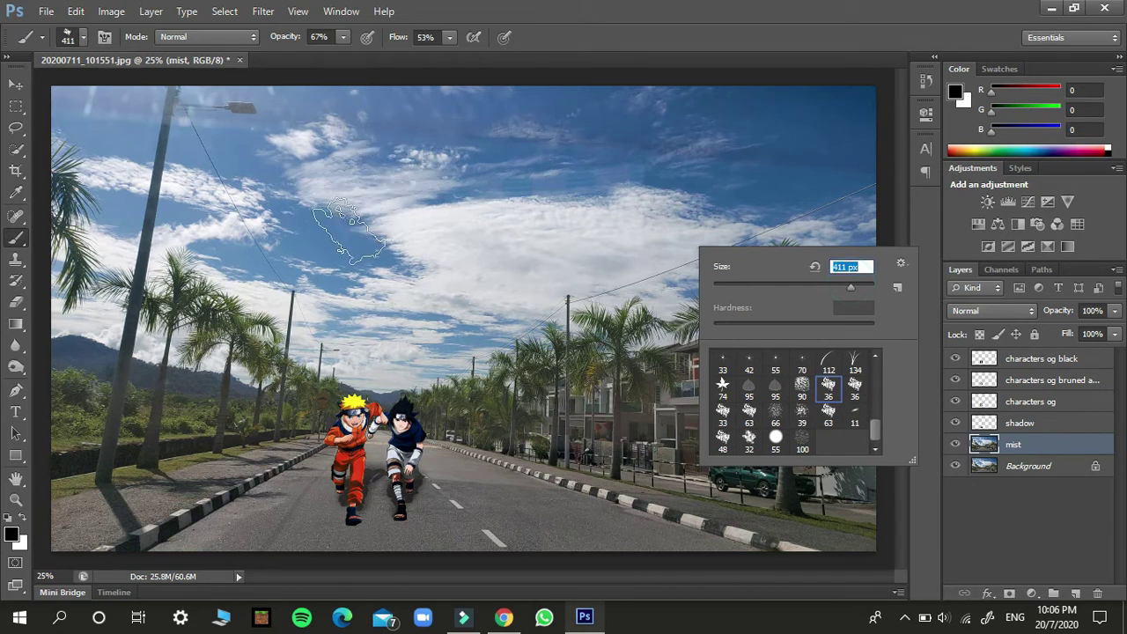
{"action": "left_click", "coordinate": [862, 286]}
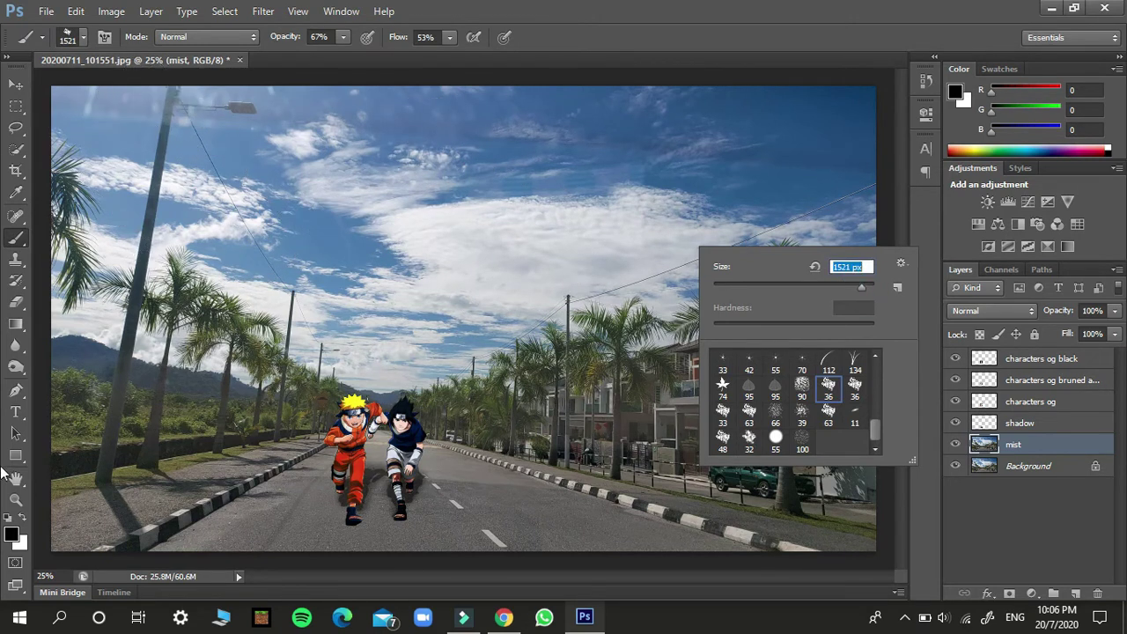
Confirm white as the background colour, try a textured brush stroke over the sky around the street lamp and undo it
{"action": "left_click", "coordinate": [26, 542]}
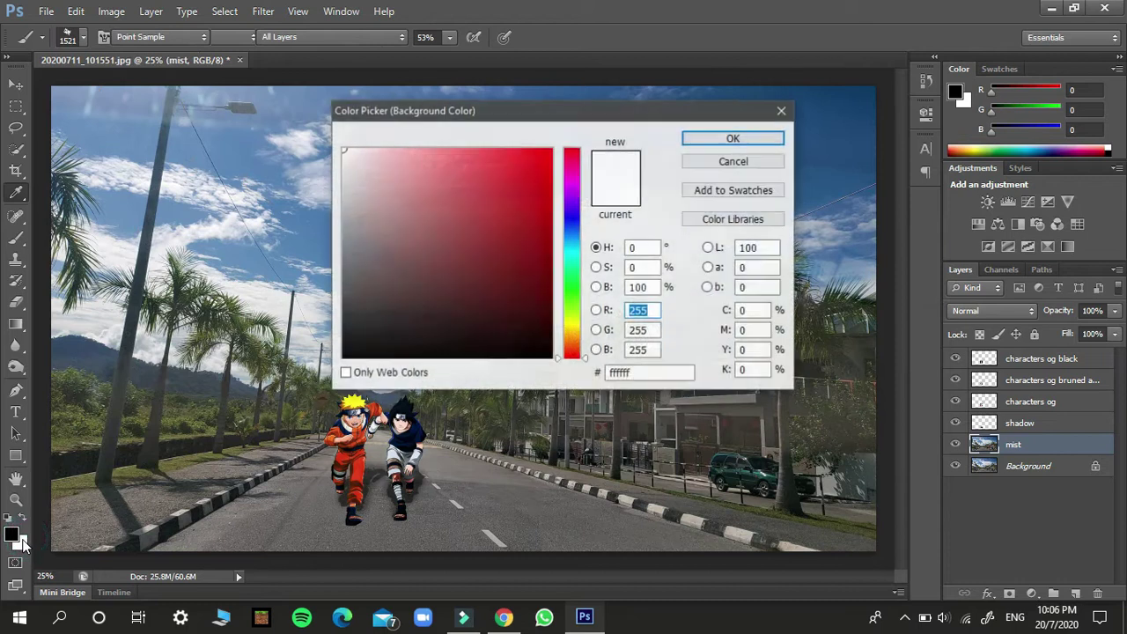
{"action": "left_click", "coordinate": [731, 138]}
{"action": "left_click_drag", "start_coordinate": [176, 171], "coordinate": [180, 198]}
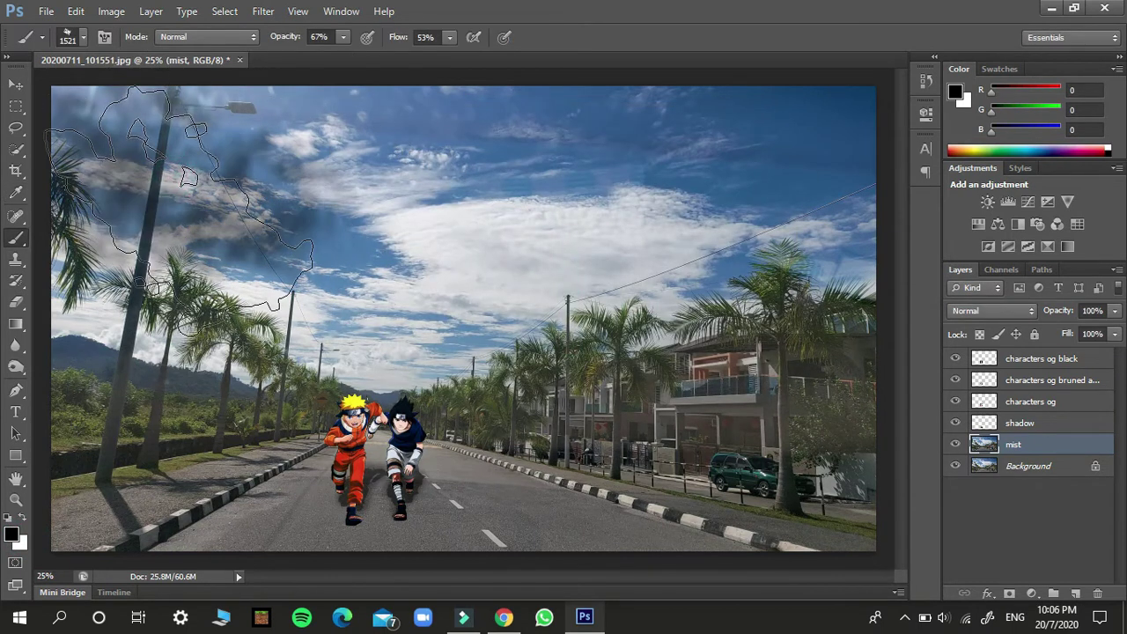
{"action": "key", "text": "ctrl+z"}
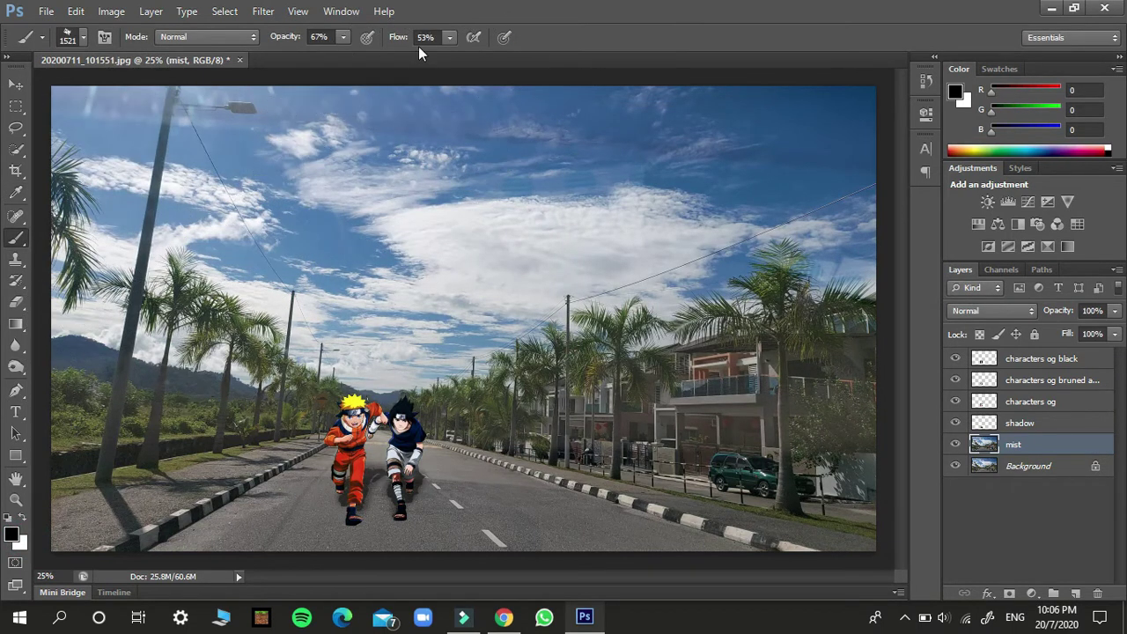
Lower the brush flow to 16%, reconfirm the white background colour, and try a stroke over the central clouds before undoing it
{"action": "left_click", "coordinate": [446, 39]}
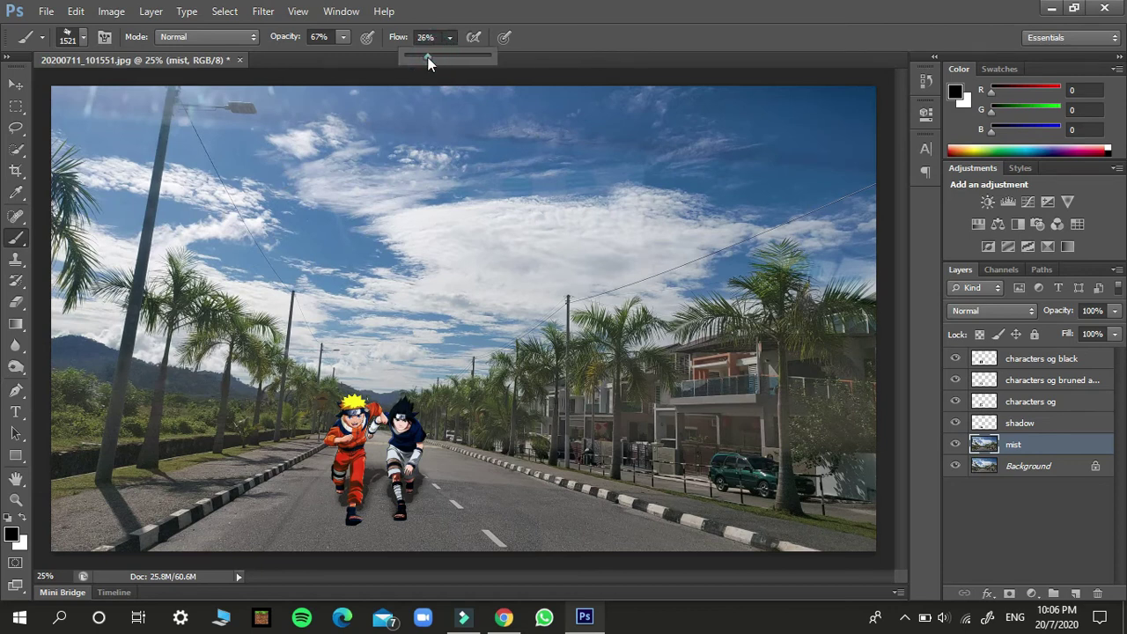
{"action": "left_click_drag", "start_coordinate": [428, 58], "coordinate": [423, 58]}
{"action": "left_click", "coordinate": [20, 544]}
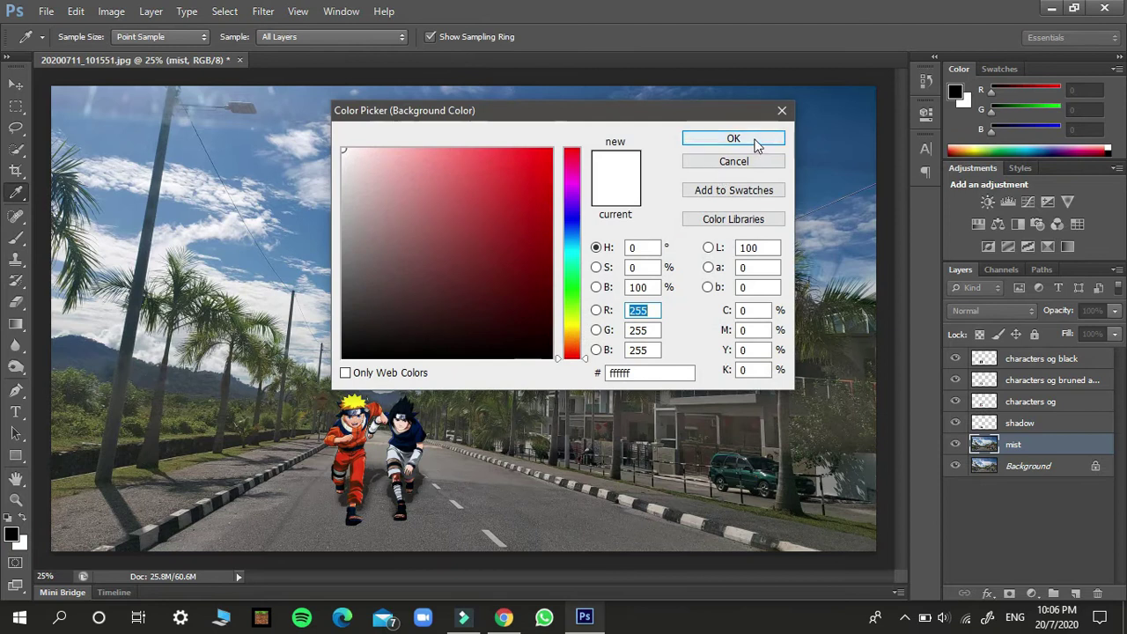
{"action": "left_click", "coordinate": [733, 139]}
{"action": "key", "text": "b"}
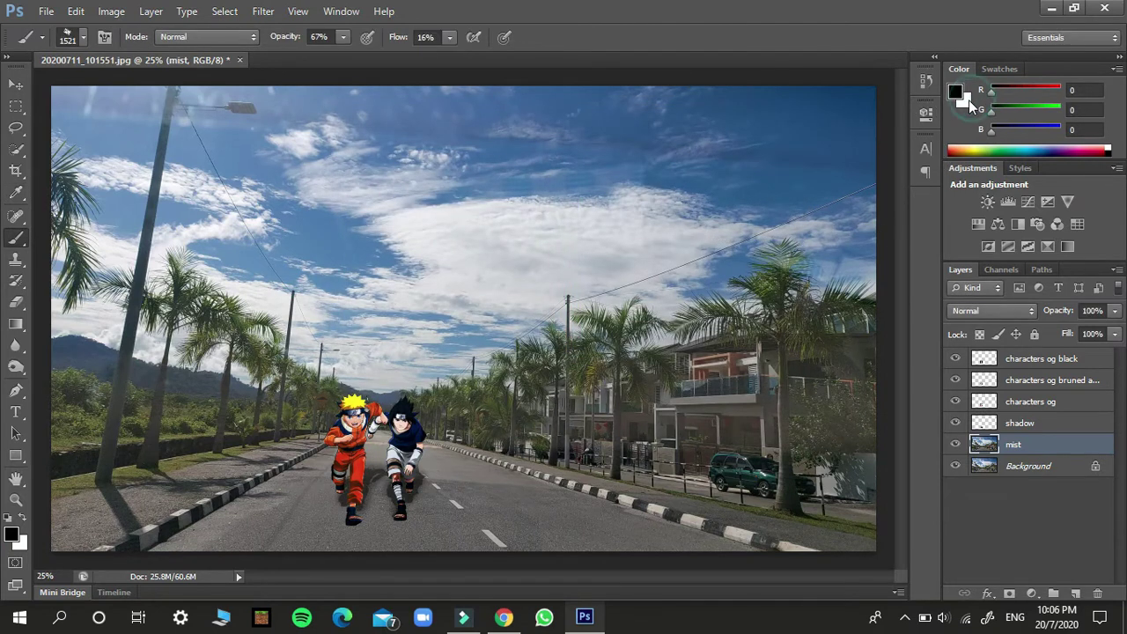
{"action": "left_click", "coordinate": [966, 100]}
{"action": "left_click", "coordinate": [966, 100]}
{"action": "left_click", "coordinate": [729, 144]}
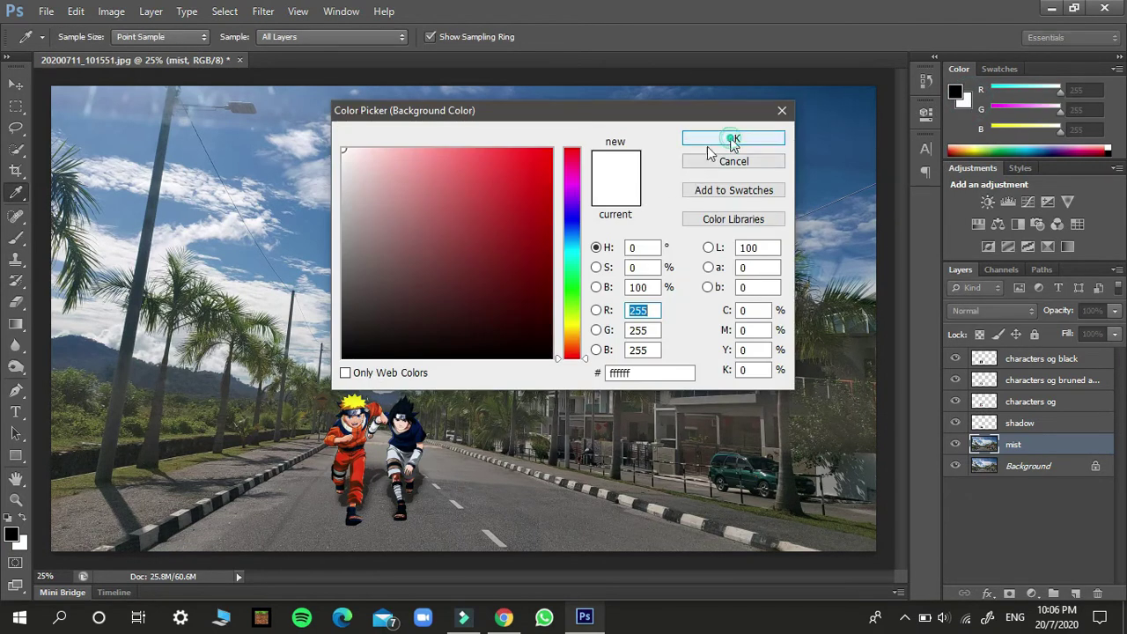
{"action": "left_click_drag", "start_coordinate": [549, 203], "coordinate": [534, 271]}
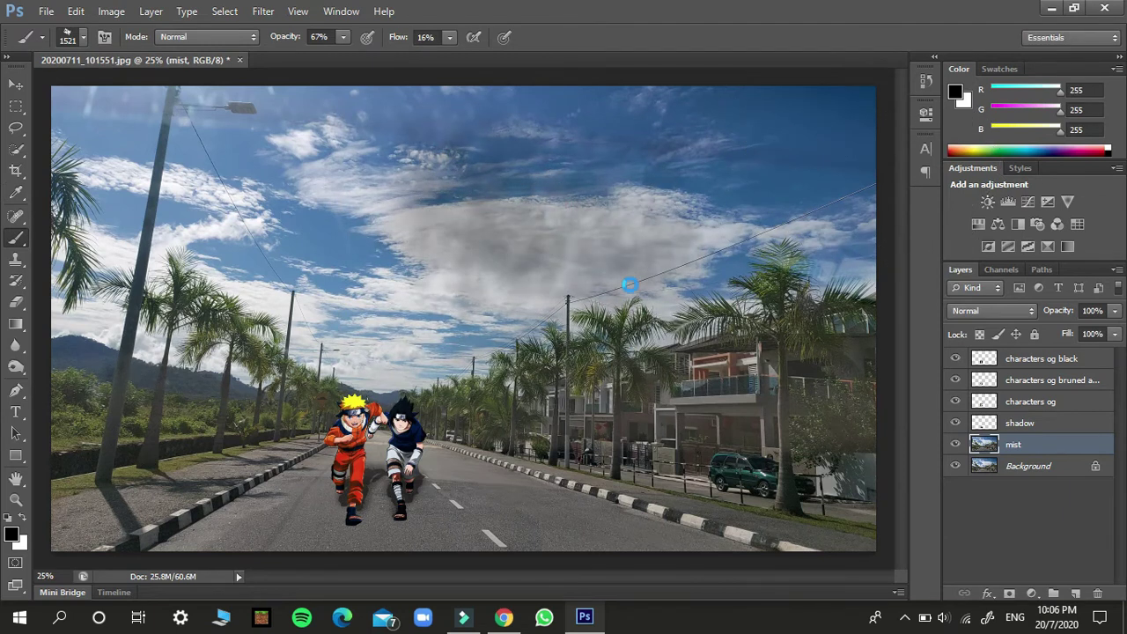
{"action": "key", "text": "ctrl+z"}
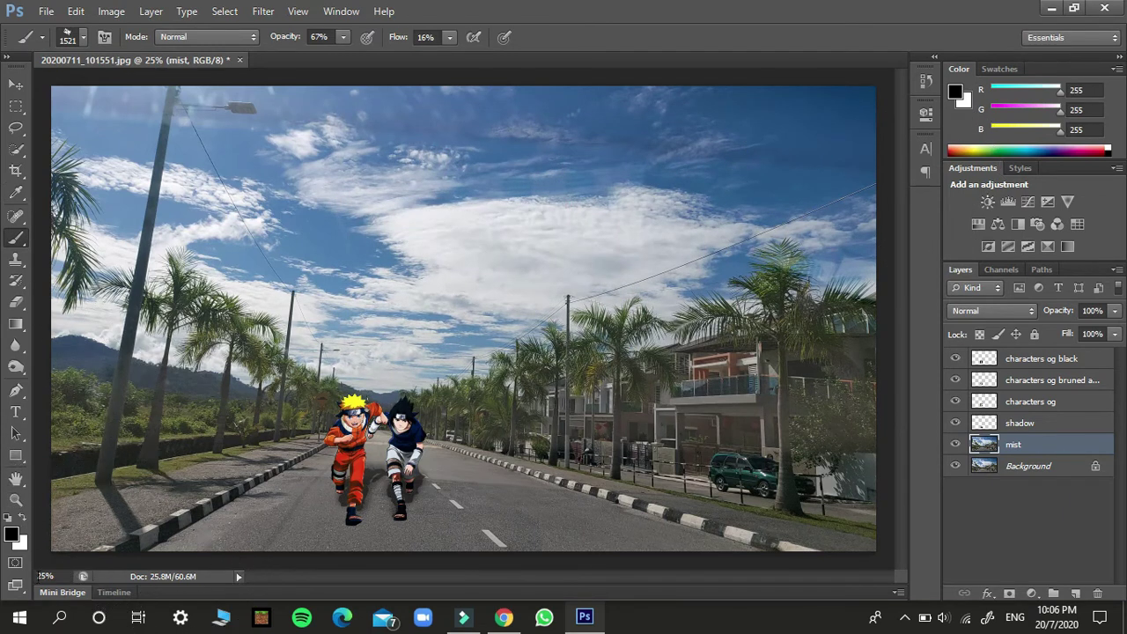
Swap the colours to make white the foreground, try a mist stroke across the sky and undo it
{"action": "left_click", "coordinate": [21, 516]}
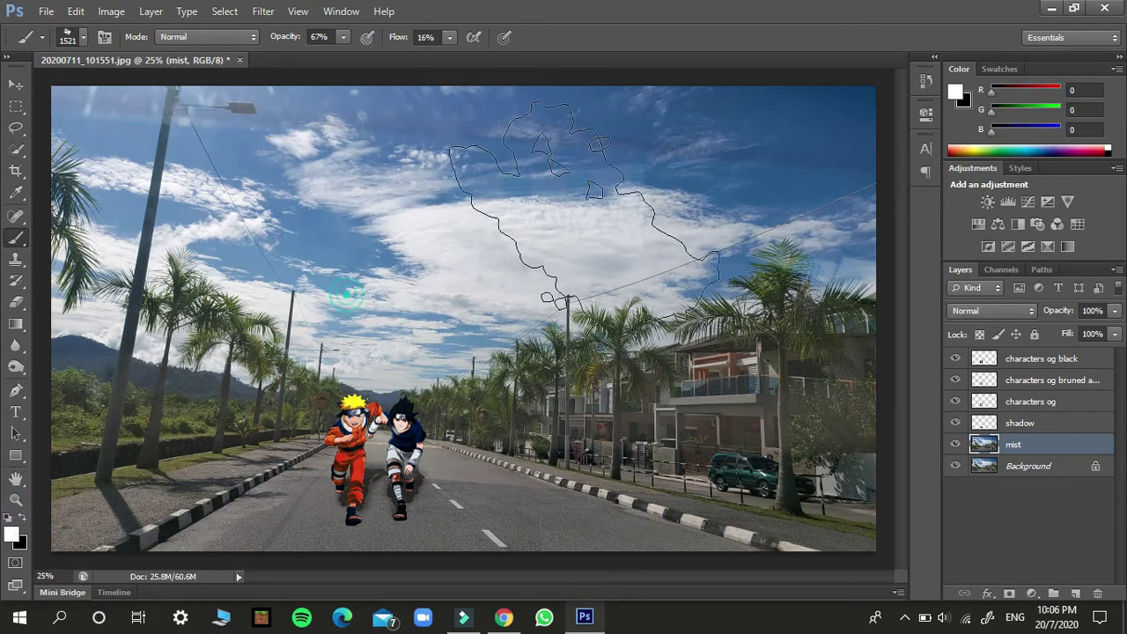
{"action": "mouse_move", "coordinate": [686, 270]}
{"action": "left_mouse_down"}
{"action": "mouse_move", "coordinate": [409, 167]}
{"action": "mouse_move", "coordinate": [474, 124]}
{"action": "left_mouse_up"}
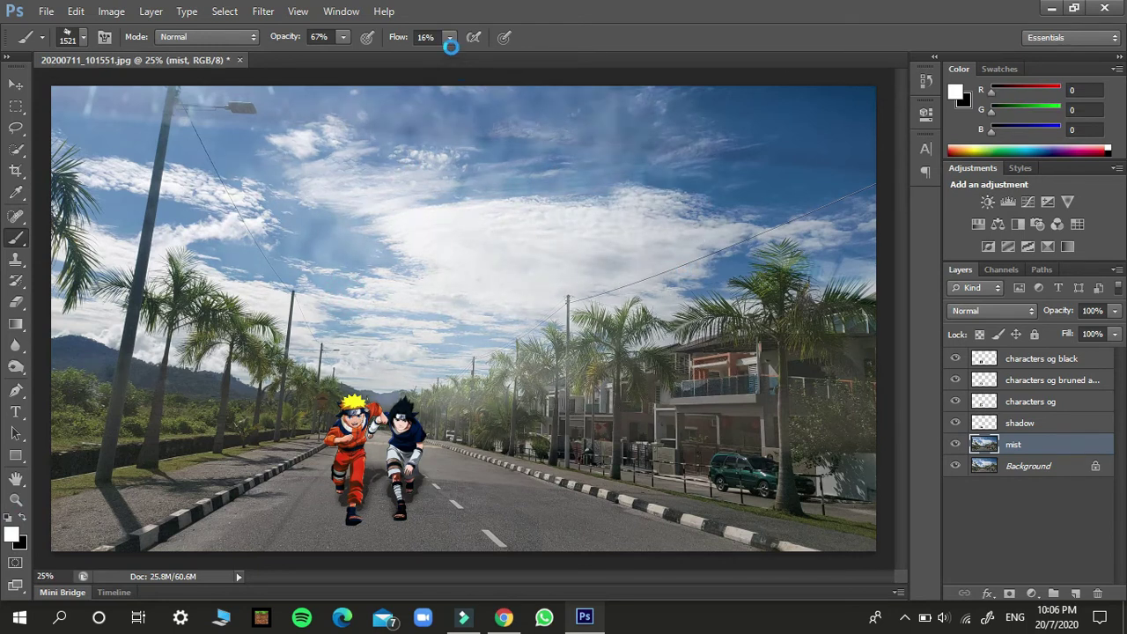
{"action": "key", "text": "ctrl+z"}
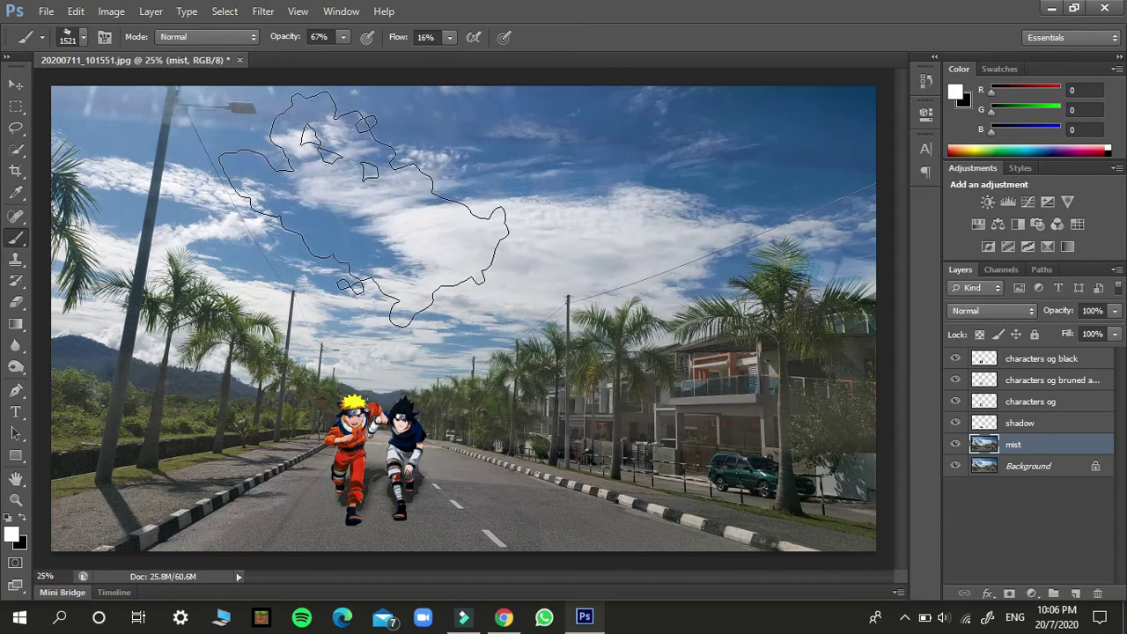
Set the brush flow to 23% and paint white mist over the sky and palms on the photo's left side, undoing the last stroke
{"action": "left_click", "coordinate": [445, 41]}
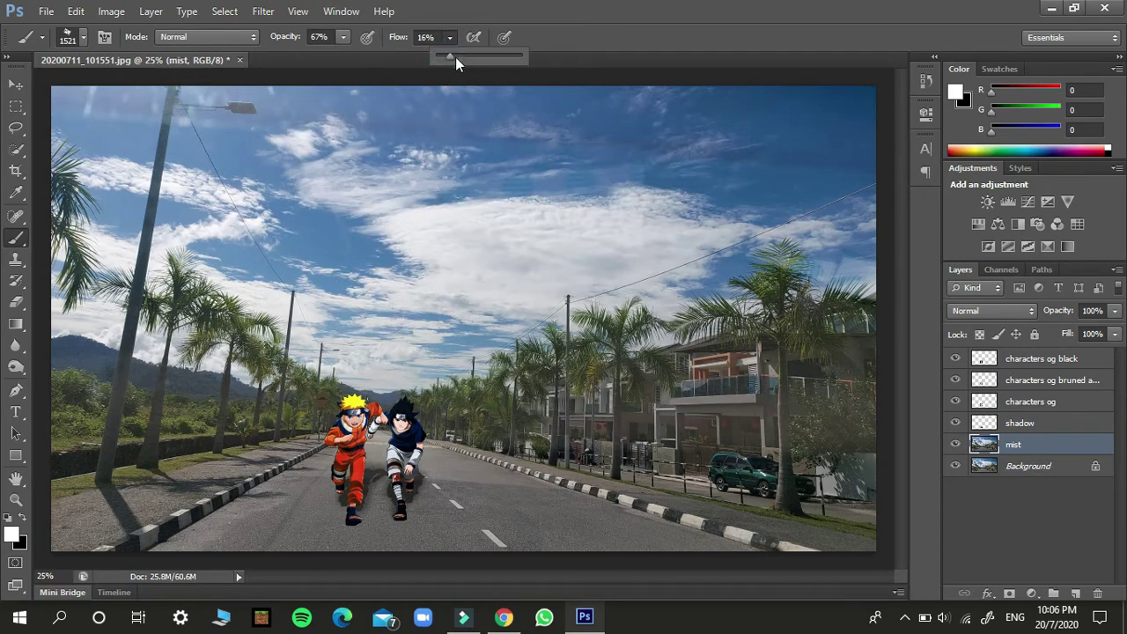
{"action": "left_click", "coordinate": [162, 165]}
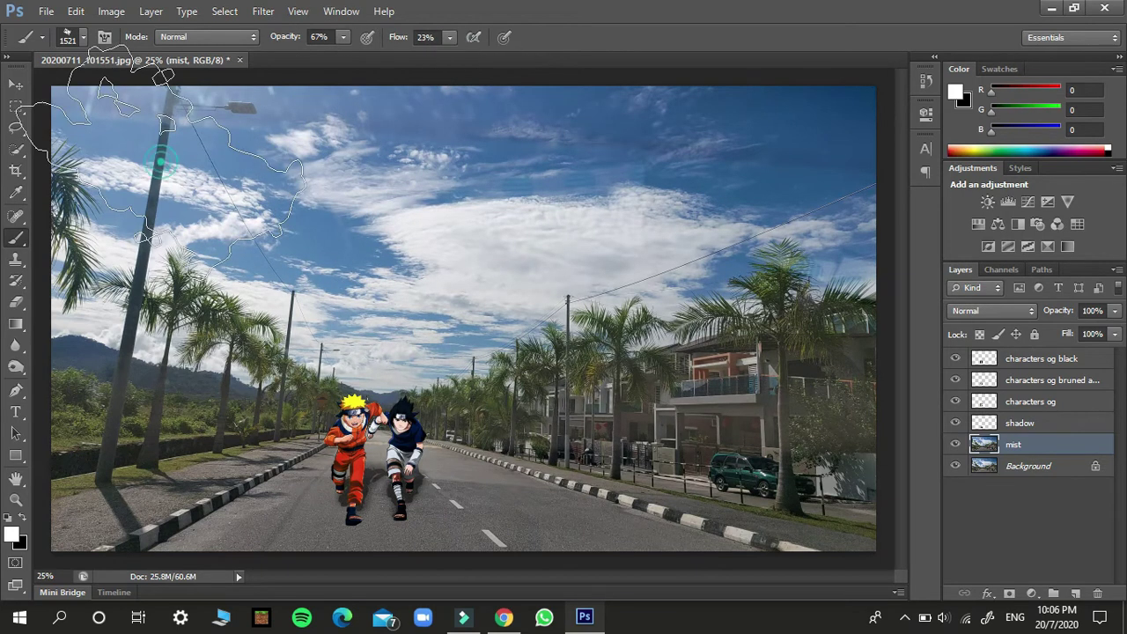
{"action": "mouse_move", "coordinate": [162, 165]}
{"action": "left_mouse_down"}
{"action": "mouse_move", "coordinate": [220, 264]}
{"action": "mouse_move", "coordinate": [185, 388]}
{"action": "mouse_move", "coordinate": [193, 458]}
{"action": "mouse_move", "coordinate": [175, 443]}
{"action": "mouse_move", "coordinate": [214, 460]}
{"action": "mouse_move", "coordinate": [294, 458]}
{"action": "mouse_move", "coordinate": [264, 475]}
{"action": "mouse_move", "coordinate": [459, 442]}
{"action": "left_mouse_up"}
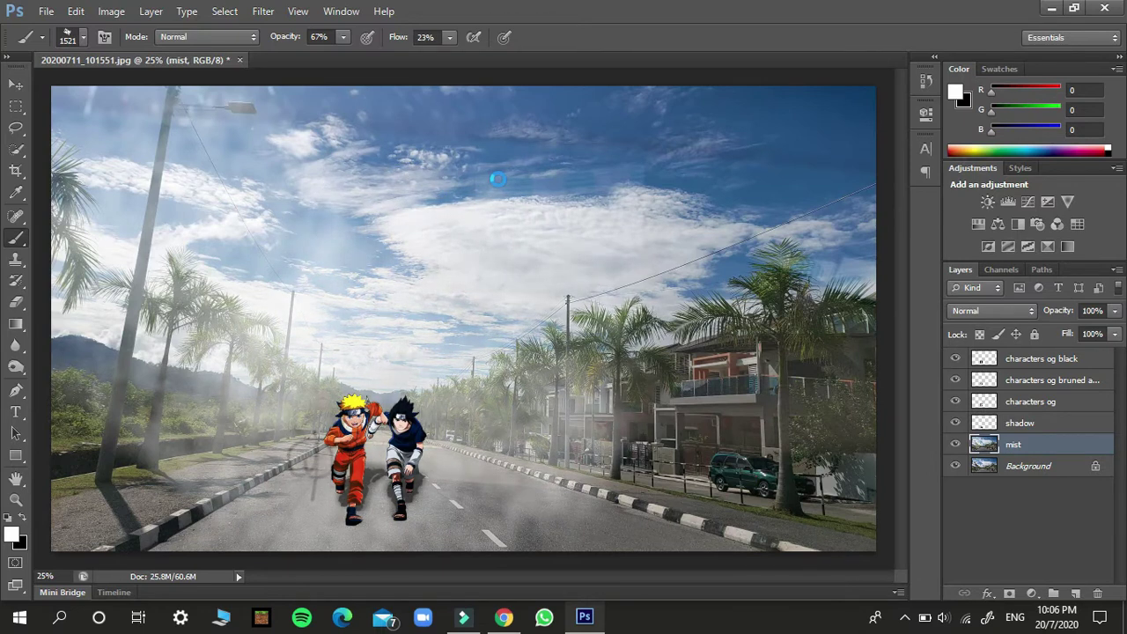
{"action": "key", "text": "ctrl+z"}
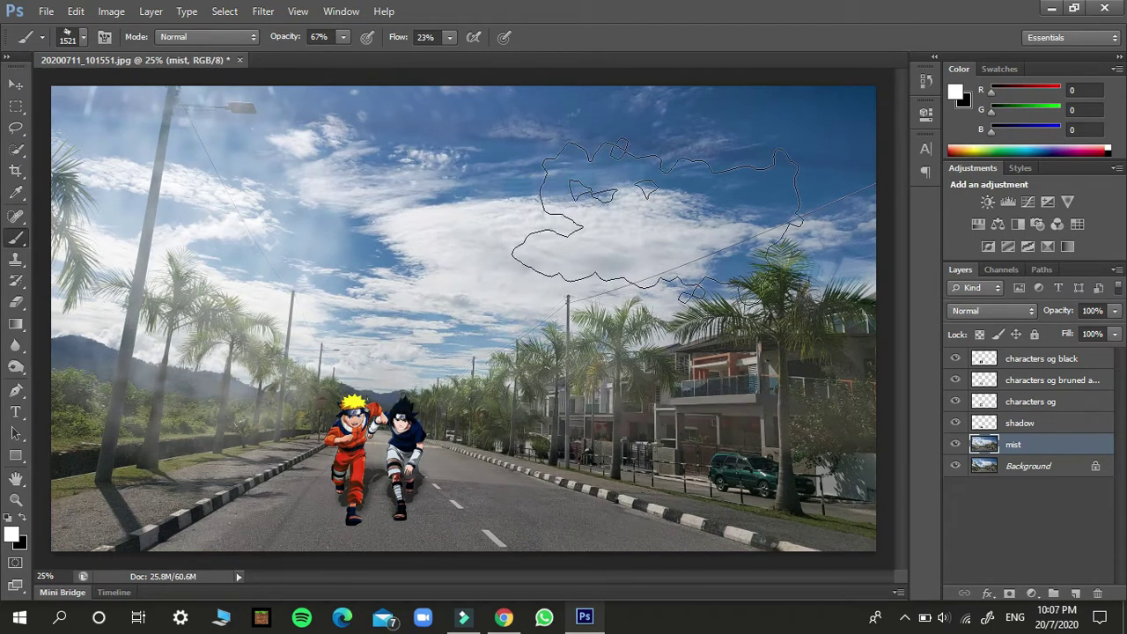
Paint more white mist across the sky, palms, houses and road, and delete the mist layer
{"action": "mouse_move", "coordinate": [576, 422]}
{"action": "left_mouse_down"}
{"action": "mouse_move", "coordinate": [625, 414]}
{"action": "mouse_move", "coordinate": [607, 431]}
{"action": "left_mouse_up"}
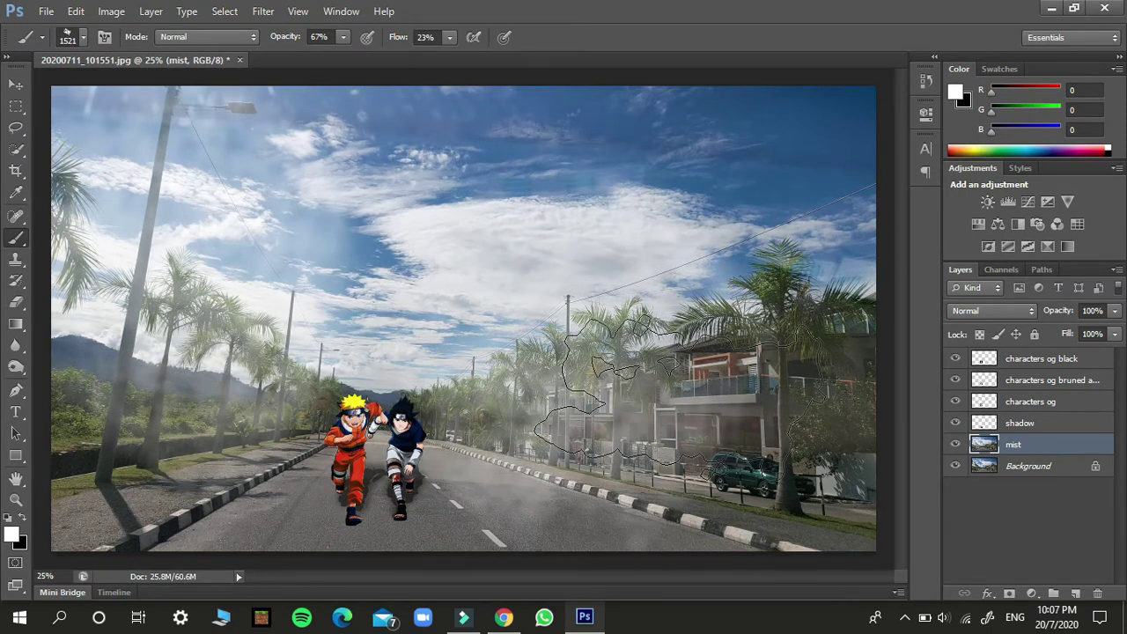
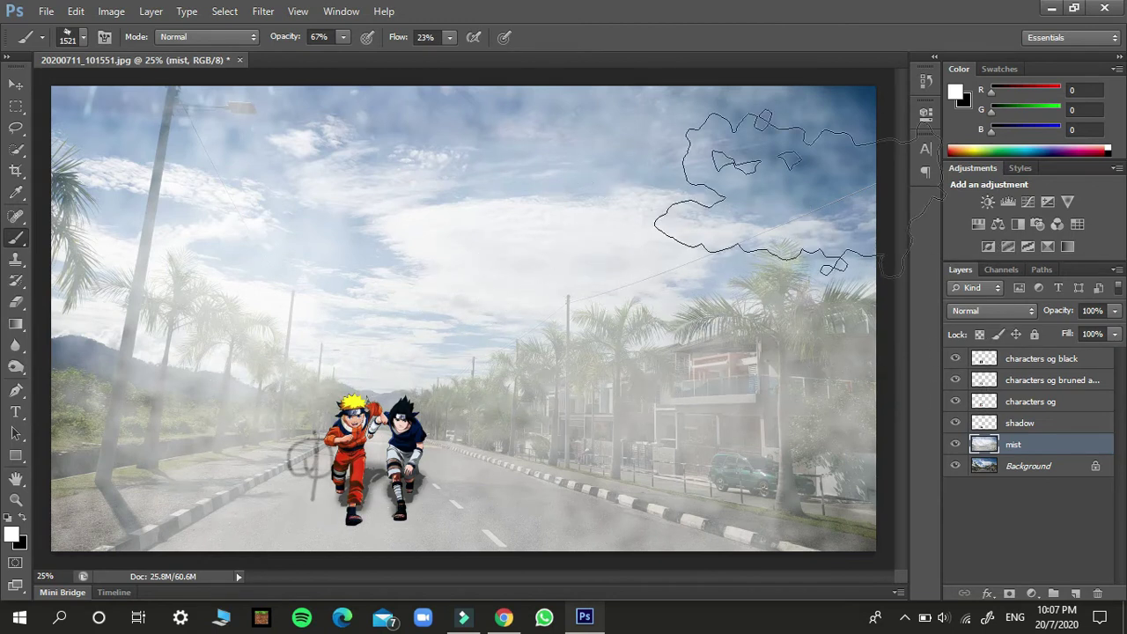
{"action": "mouse_move", "coordinate": [1019, 452]}
{"action": "left_mouse_down"}
{"action": "mouse_move", "coordinate": [1023, 399]}
{"action": "mouse_move", "coordinate": [1019, 451]}
{"action": "left_mouse_up"}
{"action": "right_click", "coordinate": [1017, 446]}
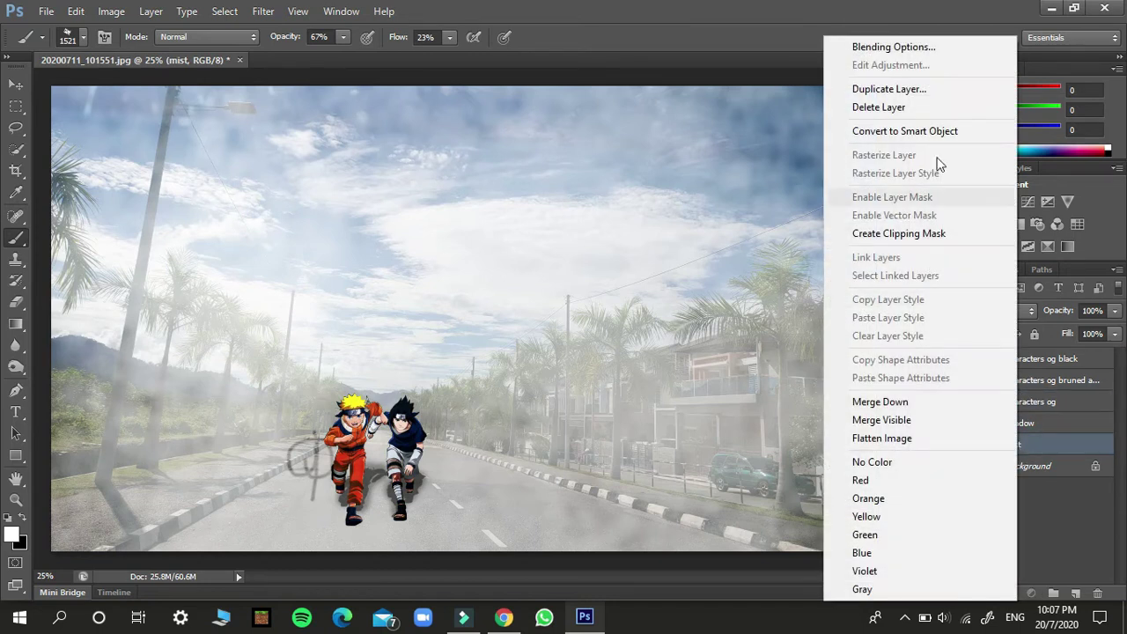
{"action": "left_click", "coordinate": [923, 107]}
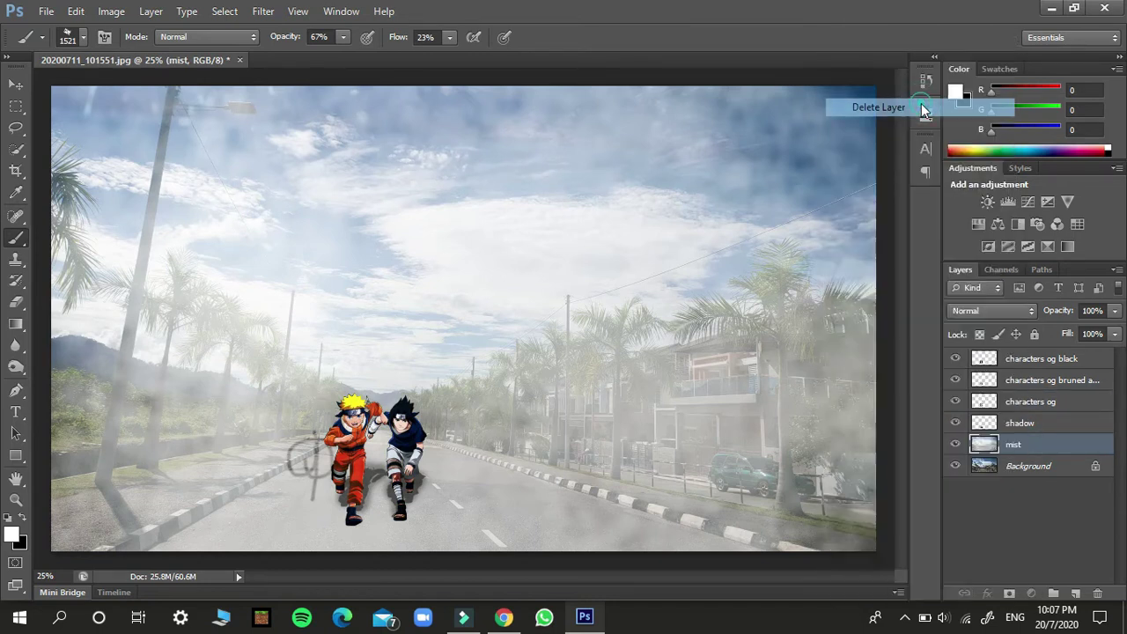
{"action": "left_click", "coordinate": [536, 231]}
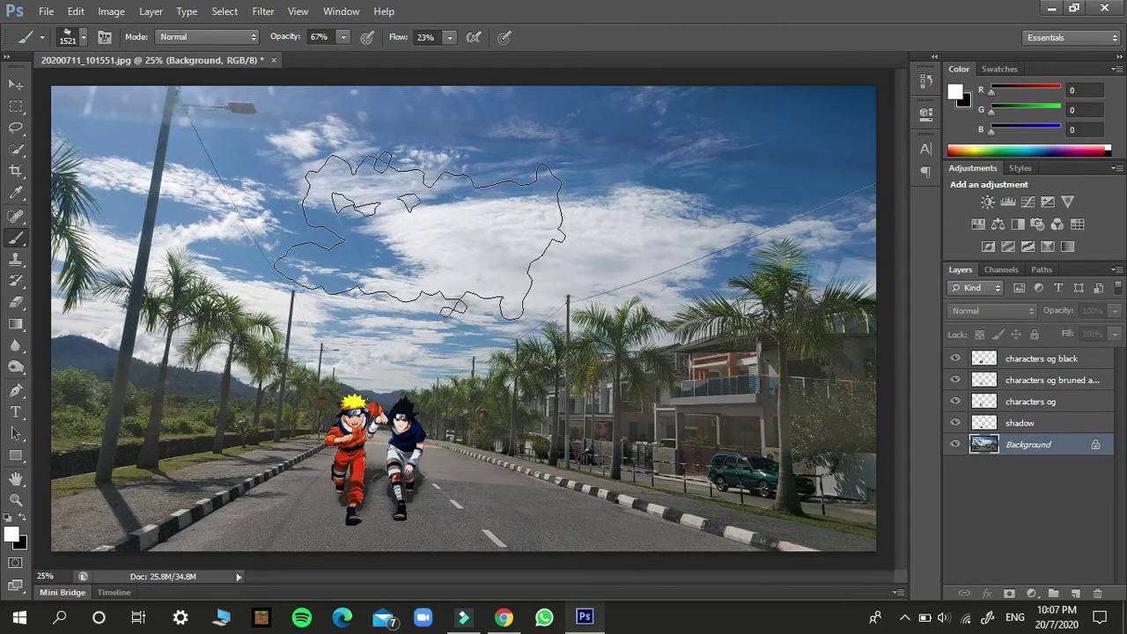
{"action": "key", "text": "ctrl+d"}
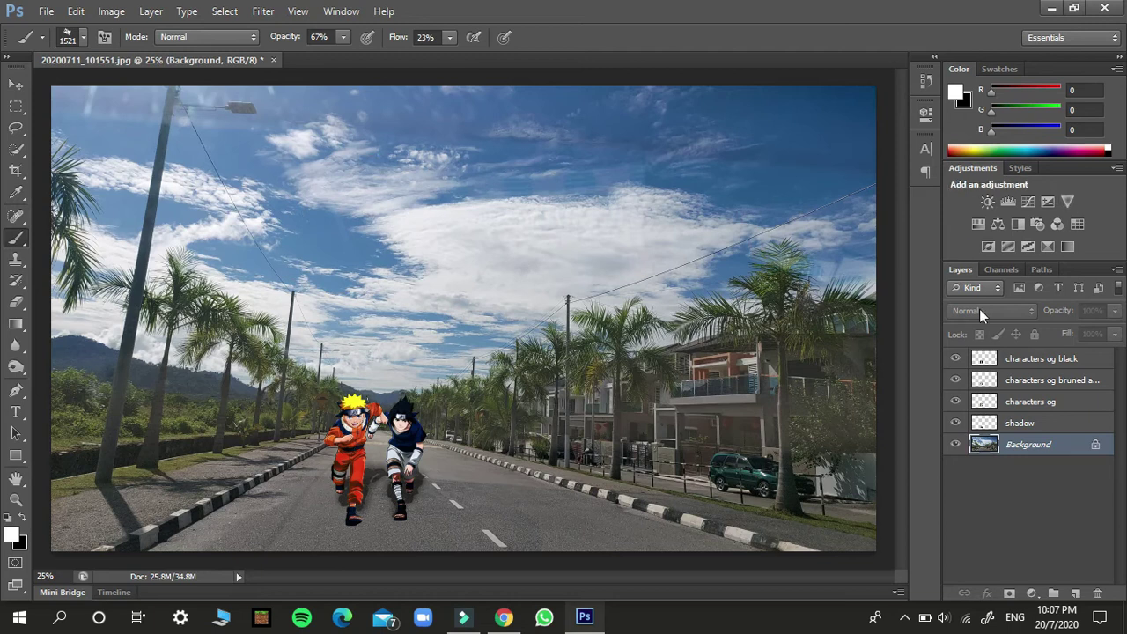
{"action": "left_click", "coordinate": [1078, 594]}
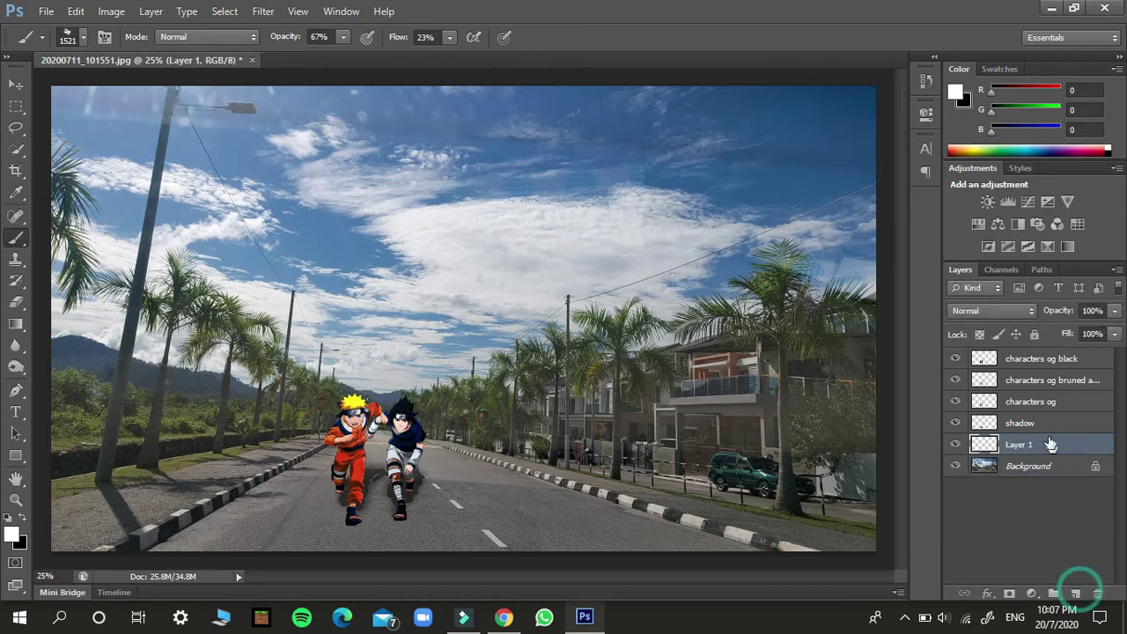
{"action": "left_click_drag", "start_coordinate": [1042, 445], "coordinate": [1046, 354]}
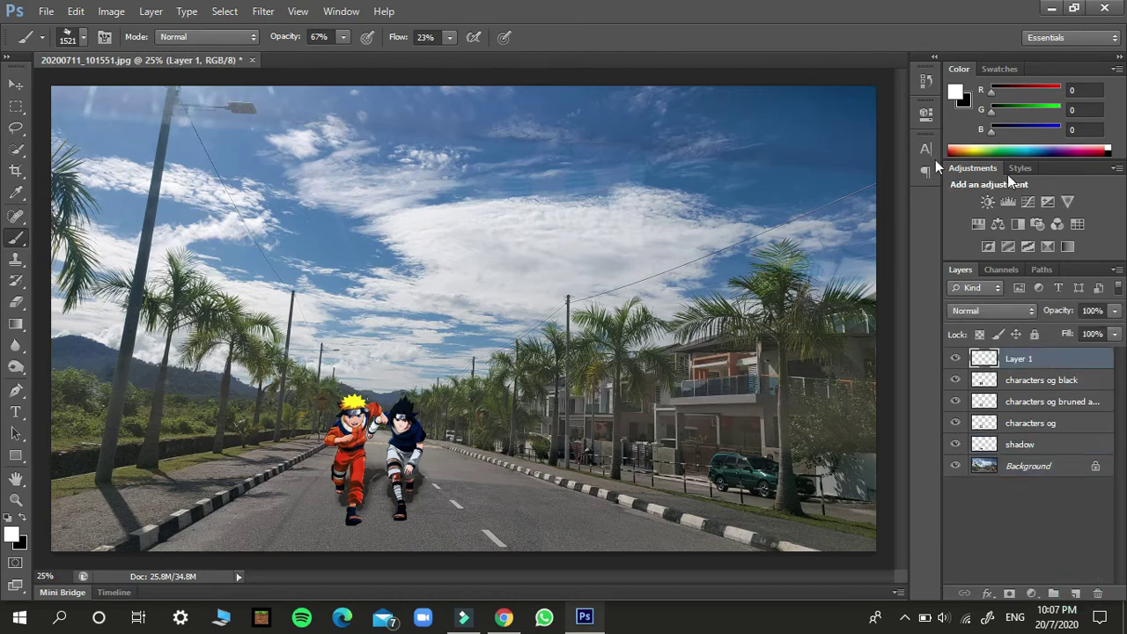
{"action": "left_click", "coordinate": [1017, 356]}
{"action": "key", "text": "Delete"}
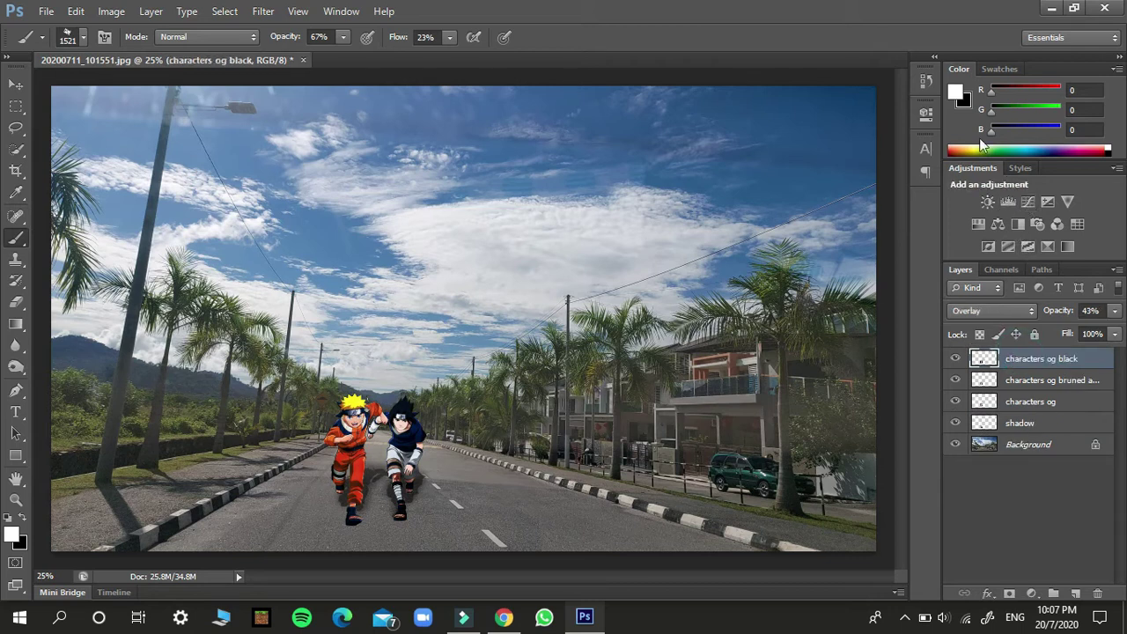
Add a Brightness/Contrast adjustment layer above the character layers with brightness at -93 and contrast at 43
{"action": "left_click", "coordinate": [987, 206]}
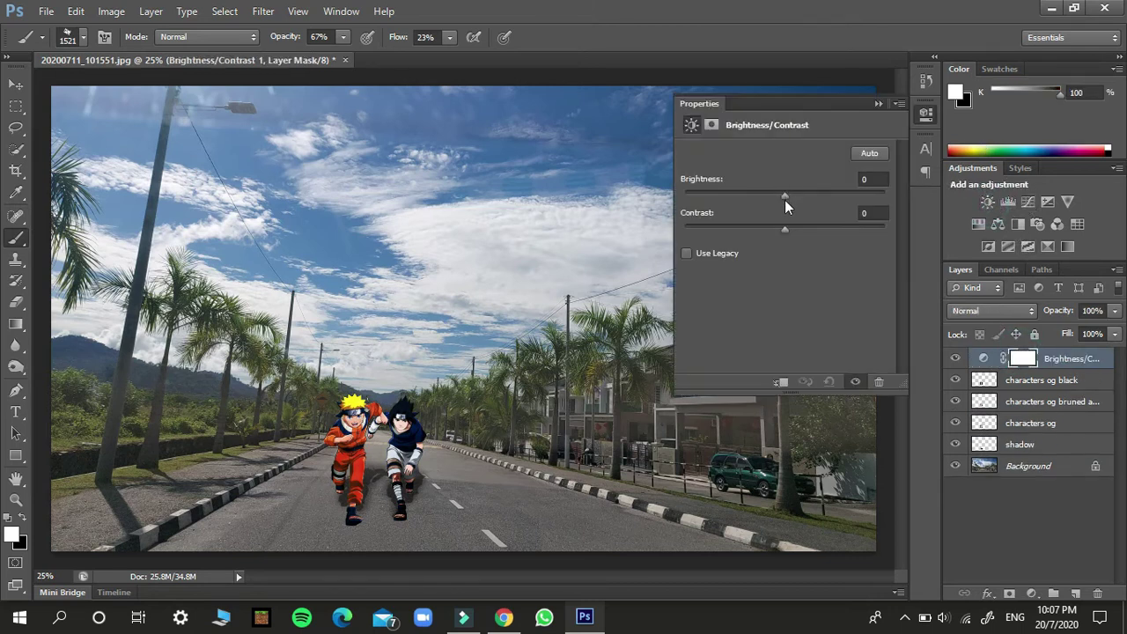
{"action": "left_click_drag", "start_coordinate": [785, 197], "coordinate": [715, 199]}
{"action": "left_click_drag", "start_coordinate": [784, 229], "coordinate": [949, 234]}
{"action": "left_click_drag", "start_coordinate": [770, 194], "coordinate": [723, 180]}
{"action": "mouse_move", "coordinate": [810, 228]}
{"action": "left_mouse_down"}
{"action": "mouse_move", "coordinate": [663, 229]}
{"action": "mouse_move", "coordinate": [832, 231]}
{"action": "left_mouse_up"}
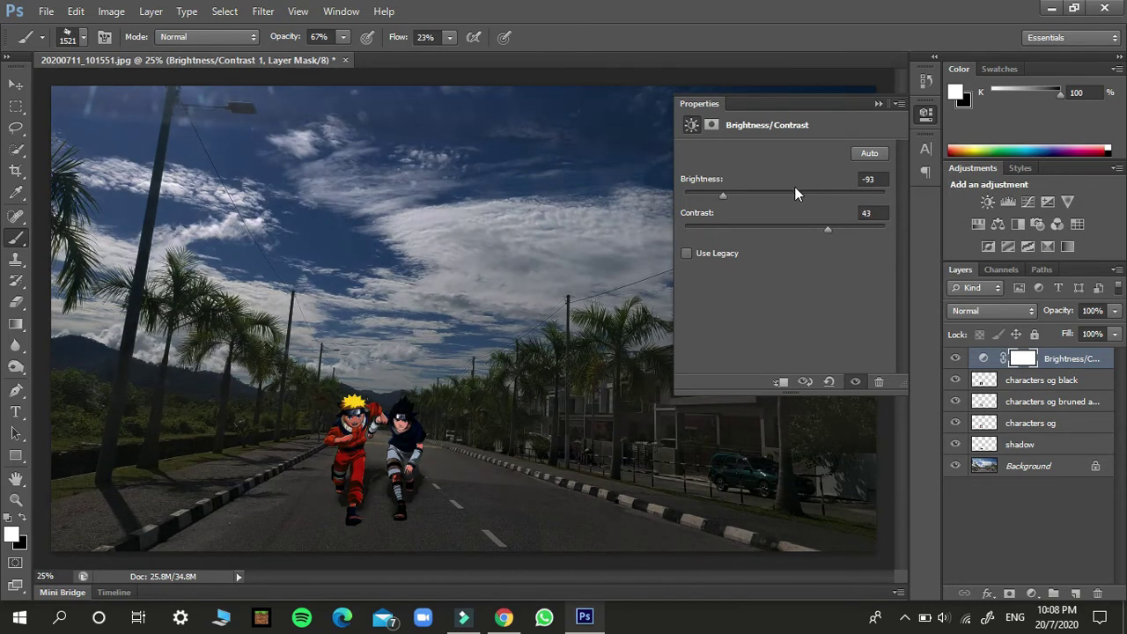
Set the Brightness/Contrast layer's contrast to 100 and its brightness to -83
{"action": "left_click_drag", "start_coordinate": [790, 194], "coordinate": [715, 194]}
{"action": "left_click_drag", "start_coordinate": [827, 228], "coordinate": [901, 261]}
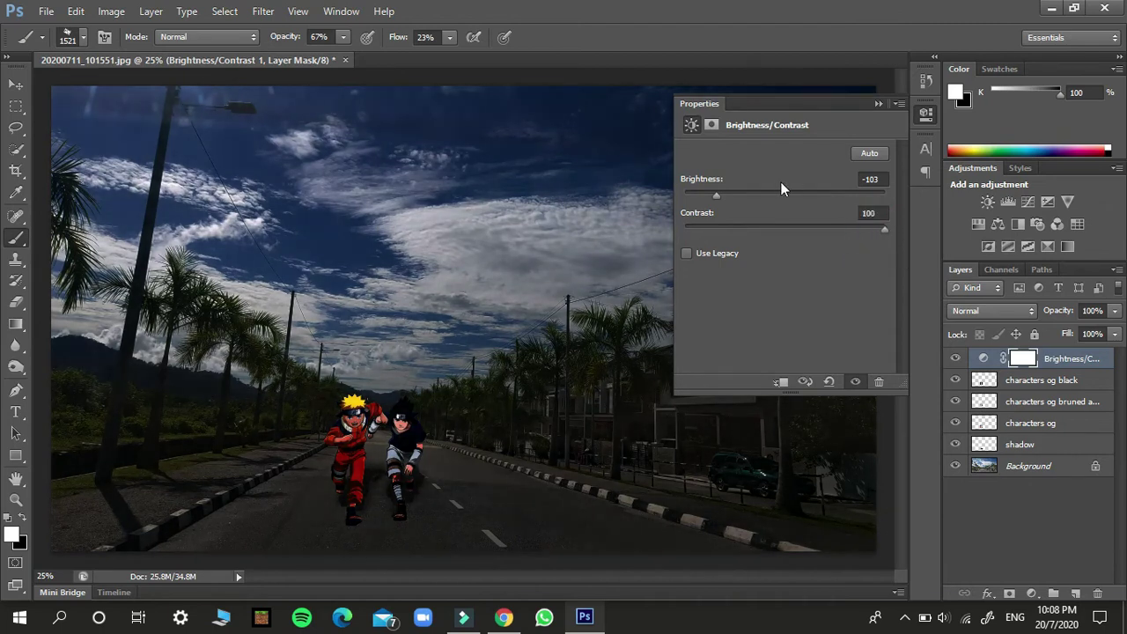
{"action": "left_click_drag", "start_coordinate": [771, 192], "coordinate": [729, 194]}
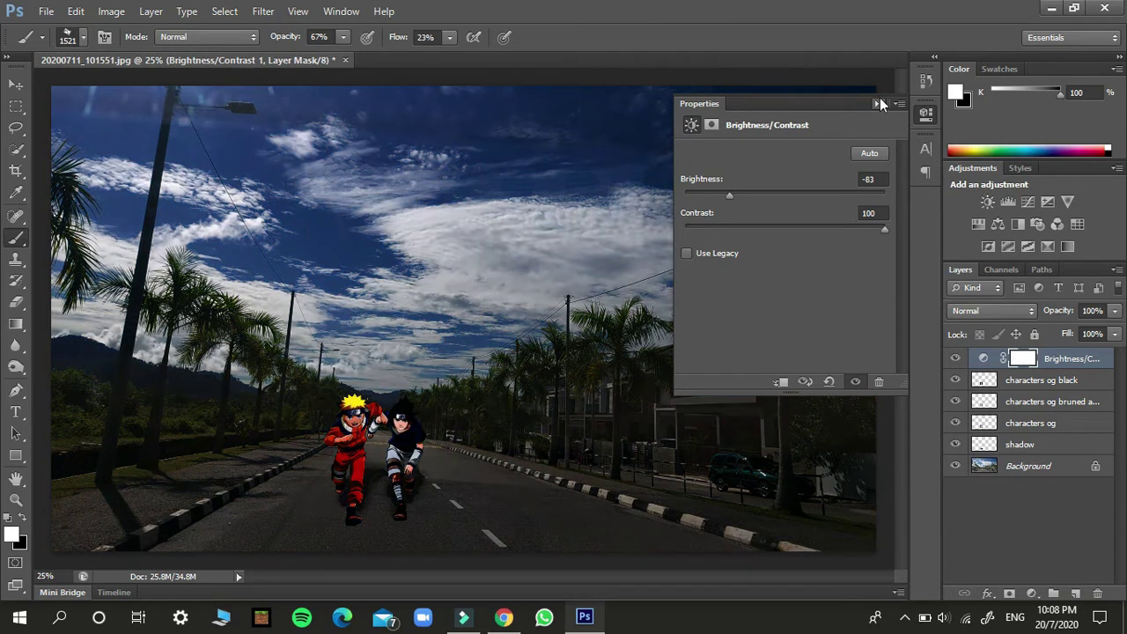
{"action": "left_click", "coordinate": [711, 125]}
{"action": "left_click", "coordinate": [711, 125]}
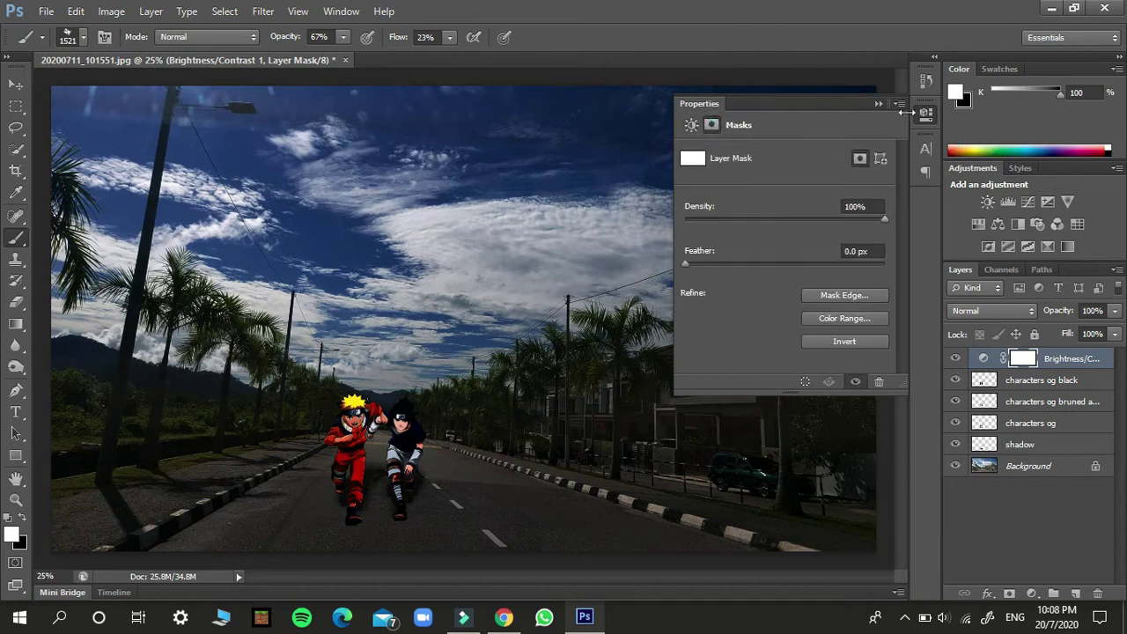
{"action": "left_click", "coordinate": [878, 104]}
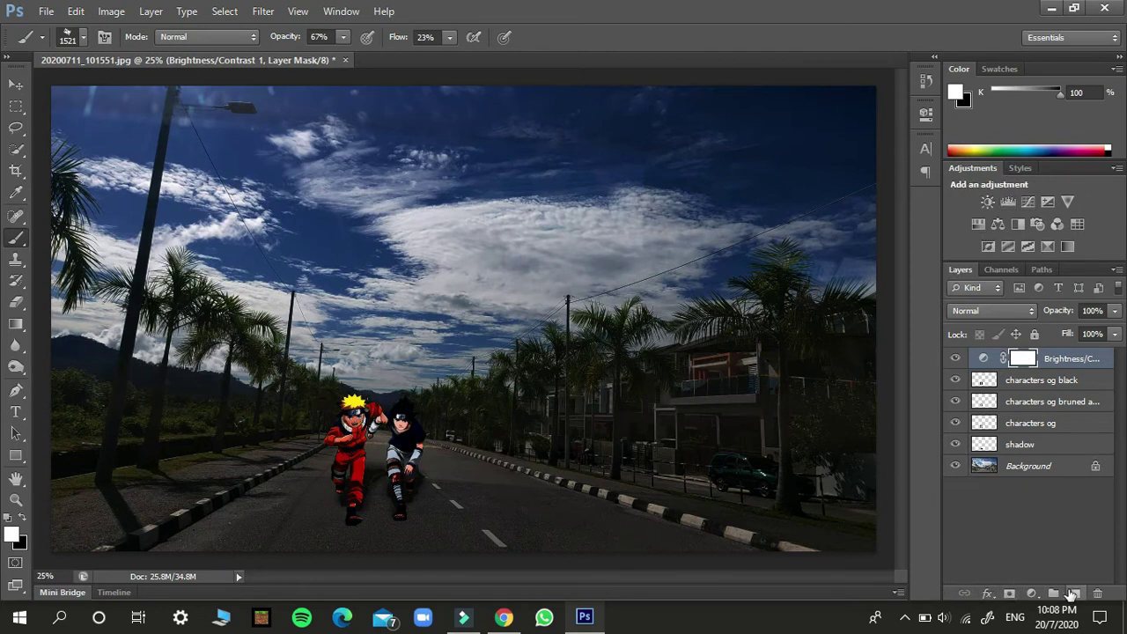
Try an Exposure adjustment layer above Brightness/Contrast with exposure at -2.42 and offset at 0
{"action": "left_click", "coordinate": [1050, 203]}
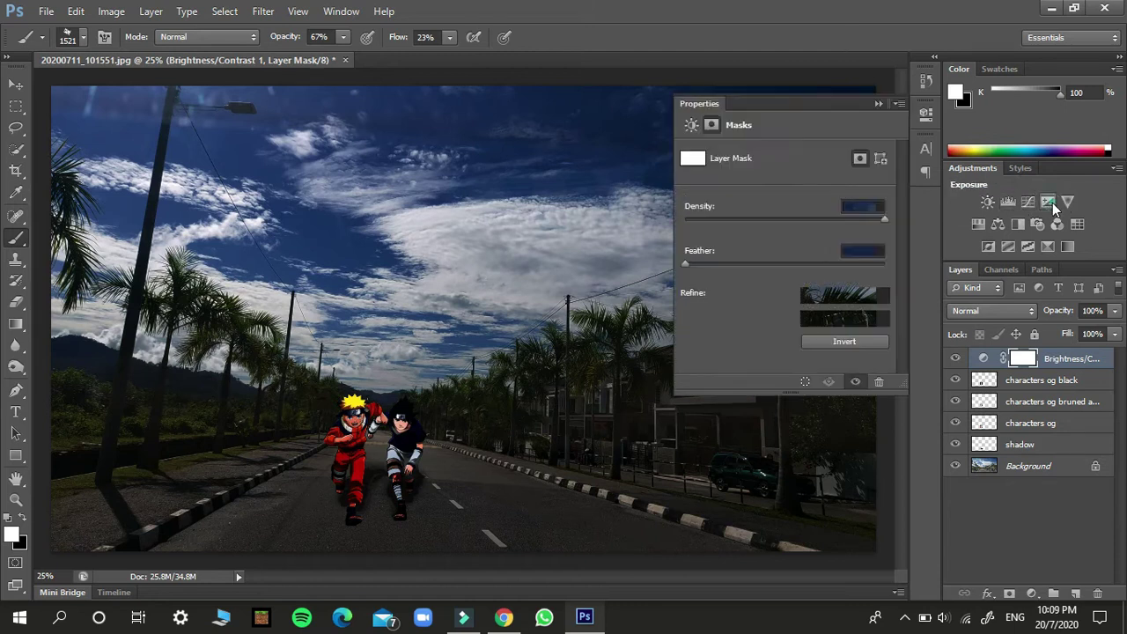
{"action": "mouse_move", "coordinate": [763, 195]}
{"action": "left_mouse_down"}
{"action": "mouse_move", "coordinate": [750, 195]}
{"action": "mouse_move", "coordinate": [934, 183]}
{"action": "mouse_move", "coordinate": [738, 195]}
{"action": "mouse_move", "coordinate": [936, 180]}
{"action": "mouse_move", "coordinate": [747, 192]}
{"action": "left_mouse_up"}
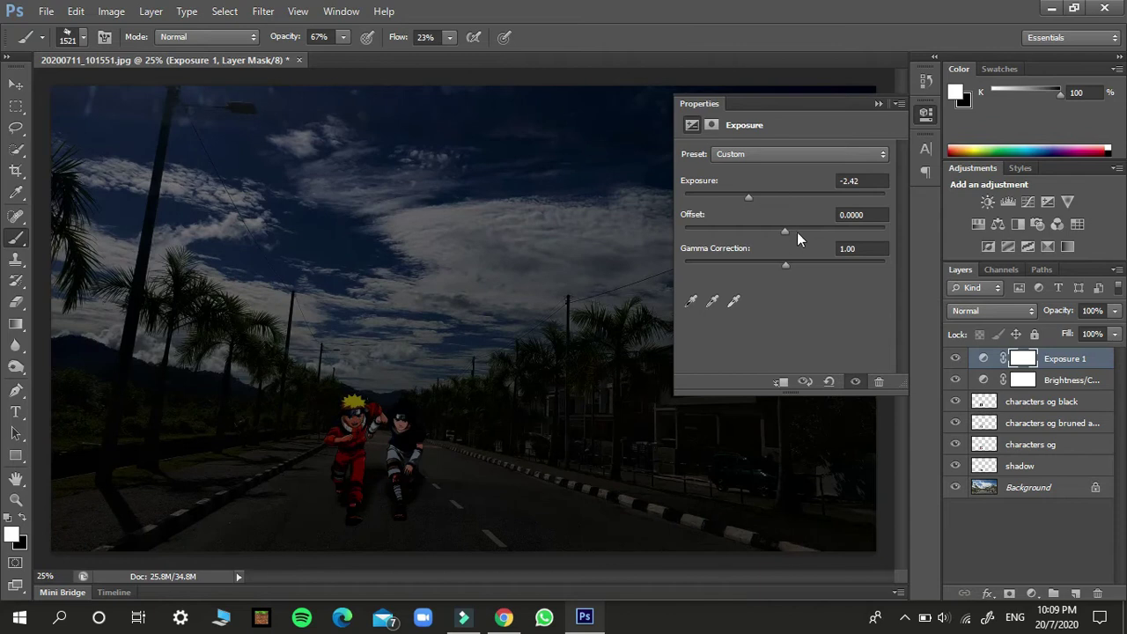
{"action": "mouse_move", "coordinate": [797, 231]}
{"action": "left_mouse_down"}
{"action": "mouse_move", "coordinate": [857, 234]}
{"action": "mouse_move", "coordinate": [846, 221]}
{"action": "mouse_move", "coordinate": [697, 249]}
{"action": "mouse_move", "coordinate": [791, 241]}
{"action": "left_mouse_up"}
{"action": "left_click", "coordinate": [855, 220]}
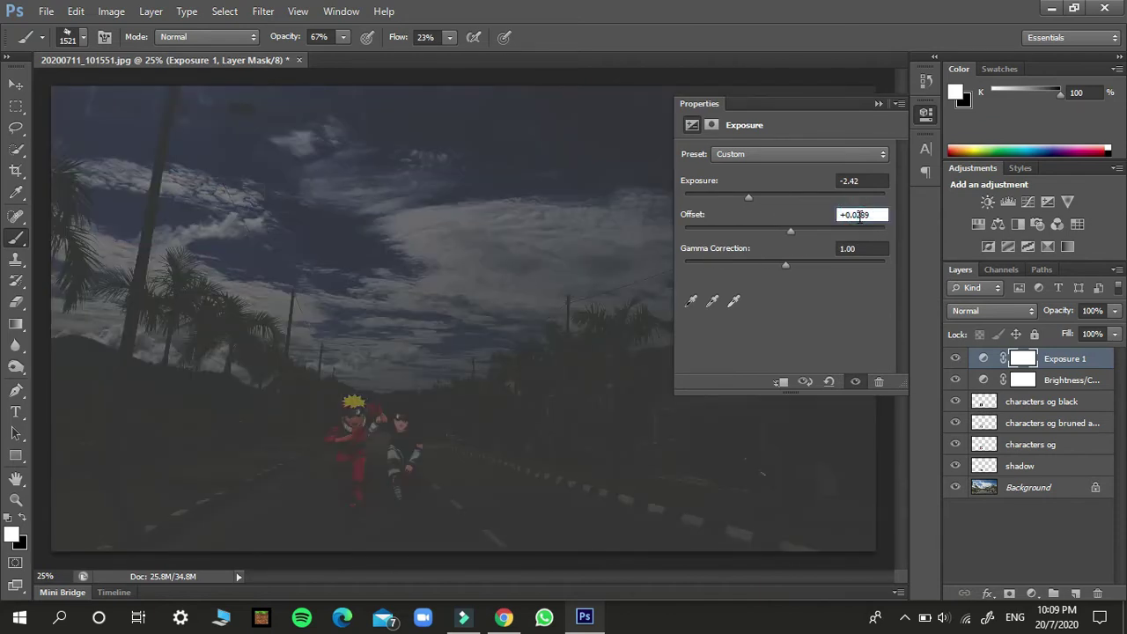
{"action": "key", "text": "BackSpace"}
{"action": "key", "text": "BackSpace"}
{"action": "key", "text": "BackSpace"}
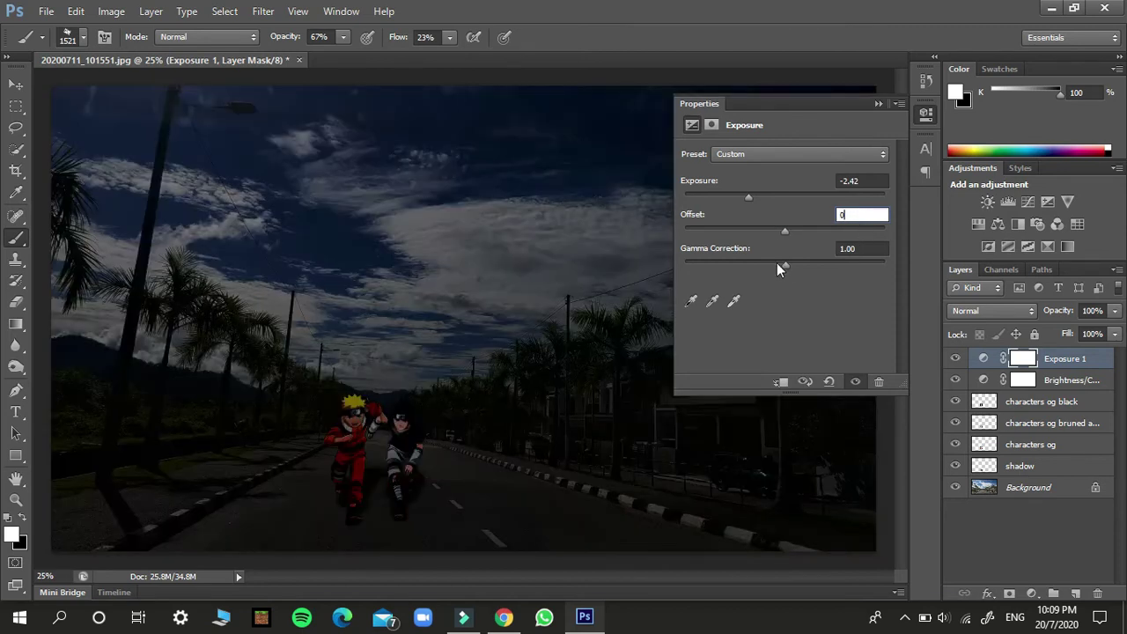
Try gamma correction 2.71 on the Exposure layer, and lower it to the minimum of 0.01
{"action": "left_click_drag", "start_coordinate": [777, 268], "coordinate": [721, 278]}
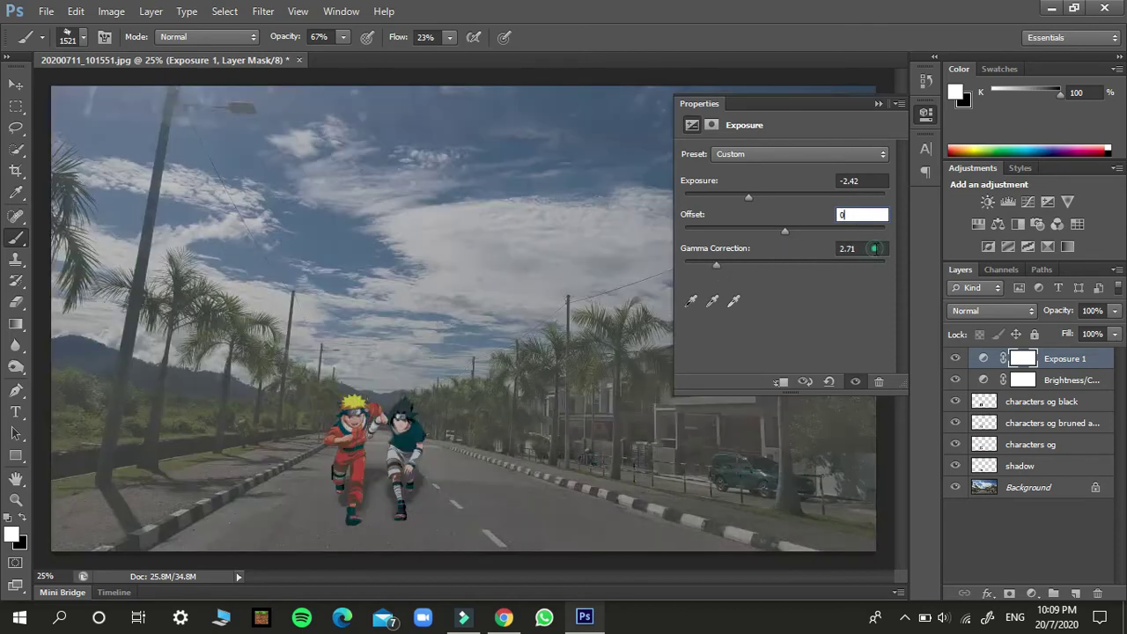
{"action": "key", "text": "Tab"}
{"action": "type", "text": "0"}
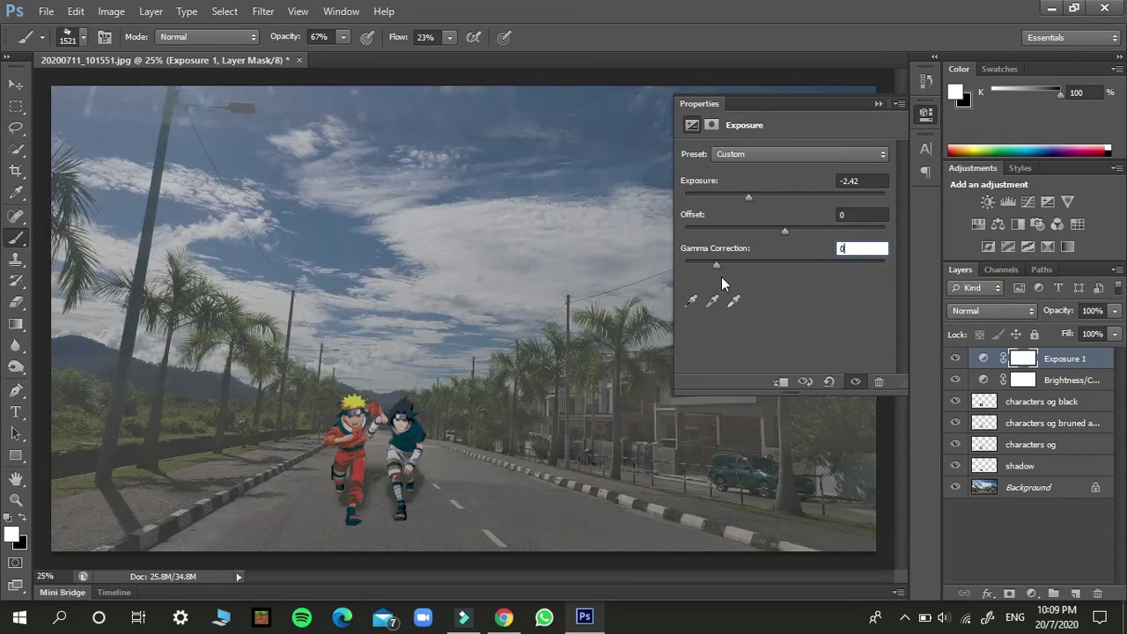
{"action": "left_click", "coordinate": [878, 104]}
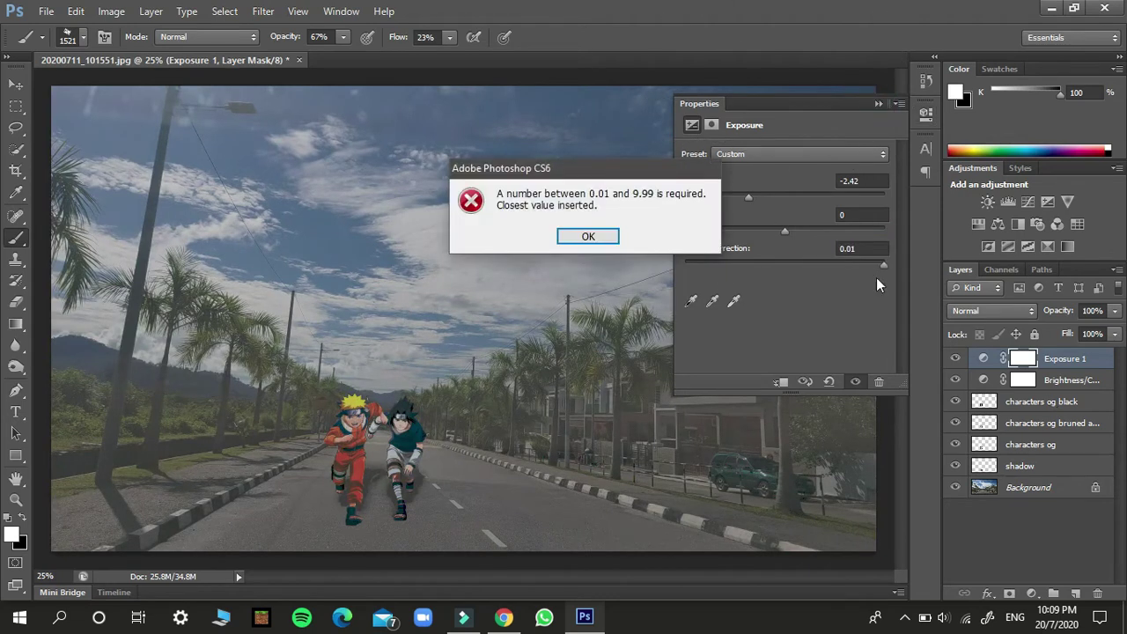
{"action": "left_click", "coordinate": [597, 238]}
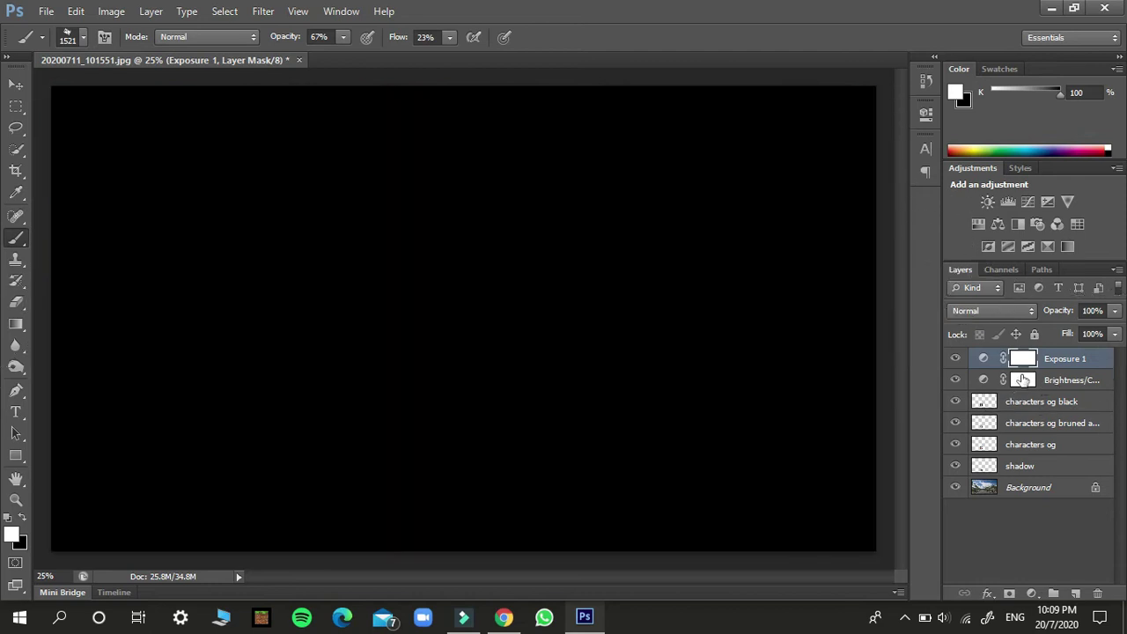
Toggle the Exposure layer's visibility to compare the image, and delete that layer
{"action": "left_click", "coordinate": [956, 358]}
{"action": "left_click", "coordinate": [955, 358]}
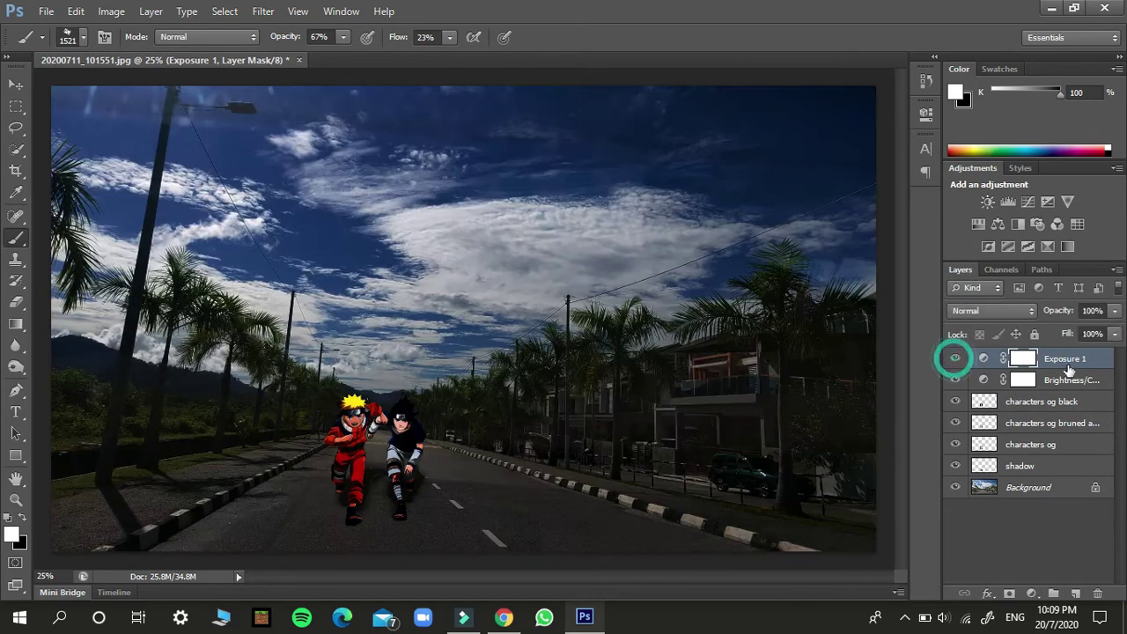
{"action": "left_click", "coordinate": [1067, 361]}
{"action": "key", "text": "Delete"}
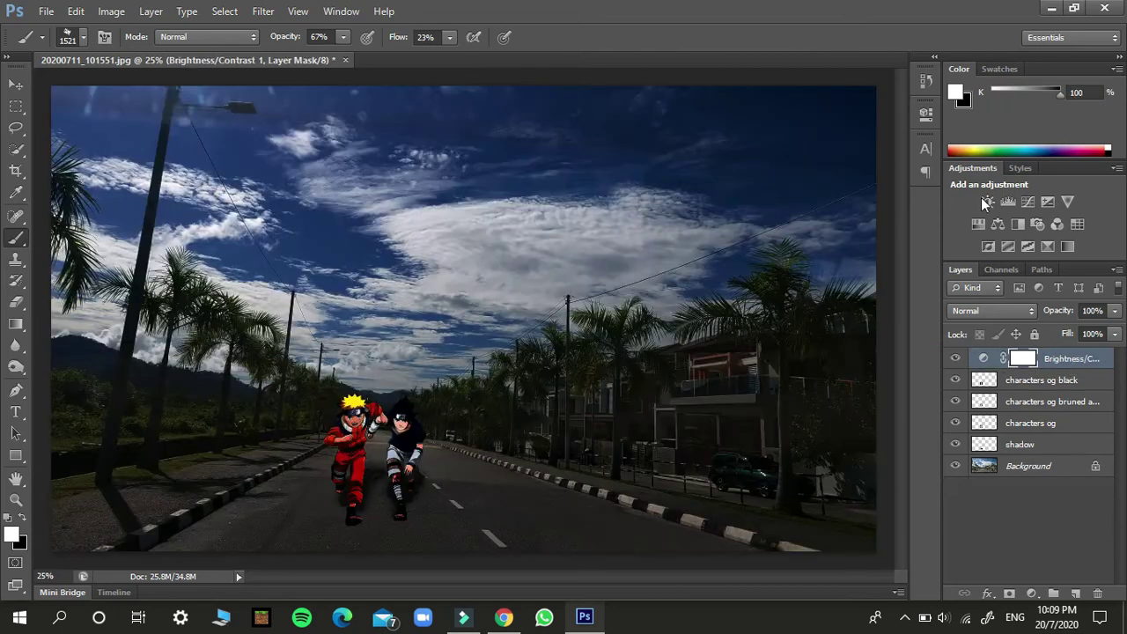
Add a new Exposure adjustment layer on top and set its exposure to -2.20
{"action": "left_click", "coordinate": [1042, 201]}
{"action": "left_click", "coordinate": [752, 196]}
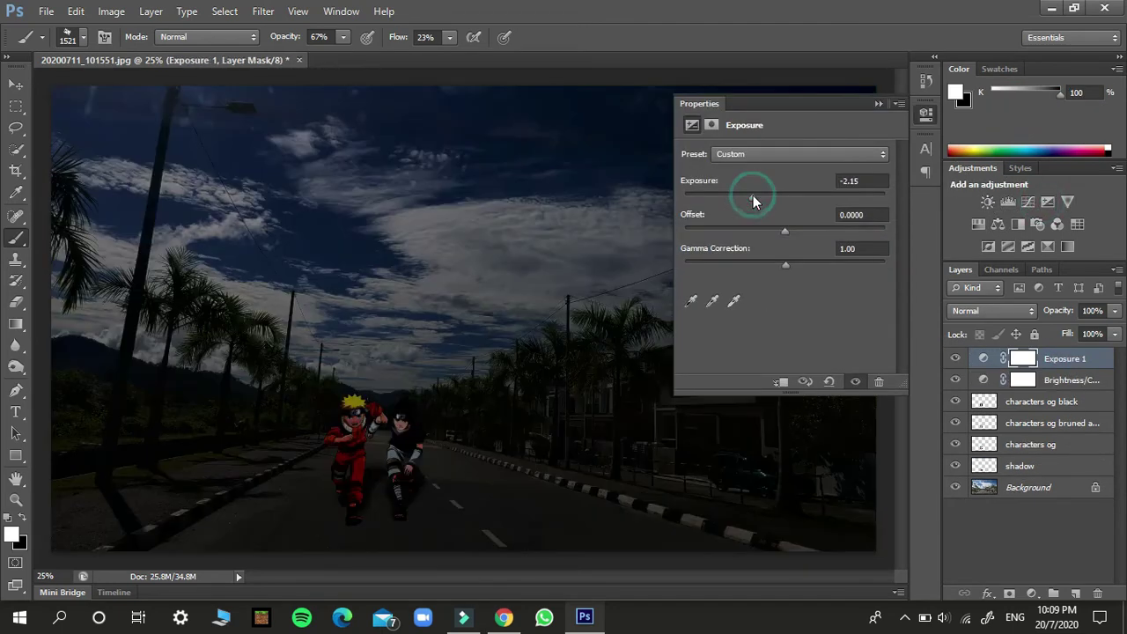
{"action": "left_click_drag", "start_coordinate": [751, 195], "coordinate": [747, 194]}
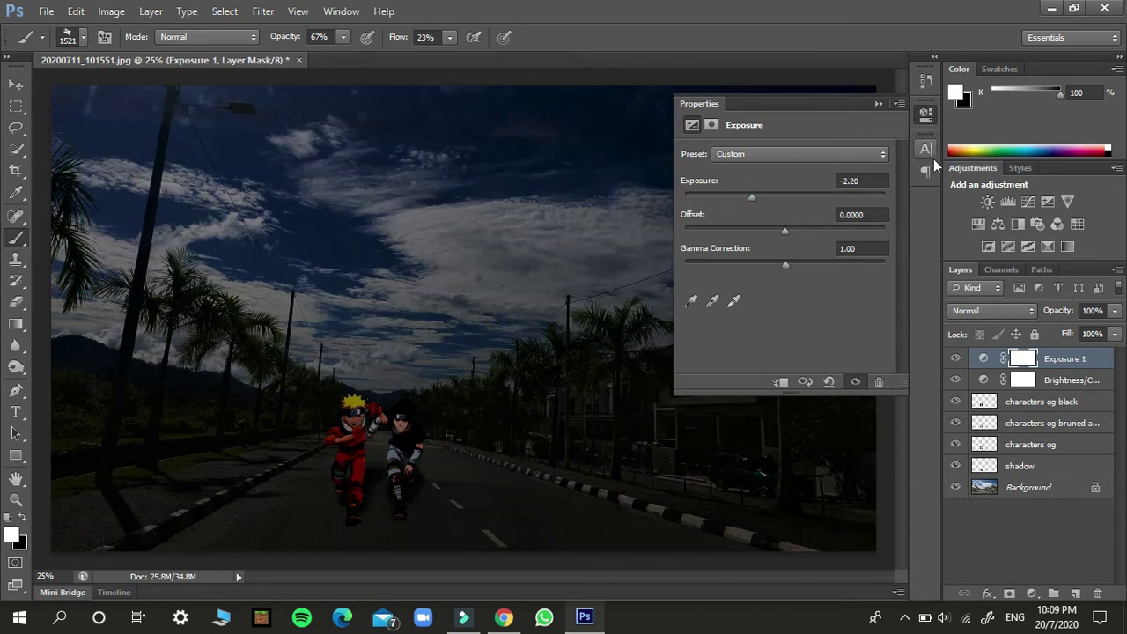
Set the Brightness/Contrast layer's brightness to -58 and hide the layer
{"action": "left_click", "coordinate": [1039, 378]}
{"action": "mouse_move", "coordinate": [732, 193]}
{"action": "left_mouse_down"}
{"action": "mouse_move", "coordinate": [838, 193]}
{"action": "mouse_move", "coordinate": [746, 194]}
{"action": "left_mouse_up"}
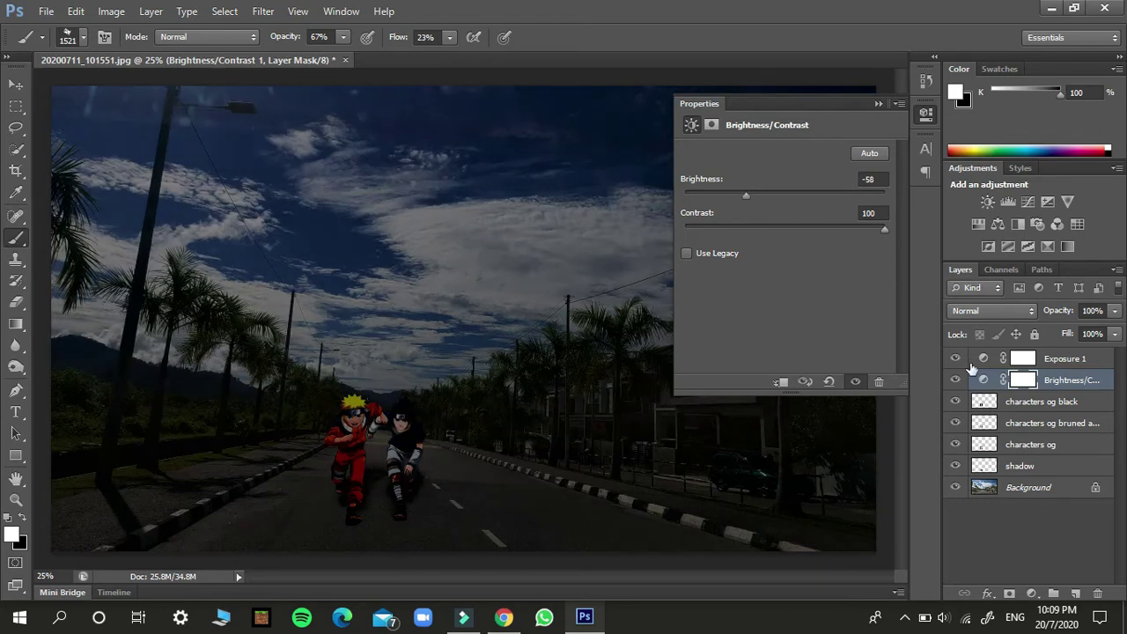
{"action": "left_click", "coordinate": [955, 379]}
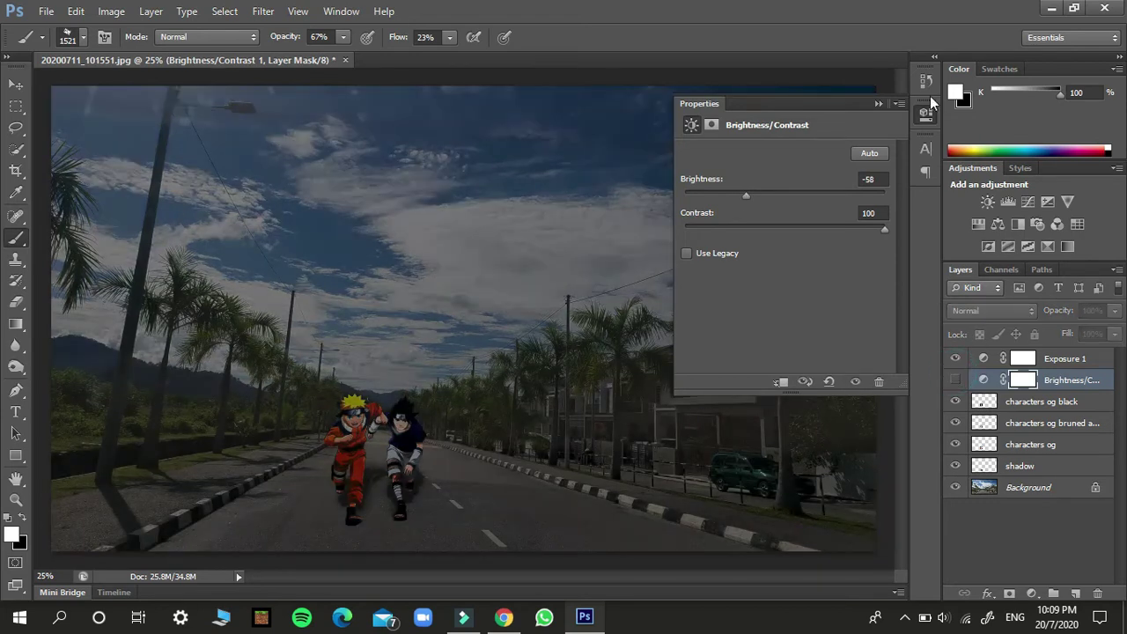
{"action": "left_click", "coordinate": [879, 103]}
Set the Exposure adjustment layer's exposure to -0.28
{"action": "left_click", "coordinate": [1065, 360]}
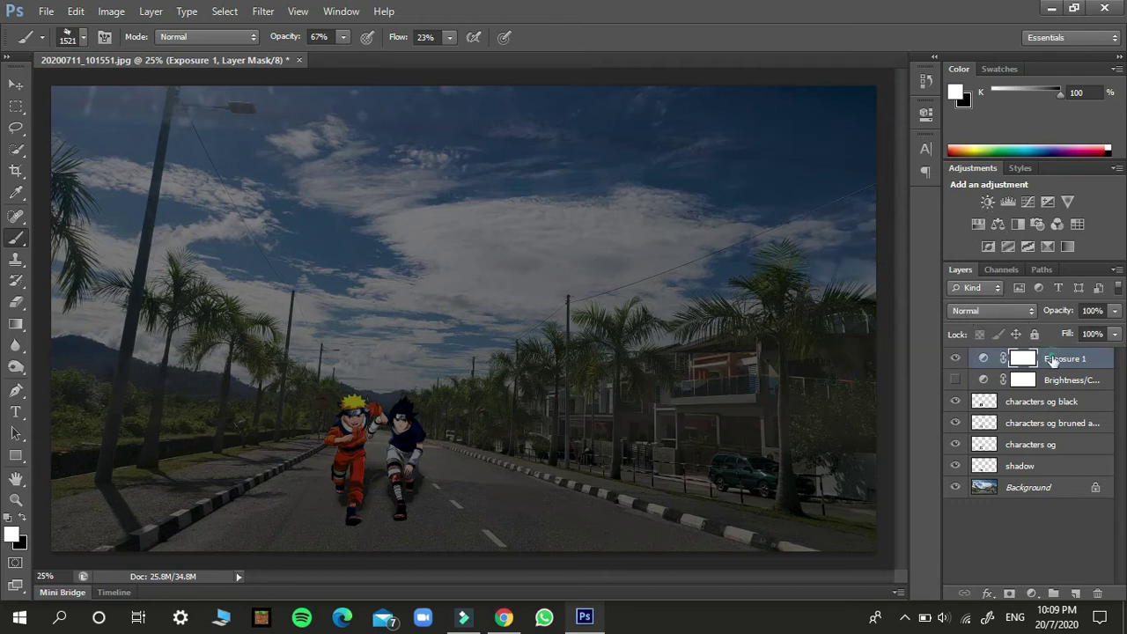
{"action": "double_click", "coordinate": [1053, 359]}
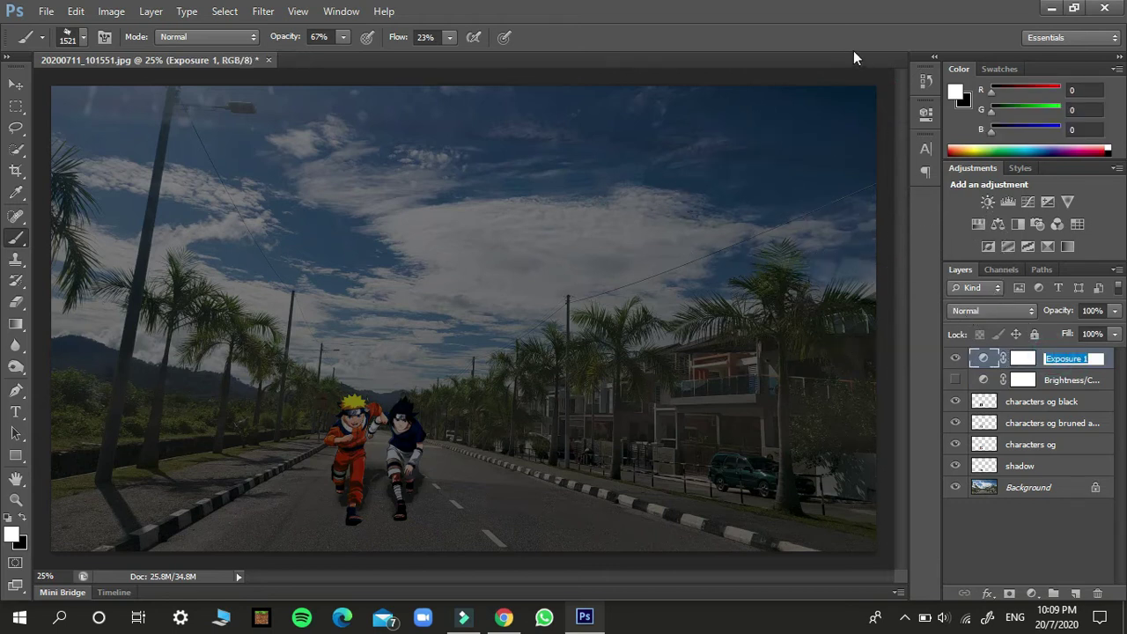
{"action": "left_click", "coordinate": [1023, 358]}
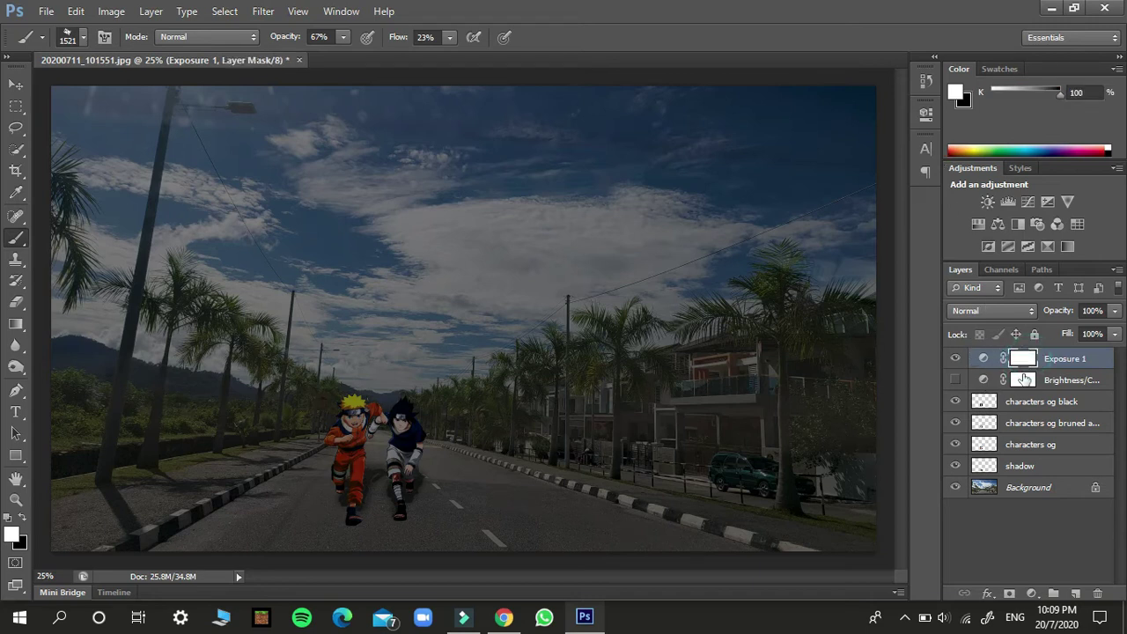
{"action": "left_click", "coordinate": [926, 84]}
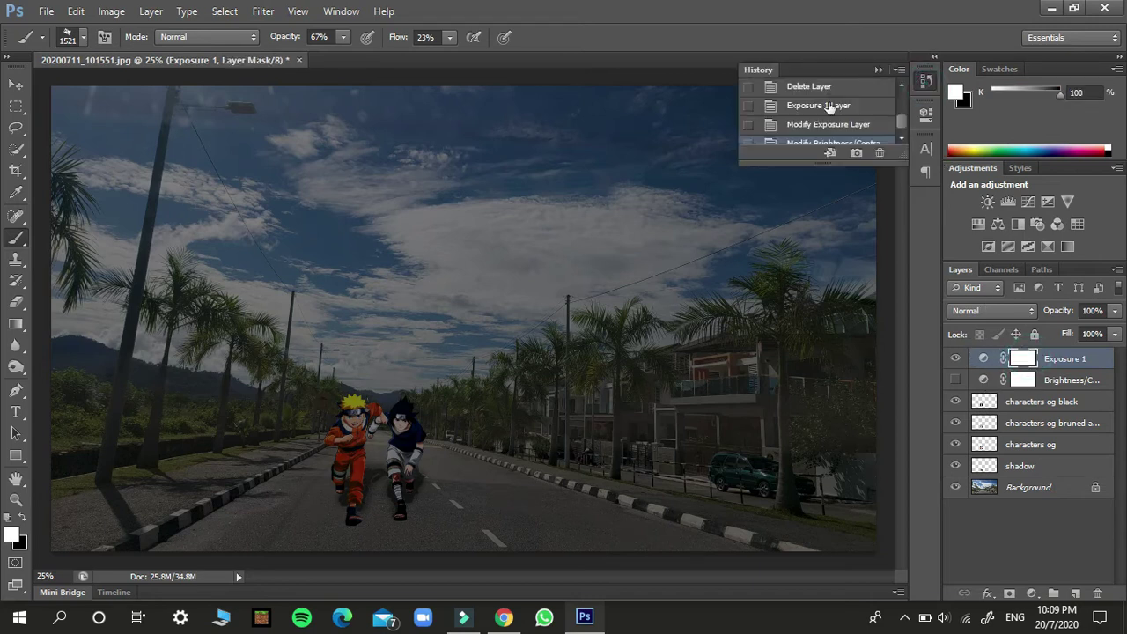
{"action": "left_click", "coordinate": [925, 81]}
{"action": "left_click", "coordinate": [926, 114]}
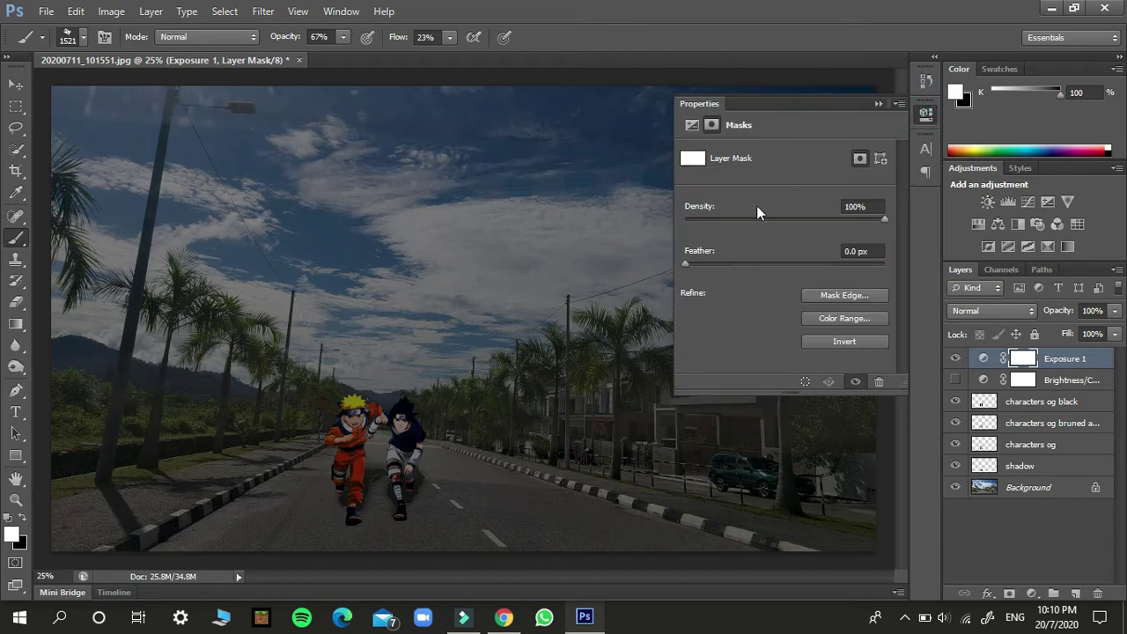
{"action": "left_click", "coordinate": [691, 125]}
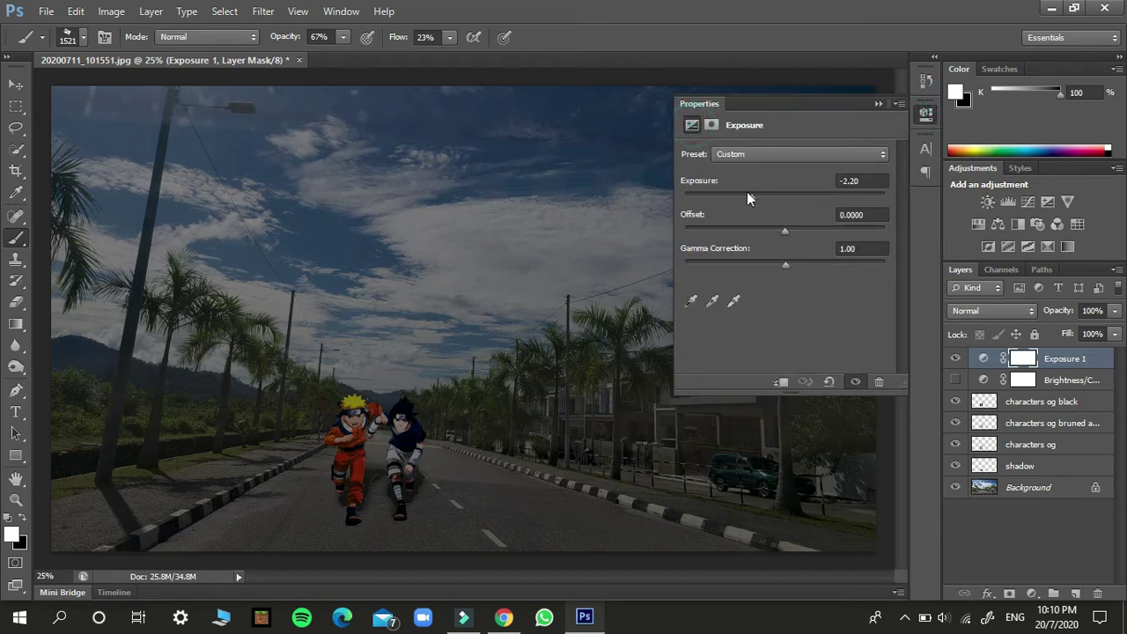
{"action": "mouse_move", "coordinate": [780, 194]}
{"action": "left_mouse_down"}
{"action": "mouse_move", "coordinate": [794, 201]}
{"action": "mouse_move", "coordinate": [780, 194]}
{"action": "left_mouse_up"}
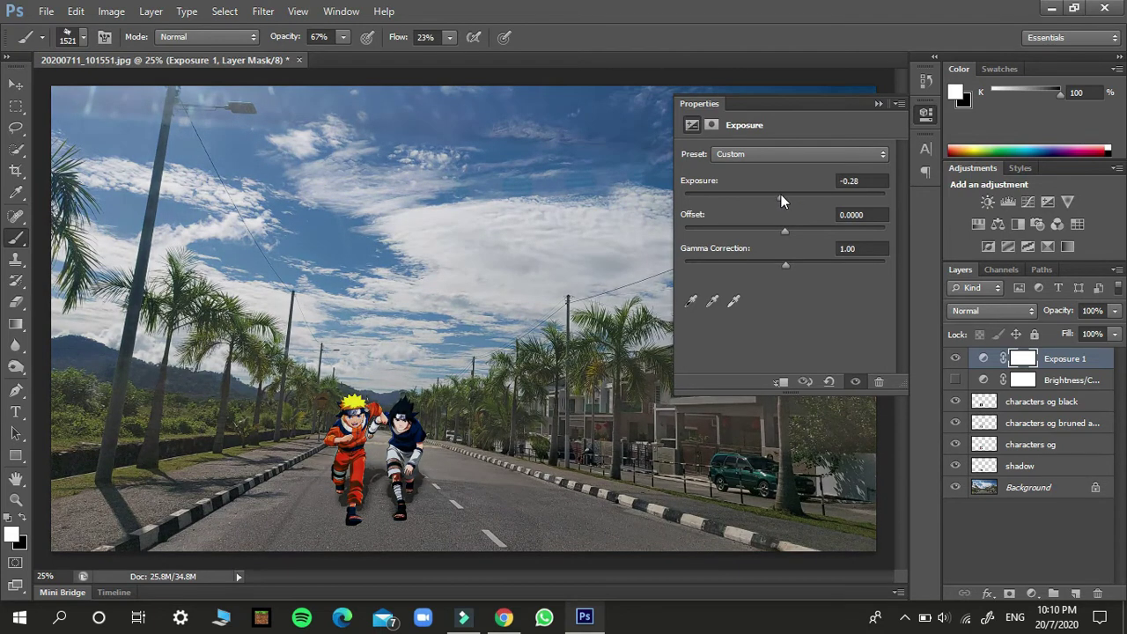
{"action": "left_click", "coordinate": [875, 103]}
Move the Exposure layer directly above the Background and return it to the top of the layer stack
{"action": "left_click_drag", "start_coordinate": [1069, 360], "coordinate": [1046, 475]}
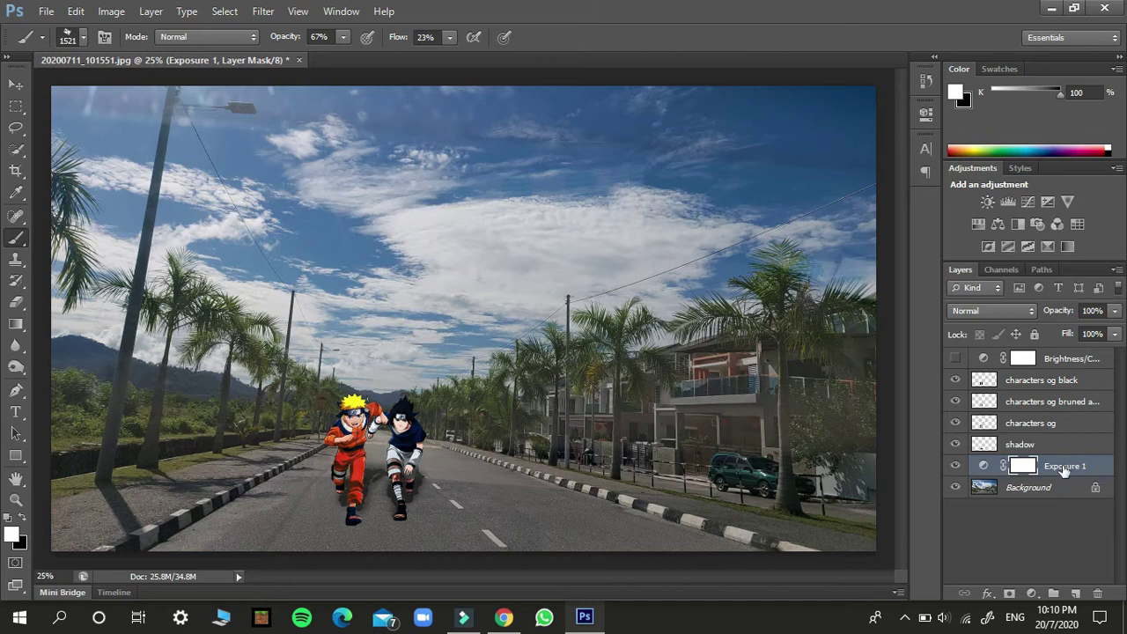
{"action": "left_click_drag", "start_coordinate": [1063, 469], "coordinate": [1083, 356]}
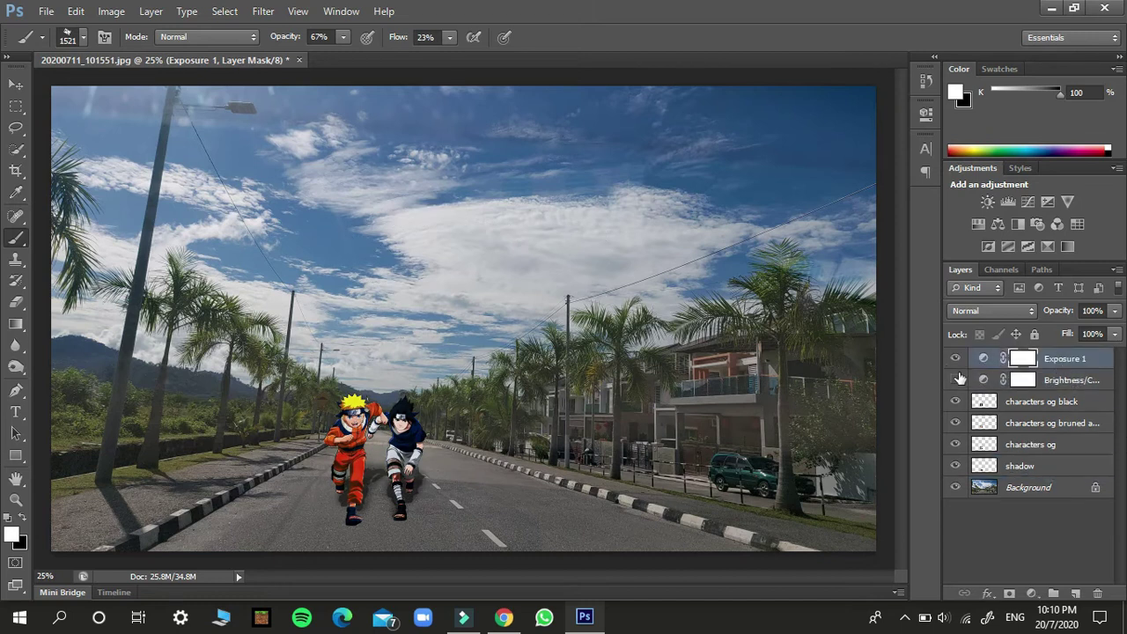
Show the Brightness/Contrast layer, and delete the Exposure layer after toggling its visibility to compare the image
{"action": "left_click", "coordinate": [955, 380]}
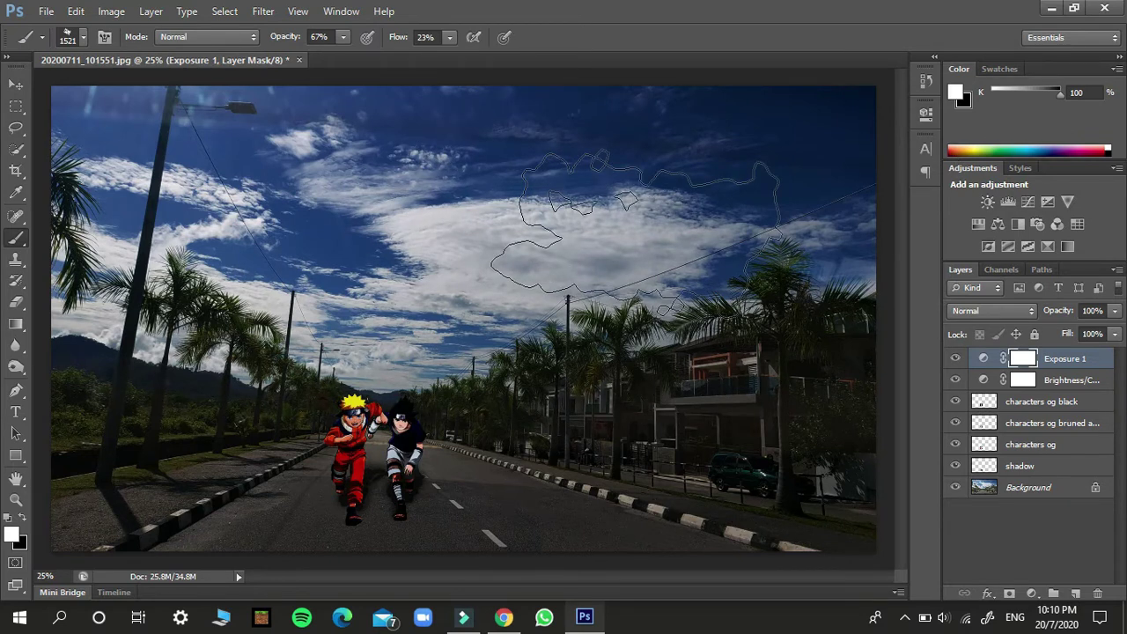
{"action": "left_click", "coordinate": [954, 358]}
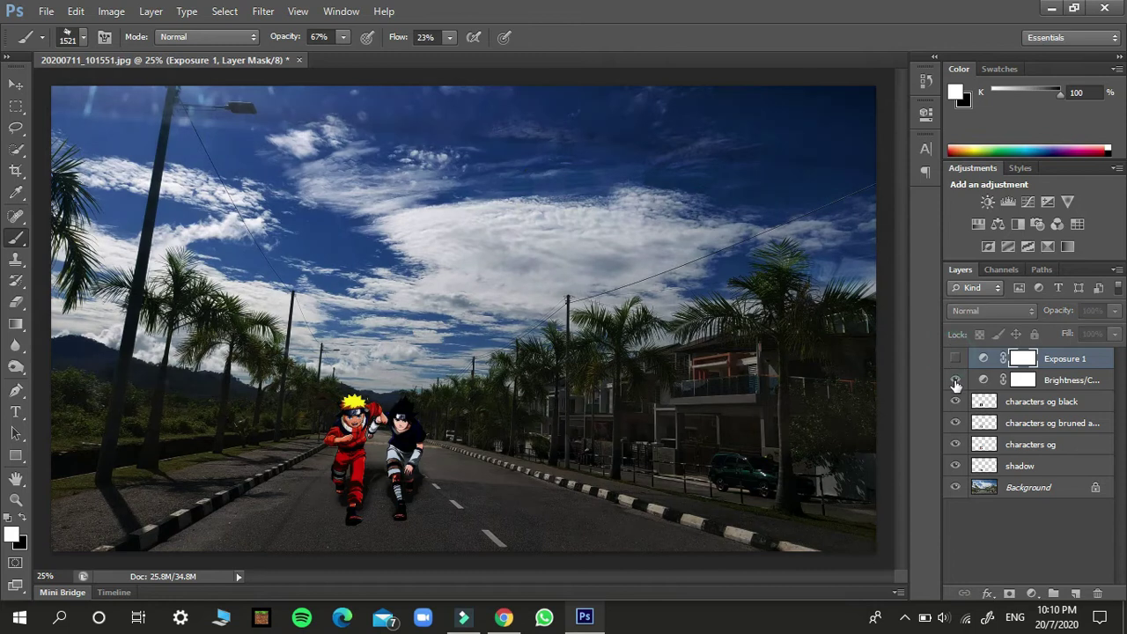
{"action": "left_click", "coordinate": [956, 360]}
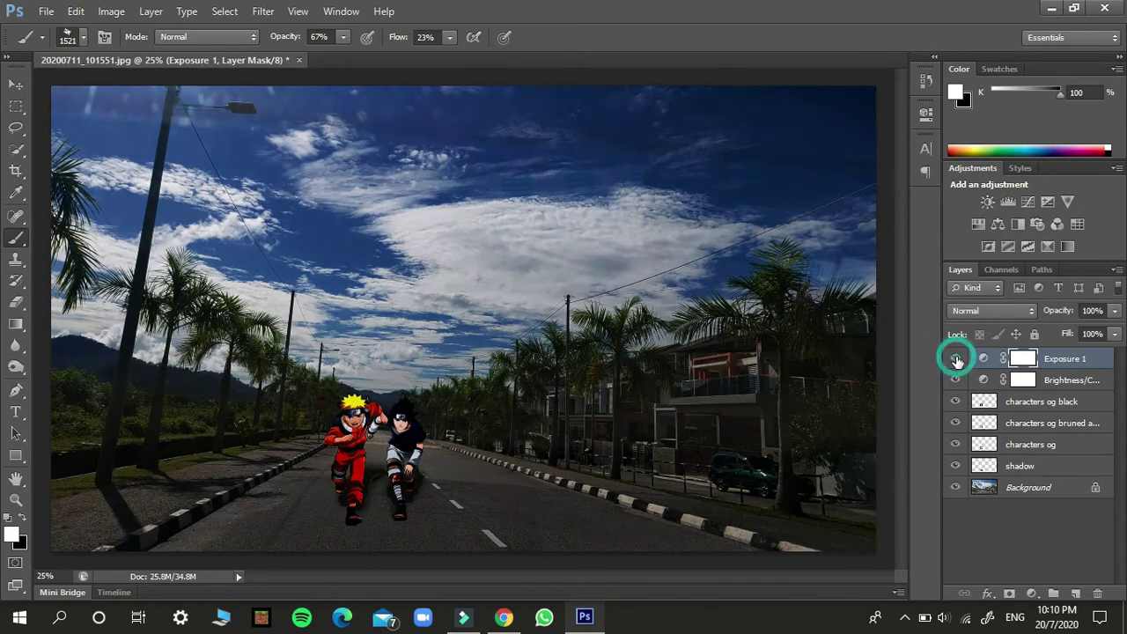
{"action": "left_click", "coordinate": [956, 360]}
{"action": "left_click", "coordinate": [956, 359]}
{"action": "key", "text": "Delete"}
Toggle the Brightness/Contrast layer's visibility to compare the image with and without it, leaving it shown
{"action": "left_click", "coordinate": [956, 360]}
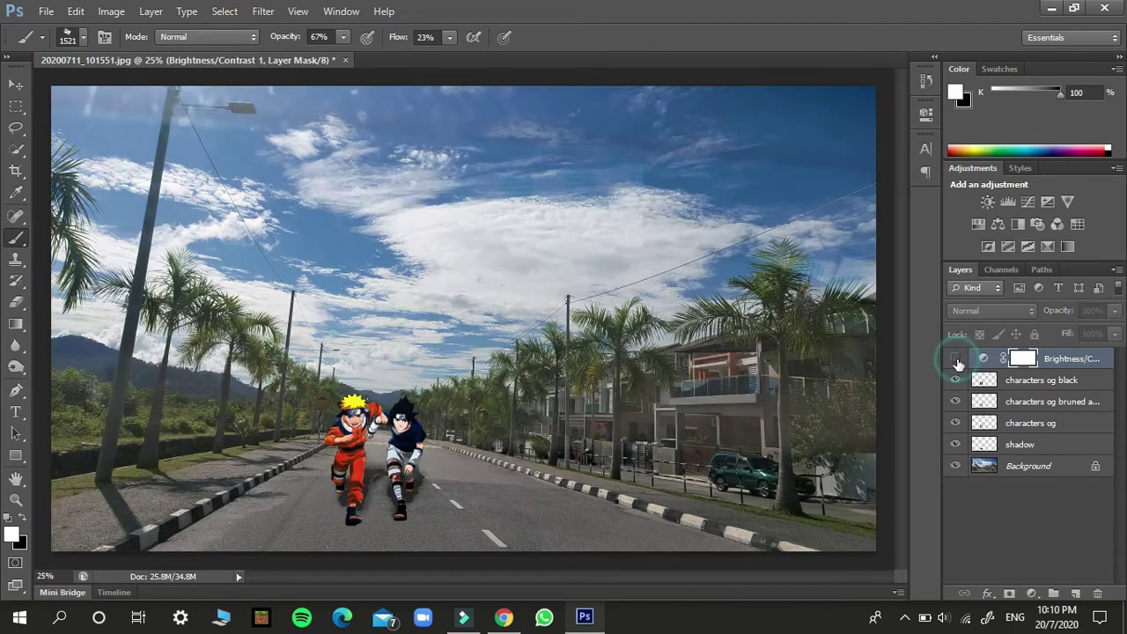
{"action": "left_click", "coordinate": [956, 359]}
{"action": "left_click", "coordinate": [956, 359]}
{"action": "left_click", "coordinate": [956, 359]}
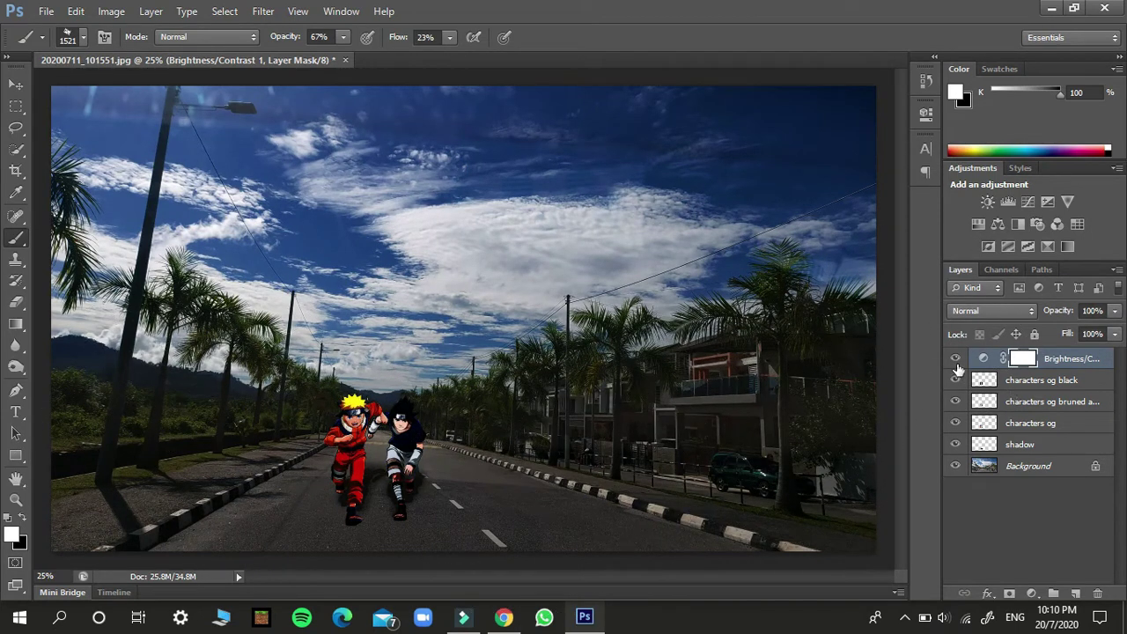
{"action": "left_click", "coordinate": [952, 359]}
{"action": "left_click", "coordinate": [953, 359]}
Add a Color Balance adjustment layer with midtones at Cyan-Red -3, Magenta-Green -1 and Yellow-Blue +8
{"action": "left_click", "coordinate": [998, 224]}
{"action": "mouse_move", "coordinate": [757, 200]}
{"action": "left_mouse_down"}
{"action": "mouse_move", "coordinate": [836, 196]}
{"action": "mouse_move", "coordinate": [742, 177]}
{"action": "mouse_move", "coordinate": [783, 187]}
{"action": "mouse_move", "coordinate": [756, 187]}
{"action": "left_mouse_up"}
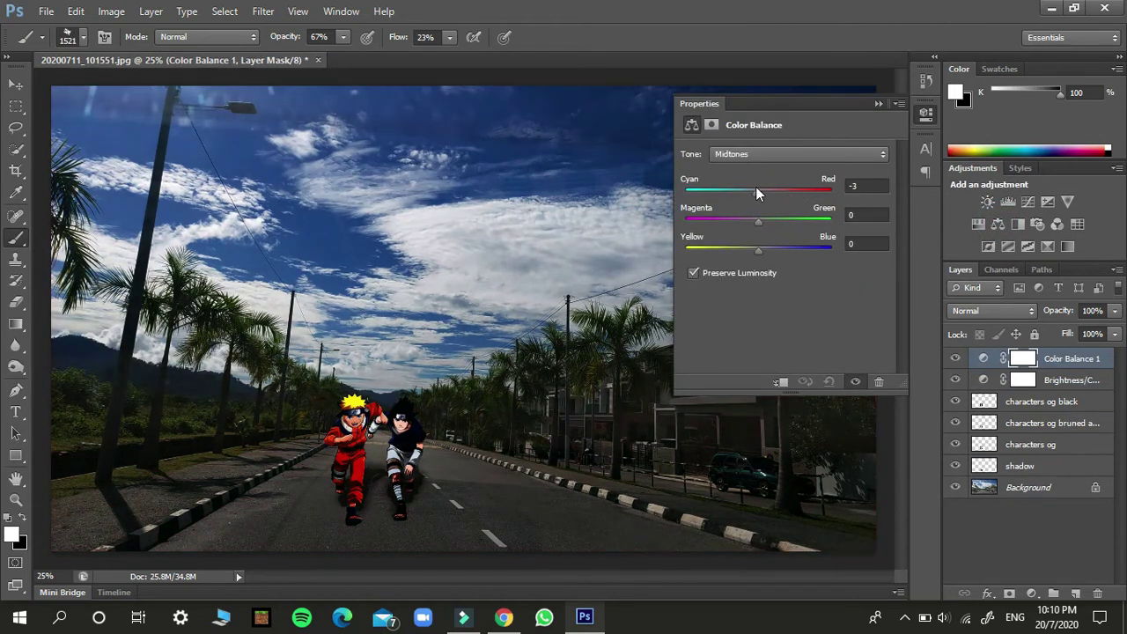
{"action": "left_click_drag", "start_coordinate": [795, 220], "coordinate": [764, 249]}
Toggle the Color Balance layer's visibility to compare the image, and delete that layer
{"action": "left_click", "coordinate": [1056, 358]}
{"action": "left_click", "coordinate": [955, 357]}
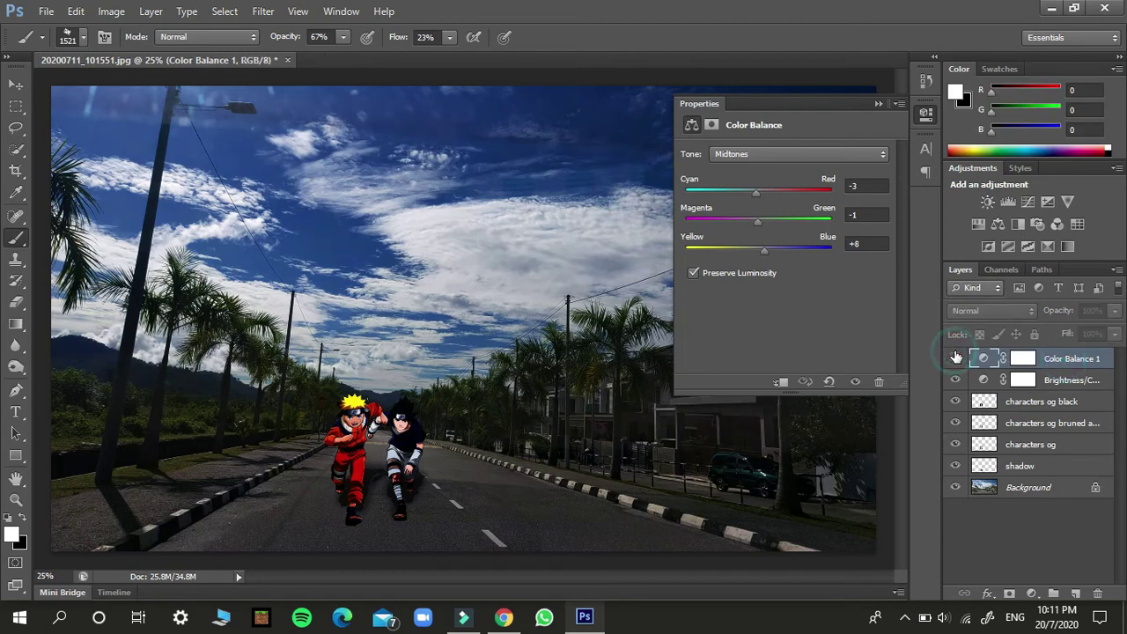
{"action": "left_click", "coordinate": [955, 356]}
{"action": "left_click", "coordinate": [956, 356]}
{"action": "key", "text": "Delete"}
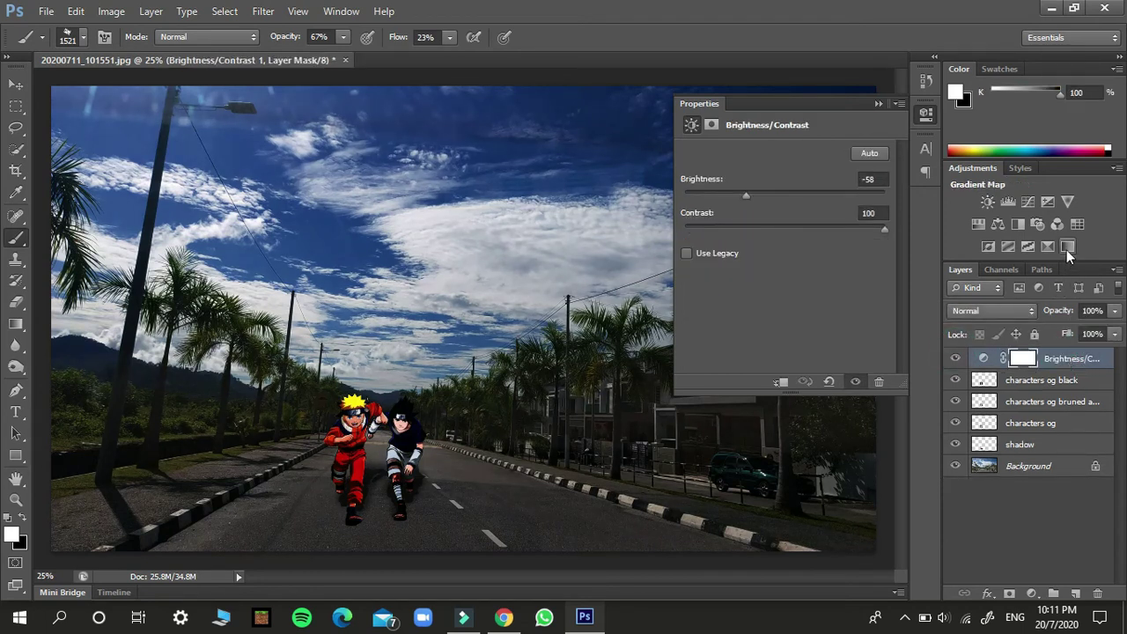
{"action": "left_click", "coordinate": [877, 103]}
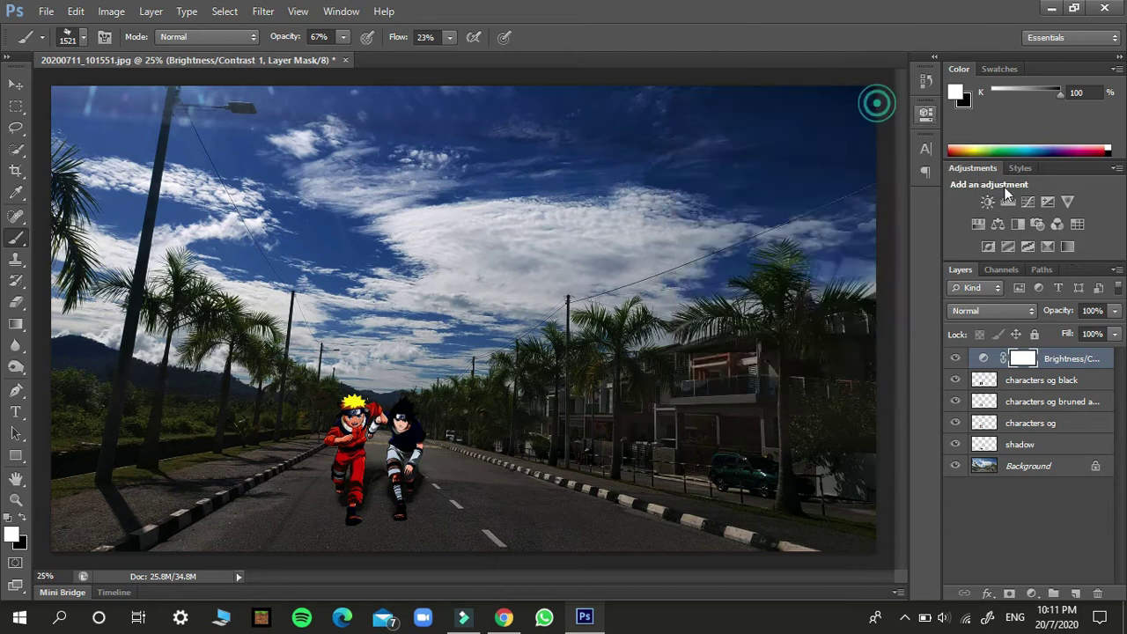
Add a Photo Filter adjustment layer with the Red filter at 56% density
{"action": "left_click", "coordinate": [1037, 225]}
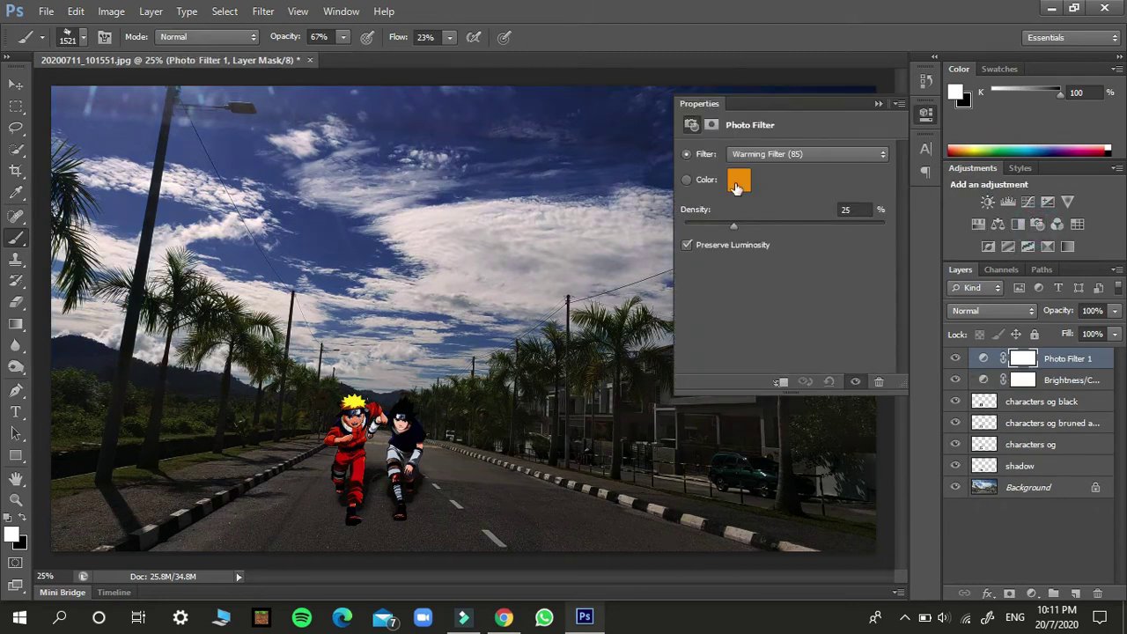
{"action": "left_click", "coordinate": [782, 157]}
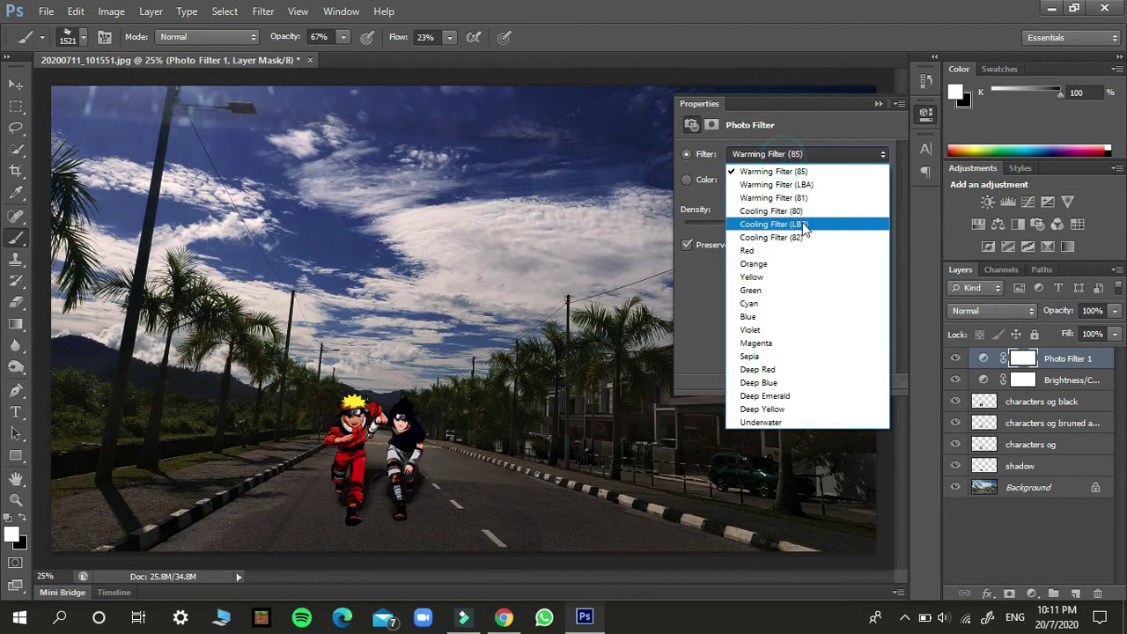
{"action": "left_click", "coordinate": [764, 251]}
{"action": "left_click_drag", "start_coordinate": [733, 226], "coordinate": [796, 227]}
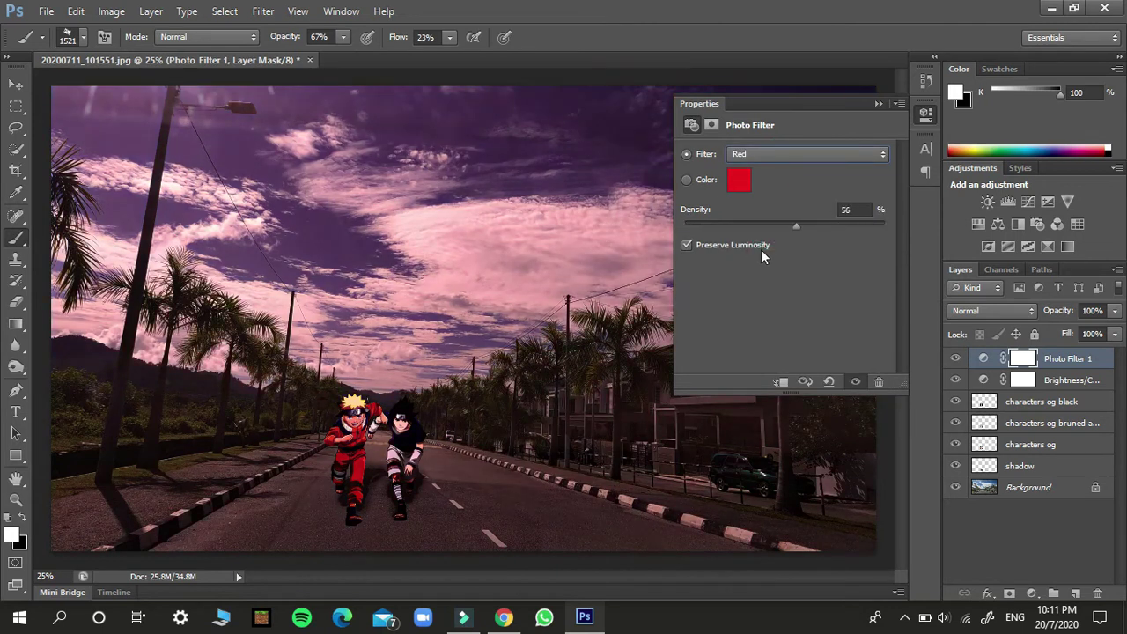
Switch the Photo Filter to Underwater and lower its density to 1%
{"action": "left_click", "coordinate": [826, 152]}
{"action": "left_click", "coordinate": [785, 421]}
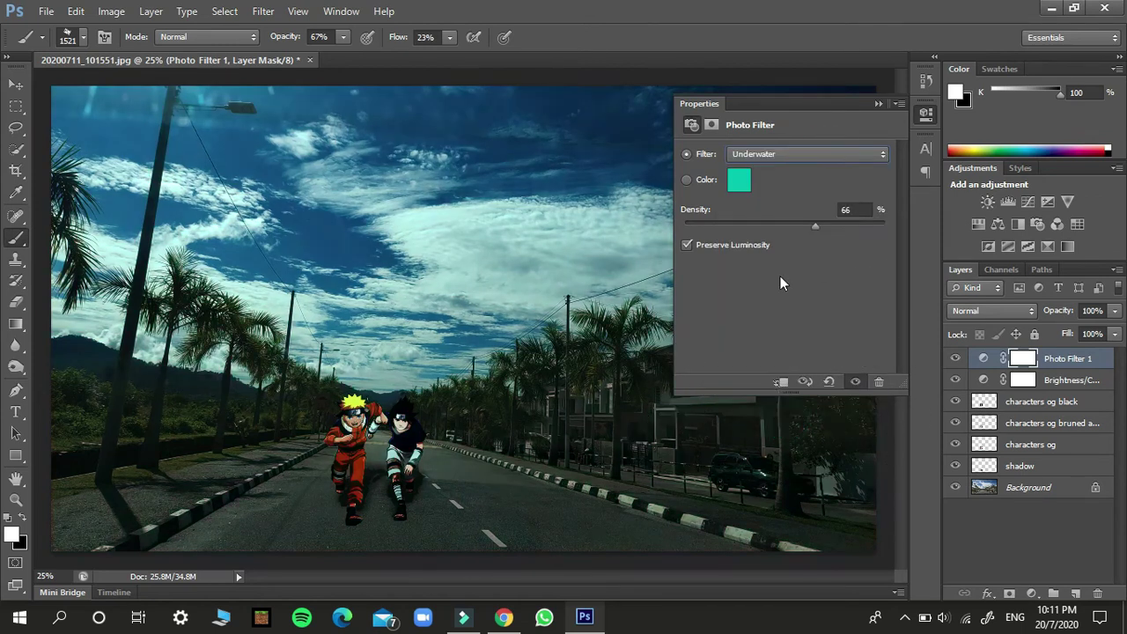
{"action": "mouse_move", "coordinate": [871, 219]}
{"action": "left_mouse_down"}
{"action": "mouse_move", "coordinate": [901, 214]}
{"action": "mouse_move", "coordinate": [576, 220]}
{"action": "left_mouse_up"}
{"action": "left_click", "coordinate": [800, 154]}
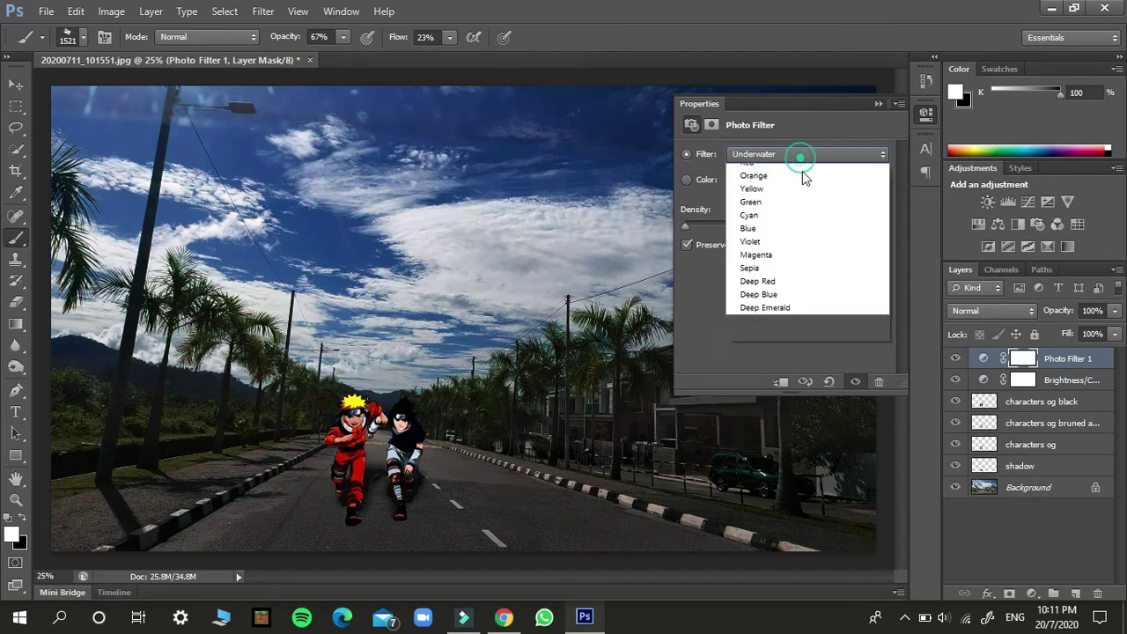
{"action": "left_click", "coordinate": [691, 254]}
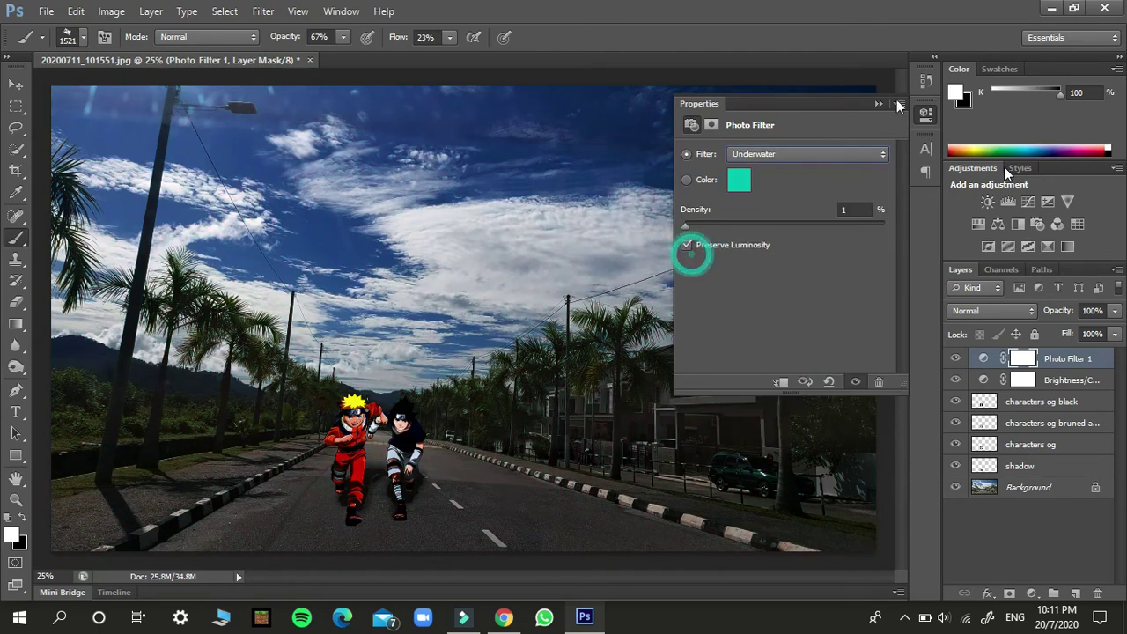
Delete the Photo Filter adjustment layer
{"action": "left_click", "coordinate": [1048, 354]}
{"action": "key", "text": "Delete"}
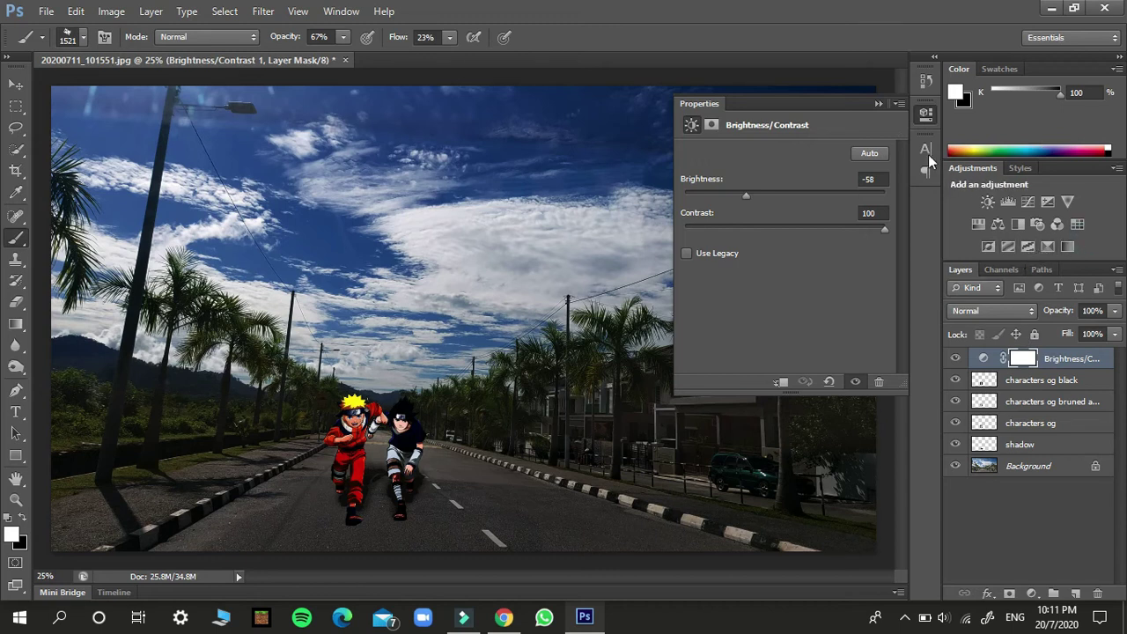
{"action": "left_click", "coordinate": [878, 104]}
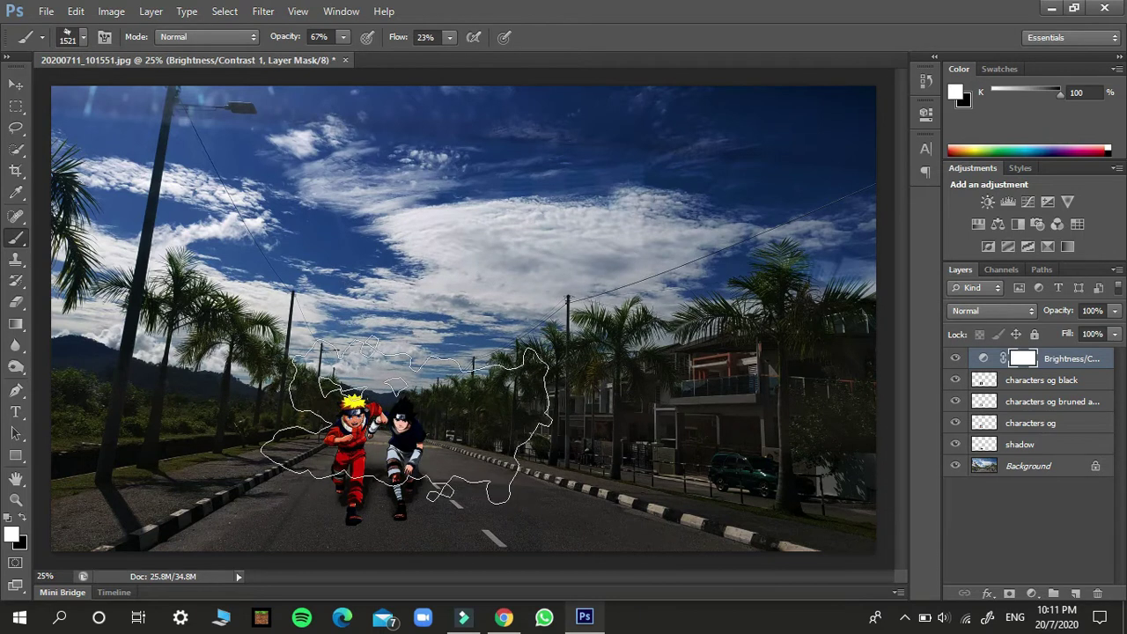
Apply Auto Contrast to the "characters og" layer
{"action": "left_click", "coordinate": [1036, 444]}
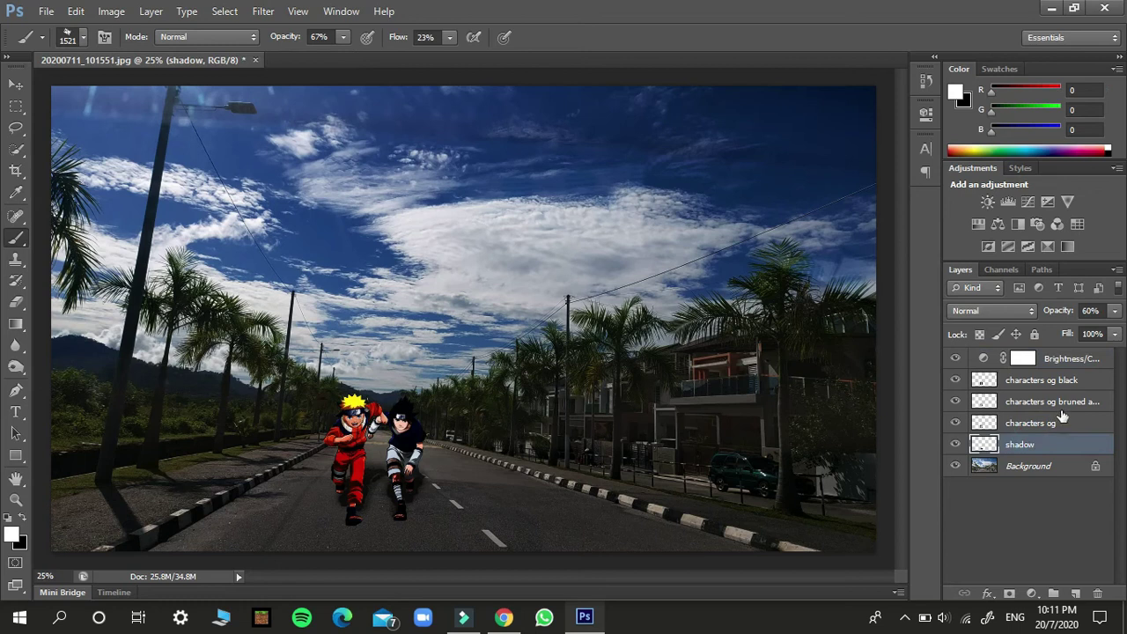
{"action": "left_click", "coordinate": [1056, 404]}
{"action": "left_click", "coordinate": [1052, 424]}
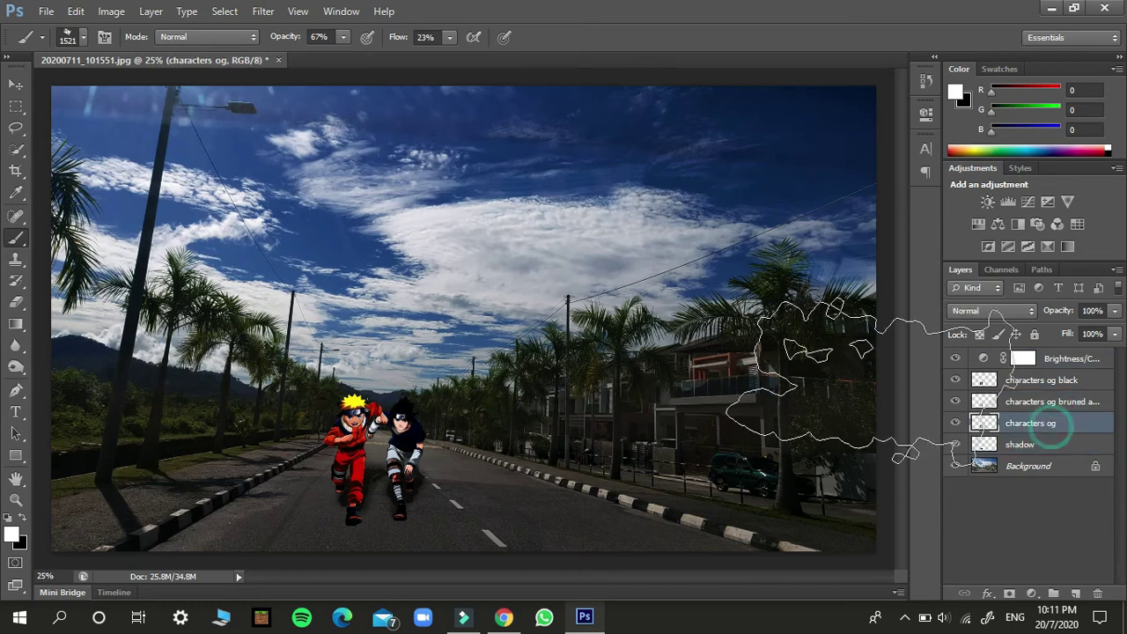
{"action": "left_click", "coordinate": [113, 14]}
{"action": "left_click", "coordinate": [132, 92]}
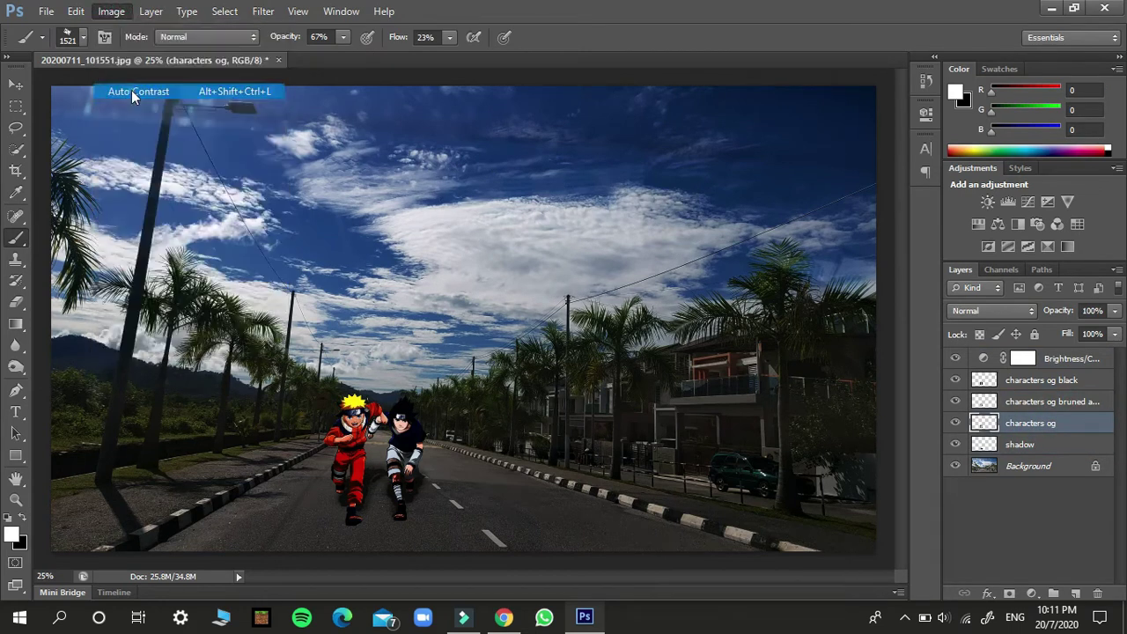
Try to access image adjustments for all three character layers together, deselect them, and undo the Auto Contrast
{"action": "left_click", "coordinate": [1043, 402], "text": "shift"}
{"action": "left_click", "coordinate": [1052, 380], "text": "shift"}
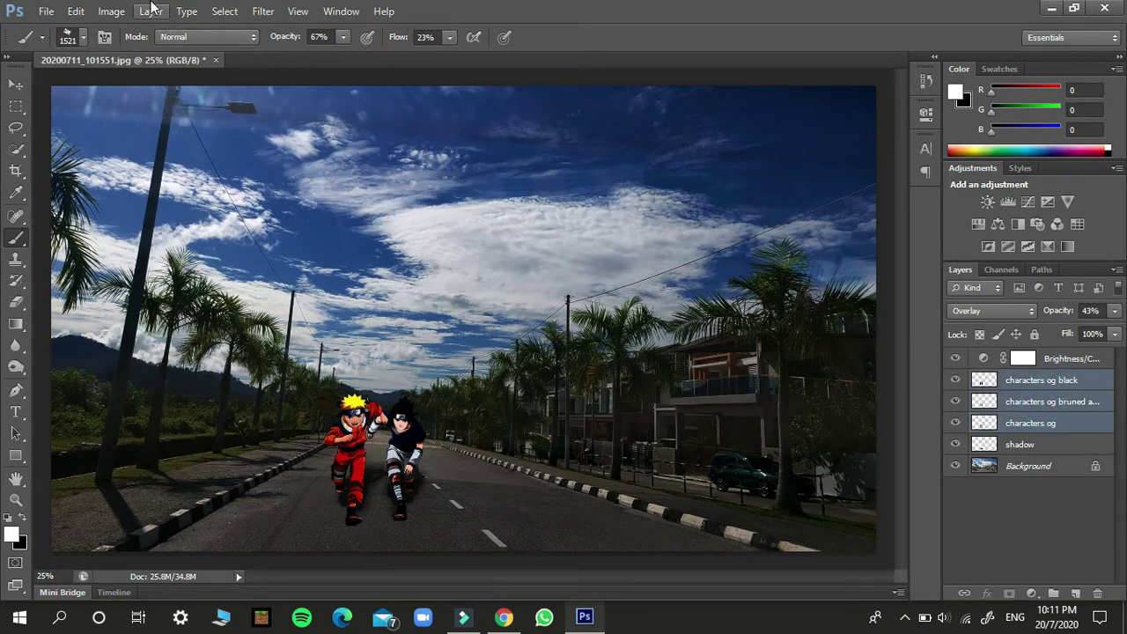
{"action": "left_click", "coordinate": [115, 12]}
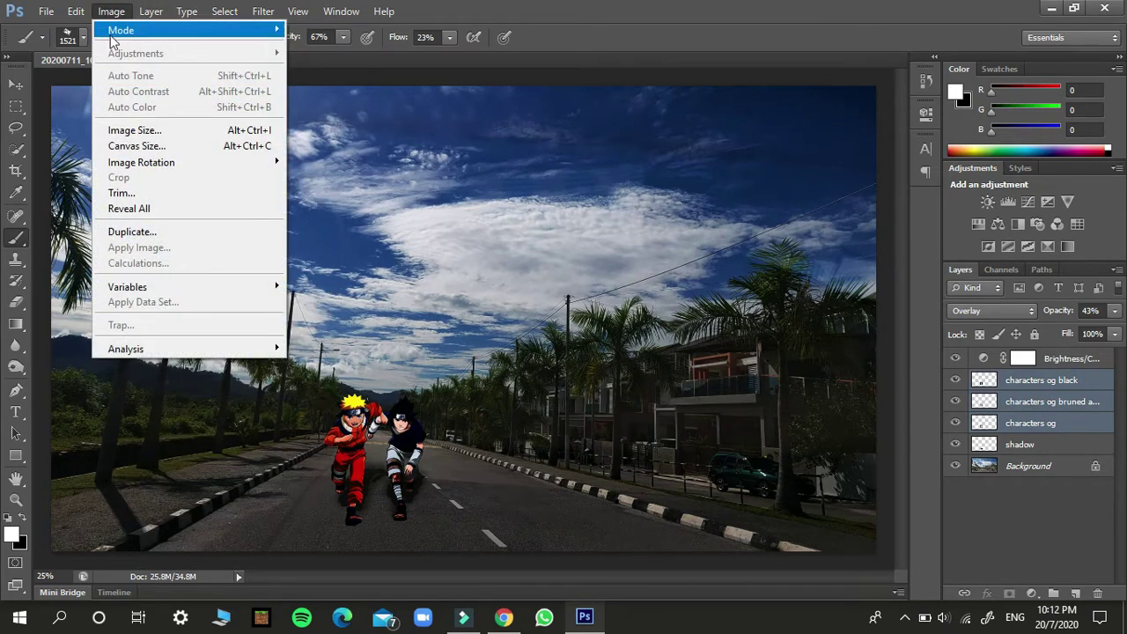
{"action": "mouse_move", "coordinate": [80, 7]}
{"action": "left_click", "coordinate": [1039, 528]}
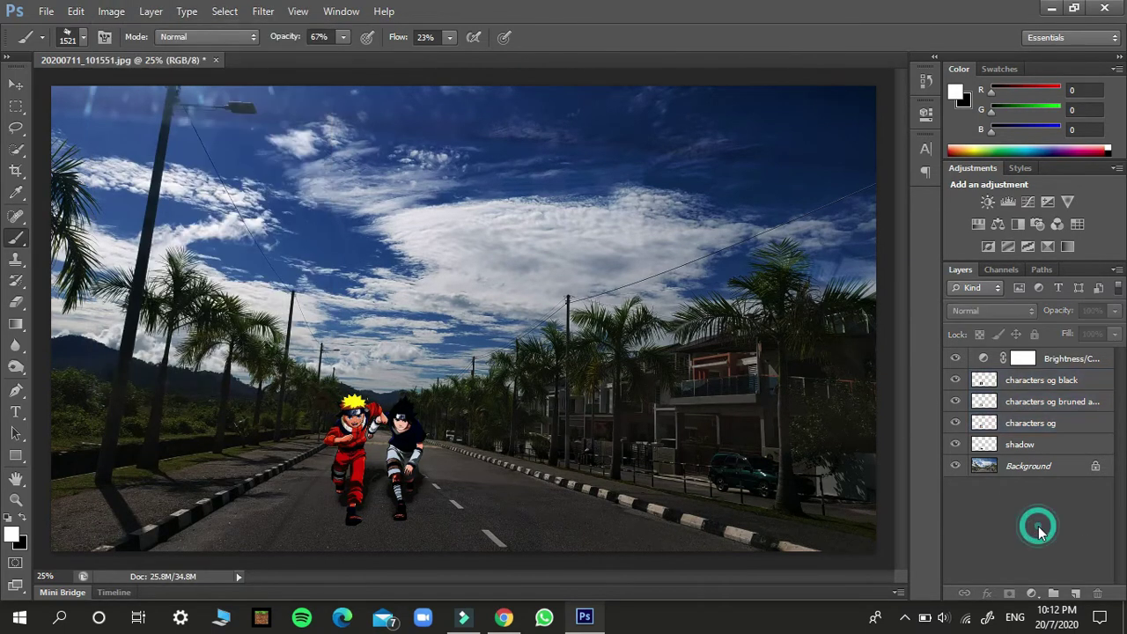
{"action": "key", "text": "ctrl+z"}
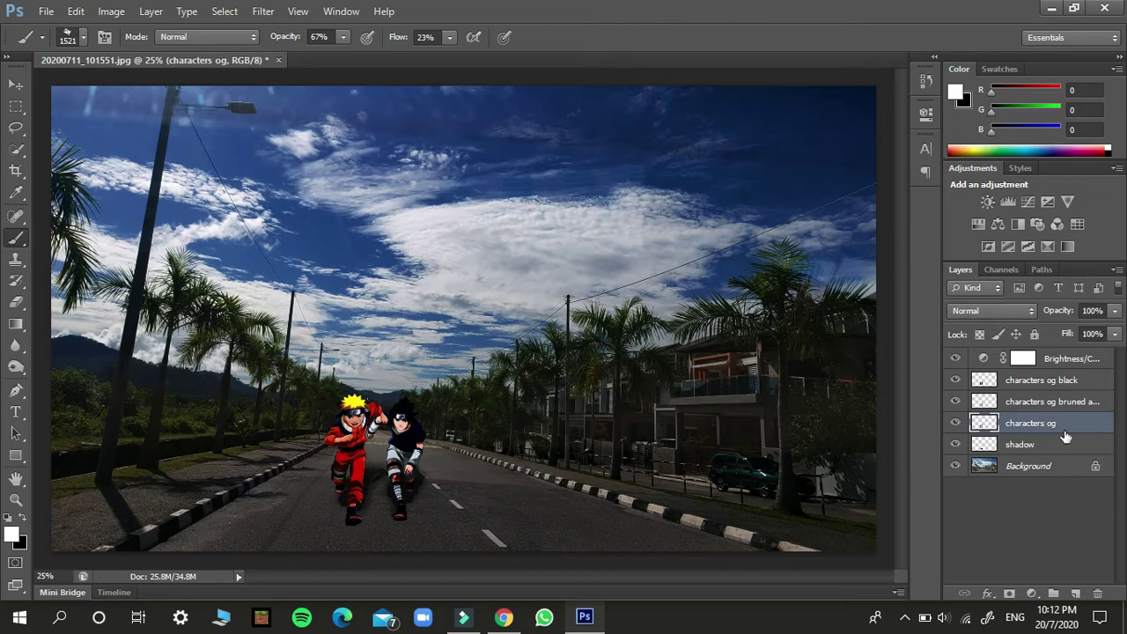
{"action": "left_click", "coordinate": [1076, 380], "text": "shift"}
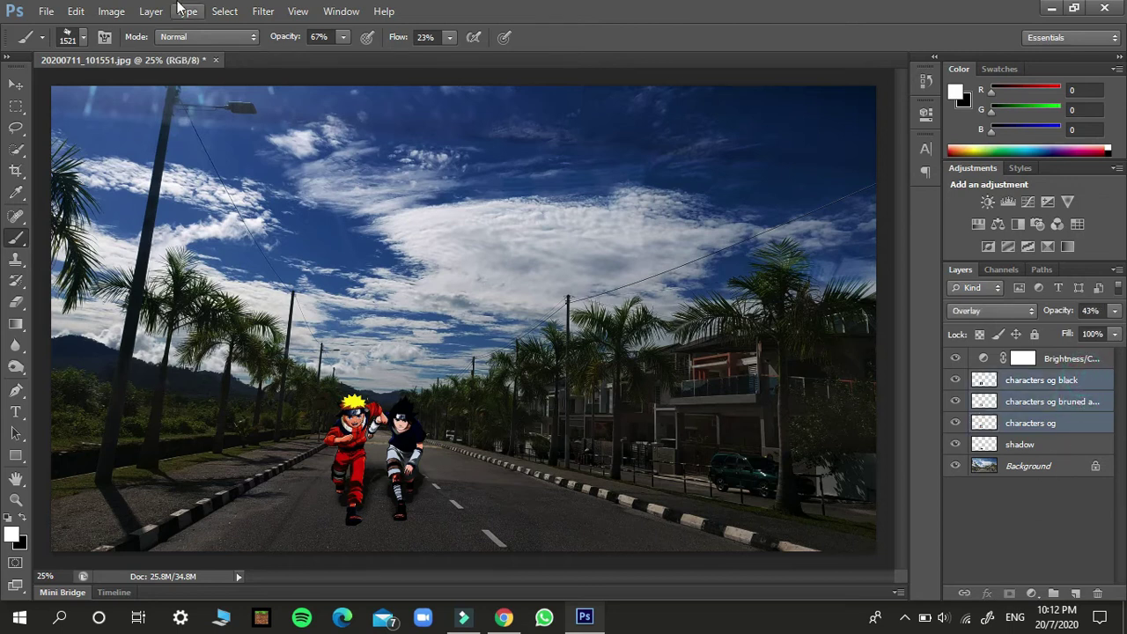
{"action": "left_click", "coordinate": [114, 9]}
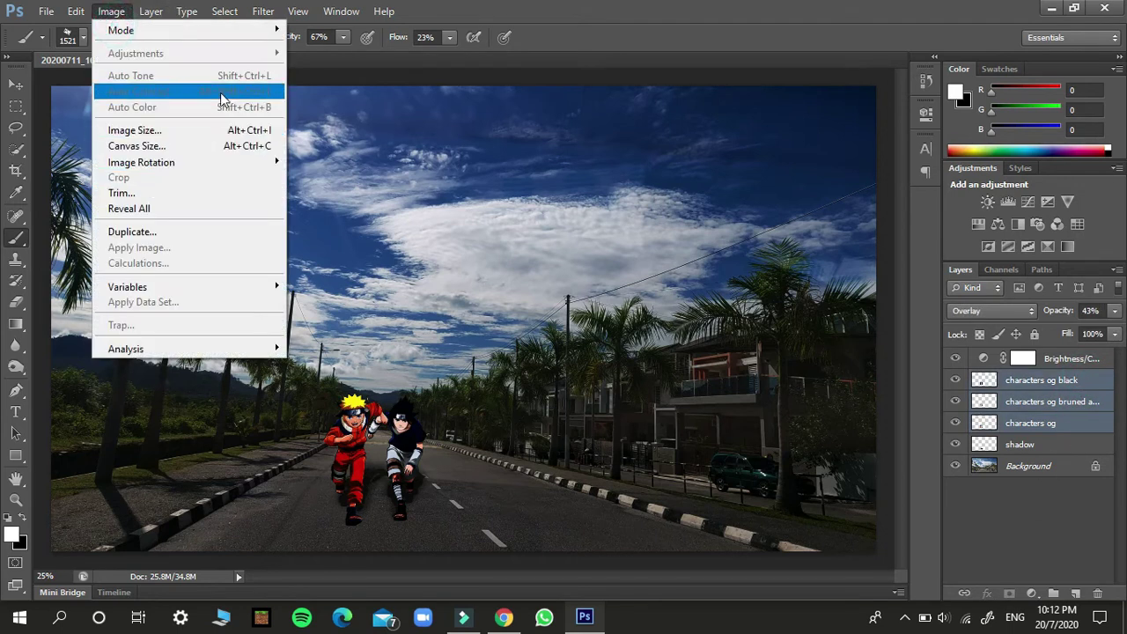
{"action": "mouse_move", "coordinate": [77, 11]}
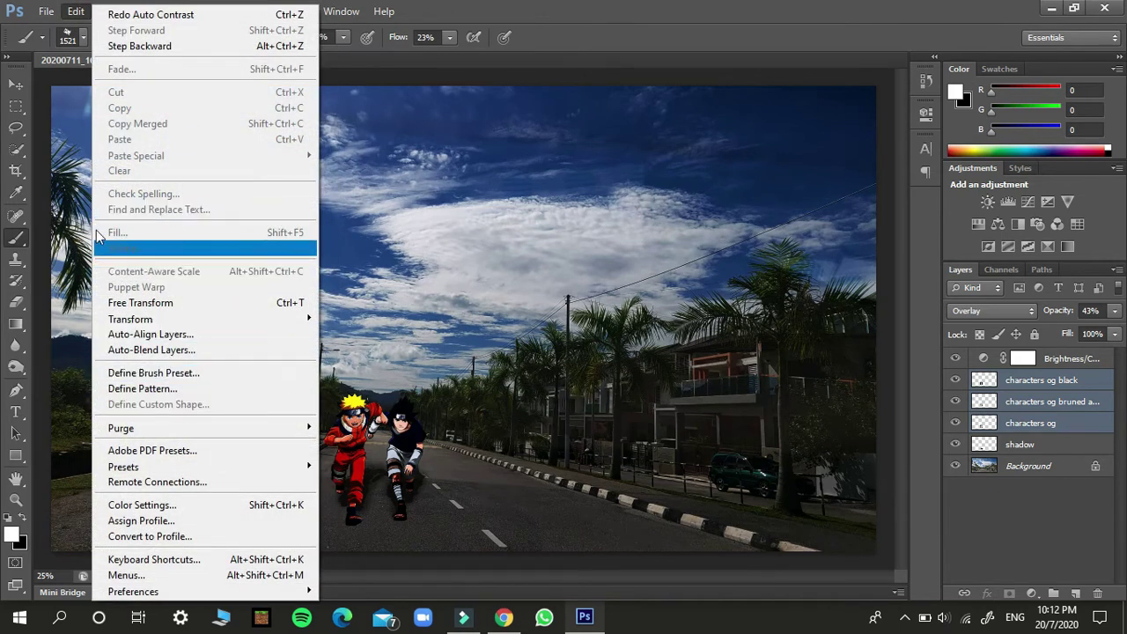
{"action": "left_click", "coordinate": [191, 350]}
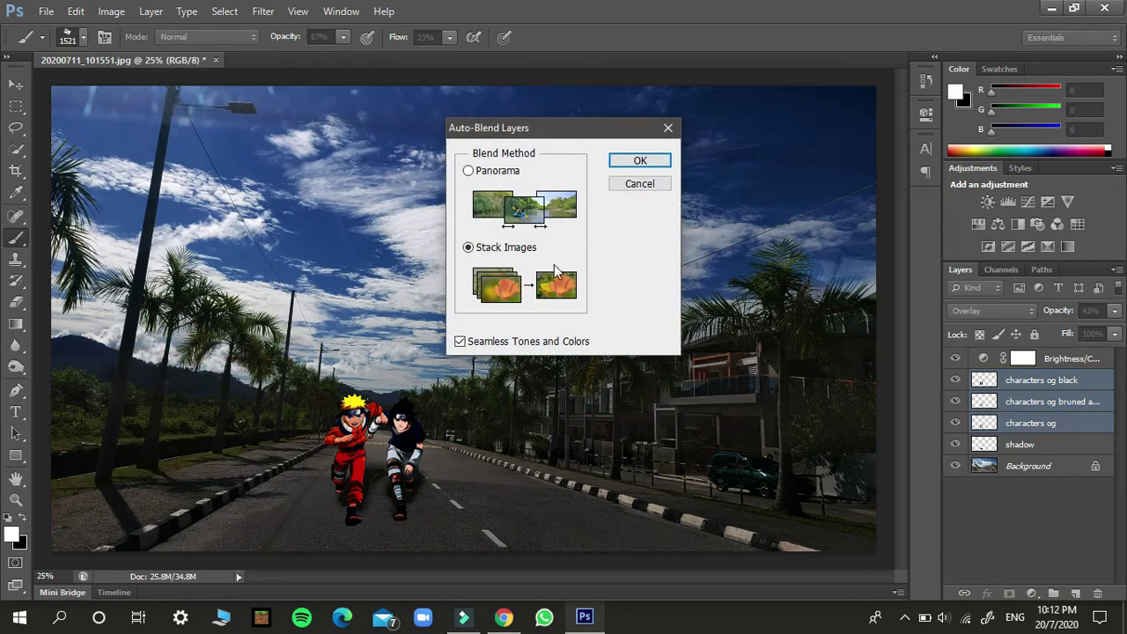
{"action": "left_click", "coordinate": [640, 183]}
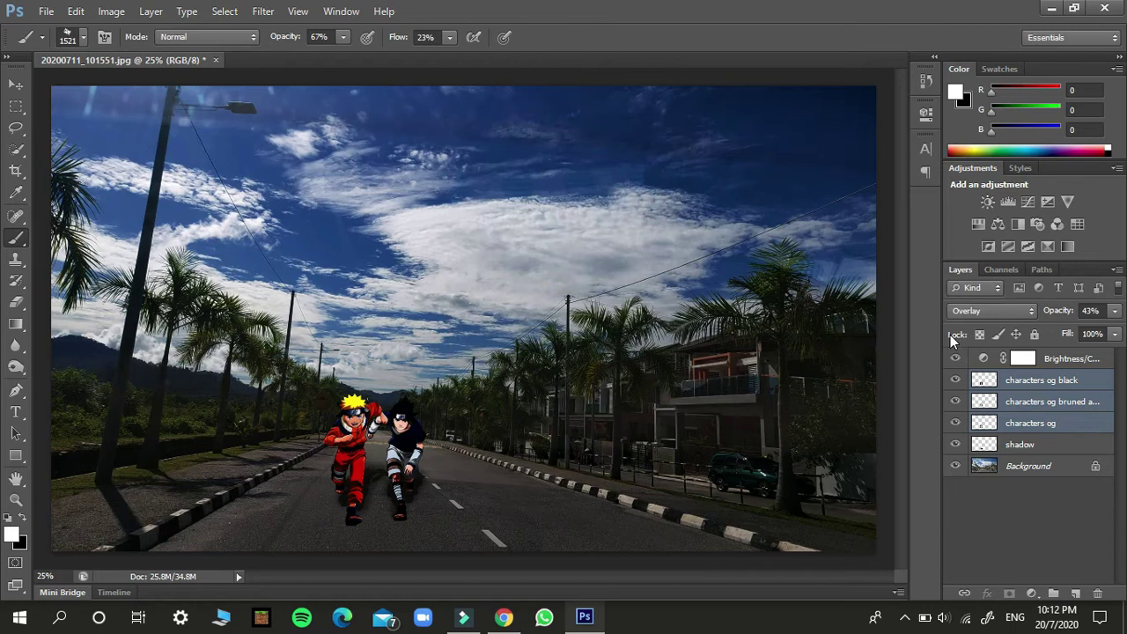
{"action": "left_click", "coordinate": [1062, 542]}
{"action": "left_click", "coordinate": [1067, 424]}
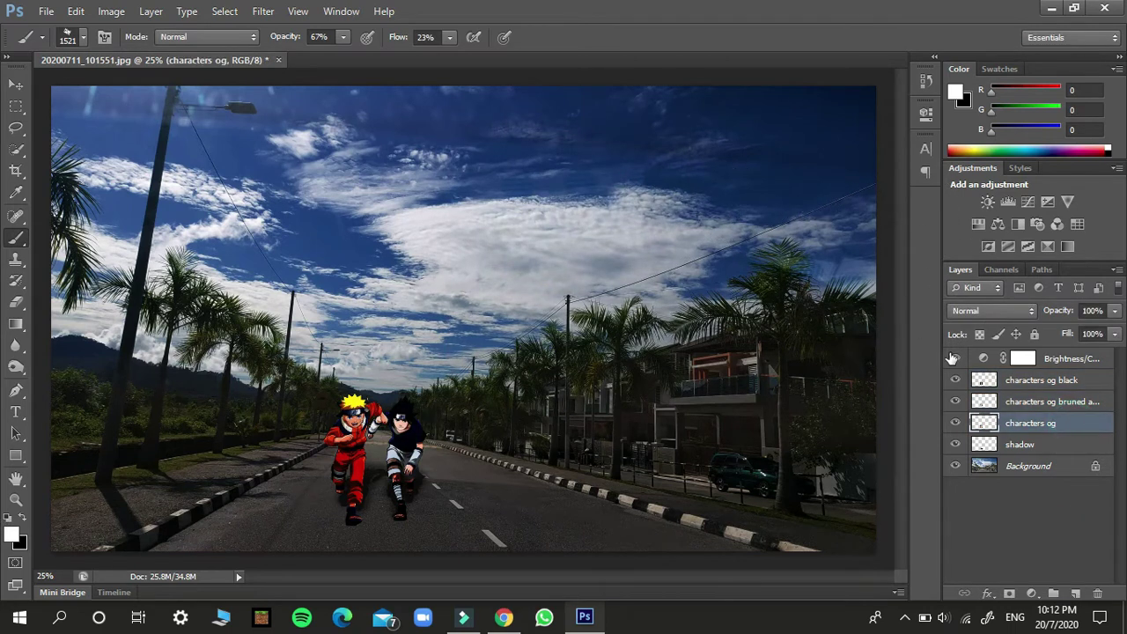
{"action": "left_click", "coordinate": [1056, 382]}
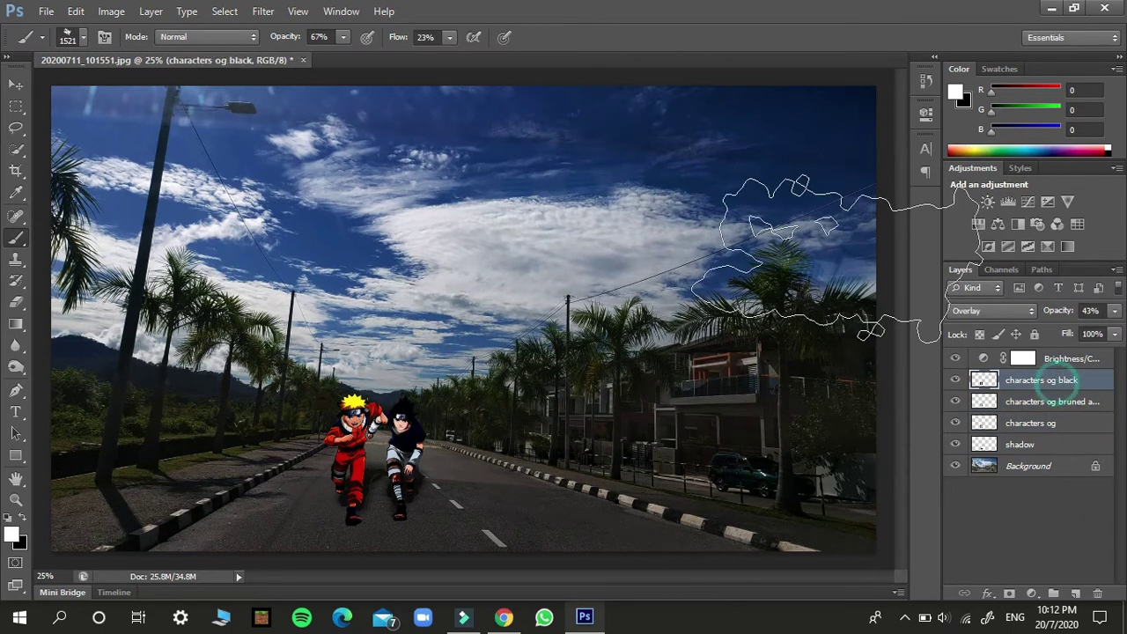
{"action": "left_click", "coordinate": [109, 10]}
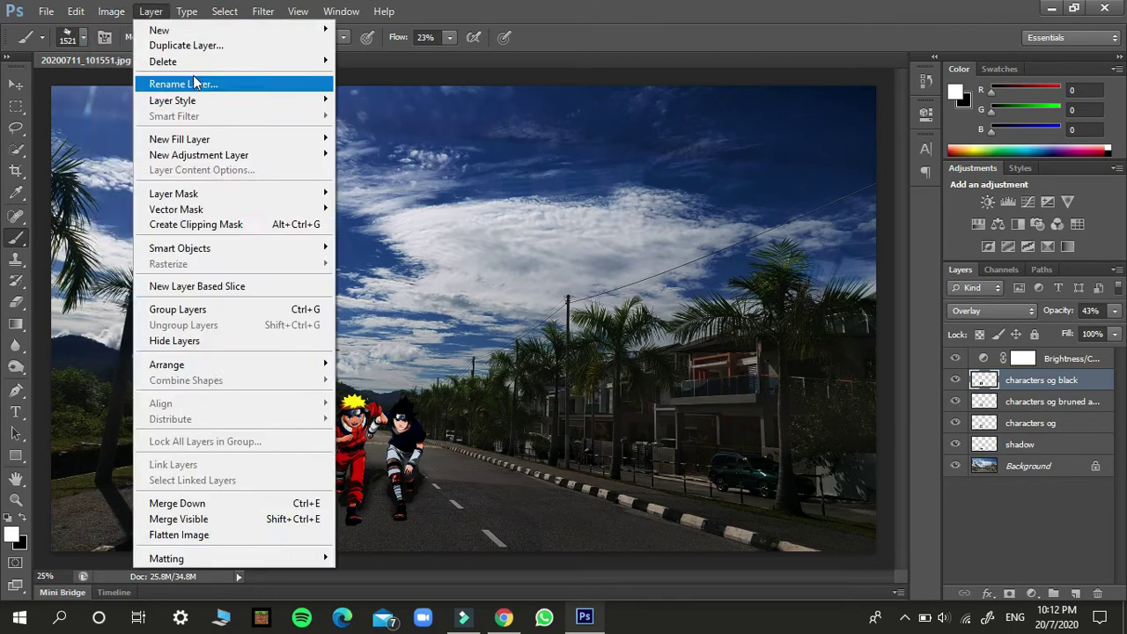
{"action": "left_click", "coordinate": [141, 91]}
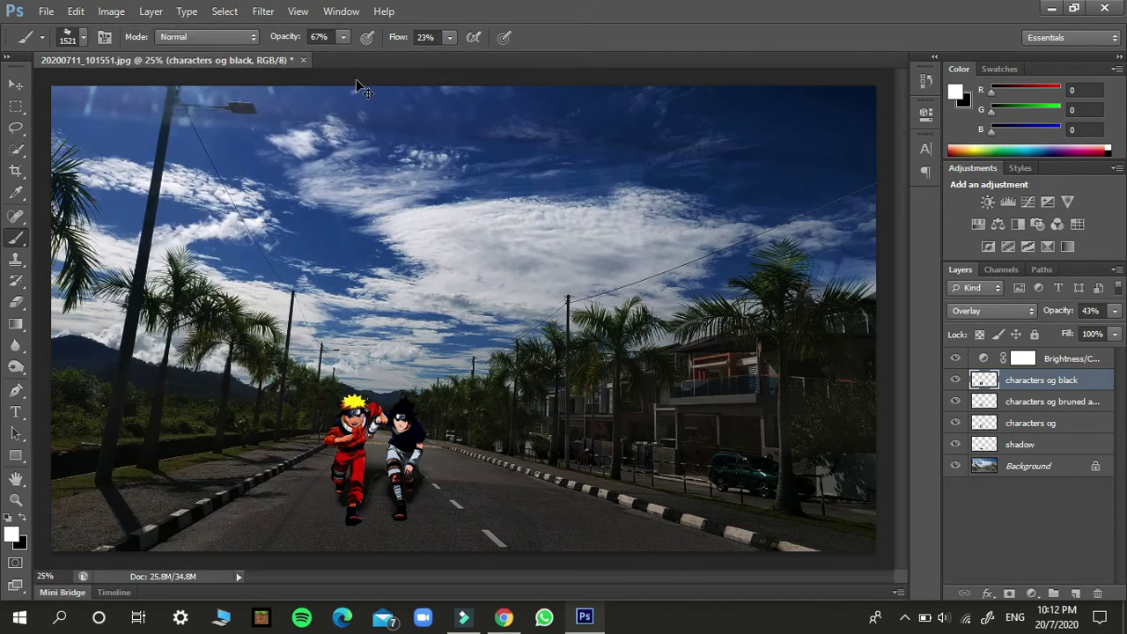
{"action": "left_click", "coordinate": [1047, 407], "text": "shift"}
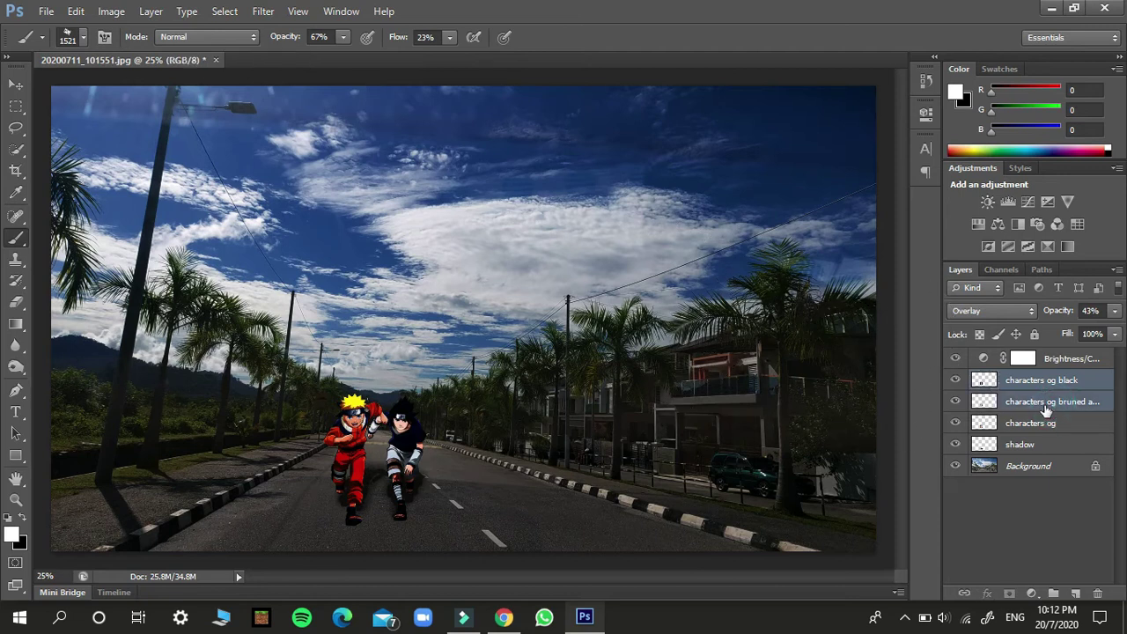
Apply a Brightness/Contrast adjustment to the "characters og" layer with brightness -59 and contrast -50
{"action": "left_click", "coordinate": [1027, 426]}
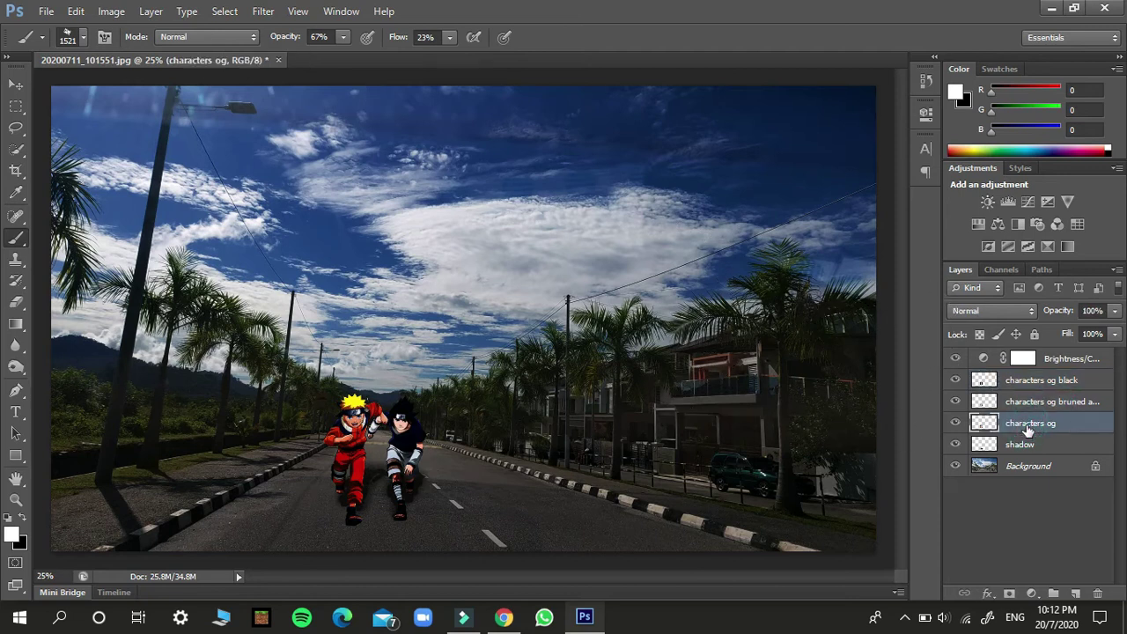
{"action": "left_click", "coordinate": [110, 9]}
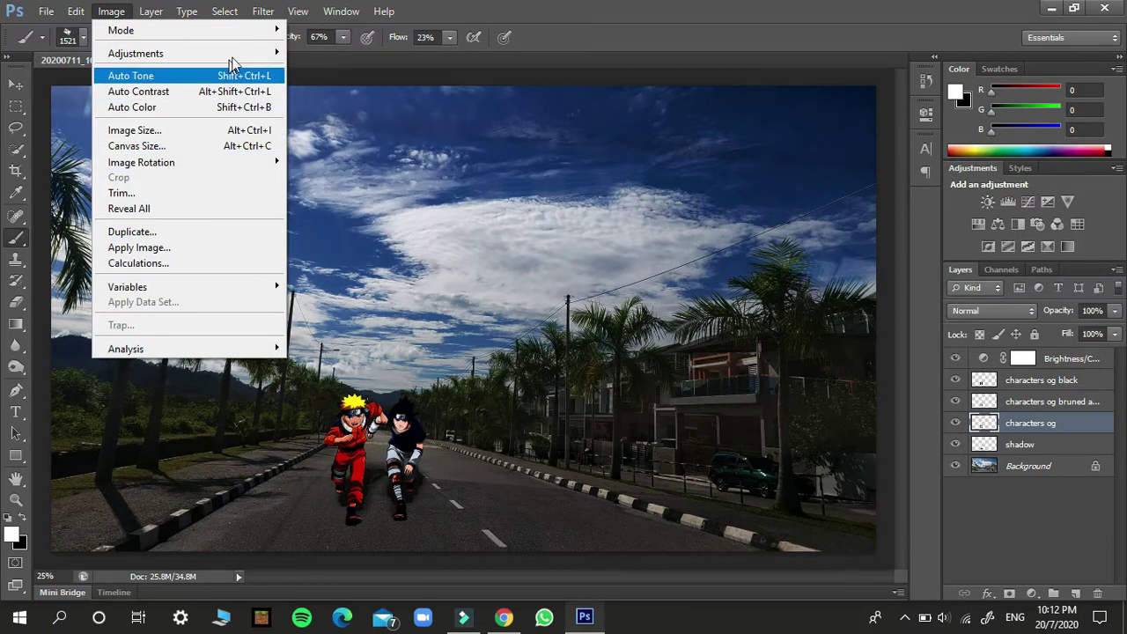
{"action": "mouse_move", "coordinate": [220, 53]}
{"action": "left_click", "coordinate": [345, 56]}
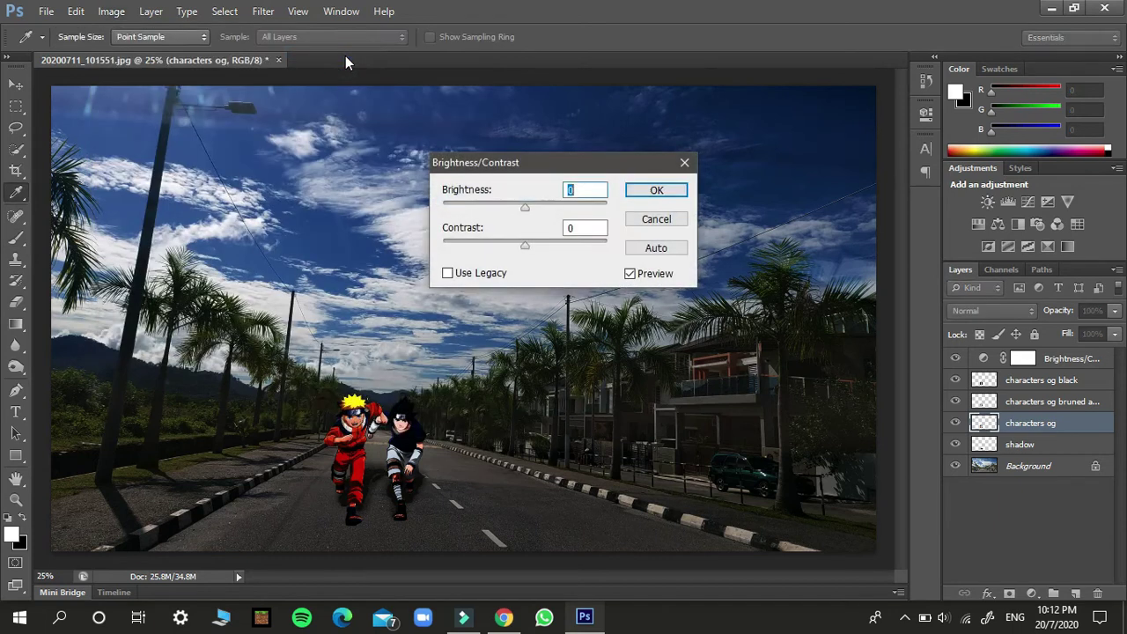
{"action": "left_click_drag", "start_coordinate": [495, 211], "coordinate": [444, 250]}
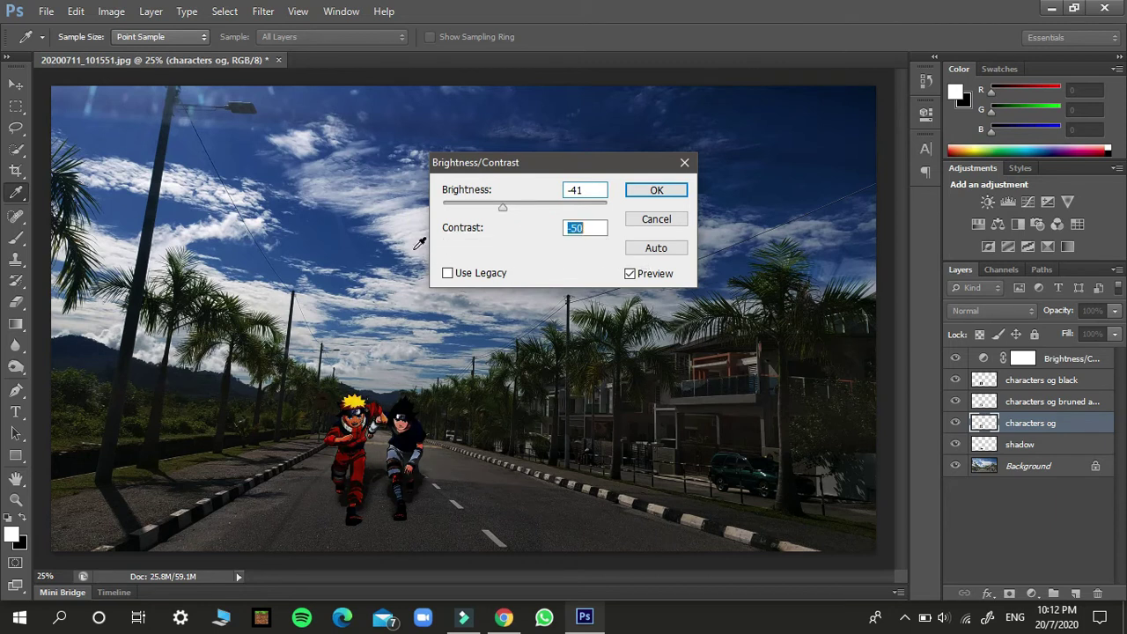
{"action": "left_click_drag", "start_coordinate": [527, 204], "coordinate": [647, 258]}
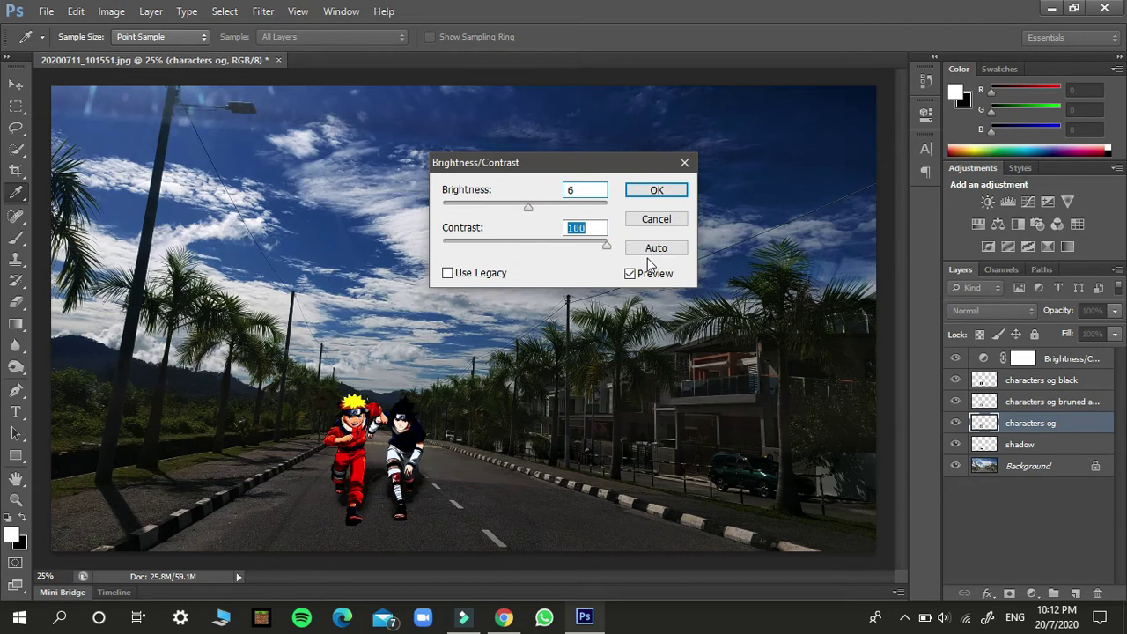
{"action": "left_click_drag", "start_coordinate": [588, 205], "coordinate": [414, 186]}
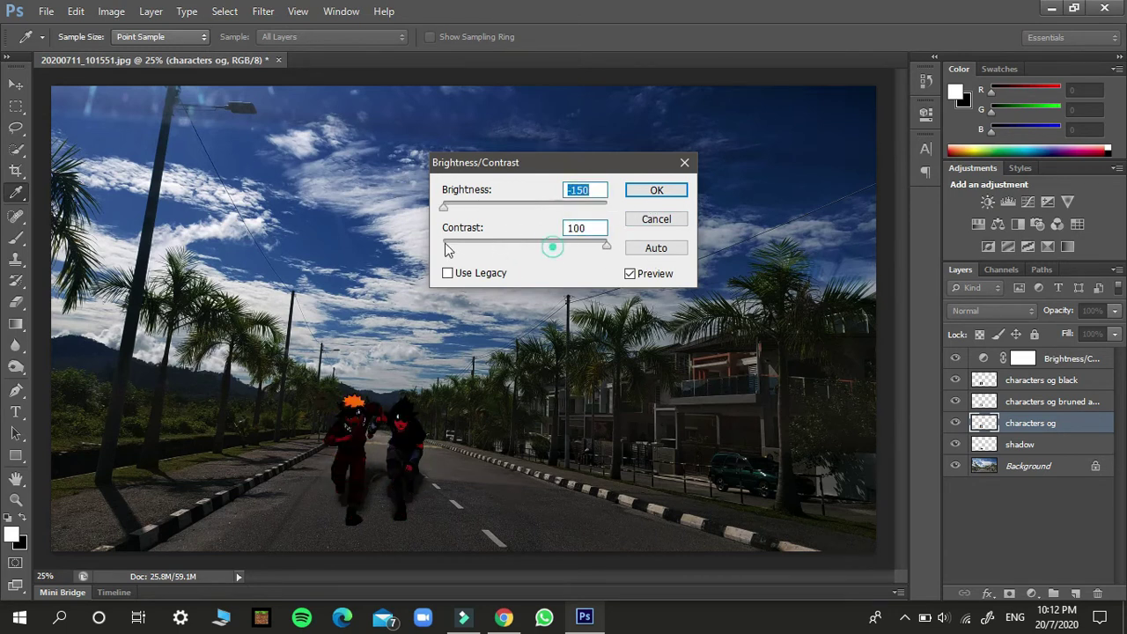
{"action": "left_click_drag", "start_coordinate": [447, 251], "coordinate": [442, 246]}
{"action": "left_click_drag", "start_coordinate": [528, 209], "coordinate": [493, 205]}
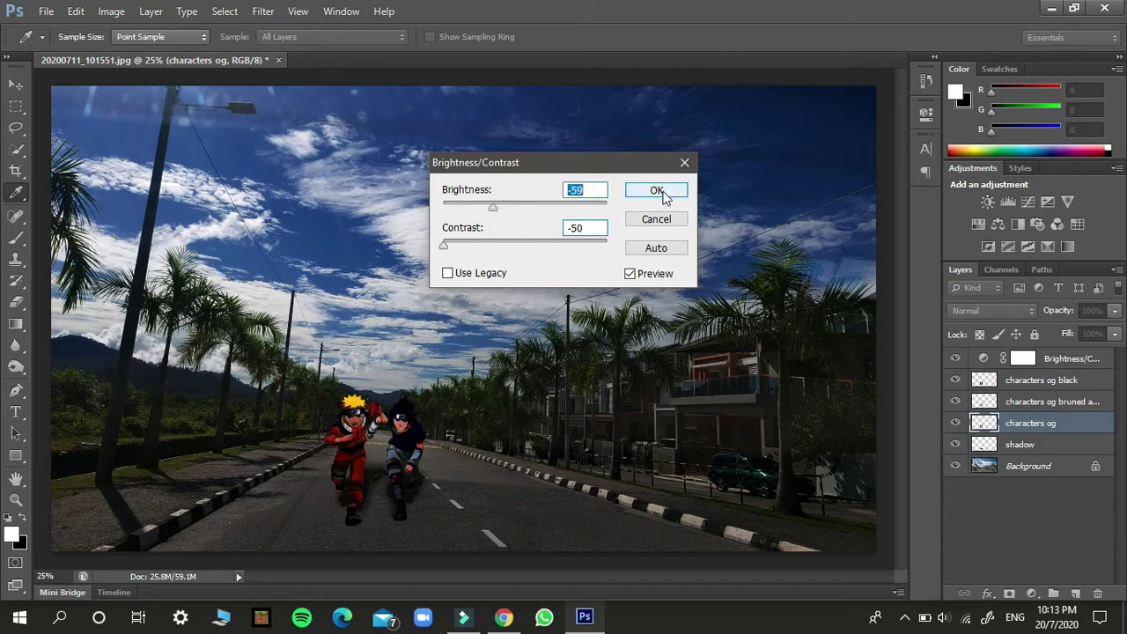
{"action": "left_click", "coordinate": [636, 194]}
Inspect the characters up close and apply another Brightness/Contrast adjustment to "characters og" with brightness 9
{"action": "key", "text": "z"}
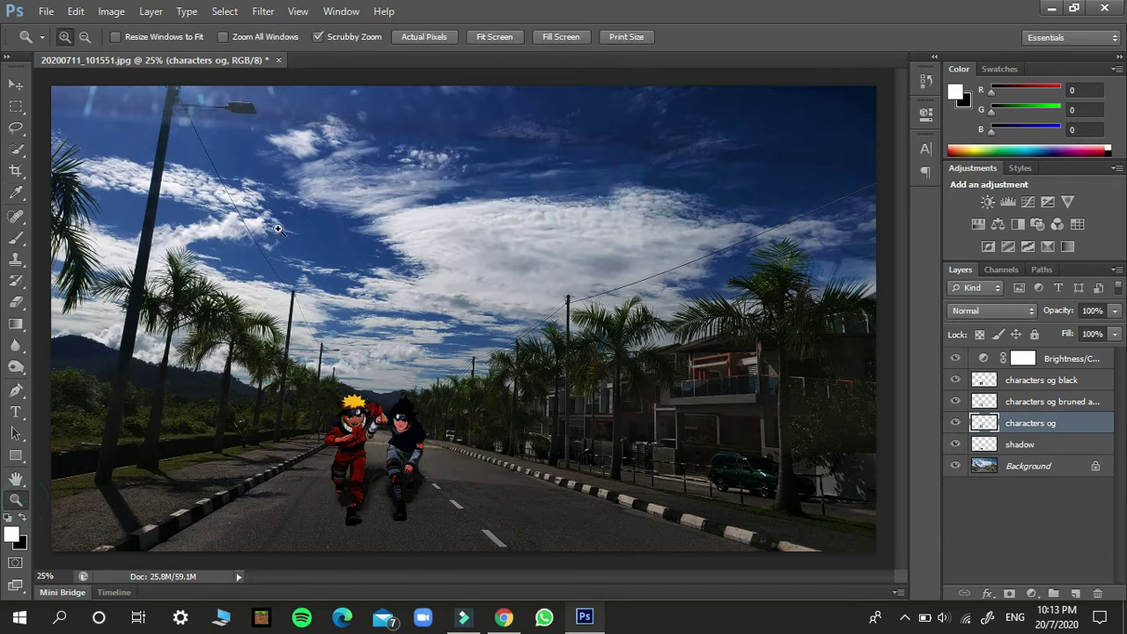
{"action": "left_click", "coordinate": [389, 435]}
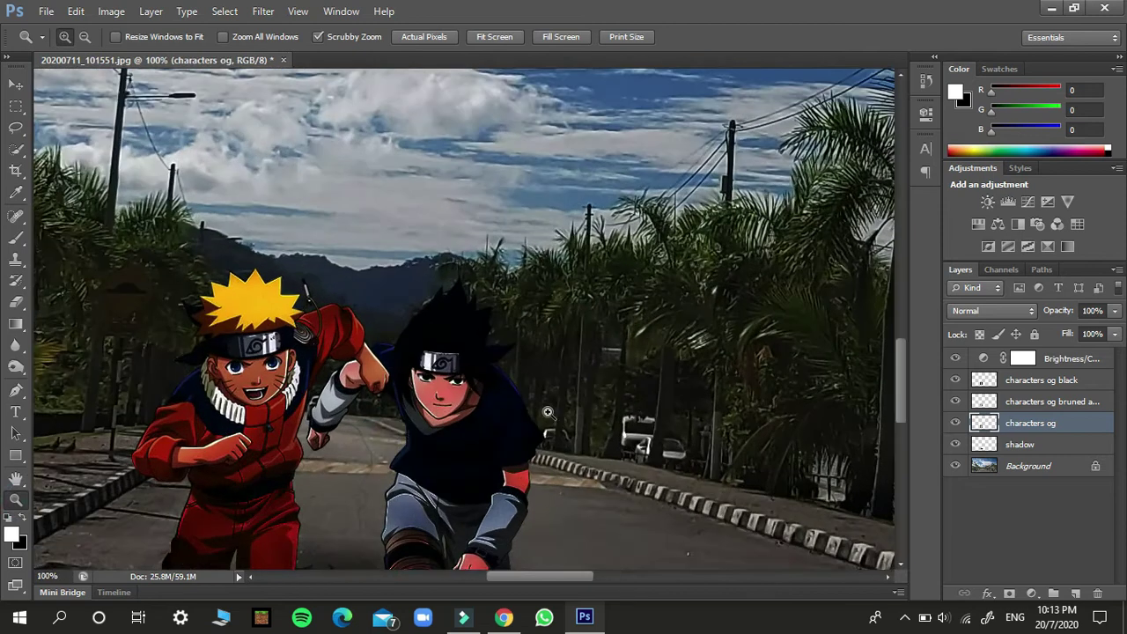
{"action": "scroll", "coordinate": [548, 414], "scroll_direction": "down", "scroll_amount": 5}
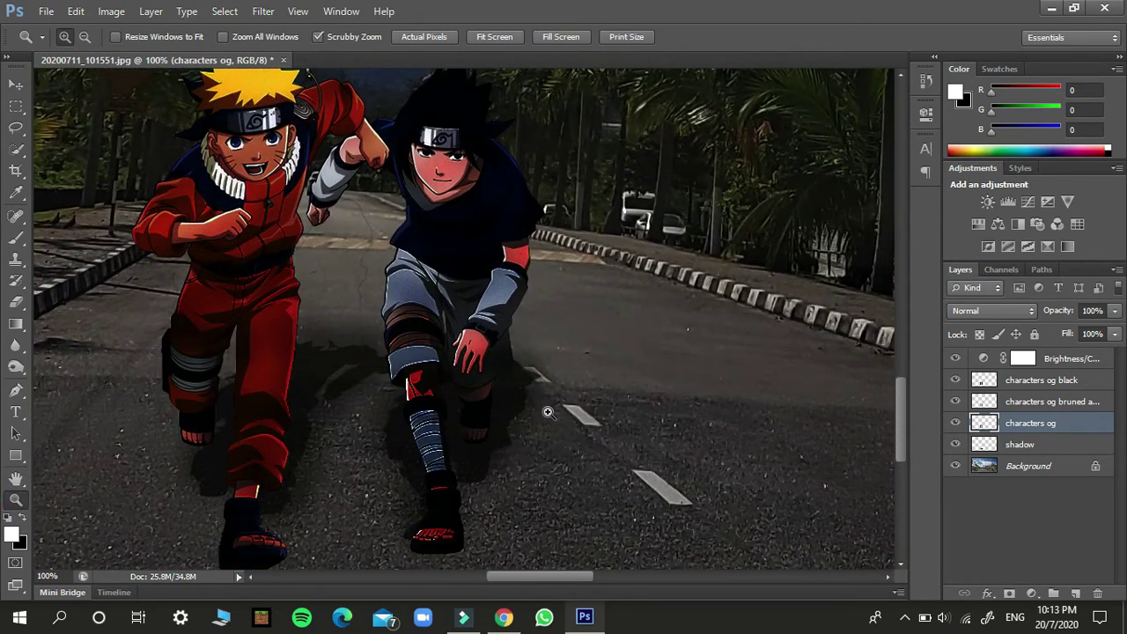
{"action": "scroll", "coordinate": [548, 412], "scroll_direction": "up", "scroll_amount": 2}
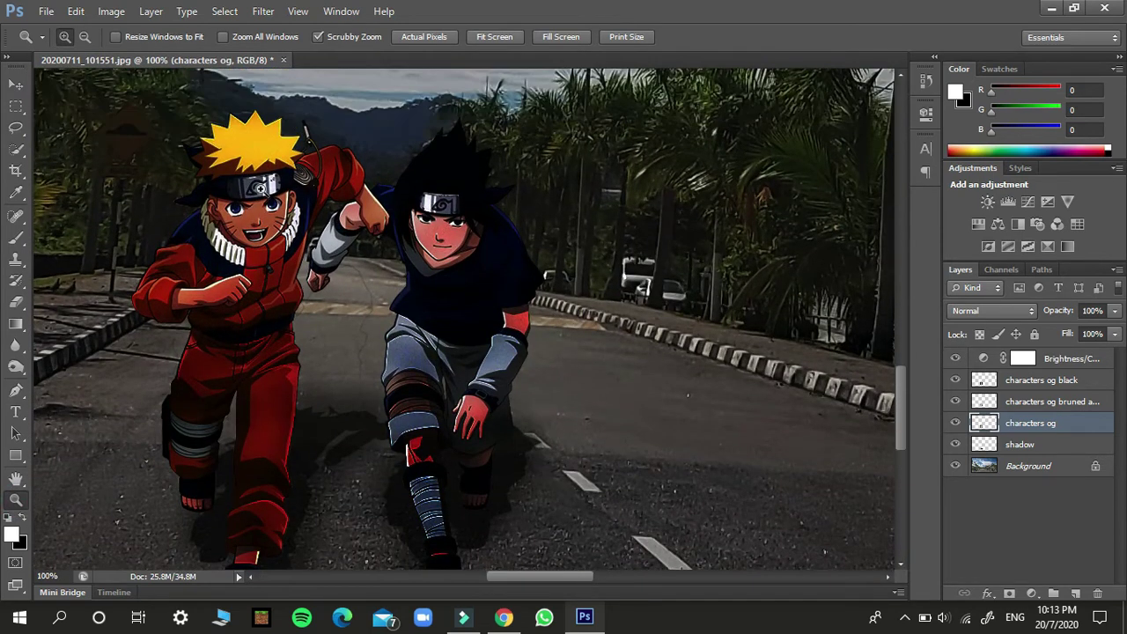
{"action": "left_click", "coordinate": [78, 9]}
{"action": "mouse_move", "coordinate": [108, 9]}
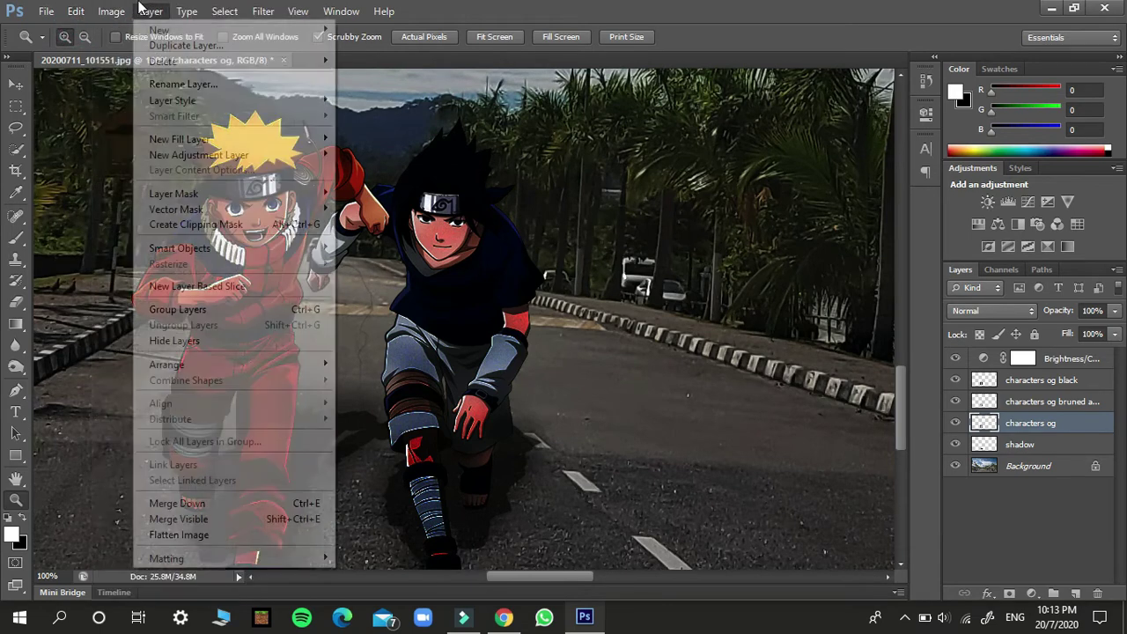
{"action": "mouse_move", "coordinate": [150, 54]}
{"action": "left_click", "coordinate": [331, 51]}
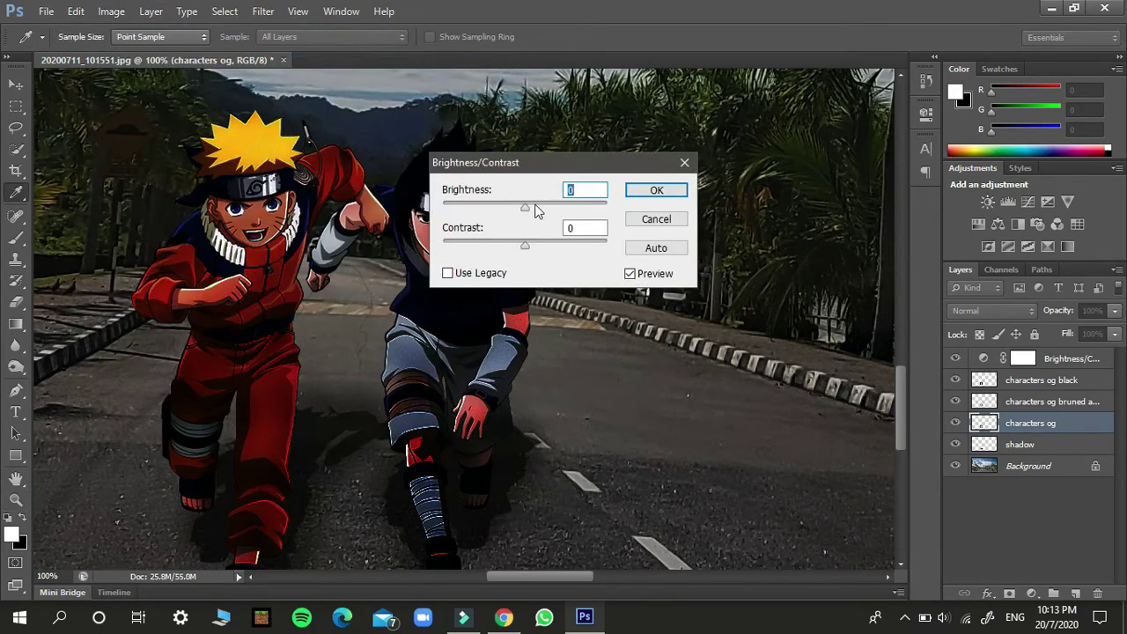
{"action": "mouse_move", "coordinate": [535, 210]}
{"action": "left_mouse_down"}
{"action": "mouse_move", "coordinate": [581, 210]}
{"action": "mouse_move", "coordinate": [497, 194]}
{"action": "mouse_move", "coordinate": [526, 196]}
{"action": "left_mouse_up"}
{"action": "left_click_drag", "start_coordinate": [526, 199], "coordinate": [533, 211]}
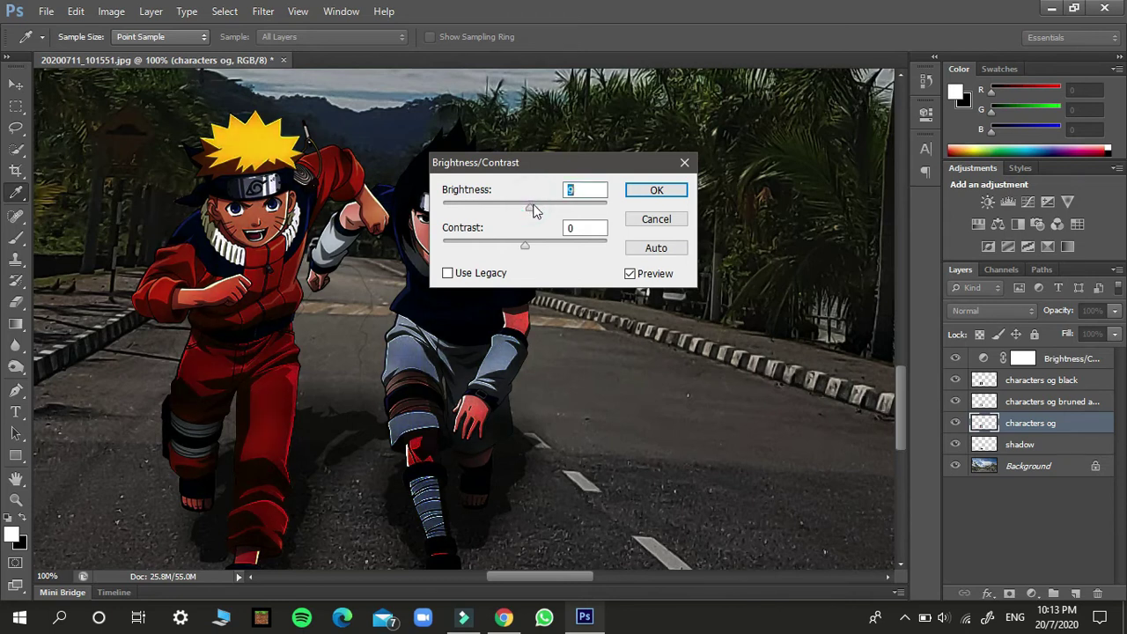
{"action": "left_click", "coordinate": [649, 190]}
Return to the full image view and review the mask and brightness settings of the Brightness/Contrast adjustment layer
{"action": "key", "text": "z"}
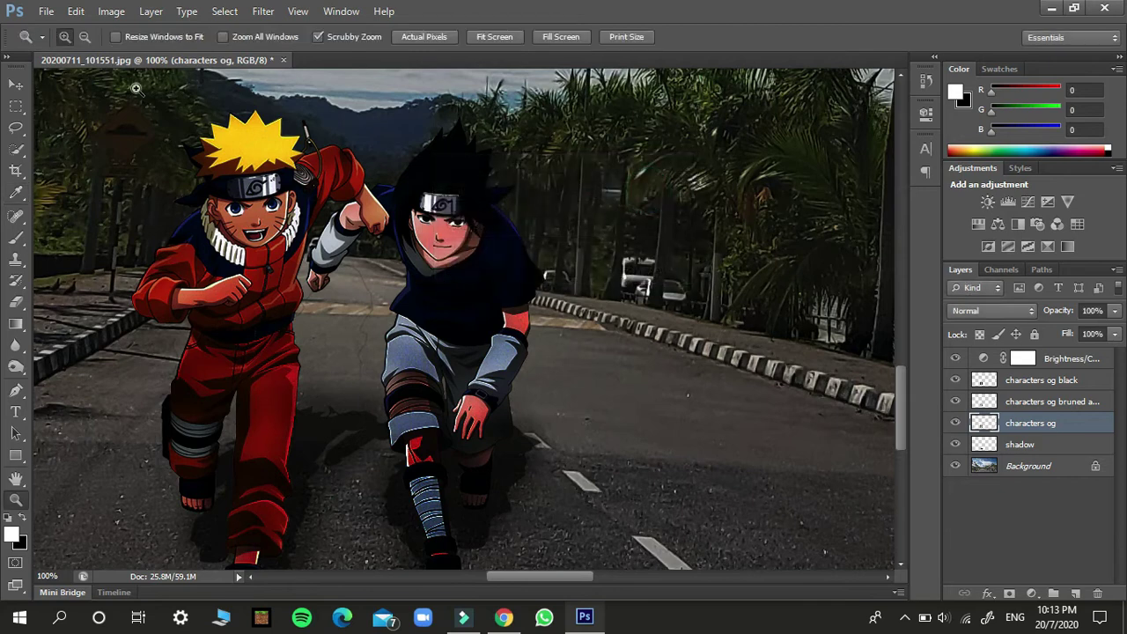
{"action": "left_click", "coordinate": [84, 19]}
{"action": "left_click", "coordinate": [86, 37]}
{"action": "left_click", "coordinate": [254, 127]}
{"action": "left_click", "coordinate": [254, 127]}
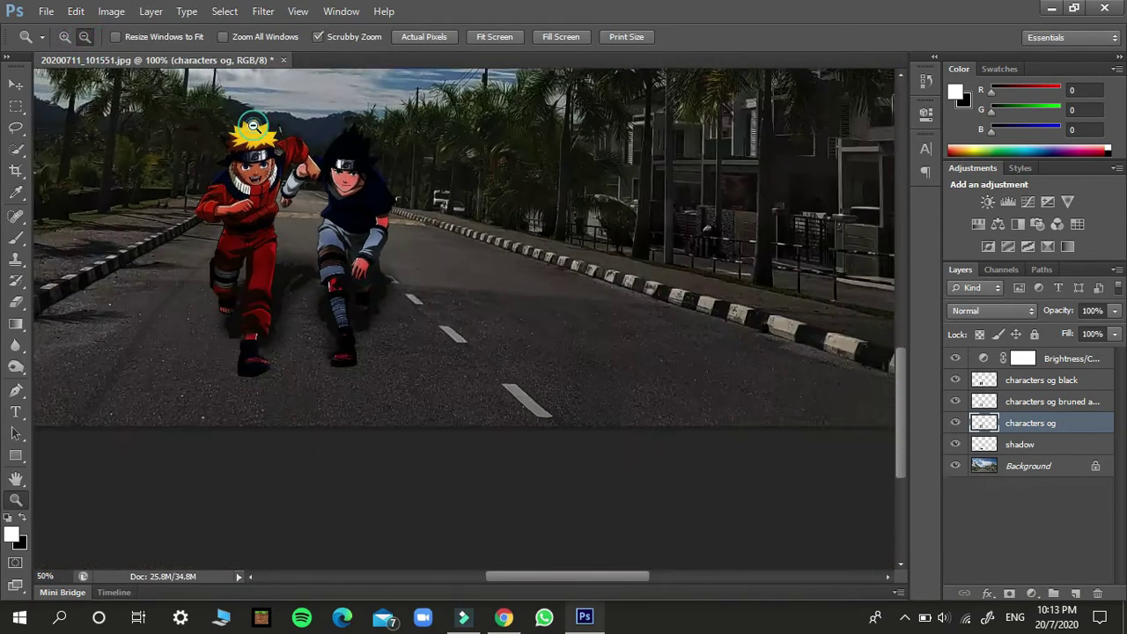
{"action": "left_click", "coordinate": [255, 127]}
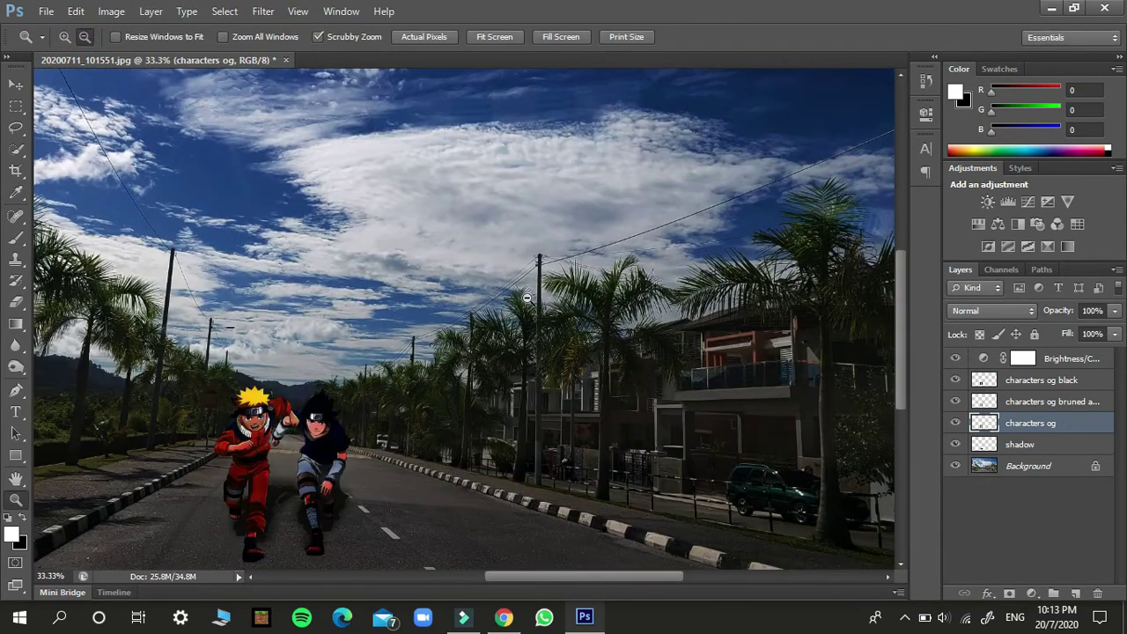
{"action": "left_click", "coordinate": [527, 299]}
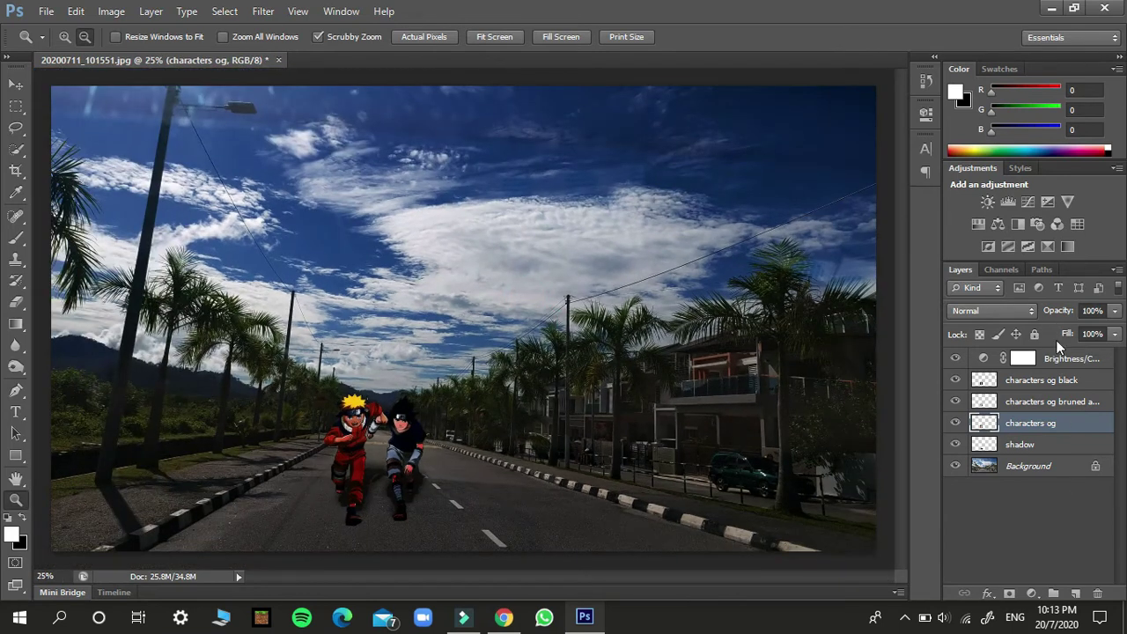
{"action": "left_click", "coordinate": [1023, 357]}
{"action": "double_click", "coordinate": [1023, 357]}
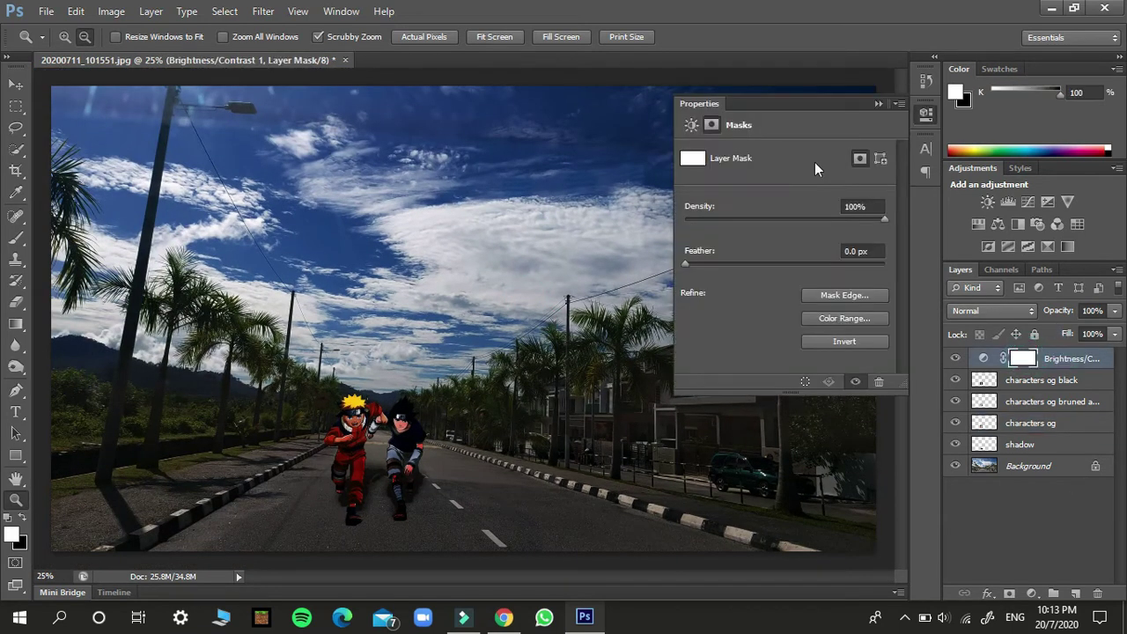
{"action": "left_click", "coordinate": [691, 124]}
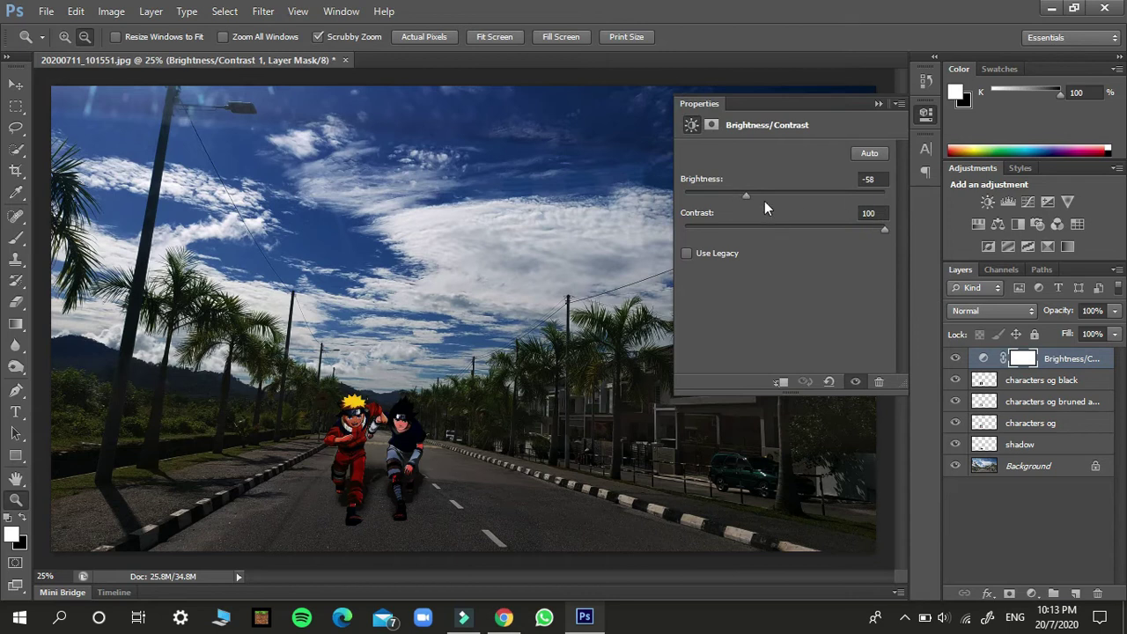
{"action": "left_click", "coordinate": [878, 103]}
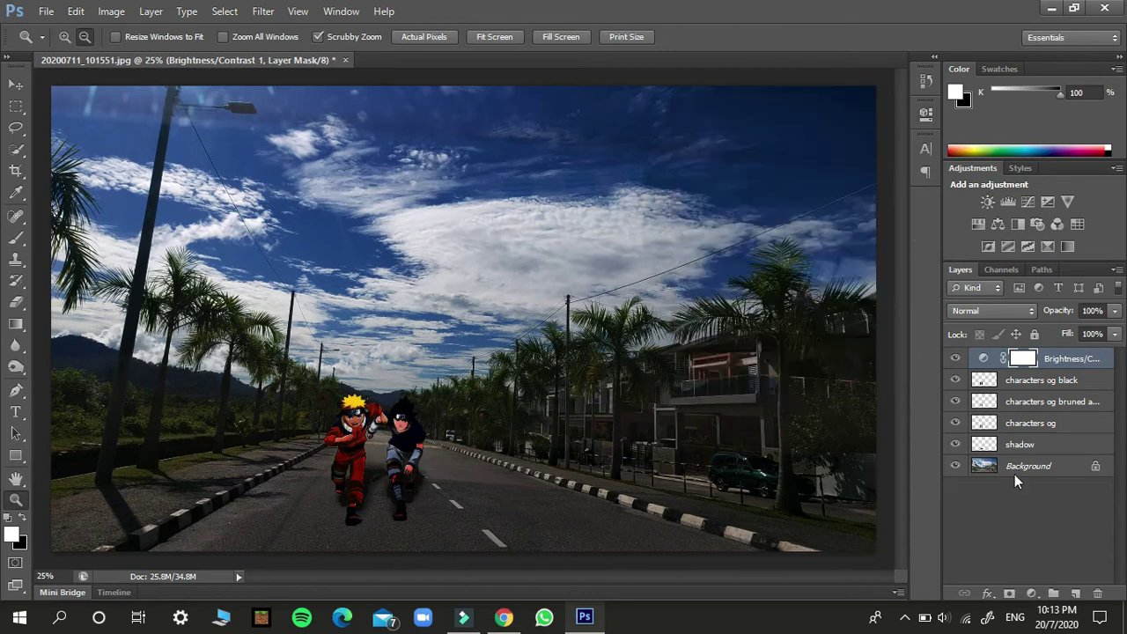
Try a Shadows/Highlights adjustment on the "characters og bruned and dodged" layer with the shadows amount at 100%
{"action": "left_click", "coordinate": [1062, 388]}
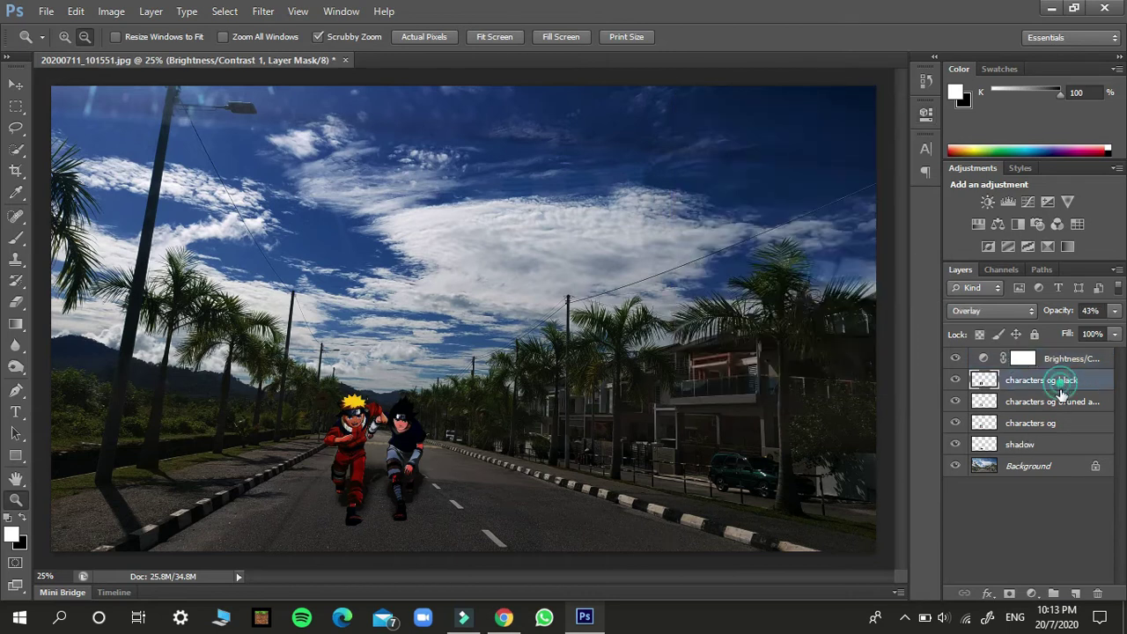
{"action": "double_click", "coordinate": [1062, 403]}
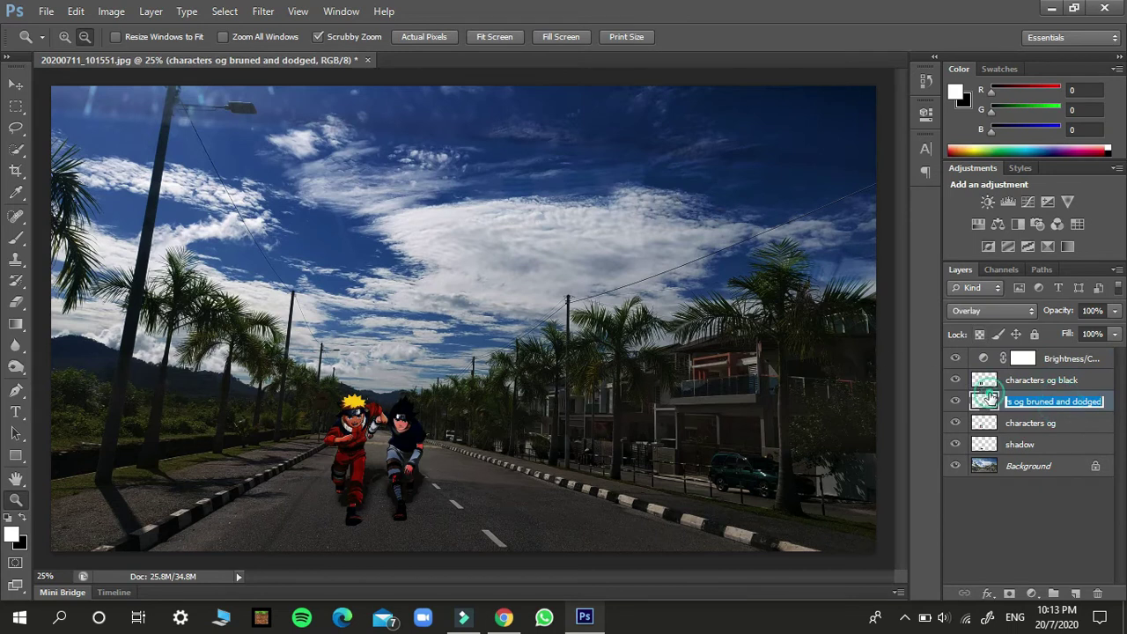
{"action": "key", "text": "Return"}
{"action": "left_click", "coordinate": [111, 11]}
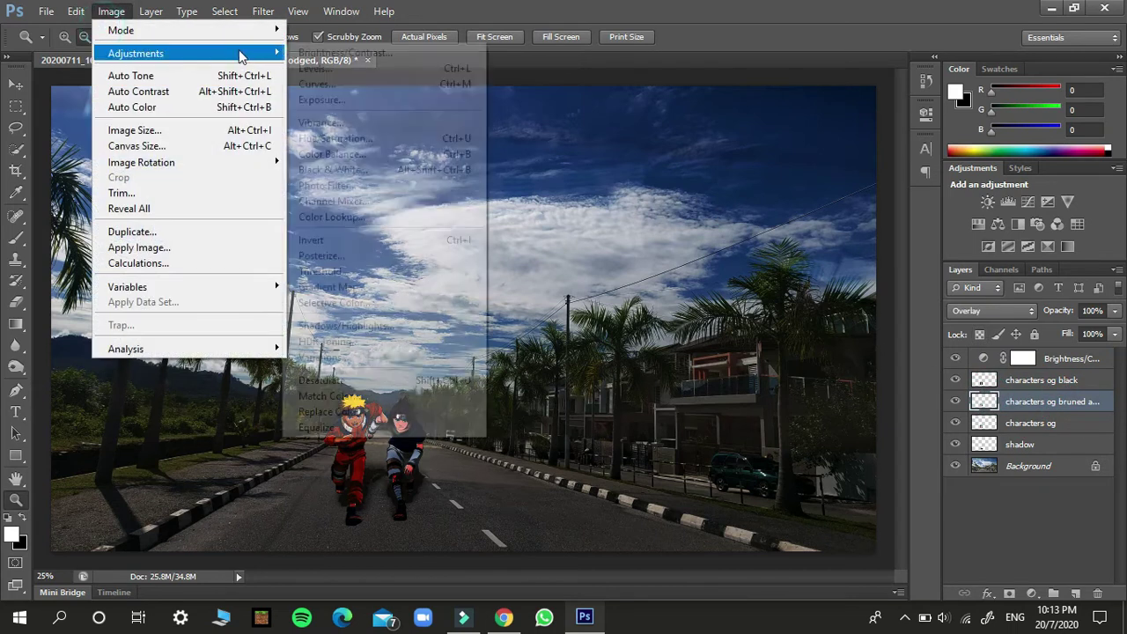
{"action": "mouse_move", "coordinate": [240, 54]}
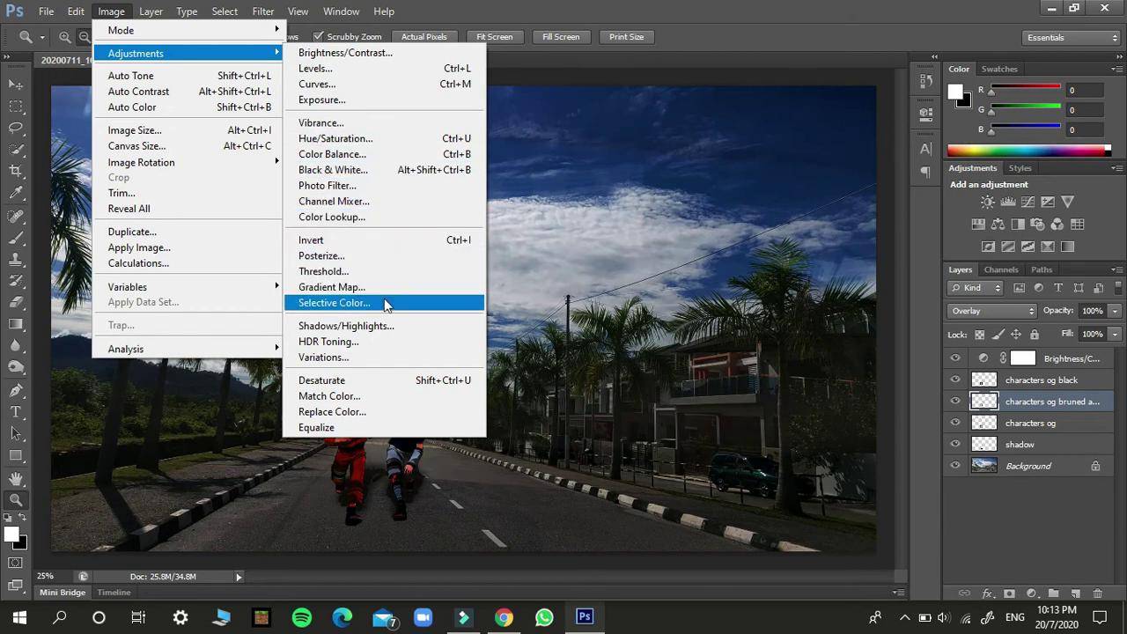
{"action": "left_click", "coordinate": [398, 333]}
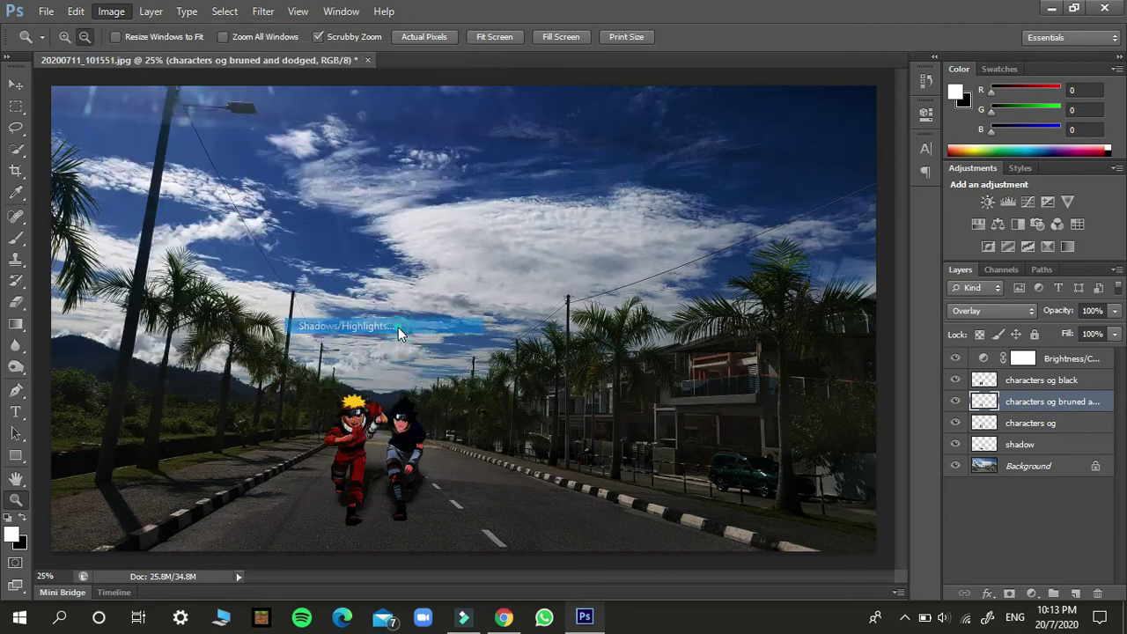
{"action": "left_click", "coordinate": [510, 211]}
{"action": "left_click_drag", "start_coordinate": [636, 199], "coordinate": [565, 224]}
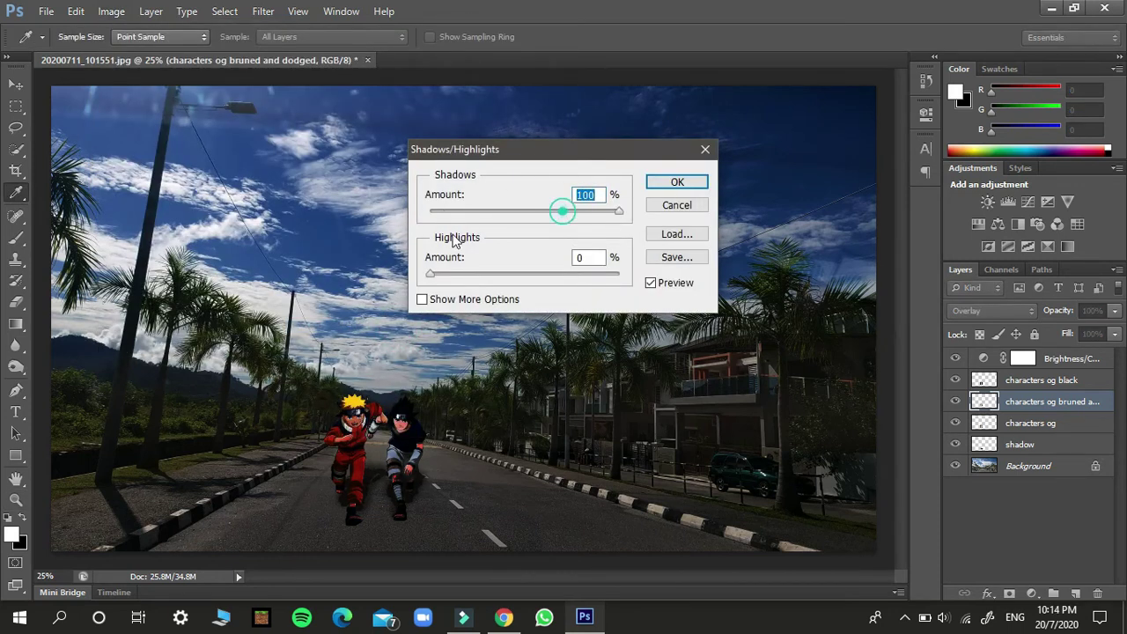
{"action": "left_click_drag", "start_coordinate": [456, 242], "coordinate": [438, 231]}
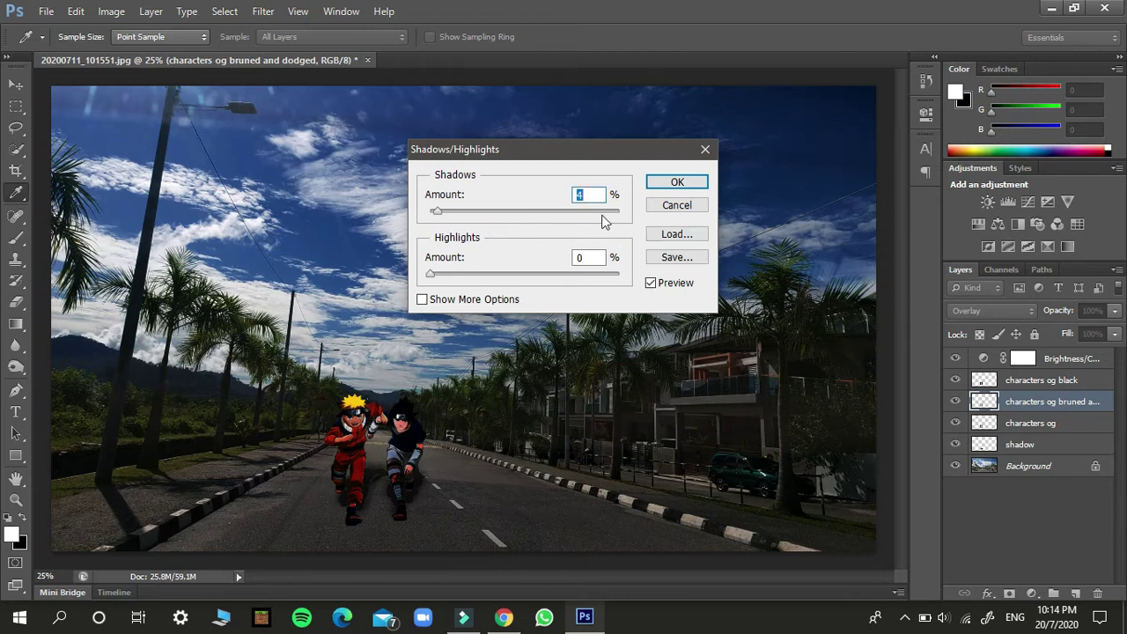
{"action": "left_click_drag", "start_coordinate": [604, 222], "coordinate": [634, 220]}
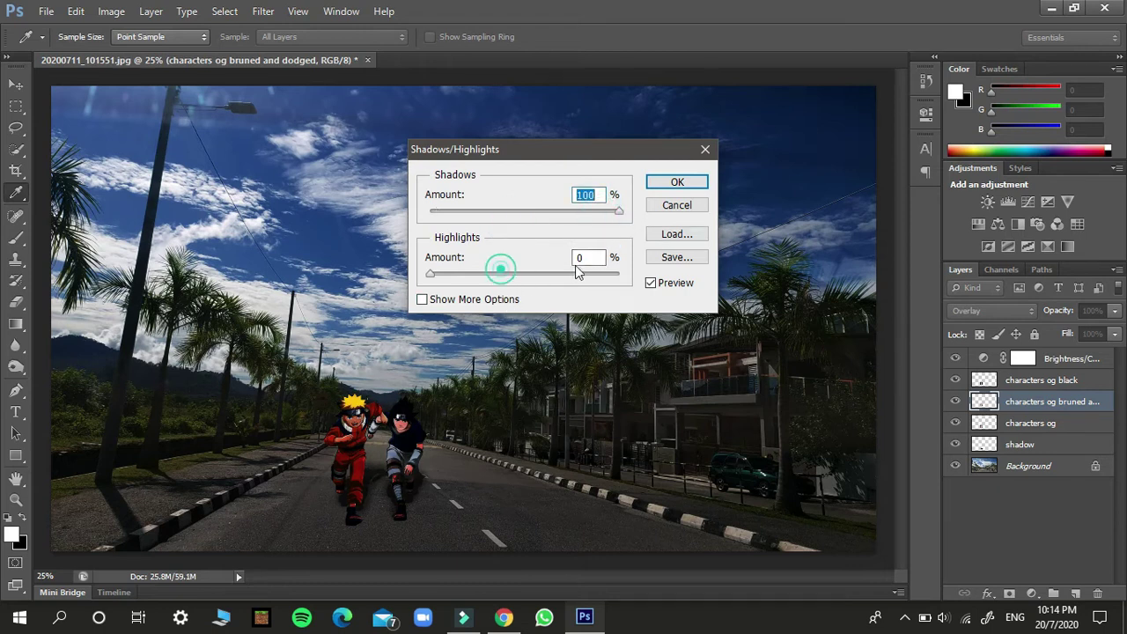
{"action": "key", "text": "Tab"}
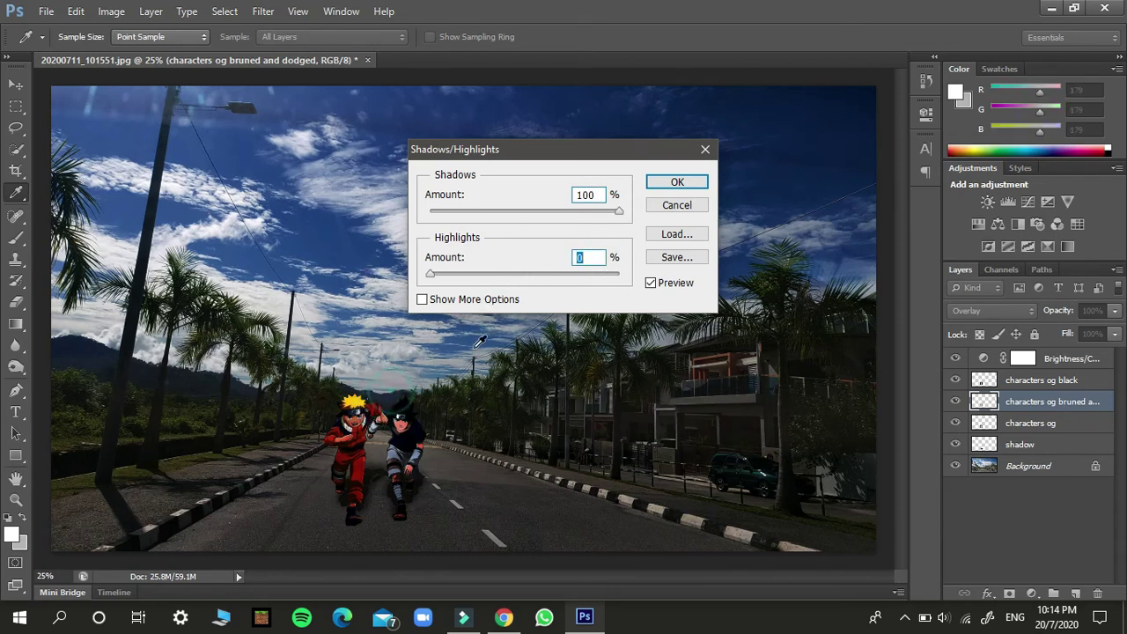
{"action": "left_click", "coordinate": [676, 205]}
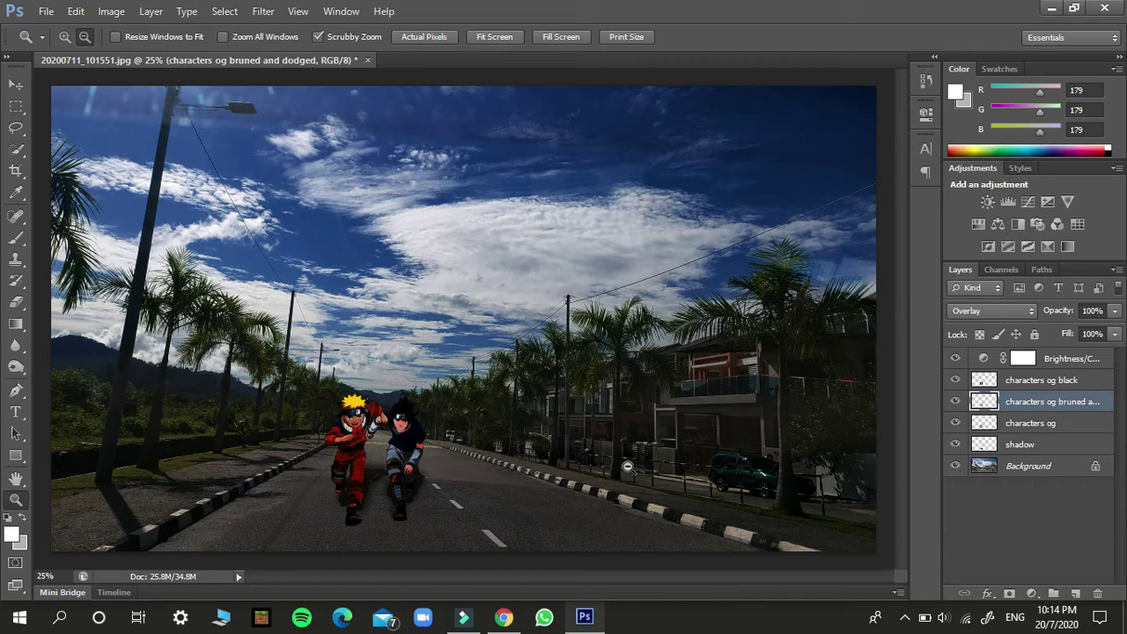
Compare the image with and without the Brightness/Contrast adjustment layer, and select the "characters og" layer
{"action": "left_click", "coordinate": [956, 359]}
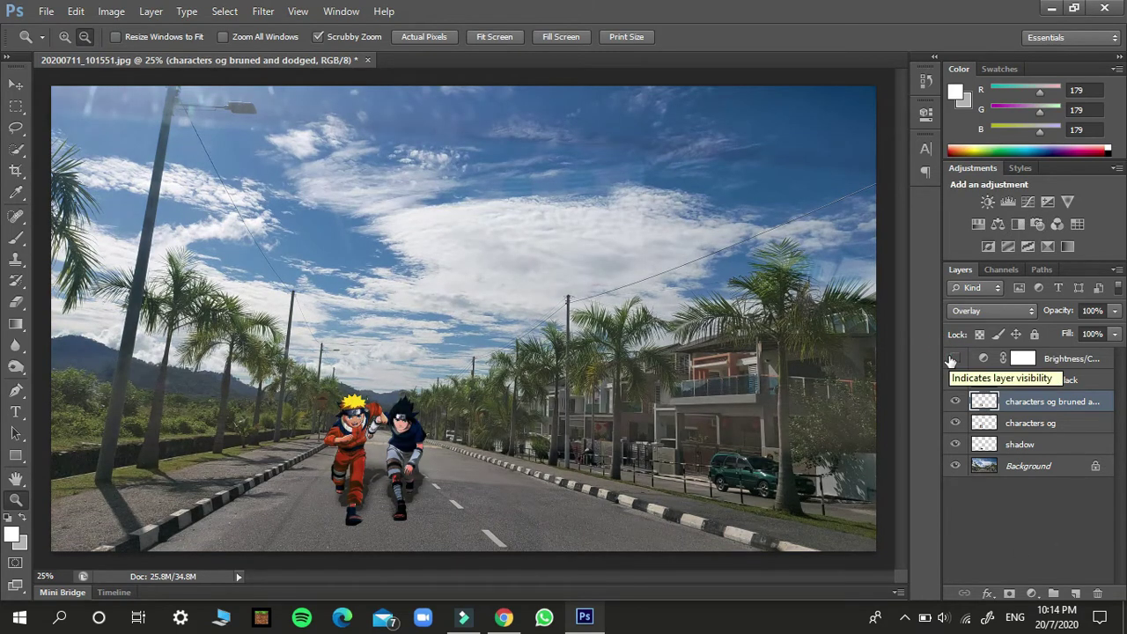
{"action": "left_click", "coordinate": [952, 359]}
{"action": "left_click", "coordinate": [1030, 423]}
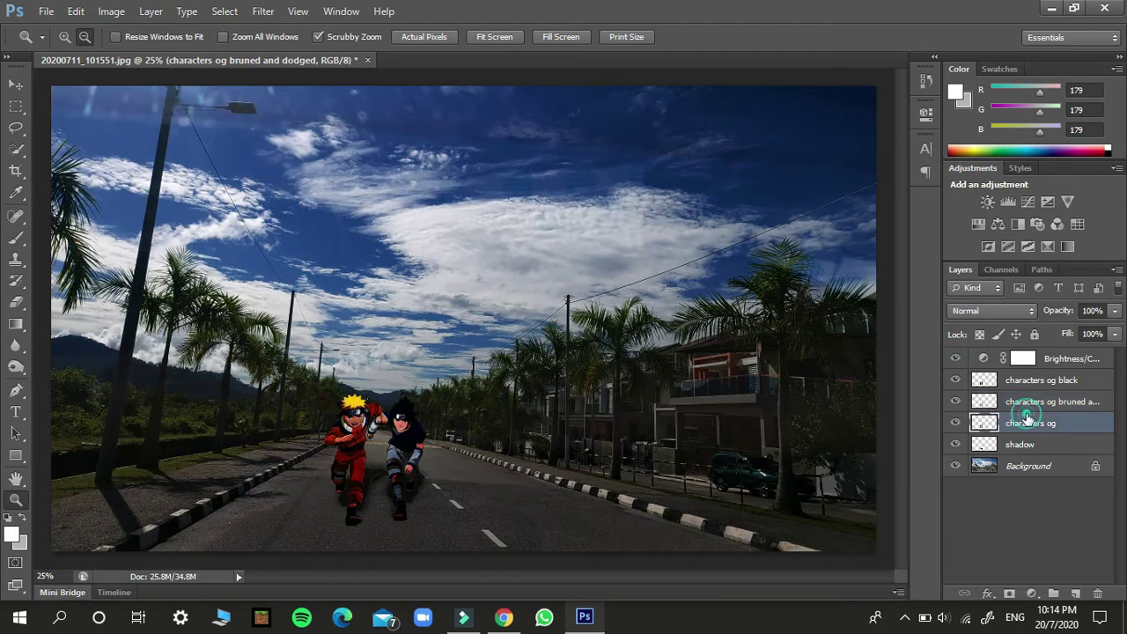
{"action": "right_click", "coordinate": [1030, 423]}
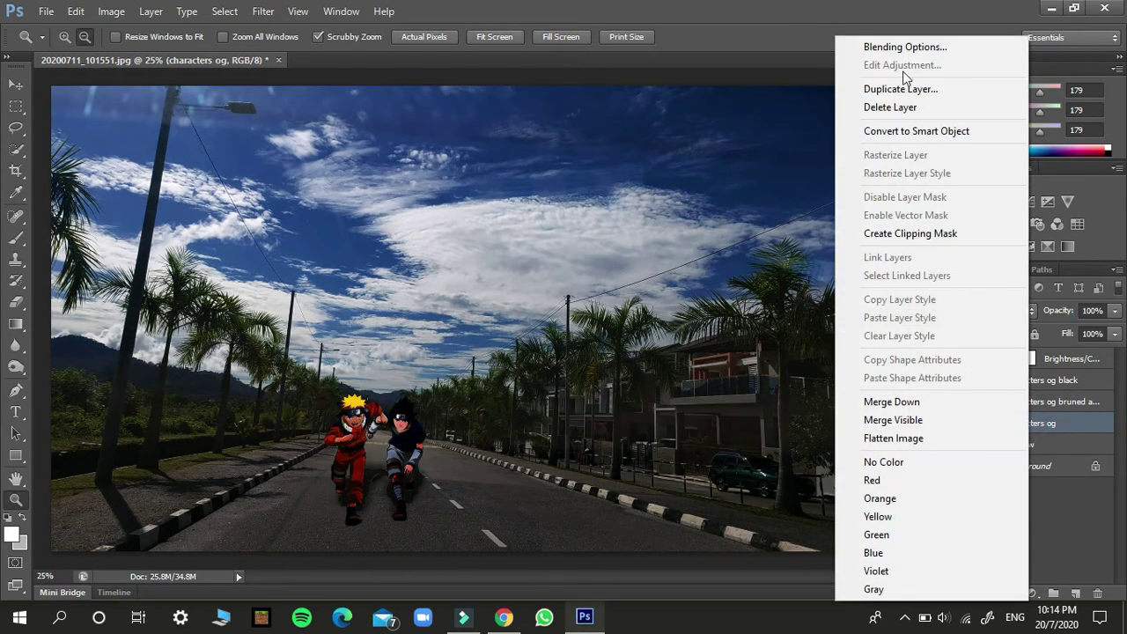
{"action": "left_click", "coordinate": [1089, 507]}
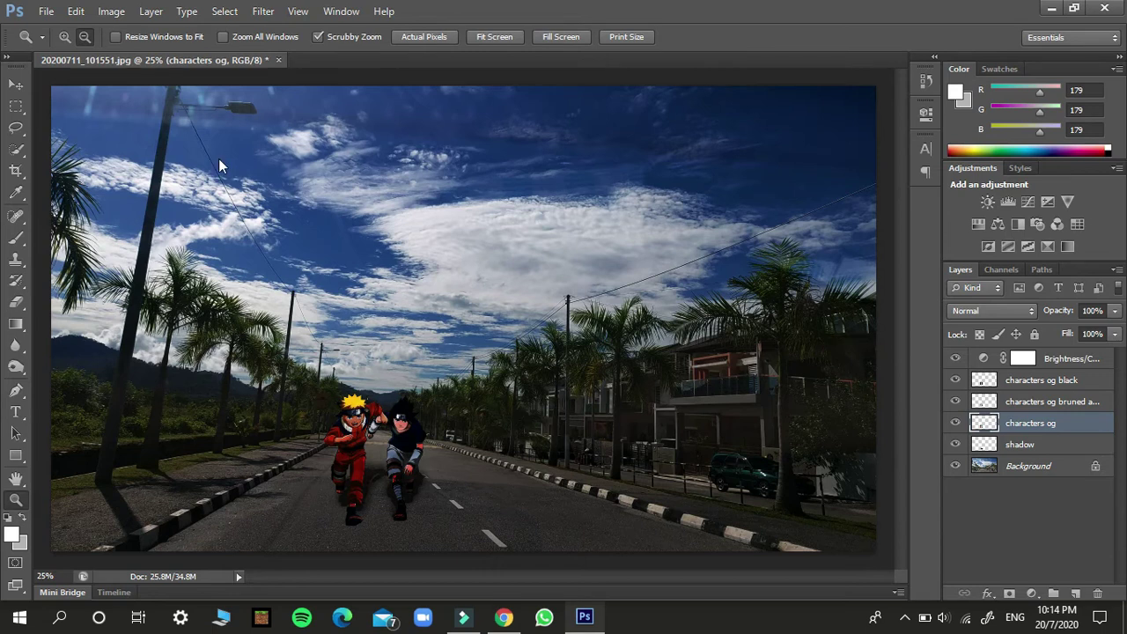
Save the layered document in Downloads as the Photoshop file "project naruto.psd" with Maximize Compatibility enabled
{"action": "key", "text": "ctrl+shift+s"}
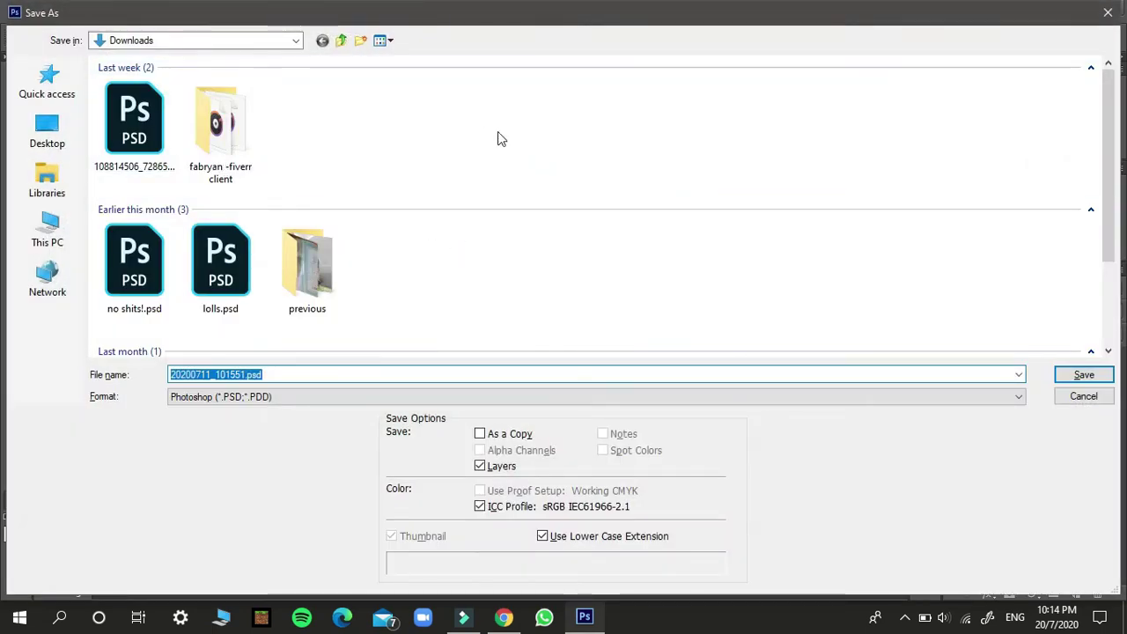
{"action": "type", "text": "naruto "}
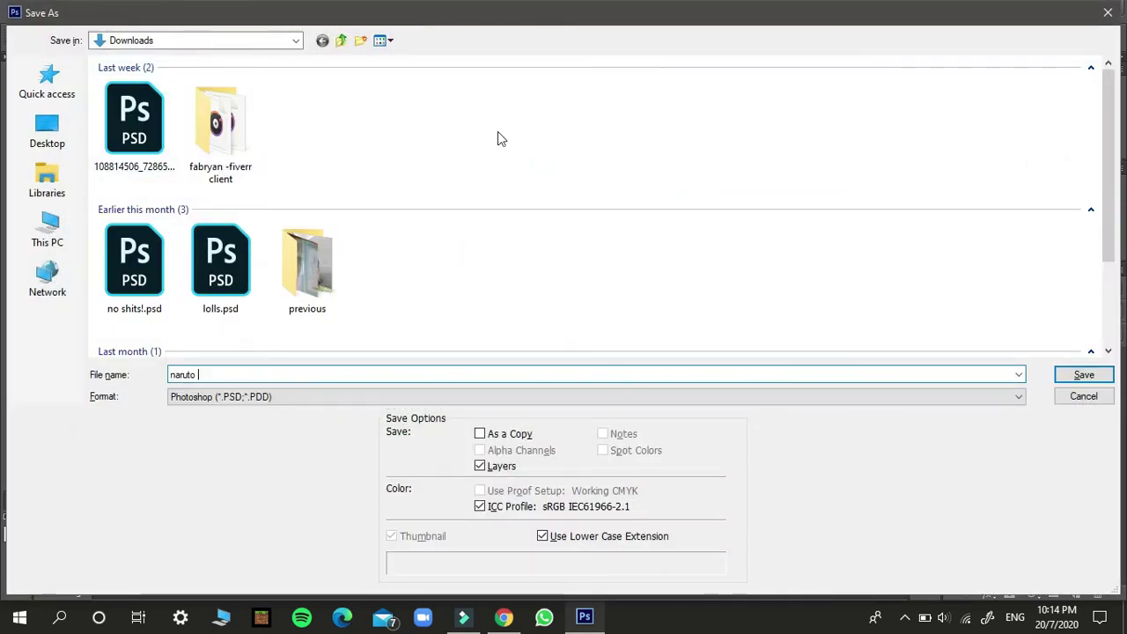
{"action": "type", "text": "pr"}
{"action": "key", "text": "BackSpace"}
{"action": "key", "text": "BackSpace"}
{"action": "key", "text": "BackSpace"}
{"action": "key", "text": "BackSpace"}
{"action": "key", "text": "BackSpace"}
{"action": "key", "text": "BackSpace"}
{"action": "key", "text": "BackSpace"}
{"action": "key", "text": "BackSpace"}
{"action": "key", "text": "BackSpace"}
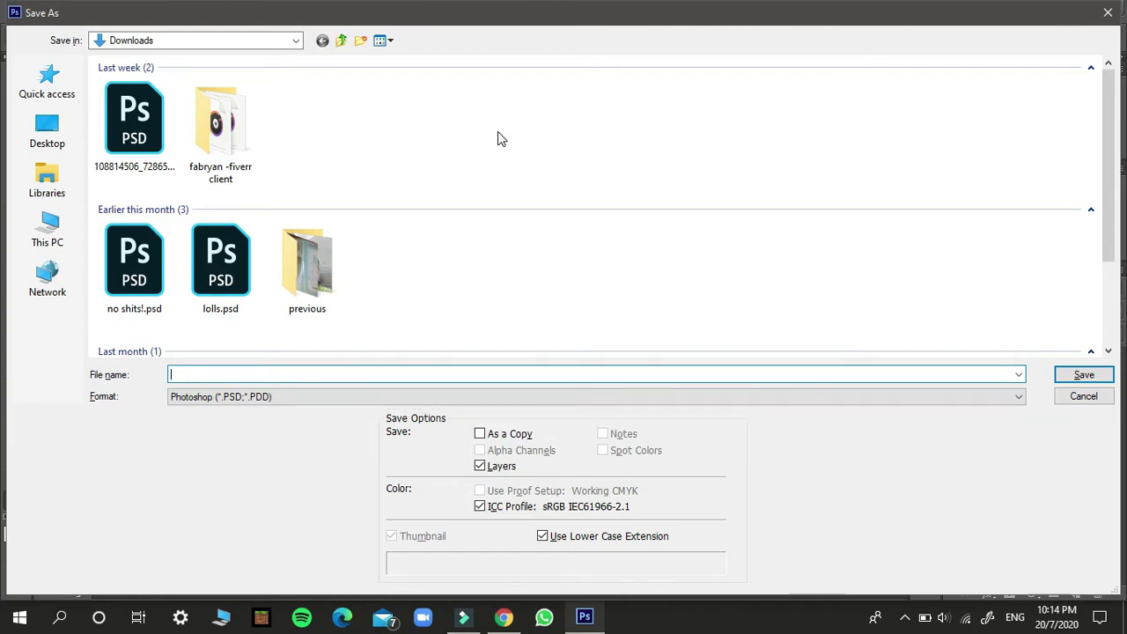
{"action": "type", "text": "pr"}
{"action": "type", "text": "ojec"}
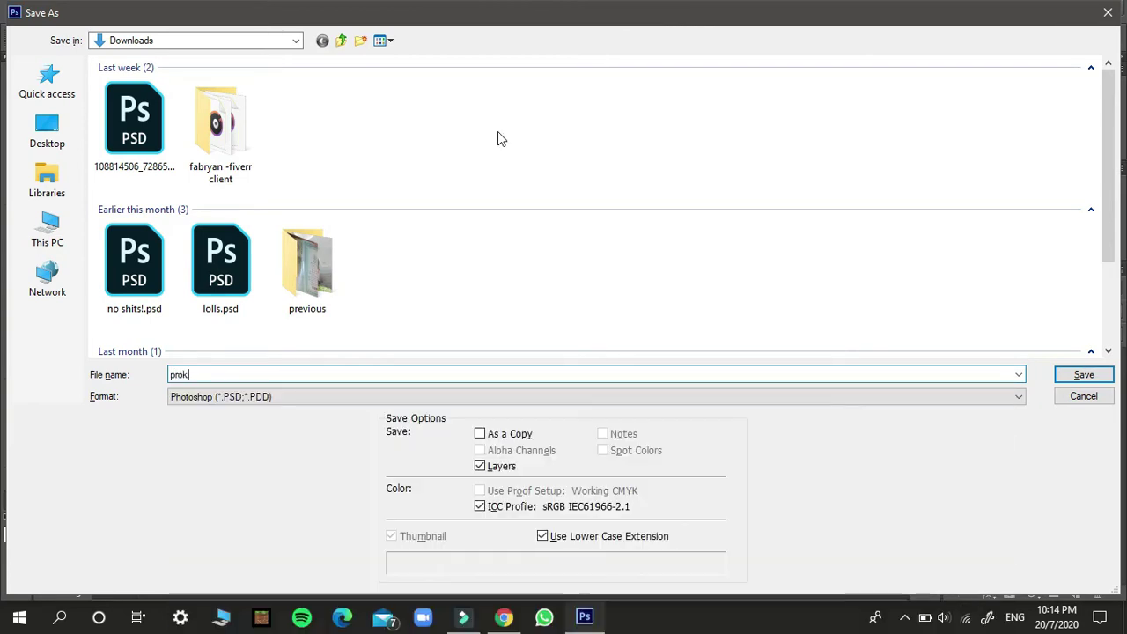
{"action": "type", "text": "t "}
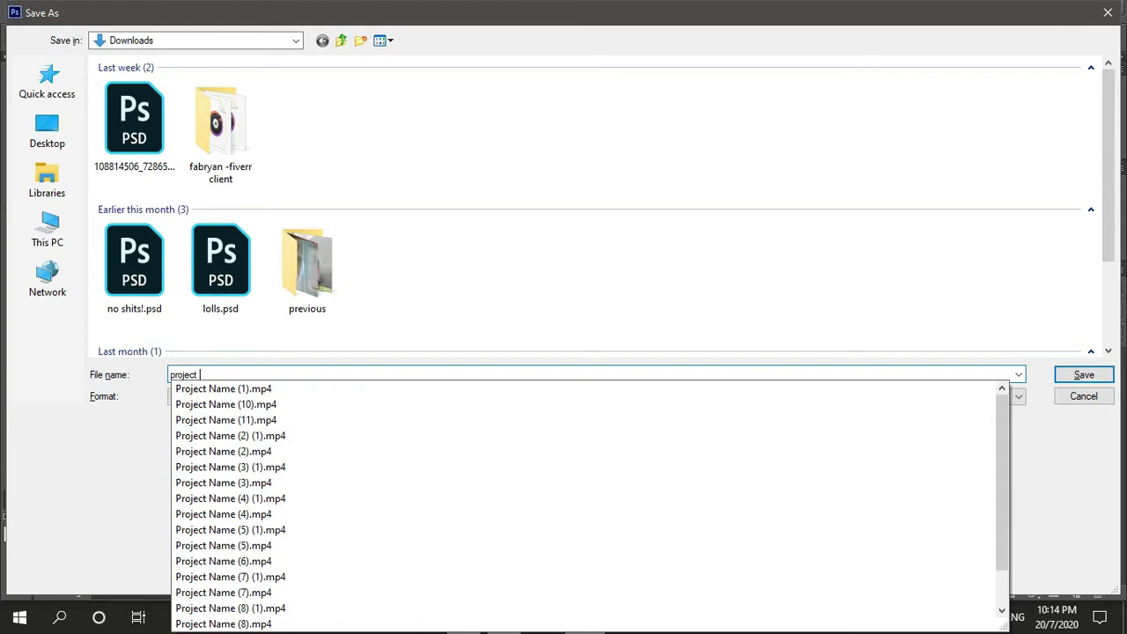
{"action": "type", "text": "name"}
{"action": "key", "text": "Return"}
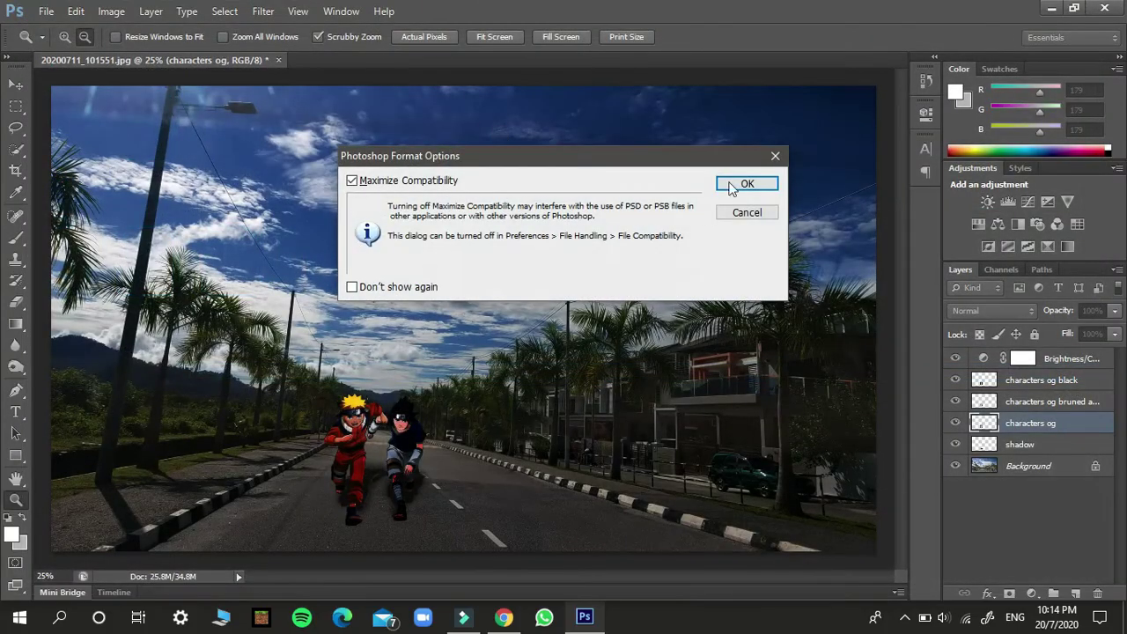
{"action": "left_click", "coordinate": [738, 185]}
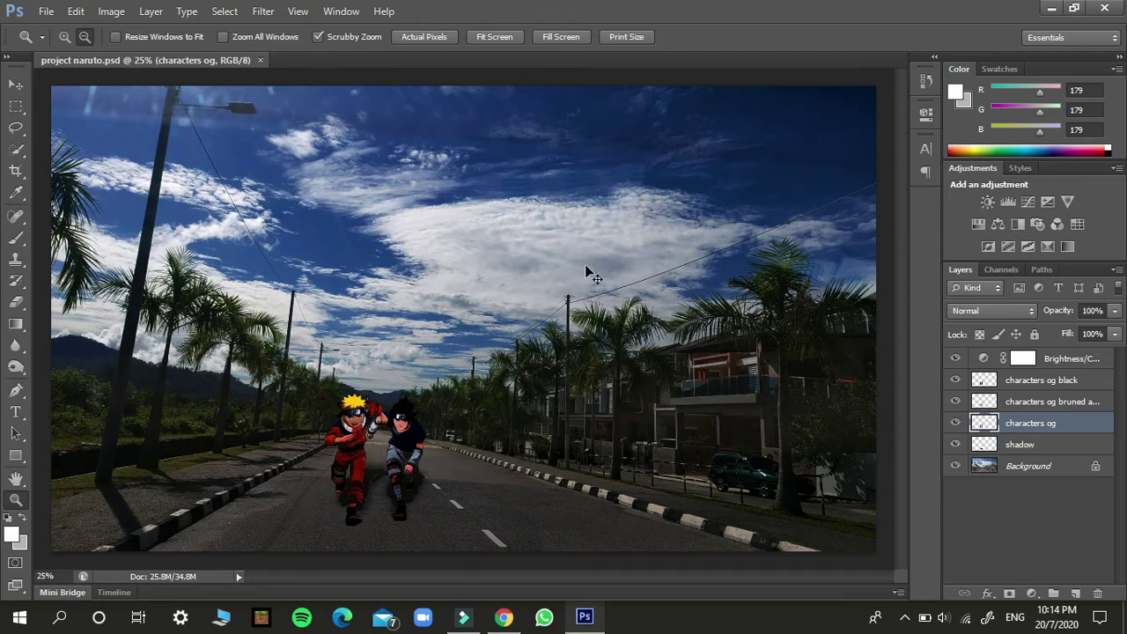
Save a PNG copy as "project naruto.png" in Downloads with Smallest / Slow compression and no interlacing
{"action": "key", "text": "ctrl+shift+s"}
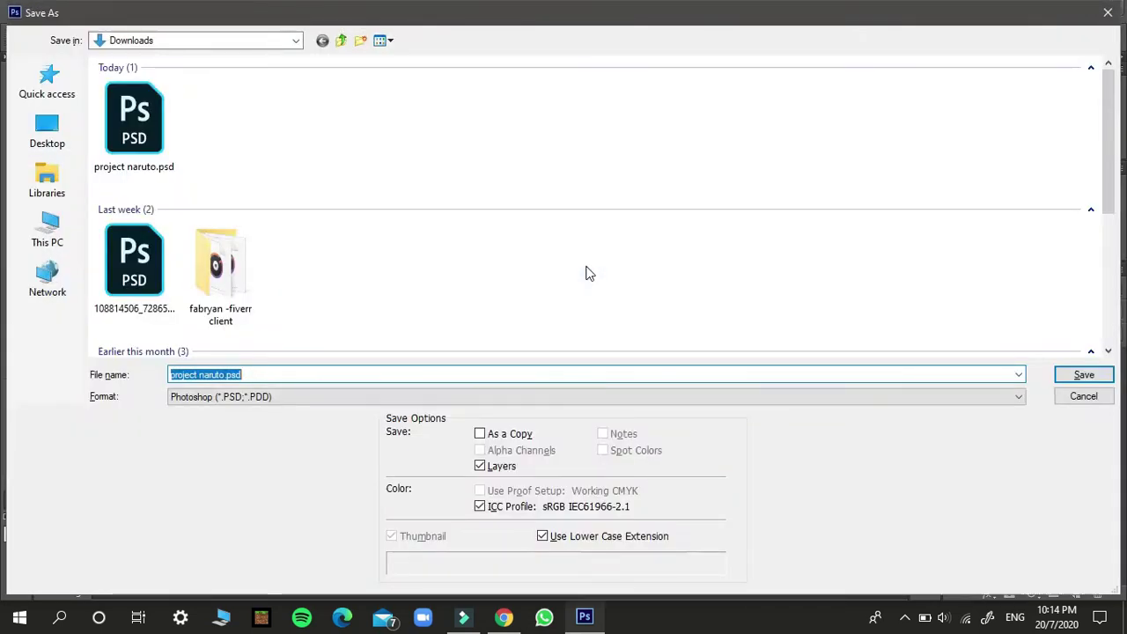
{"action": "left_click", "coordinate": [482, 398]}
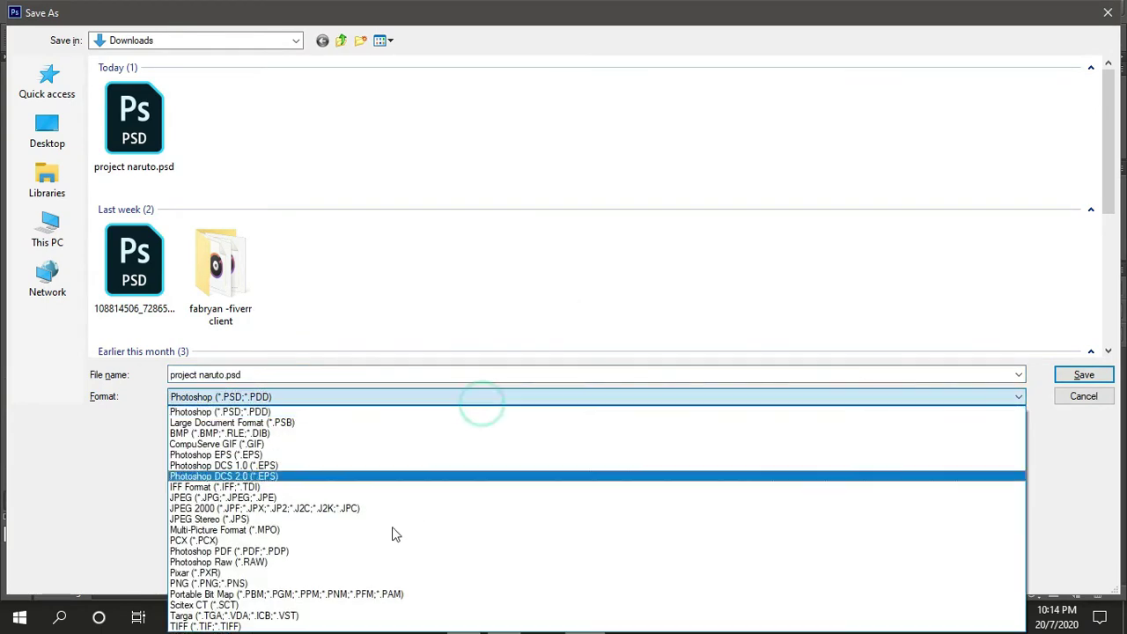
{"action": "left_click", "coordinate": [356, 583]}
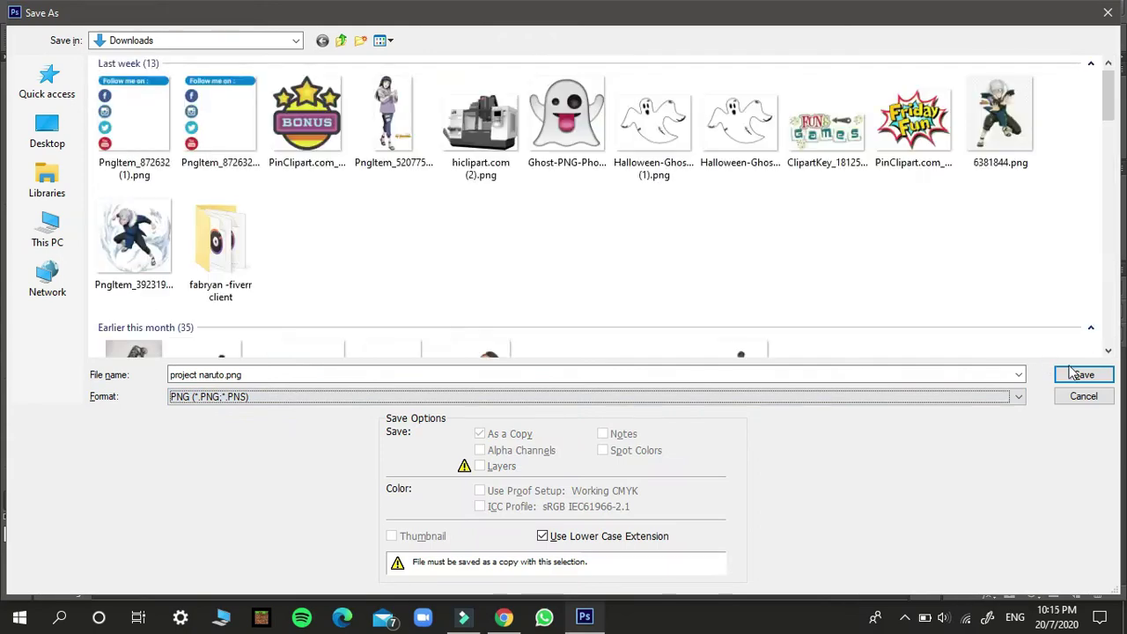
{"action": "left_click", "coordinate": [1072, 375]}
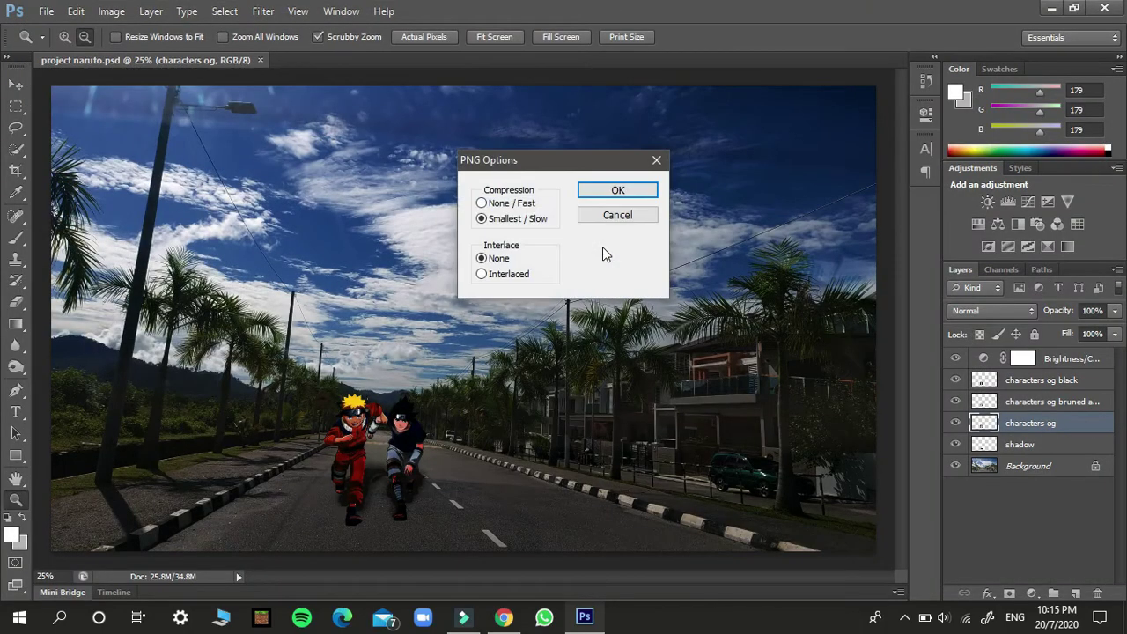
{"action": "left_click", "coordinate": [646, 188]}
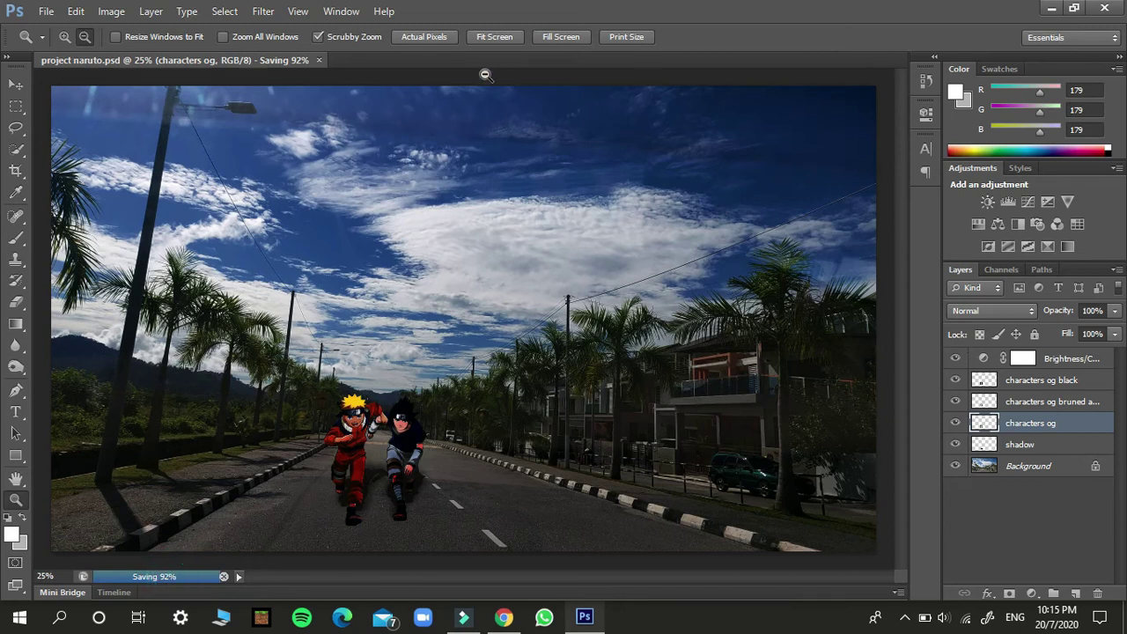
{"action": "left_click", "coordinate": [111, 12]}
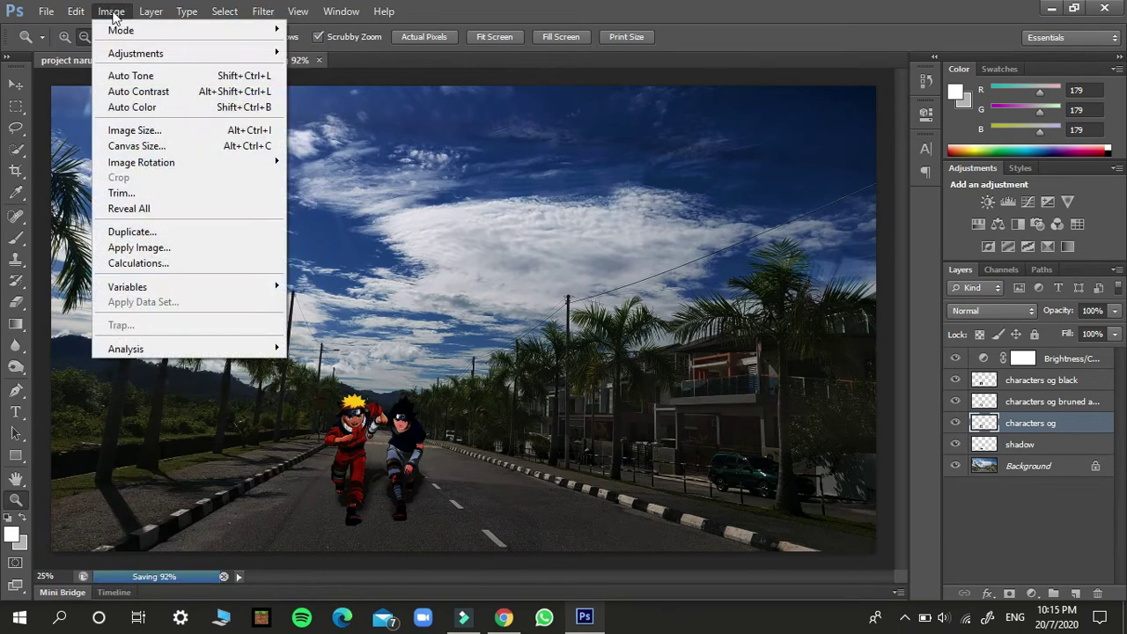
{"action": "mouse_move", "coordinate": [139, 54]}
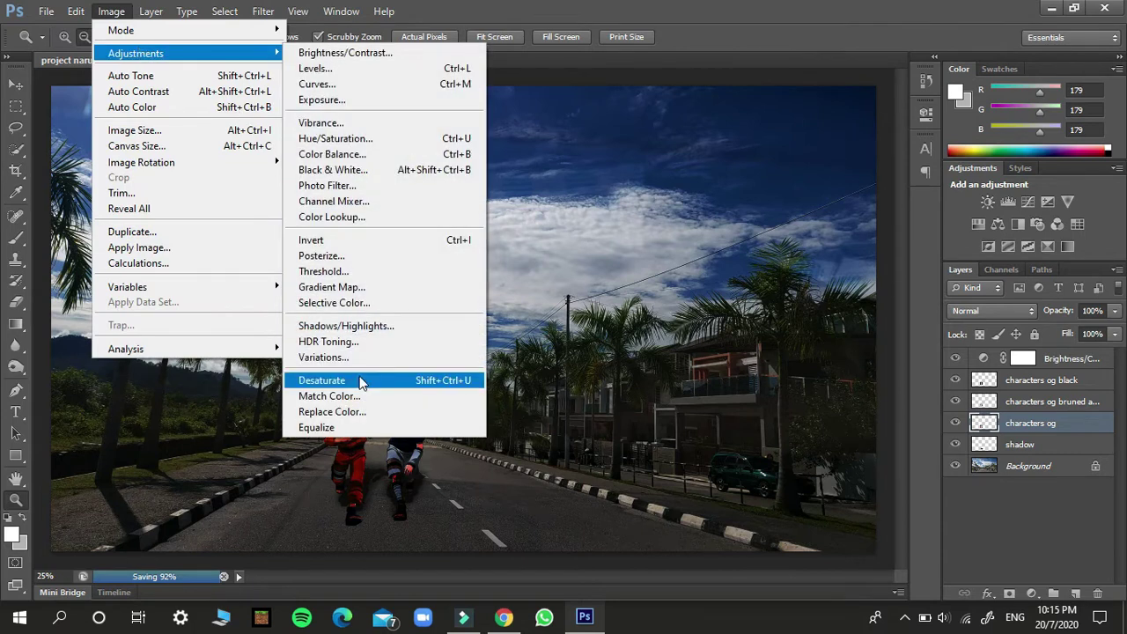
{"action": "left_click", "coordinate": [238, 578]}
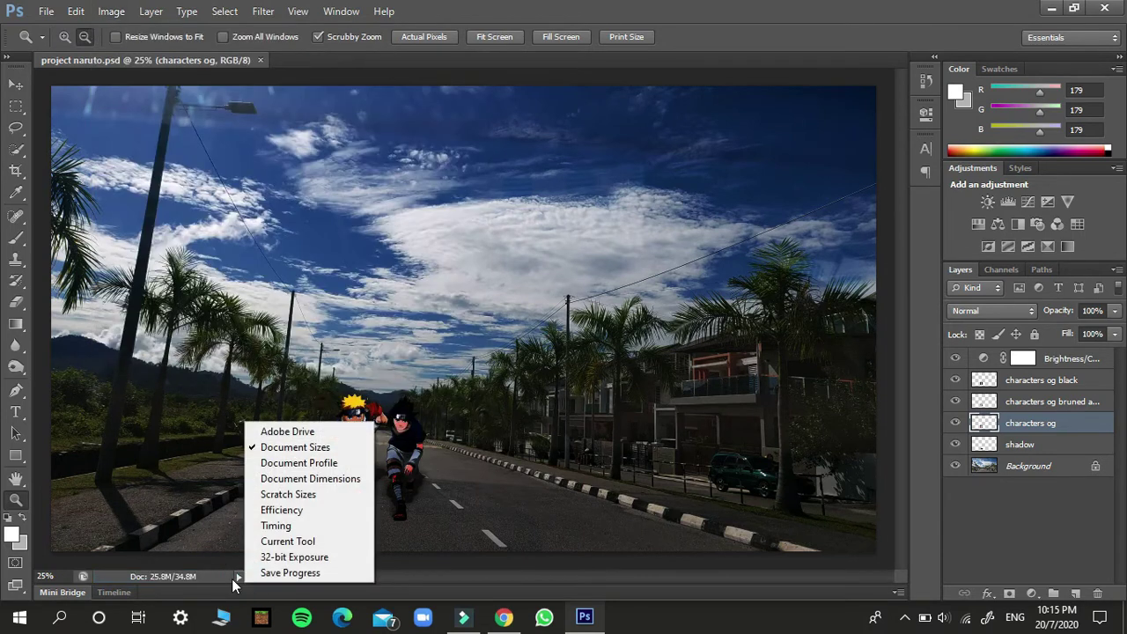
{"action": "left_click", "coordinate": [233, 581]}
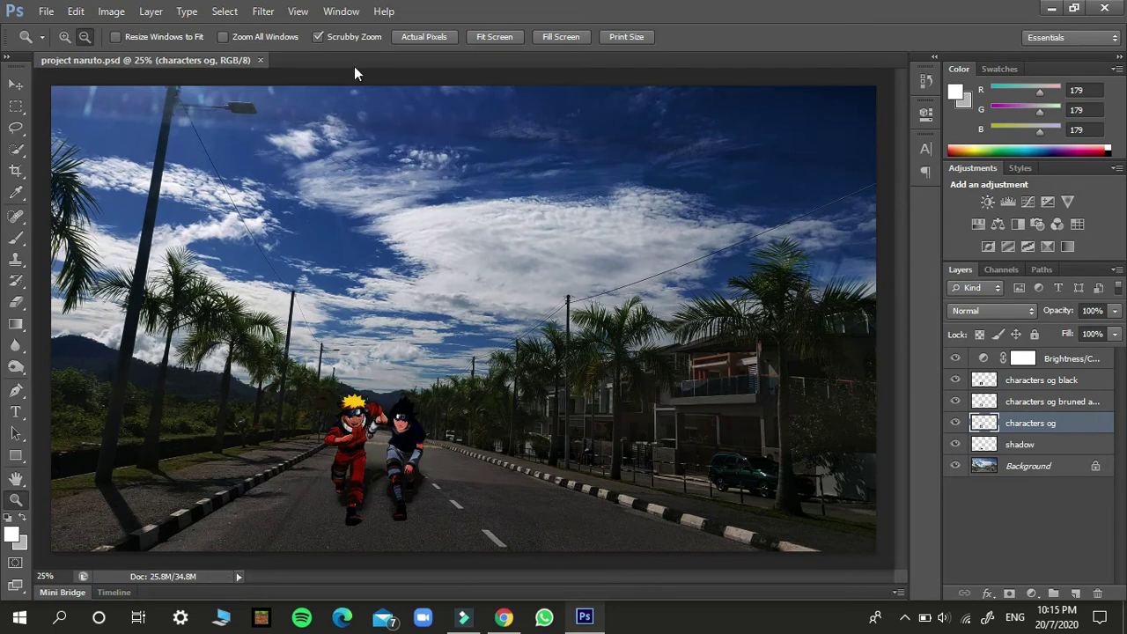
Adjust the "characters og" layer with Brightness/Contrast at brightness 50, and hide the Brightness/Contrast adjustment layer
{"action": "left_click", "coordinate": [111, 11]}
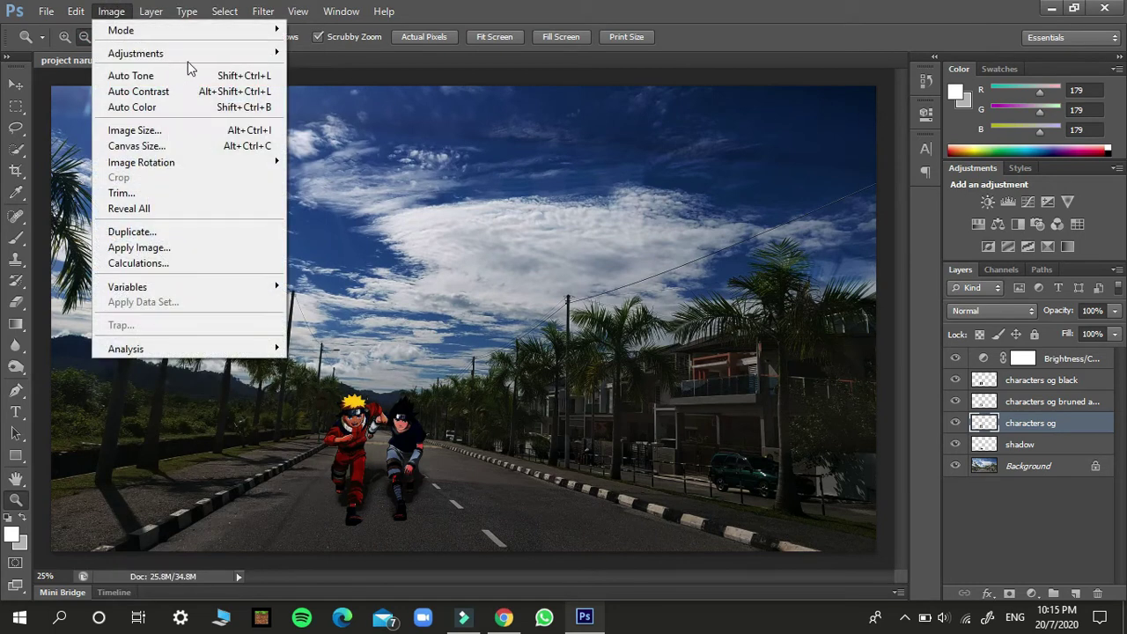
{"action": "mouse_move", "coordinate": [188, 54]}
{"action": "left_click", "coordinate": [382, 48]}
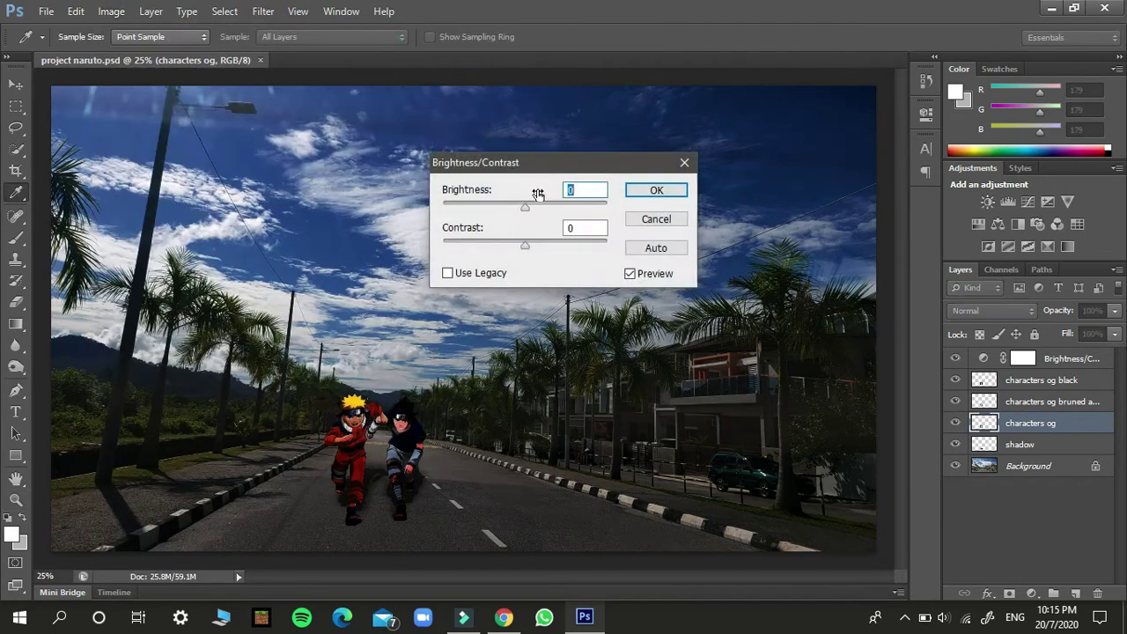
{"action": "mouse_move", "coordinate": [523, 208]}
{"action": "left_mouse_down"}
{"action": "mouse_move", "coordinate": [569, 211]}
{"action": "mouse_move", "coordinate": [543, 211]}
{"action": "left_mouse_up"}
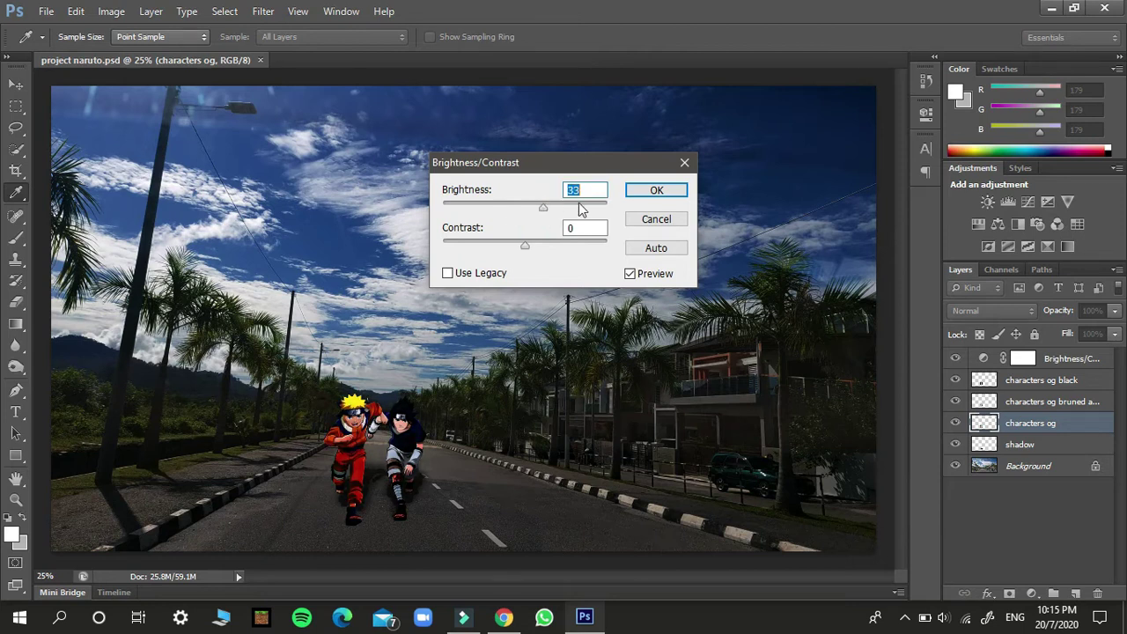
{"action": "left_click", "coordinate": [552, 206]}
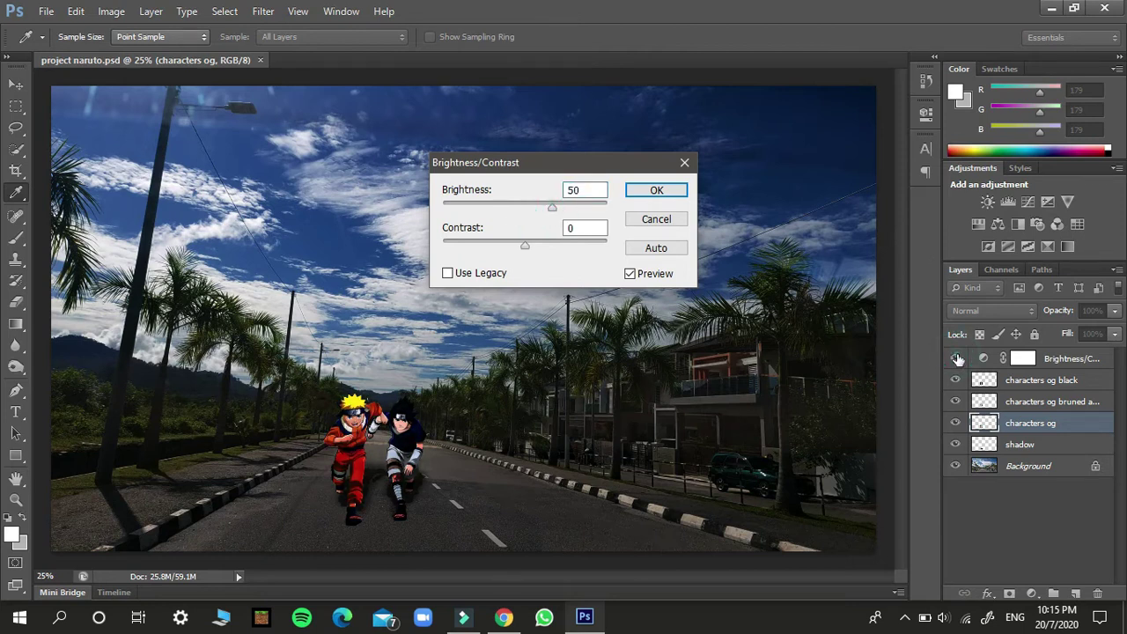
{"action": "left_click", "coordinate": [658, 218]}
{"action": "left_click", "coordinate": [955, 359]}
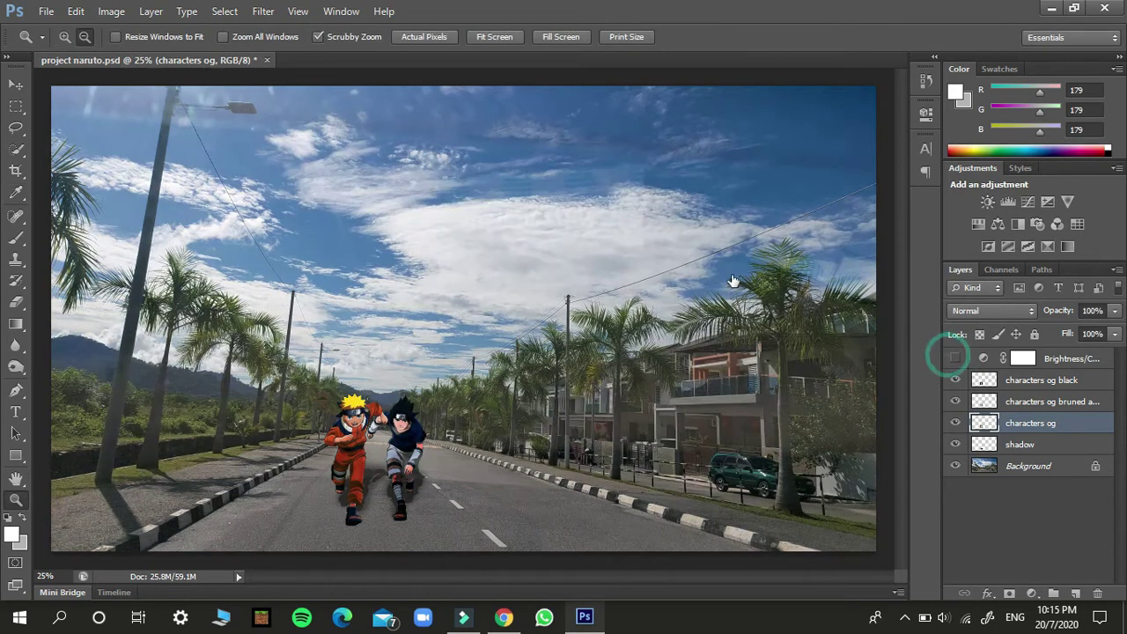
Apply a Brightness/Contrast adjustment to the "characters og" layer with brightness -11 and contrast -27
{"action": "left_click", "coordinate": [111, 10]}
{"action": "mouse_move", "coordinate": [151, 11]}
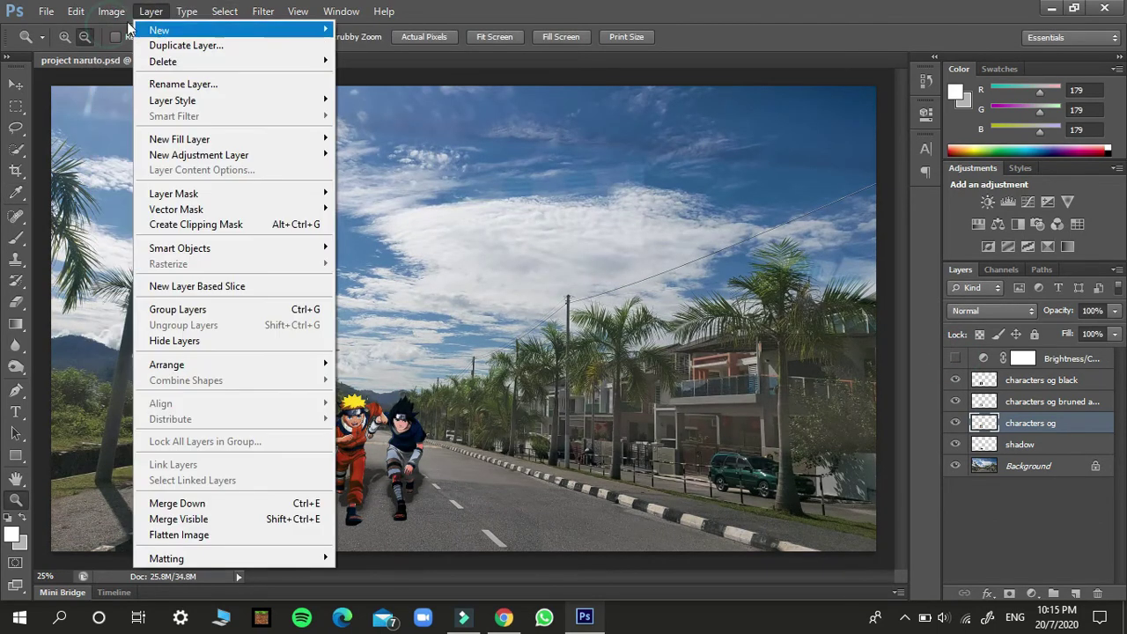
{"action": "mouse_move", "coordinate": [111, 11]}
{"action": "mouse_move", "coordinate": [152, 54]}
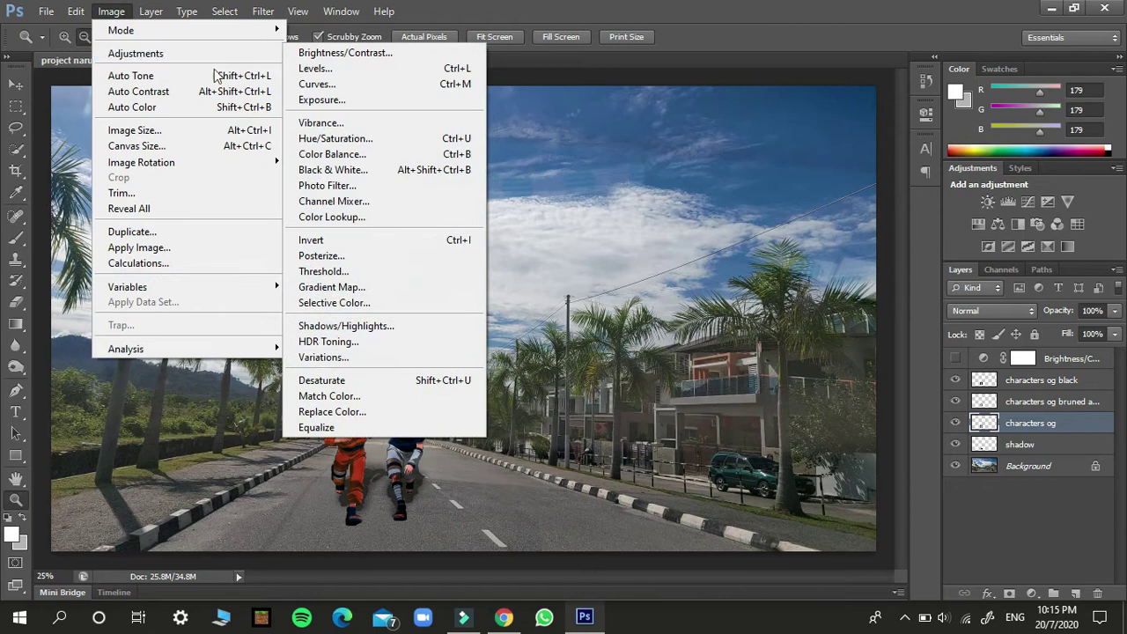
{"action": "mouse_move", "coordinate": [189, 11]}
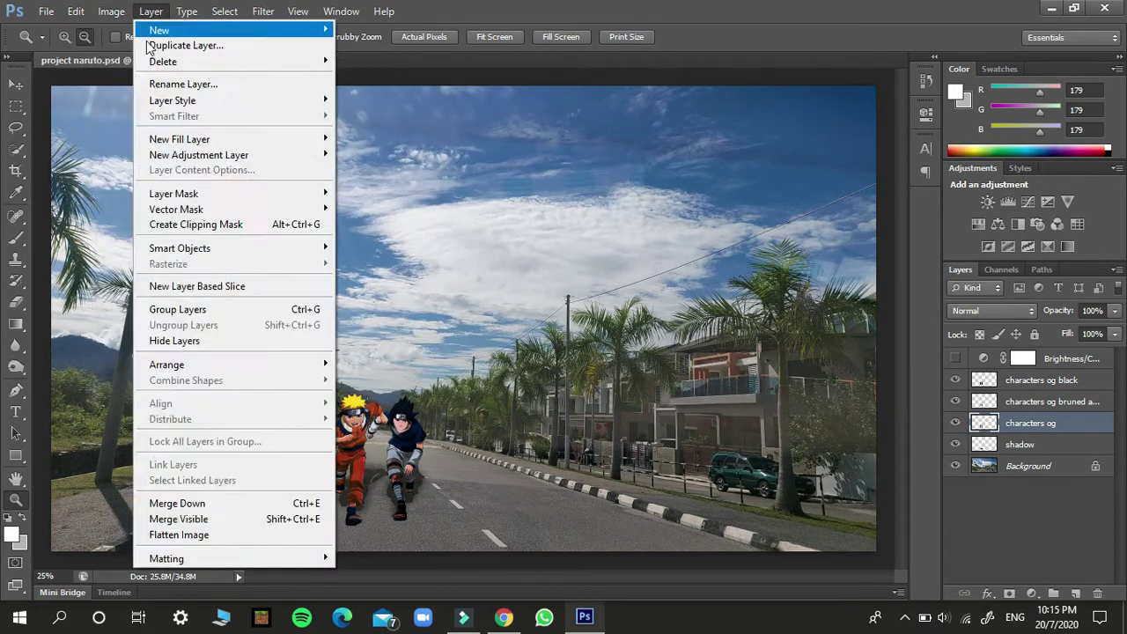
{"action": "left_click", "coordinate": [322, 54]}
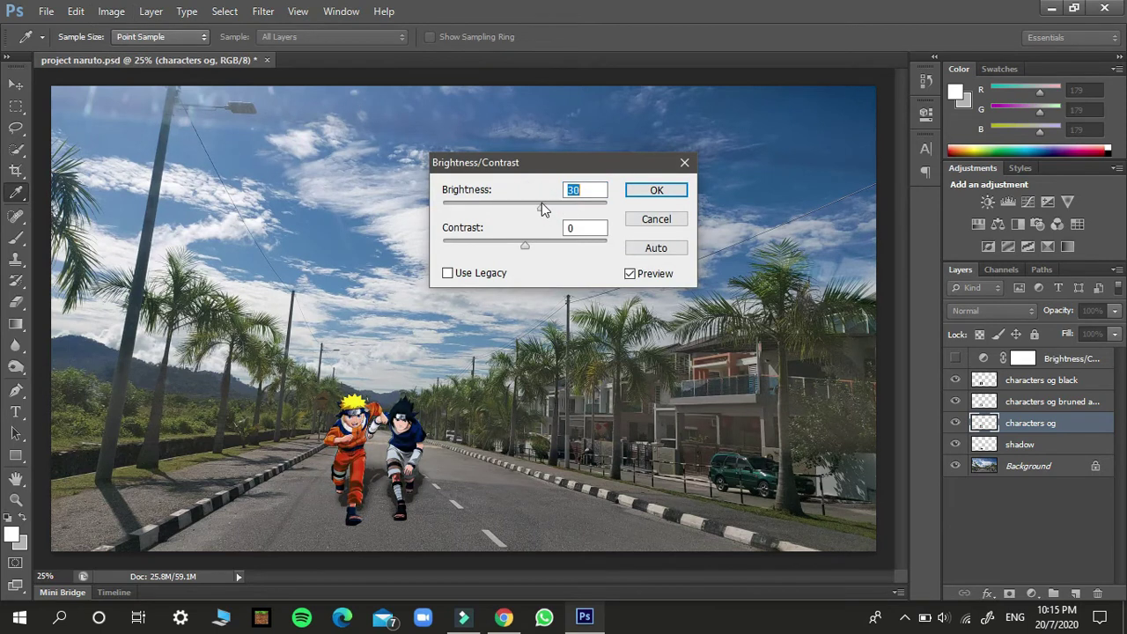
{"action": "left_click_drag", "start_coordinate": [543, 207], "coordinate": [406, 249]}
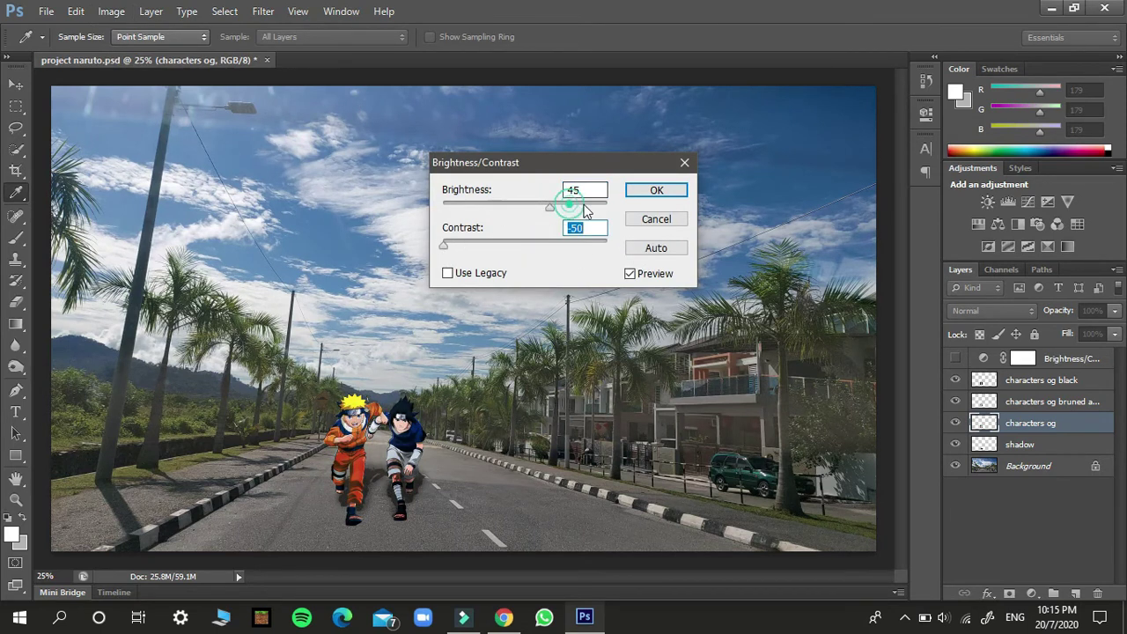
{"action": "left_click_drag", "start_coordinate": [585, 209], "coordinate": [523, 205]}
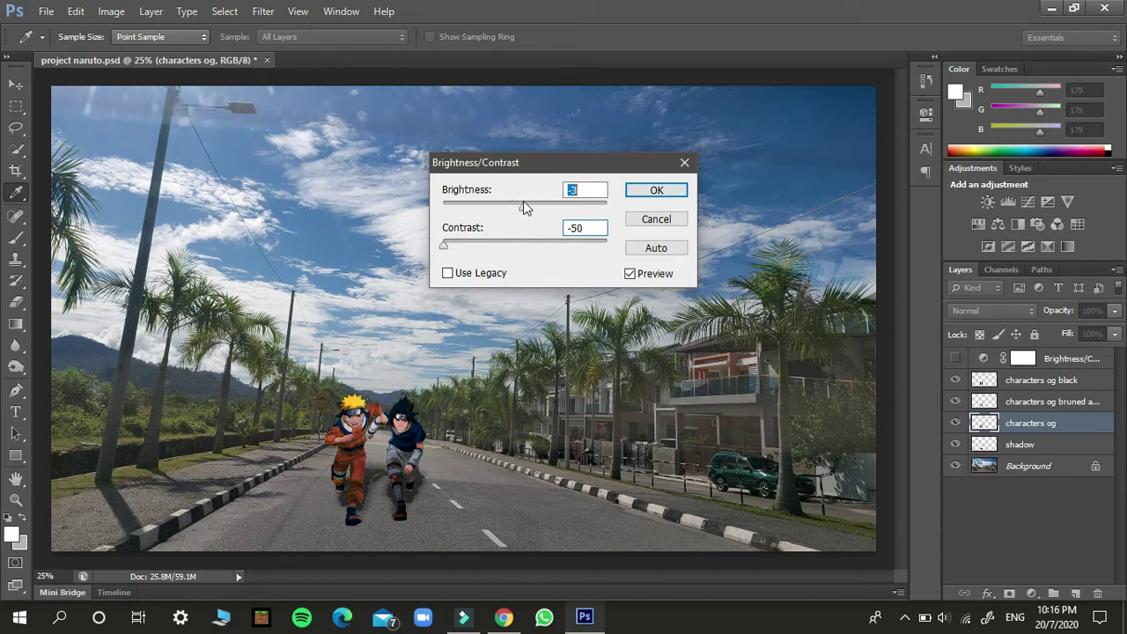
{"action": "left_click", "coordinate": [498, 247]}
{"action": "mouse_move", "coordinate": [499, 249]}
{"action": "left_mouse_down"}
{"action": "mouse_move", "coordinate": [467, 250]}
{"action": "mouse_move", "coordinate": [486, 251]}
{"action": "left_mouse_up"}
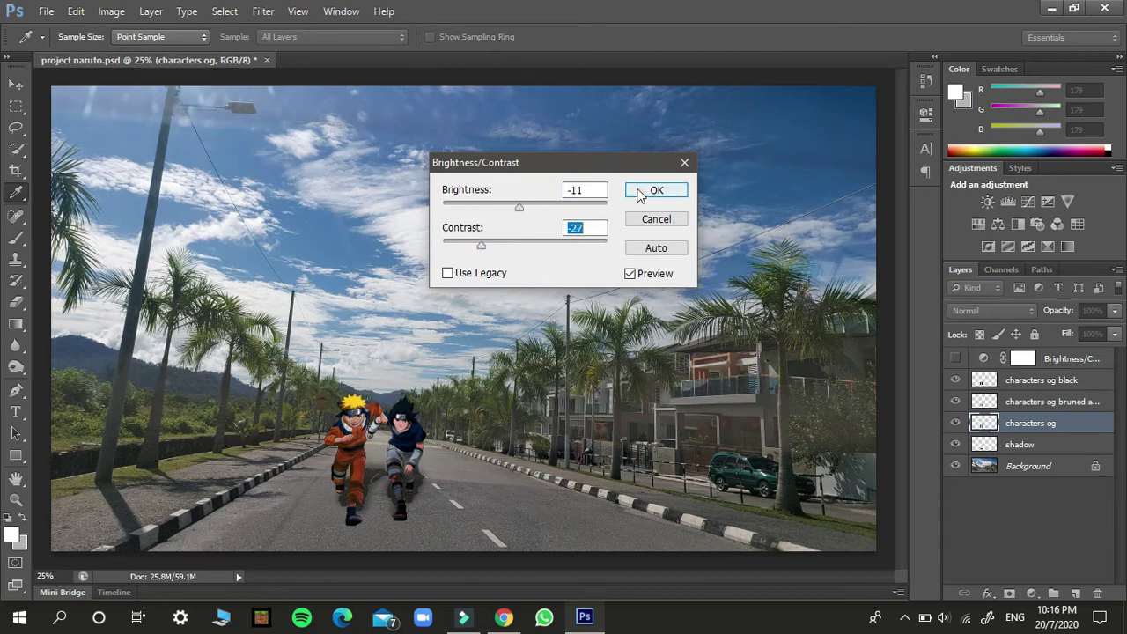
{"action": "left_click", "coordinate": [655, 191]}
{"action": "key", "text": "z"}
Show the Brightness/Contrast adjustment layer and set its brightness to 0 and contrast to 63
{"action": "left_click", "coordinate": [955, 358]}
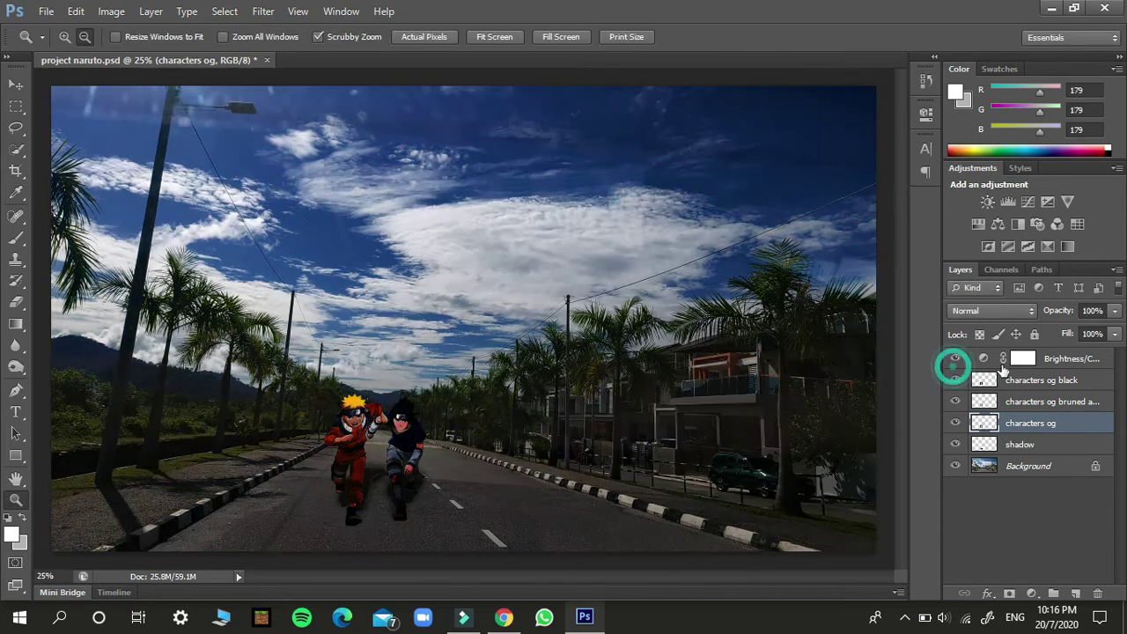
{"action": "double_click", "coordinate": [1068, 359]}
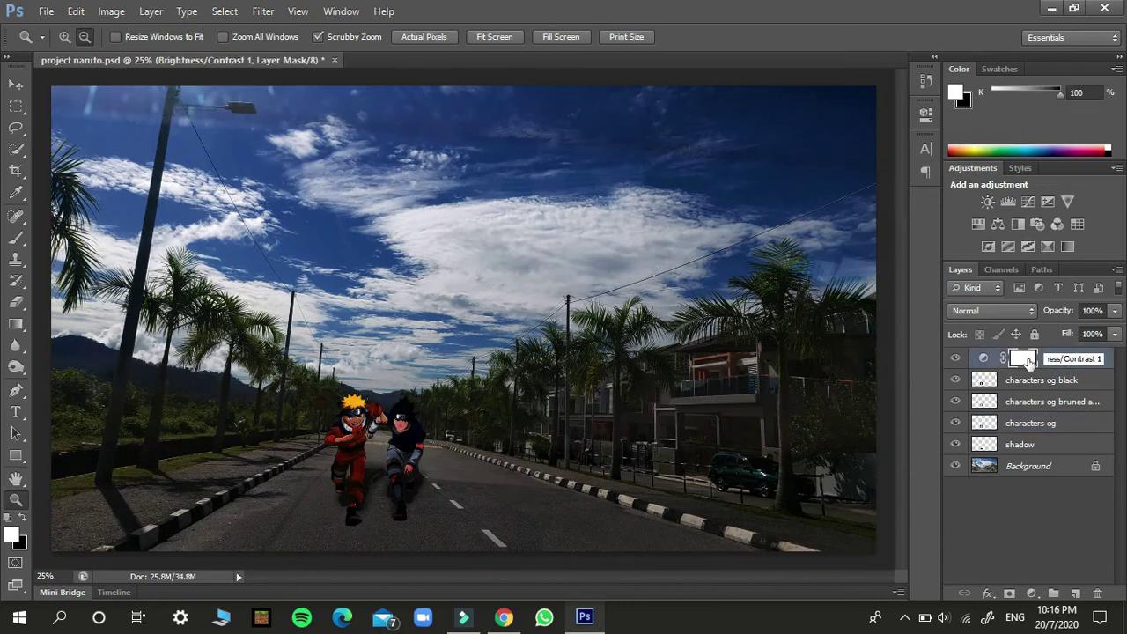
{"action": "double_click", "coordinate": [1026, 361]}
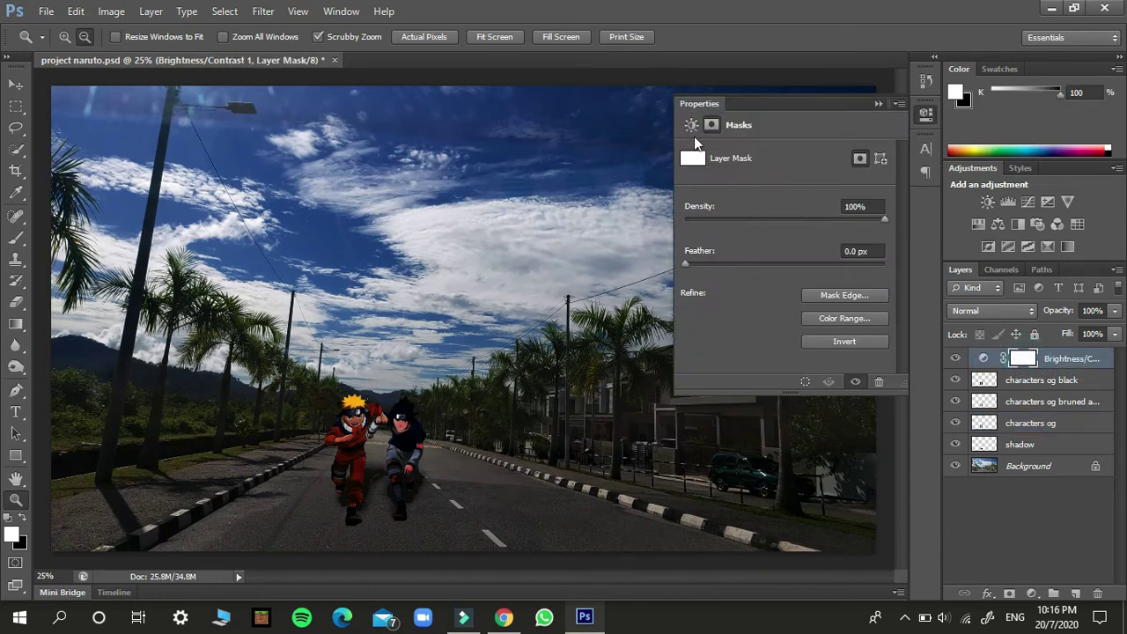
{"action": "left_click", "coordinate": [691, 125]}
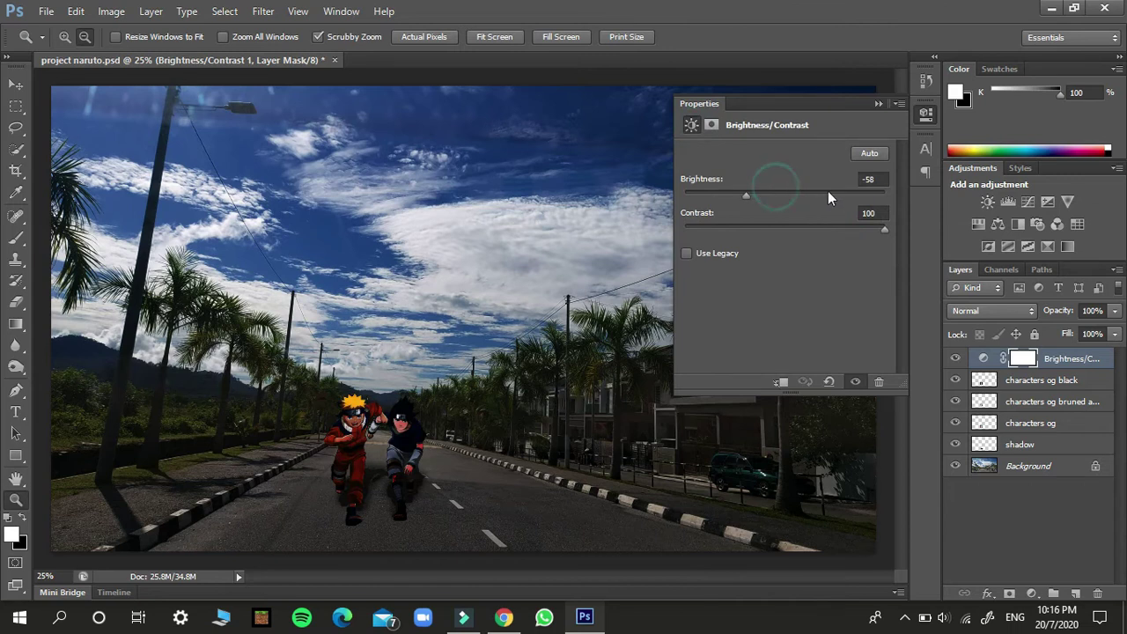
{"action": "left_click", "coordinate": [869, 180]}
{"action": "key", "text": "BackSpace"}
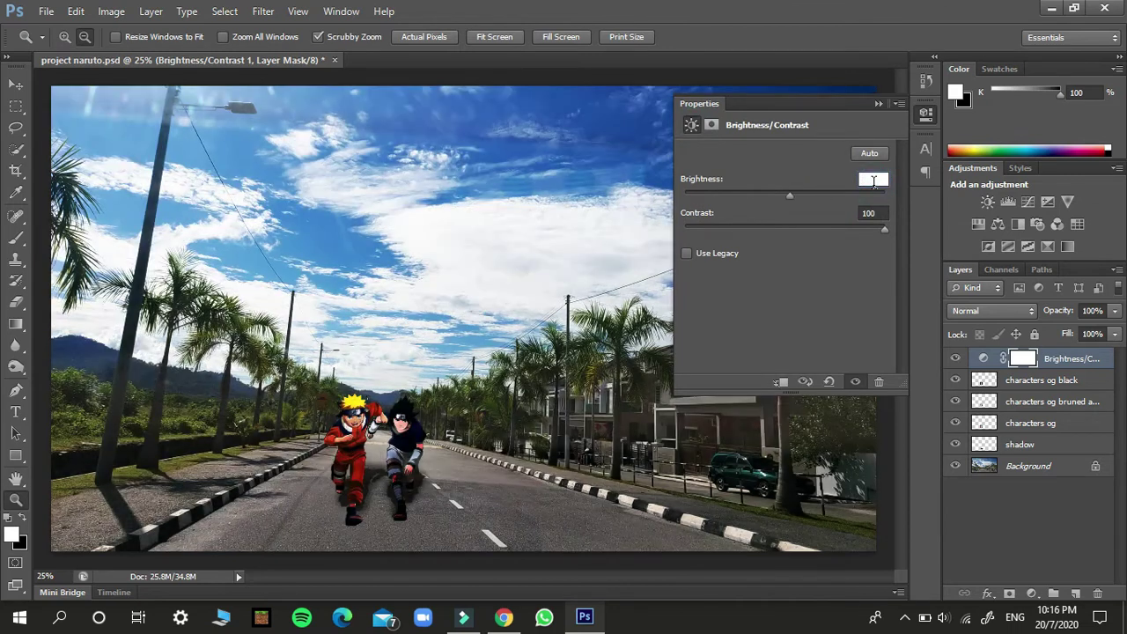
{"action": "left_click_drag", "start_coordinate": [803, 224], "coordinate": [767, 227]}
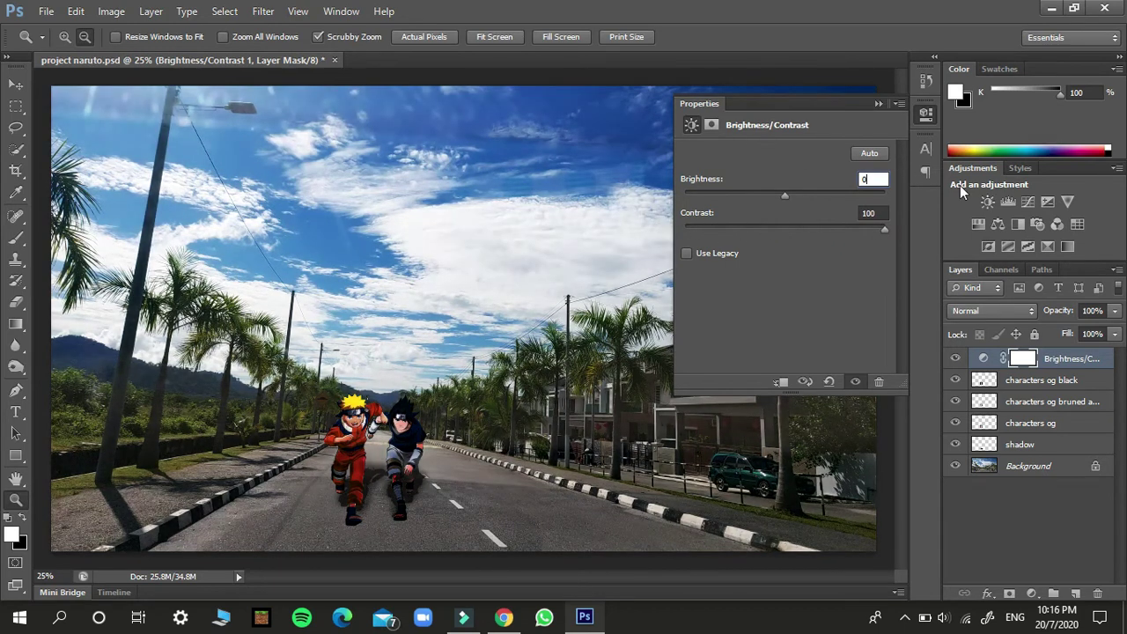
{"action": "left_click_drag", "start_coordinate": [883, 229], "coordinate": [850, 209]}
{"action": "left_click_drag", "start_coordinate": [877, 227], "coordinate": [847, 227]}
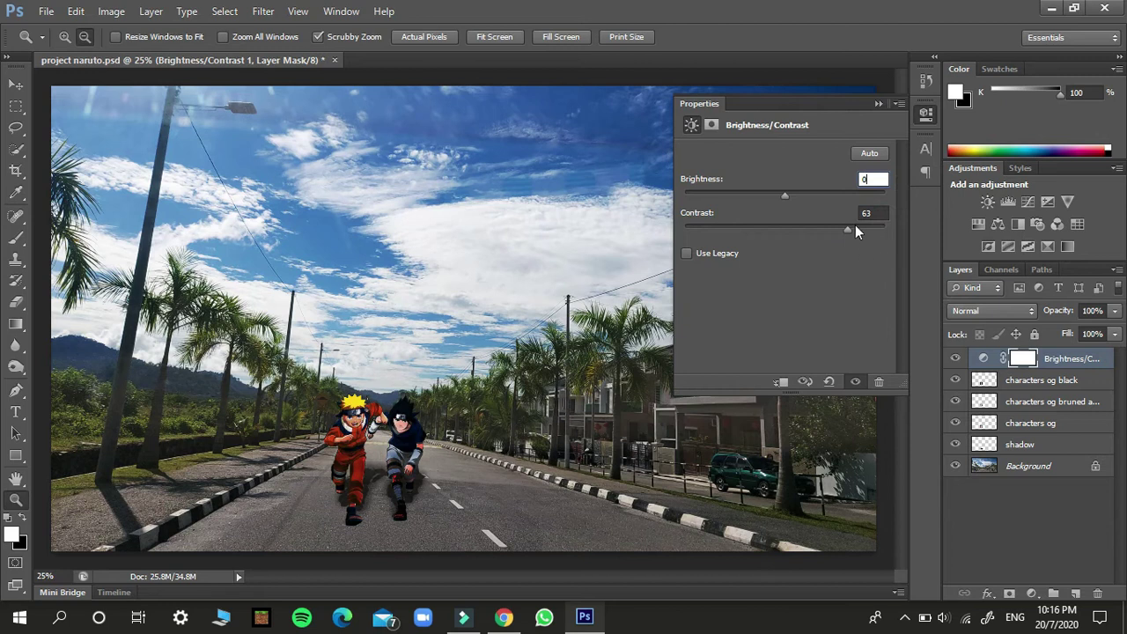
Apply the automatic correction to the Brightness/Contrast adjustment layer and raise its contrast to 79
{"action": "left_click", "coordinate": [877, 154]}
{"action": "left_click", "coordinate": [876, 155]}
{"action": "left_click", "coordinate": [865, 155]}
{"action": "left_click", "coordinate": [873, 151]}
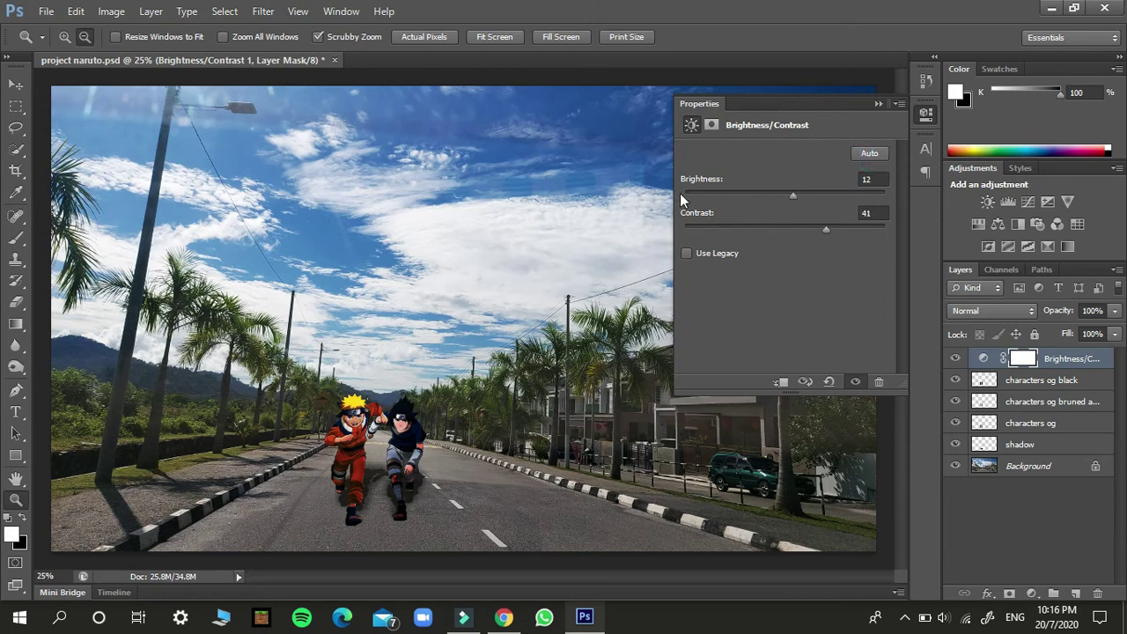
{"action": "mouse_move", "coordinate": [792, 194]}
{"action": "left_mouse_down"}
{"action": "mouse_move", "coordinate": [775, 195]}
{"action": "mouse_move", "coordinate": [787, 195]}
{"action": "left_mouse_up"}
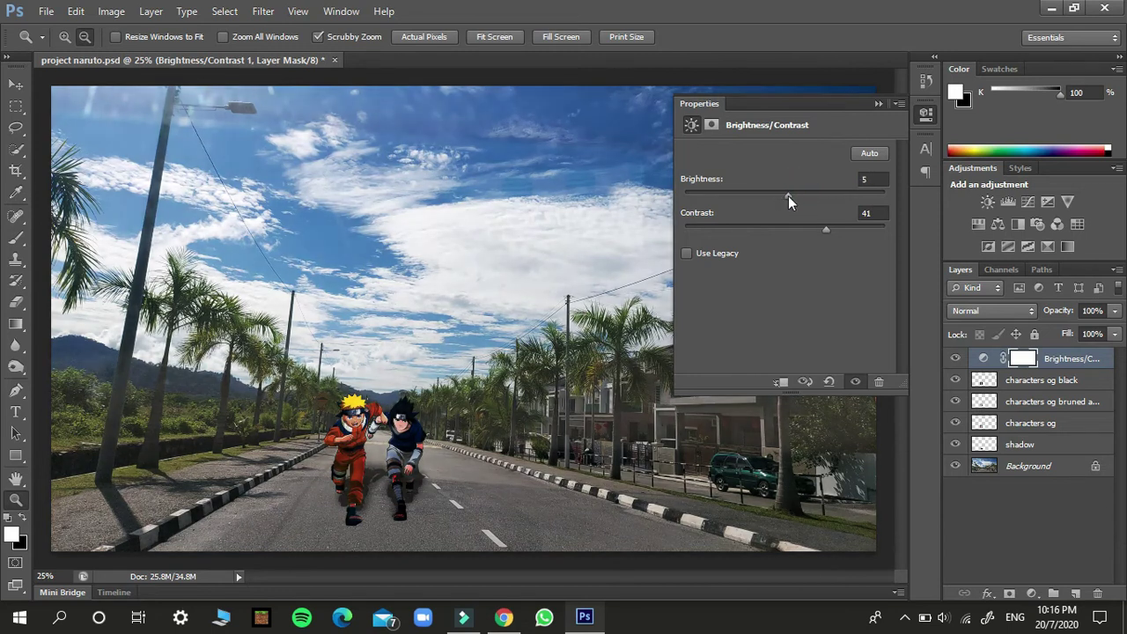
{"action": "left_click", "coordinate": [870, 153]}
{"action": "left_click_drag", "start_coordinate": [825, 226], "coordinate": [857, 239]}
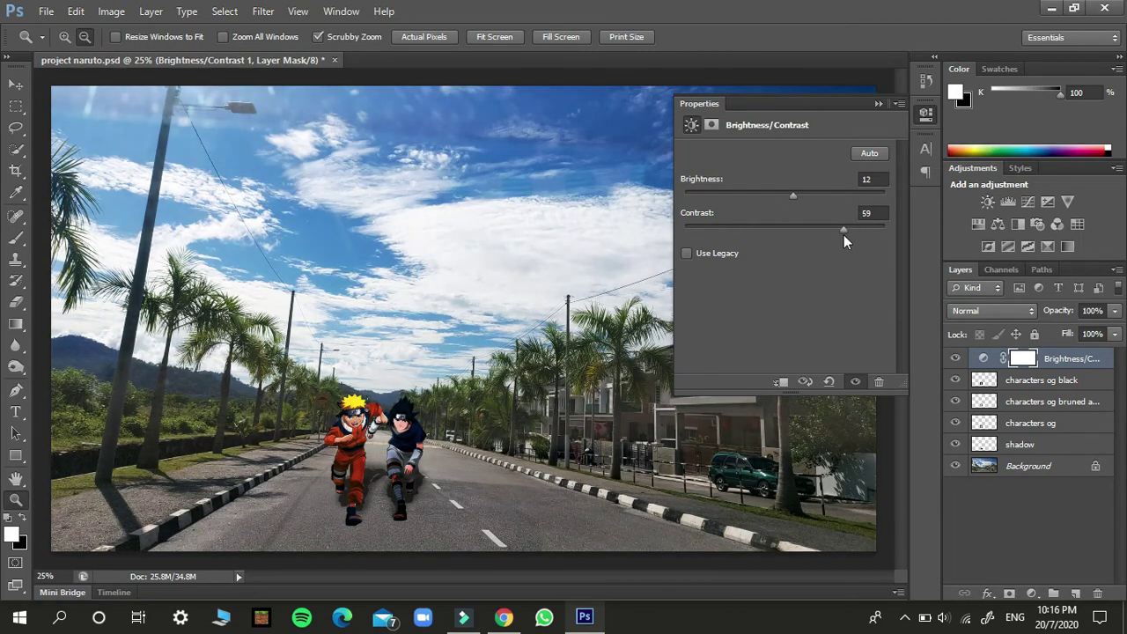
{"action": "left_click", "coordinate": [876, 104]}
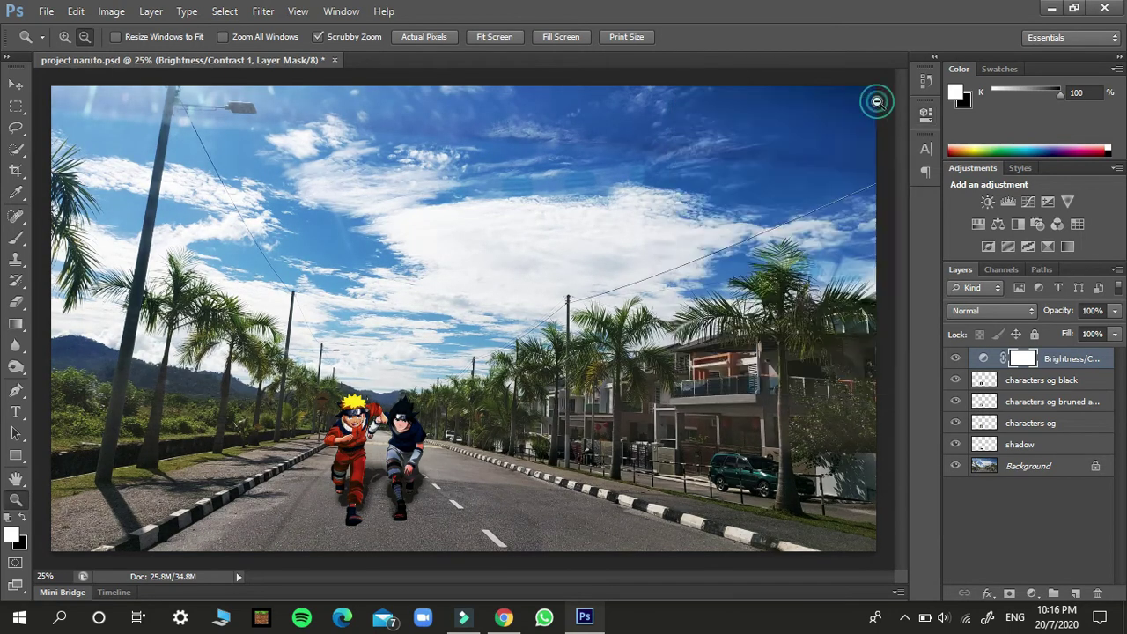
Start a Brightness/Contrast adjustment on the "characters og" layer, try brightness 45 with contrast -50, and apply the automatic correction
{"action": "left_click", "coordinate": [1041, 443]}
{"action": "left_click", "coordinate": [1044, 424]}
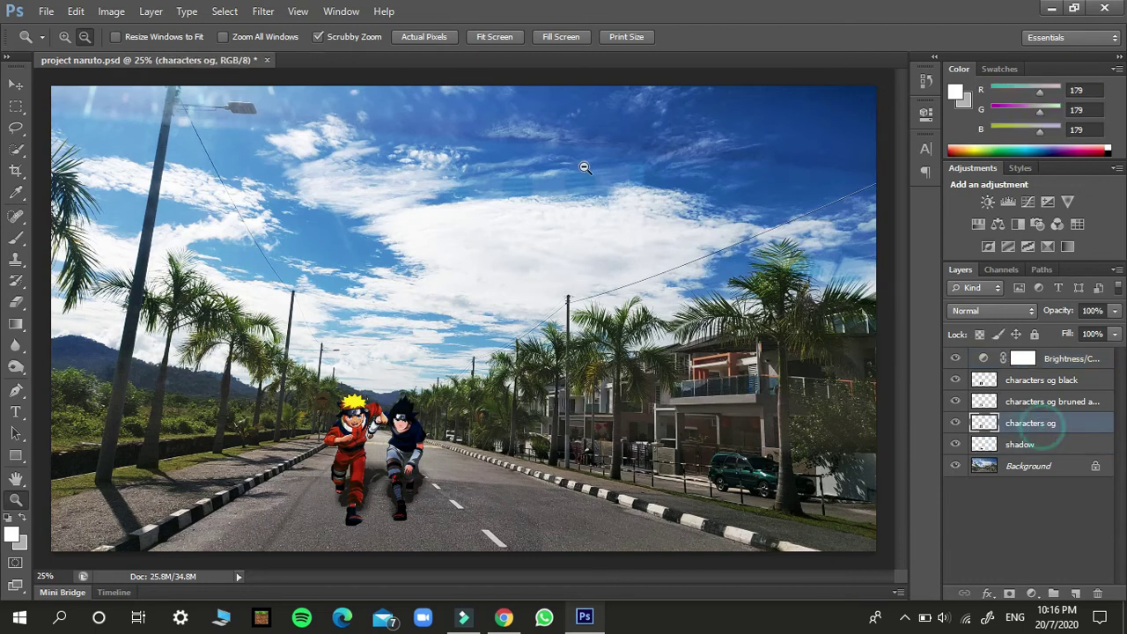
{"action": "left_click", "coordinate": [83, 11]}
{"action": "left_click", "coordinate": [111, 11]}
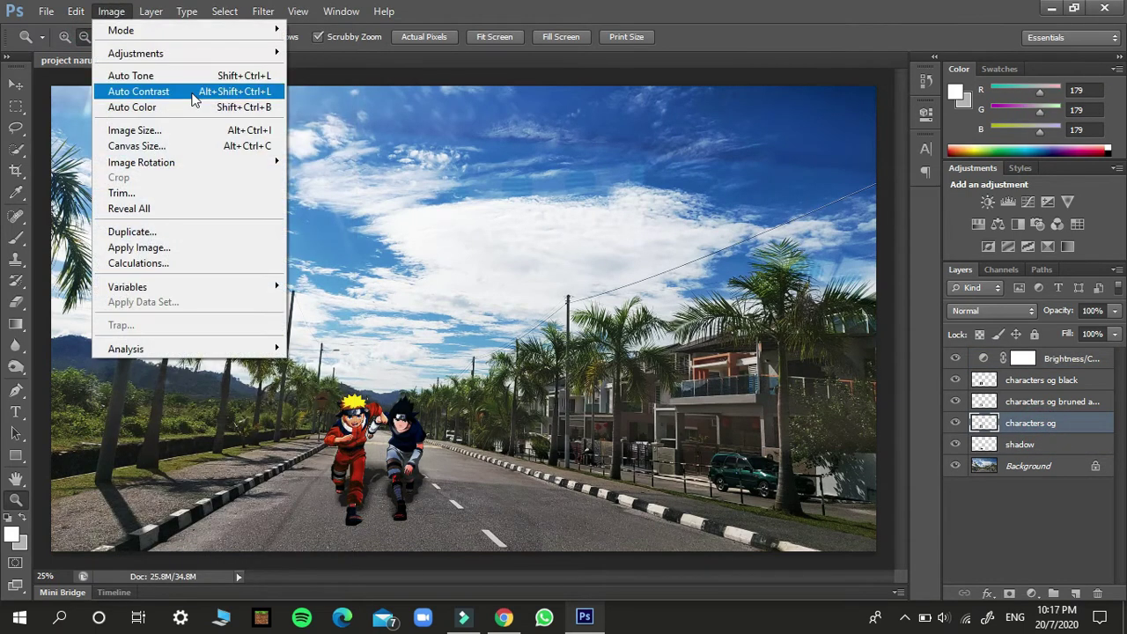
{"action": "mouse_move", "coordinate": [214, 53]}
{"action": "left_click", "coordinate": [368, 55]}
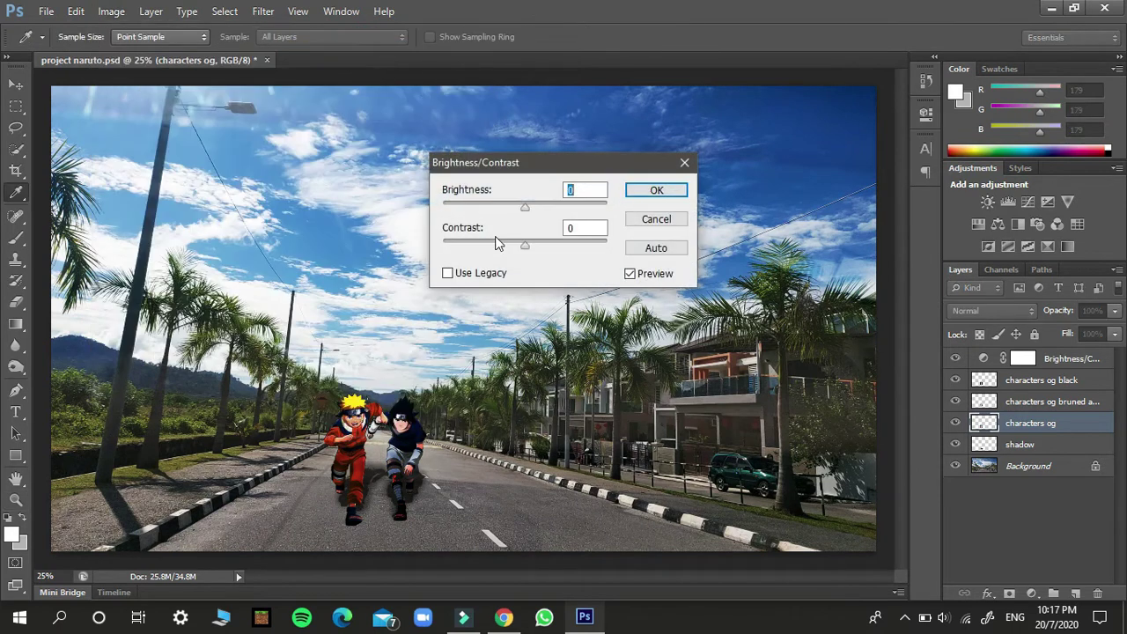
{"action": "left_click_drag", "start_coordinate": [524, 212], "coordinate": [601, 246]}
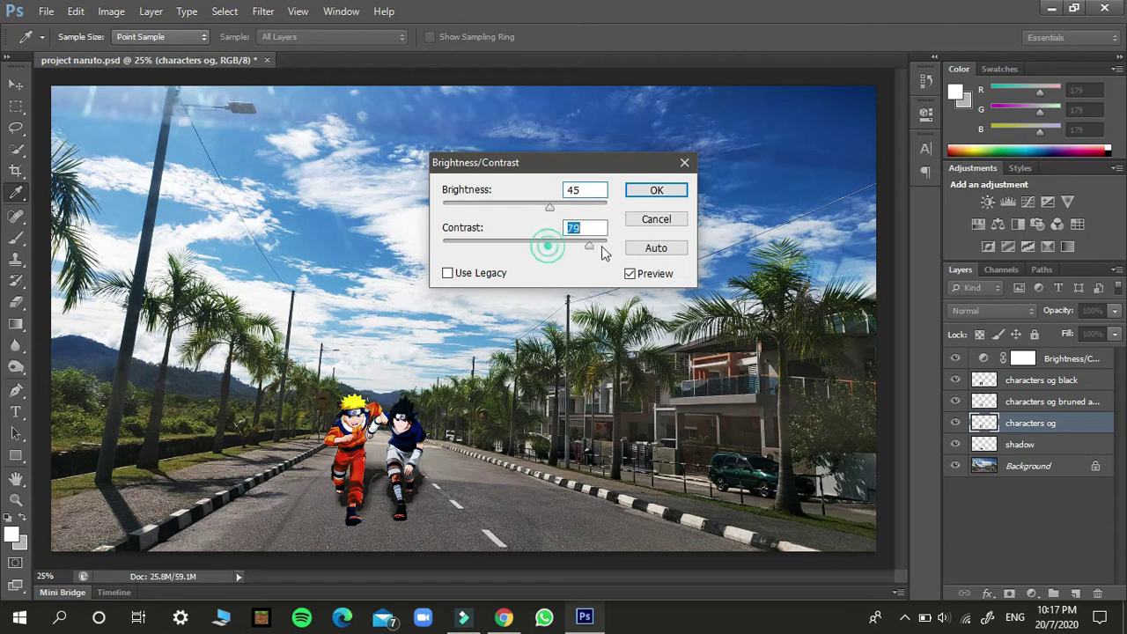
{"action": "left_click", "coordinate": [648, 247]}
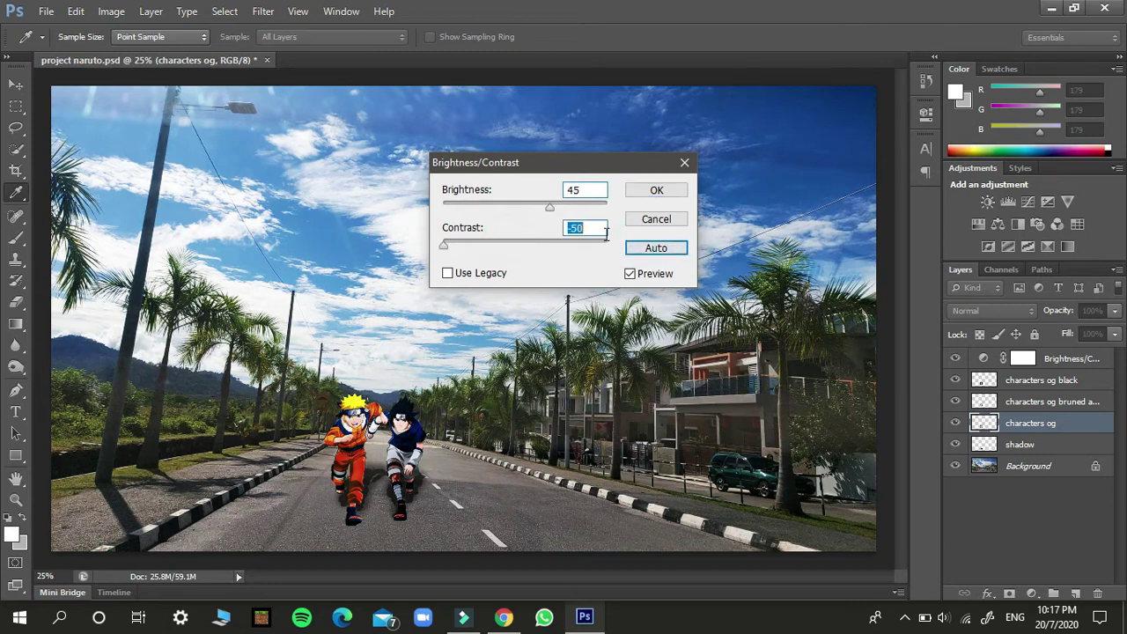
{"action": "left_click", "coordinate": [656, 249]}
{"action": "left_click", "coordinate": [663, 252]}
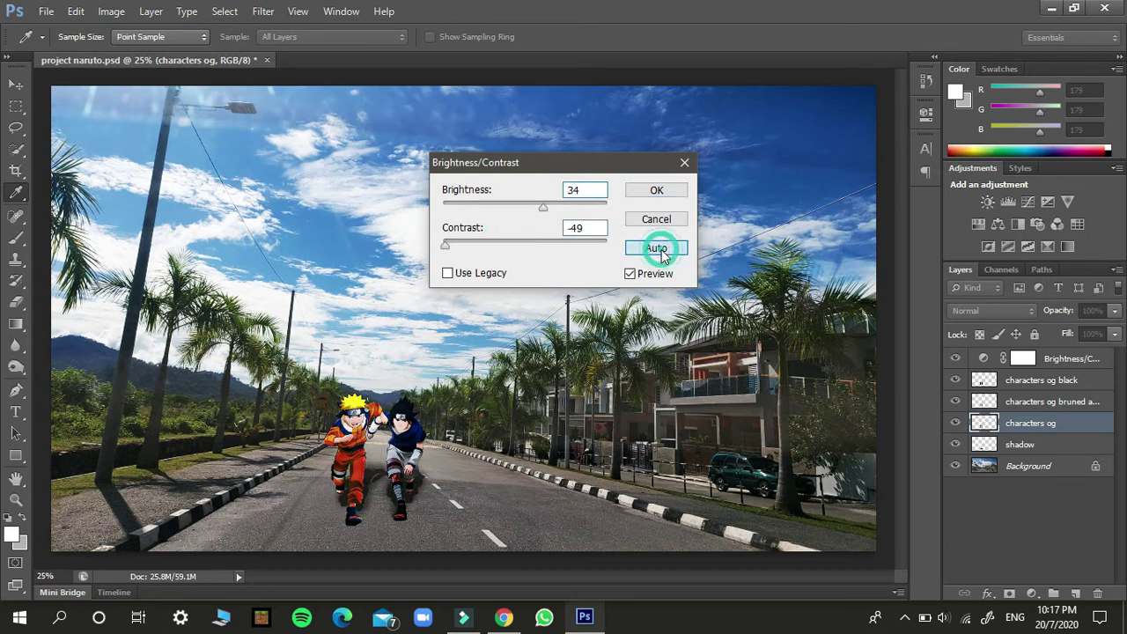
{"action": "left_click", "coordinate": [663, 252]}
{"action": "left_click", "coordinate": [663, 252]}
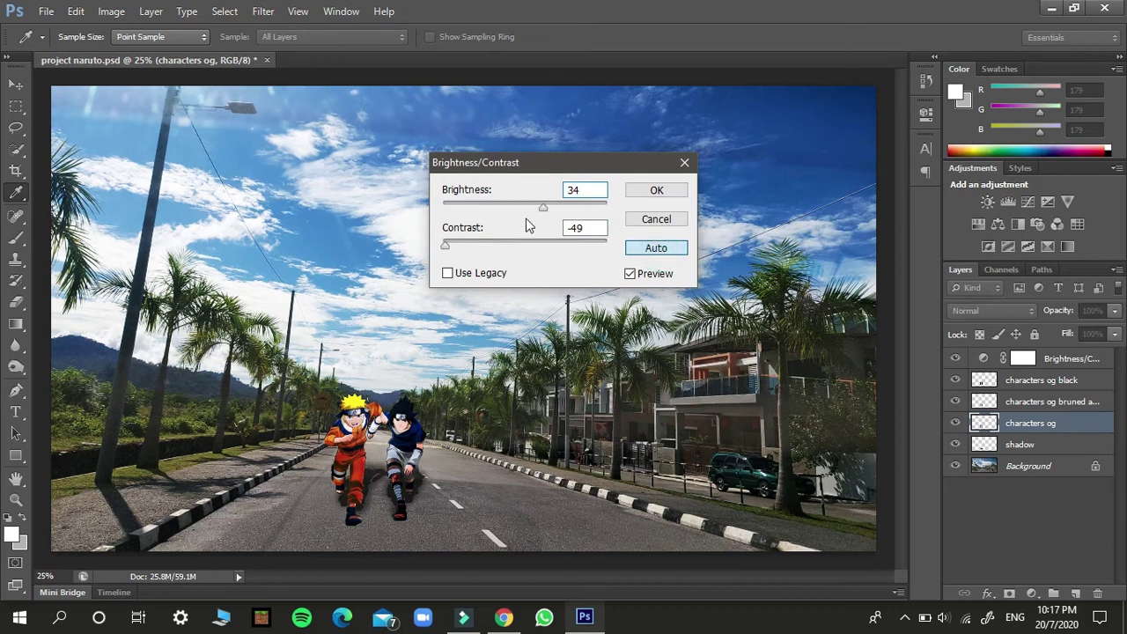
Set the "characters og" adjustment to brightness 9 and contrast -50, and apply it
{"action": "left_click_drag", "start_coordinate": [542, 207], "coordinate": [517, 205]}
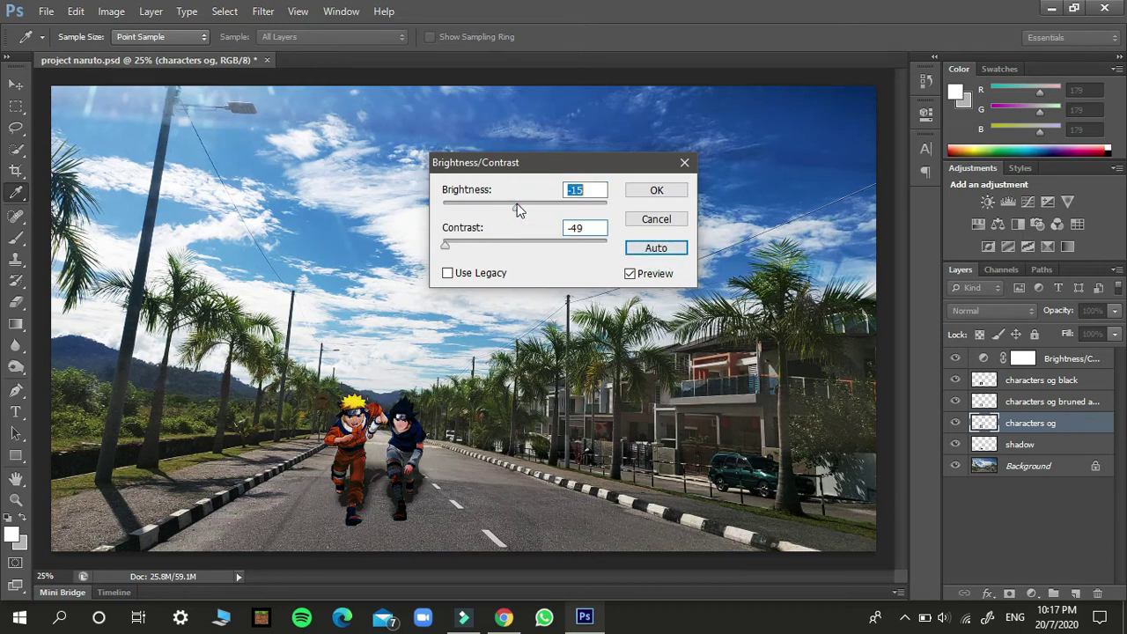
{"action": "mouse_move", "coordinate": [483, 246]}
{"action": "left_mouse_down"}
{"action": "mouse_move", "coordinate": [556, 250]}
{"action": "mouse_move", "coordinate": [480, 245]}
{"action": "left_mouse_up"}
{"action": "mouse_move", "coordinate": [516, 205]}
{"action": "left_mouse_down"}
{"action": "mouse_move", "coordinate": [535, 206]}
{"action": "mouse_move", "coordinate": [524, 205]}
{"action": "left_mouse_up"}
{"action": "left_click_drag", "start_coordinate": [482, 246], "coordinate": [462, 244]}
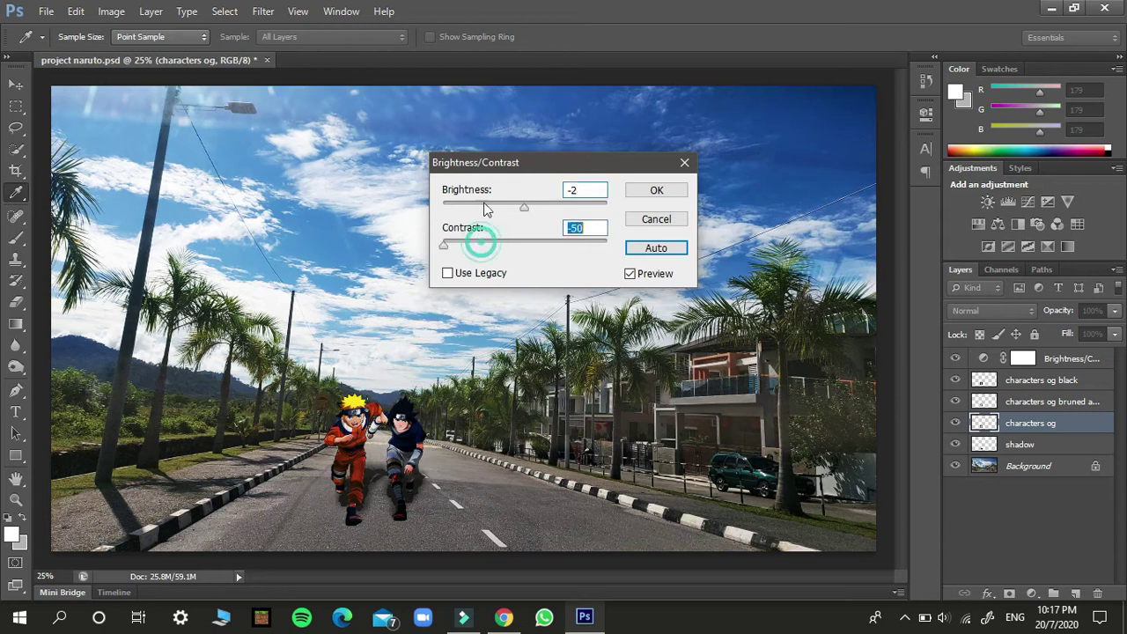
{"action": "left_click_drag", "start_coordinate": [571, 205], "coordinate": [539, 206]}
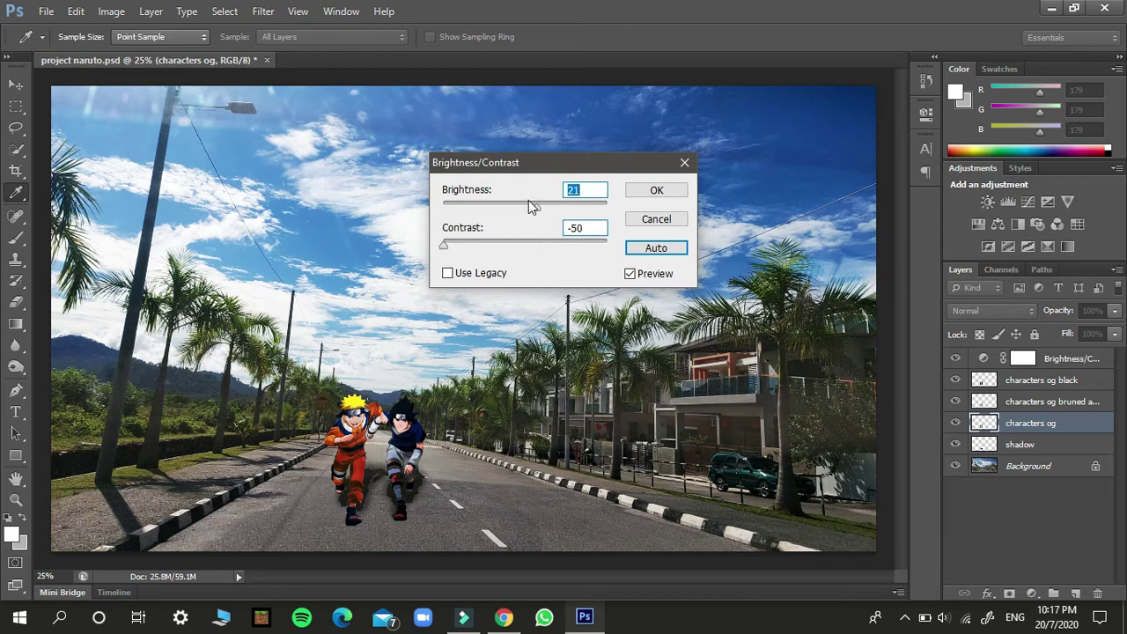
{"action": "left_click_drag", "start_coordinate": [528, 200], "coordinate": [527, 202]}
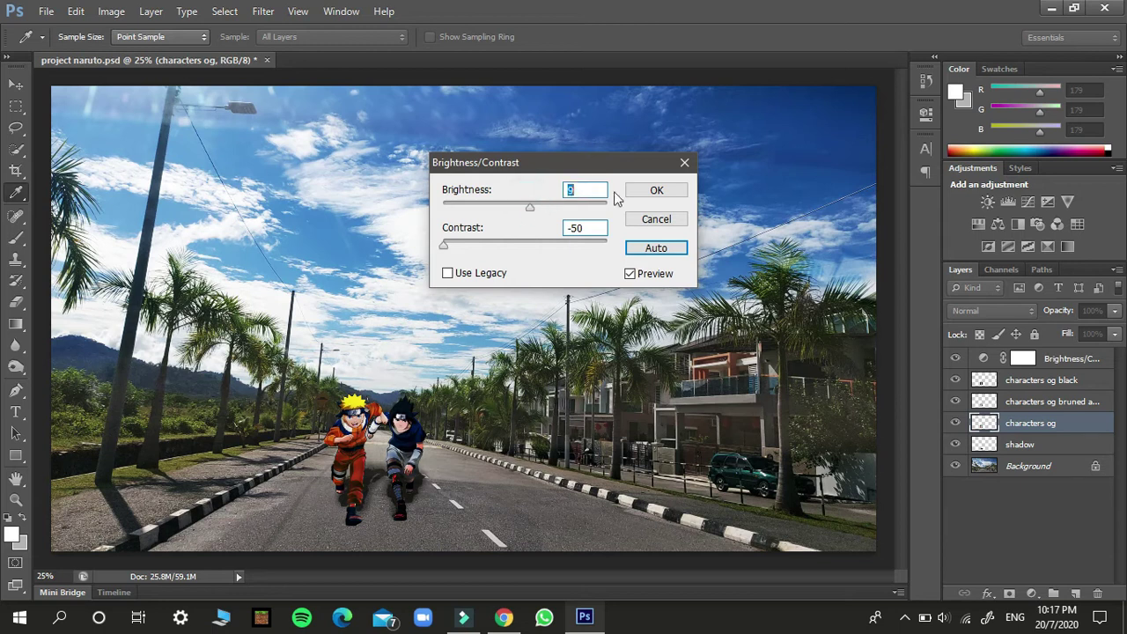
{"action": "key", "text": "z"}
{"action": "left_click", "coordinate": [651, 193]}
Set the Brightness/Contrast adjustment layer to brightness 0 and contrast about 49
{"action": "left_click", "coordinate": [1044, 359]}
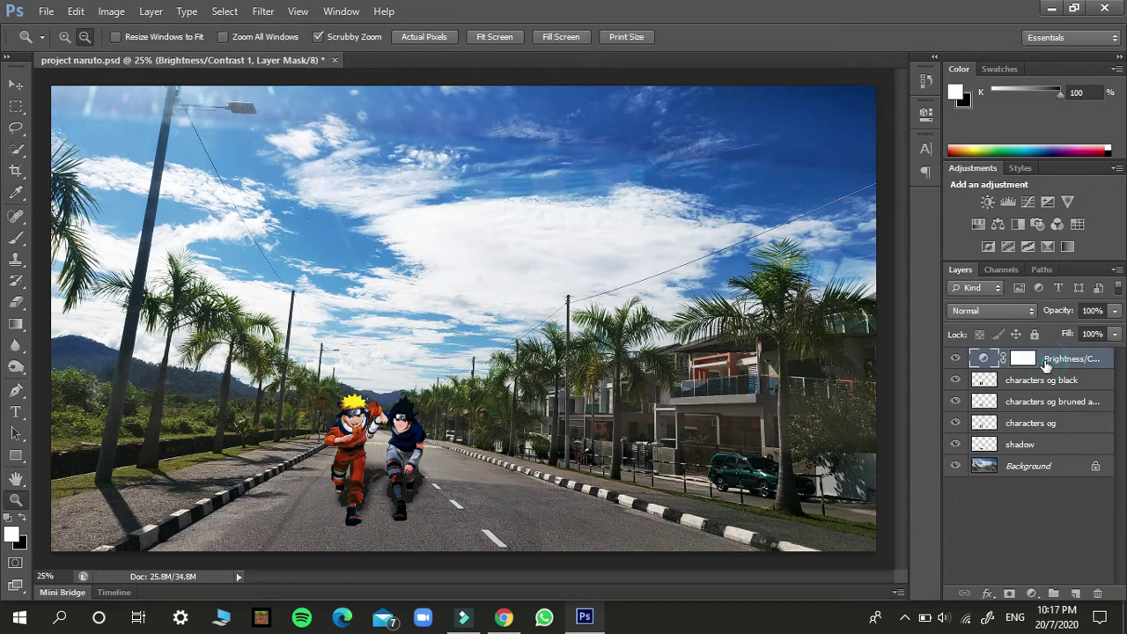
{"action": "double_click", "coordinate": [1023, 361]}
{"action": "left_click", "coordinate": [691, 124]}
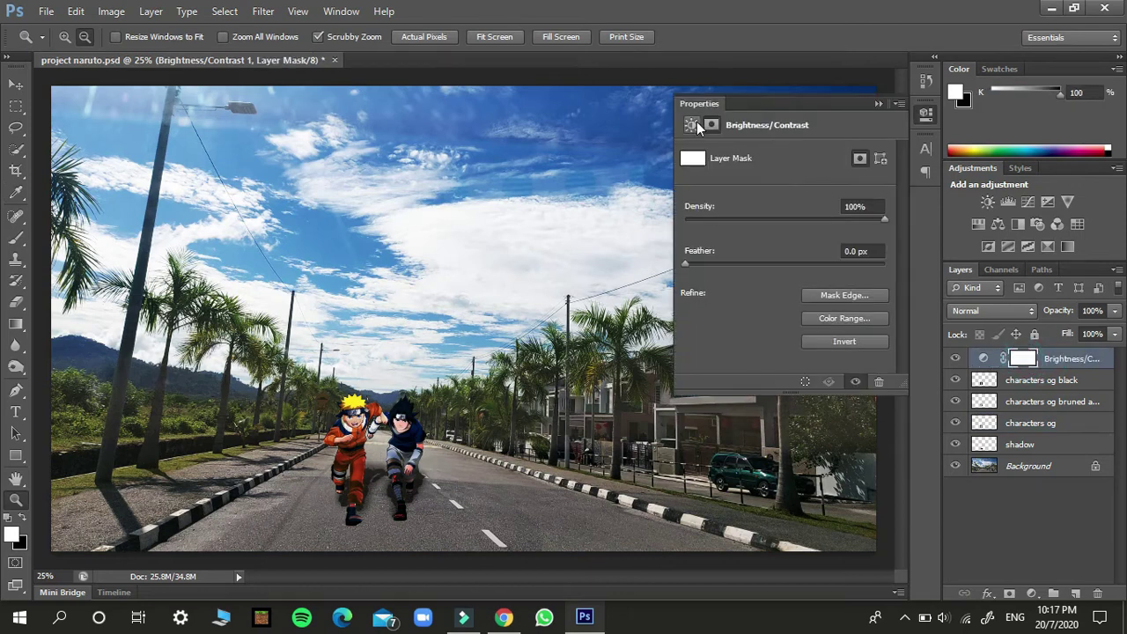
{"action": "left_click_drag", "start_coordinate": [790, 192], "coordinate": [782, 193]}
{"action": "left_click", "coordinate": [870, 176]}
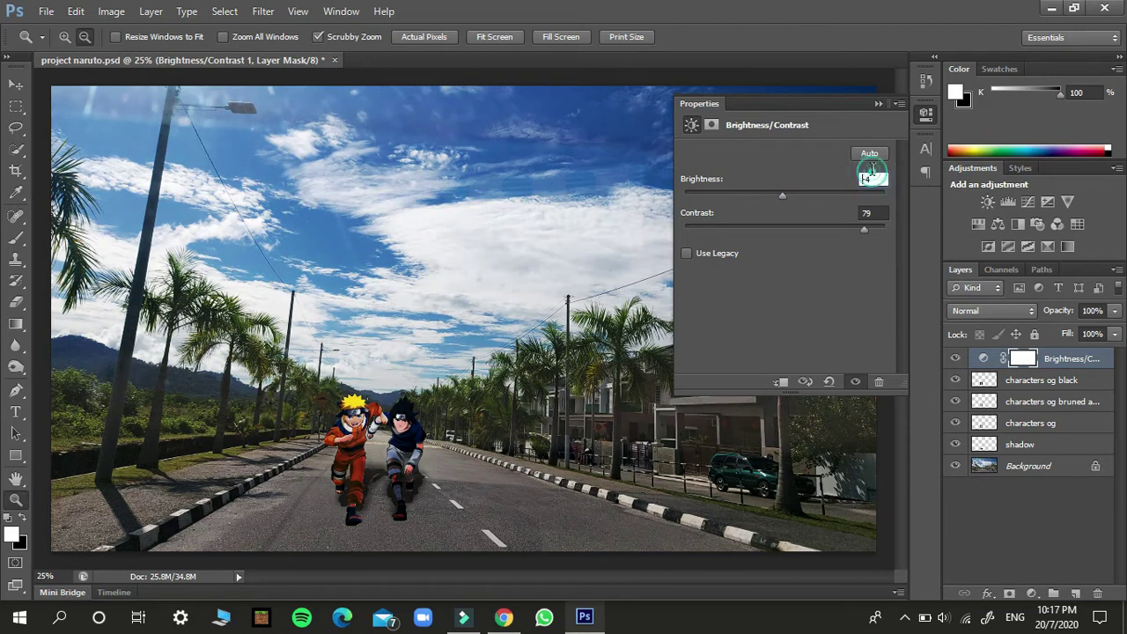
{"action": "key", "text": "BackSpace"}
{"action": "type", "text": "0"}
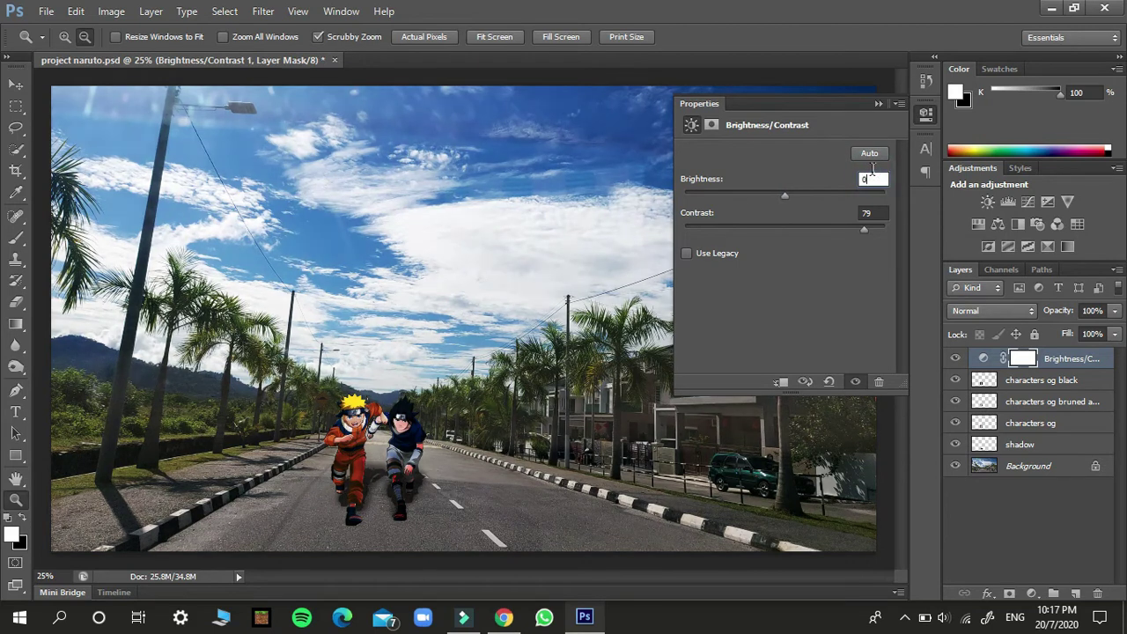
{"action": "left_click", "coordinate": [878, 213]}
{"action": "left_click_drag", "start_coordinate": [822, 227], "coordinate": [769, 226]}
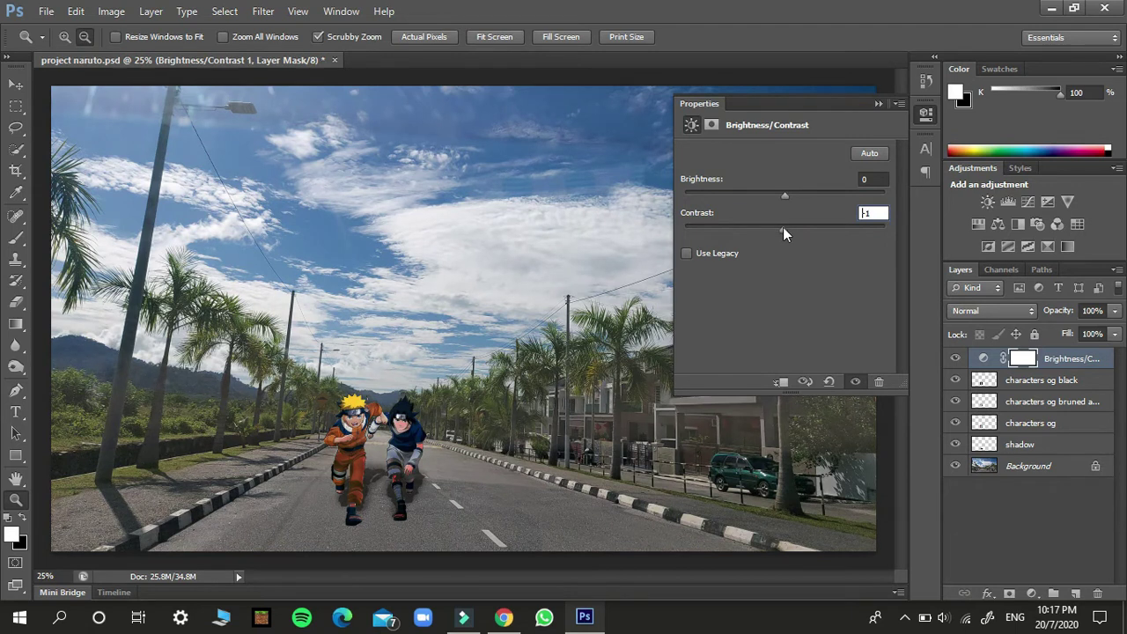
{"action": "left_click_drag", "start_coordinate": [783, 227], "coordinate": [820, 227]}
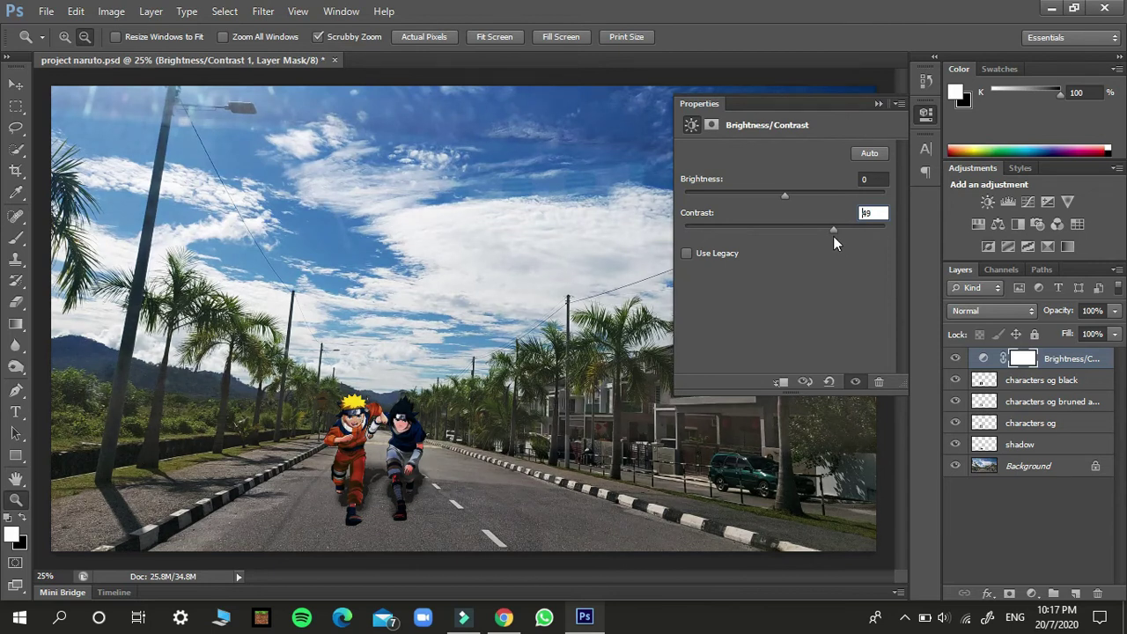
Settle the Brightness/Contrast adjustment layer's brightness at 0 and collapse its properties
{"action": "left_click", "coordinate": [790, 196]}
{"action": "left_click_drag", "start_coordinate": [790, 196], "coordinate": [786, 194]}
{"action": "left_click", "coordinate": [877, 103]}
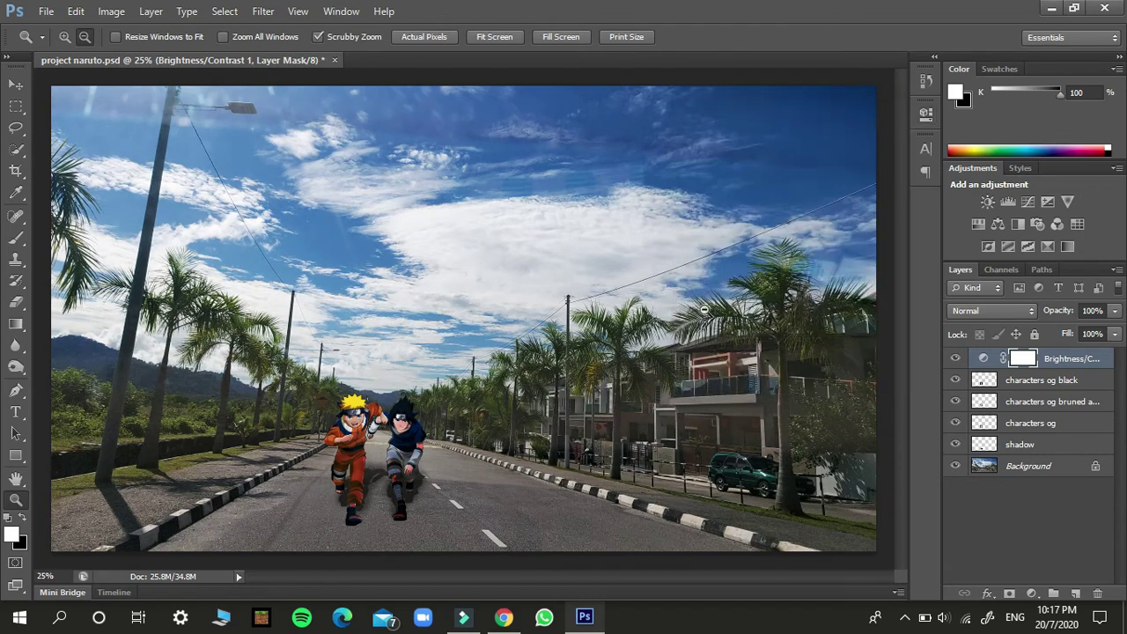
Save a PNG copy of the composite in Downloads as "project naruto 2" with the preset PNG options
{"action": "key", "text": "ctrl+shift+s"}
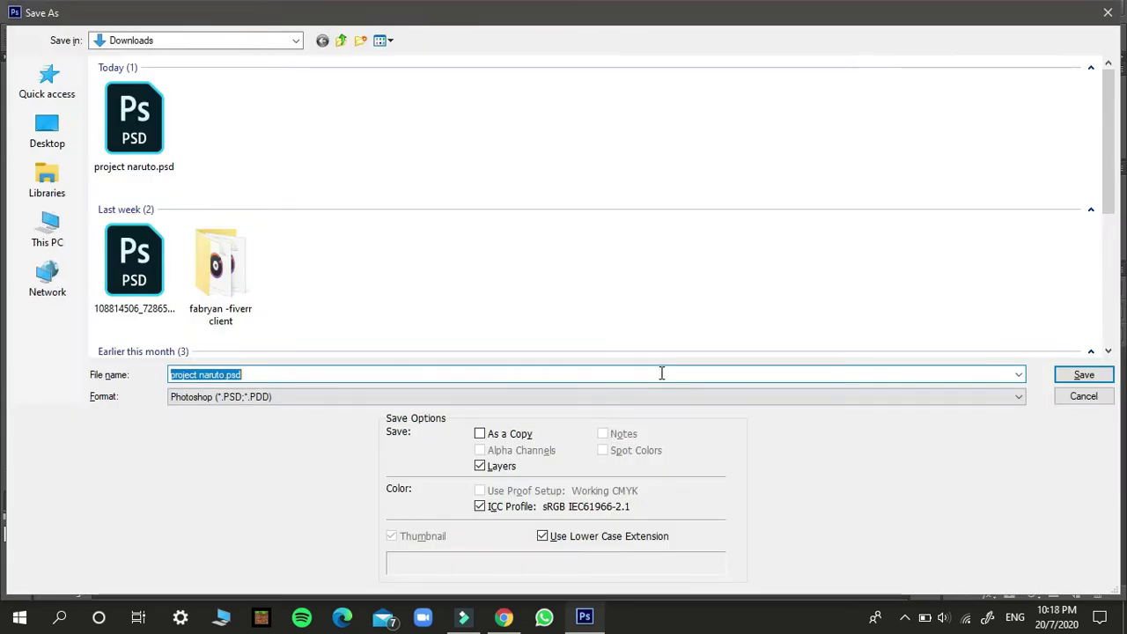
{"action": "key", "text": "Left"}
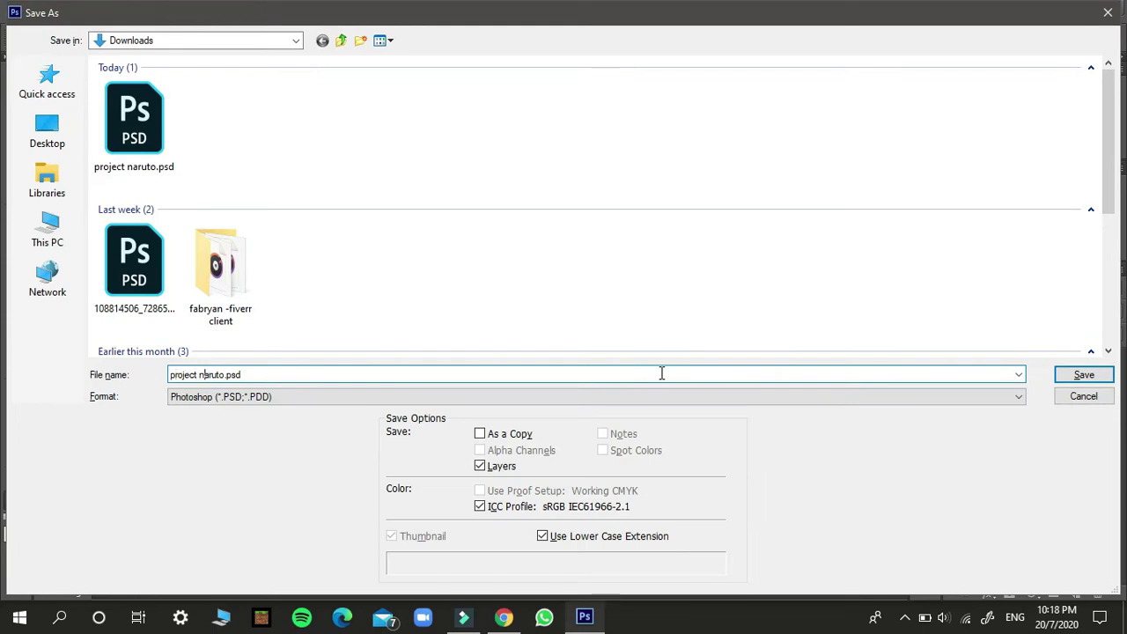
{"action": "type", "text": "2"}
{"action": "left_click", "coordinate": [820, 397]}
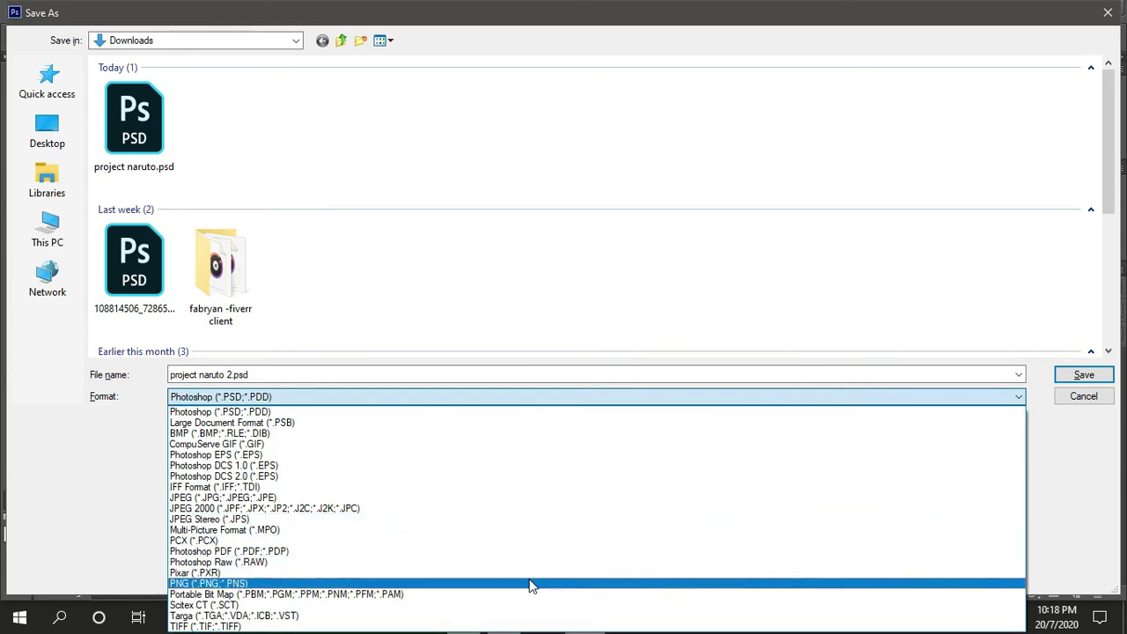
{"action": "left_click", "coordinate": [531, 583]}
{"action": "left_click", "coordinate": [1087, 375]}
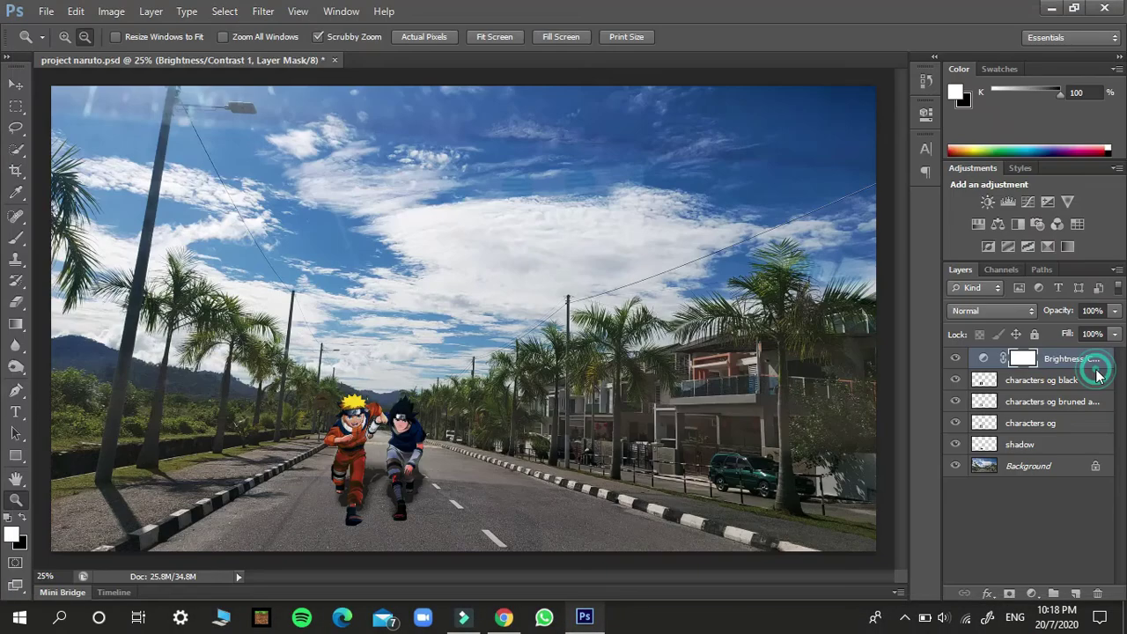
{"action": "left_click", "coordinate": [647, 190]}
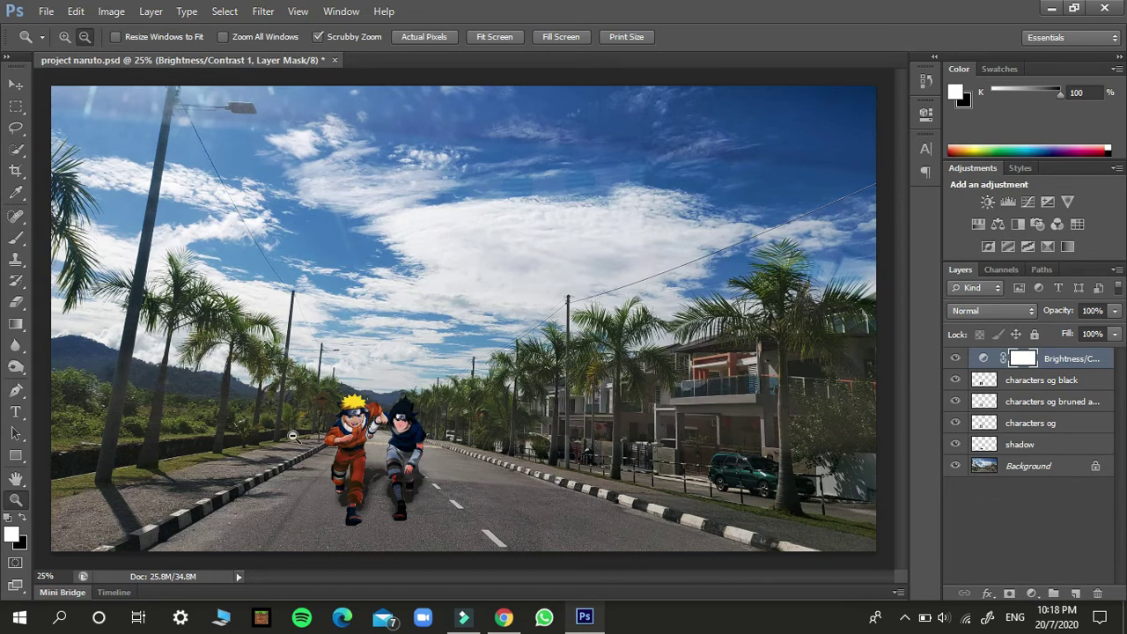
{"action": "left_click", "coordinate": [1115, 310]}
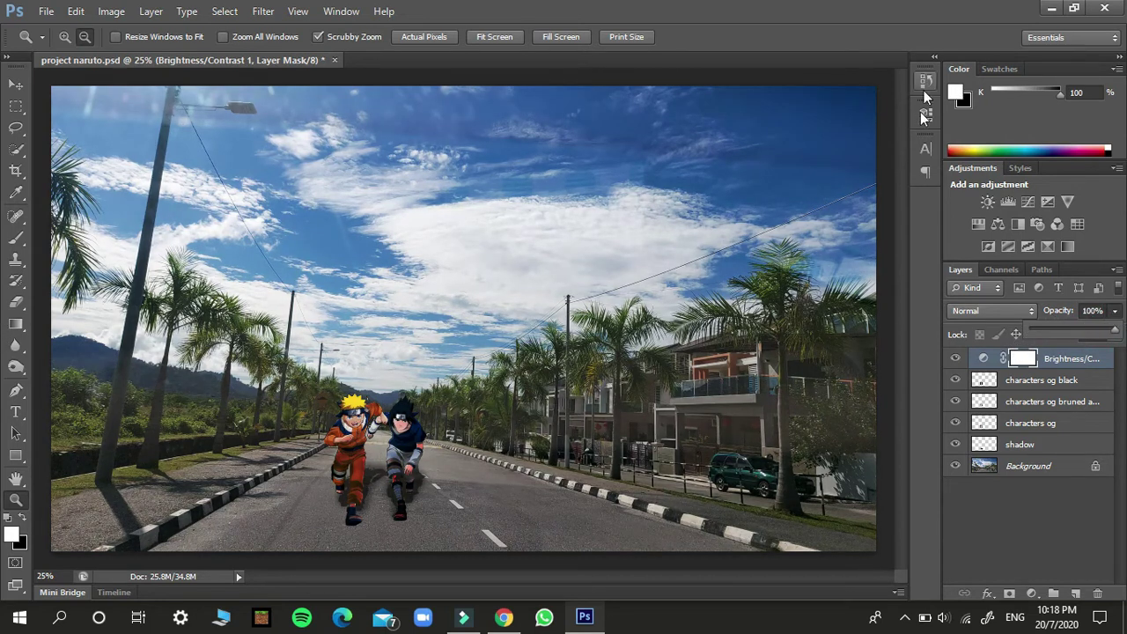
{"action": "left_click", "coordinate": [1025, 360]}
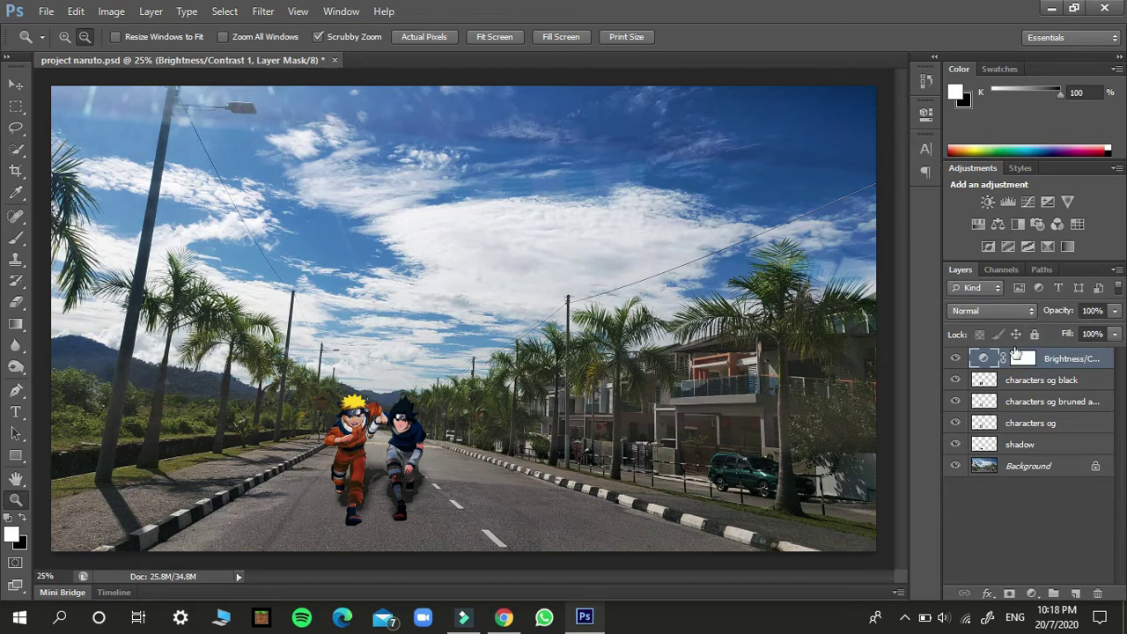
{"action": "double_click", "coordinate": [1017, 363]}
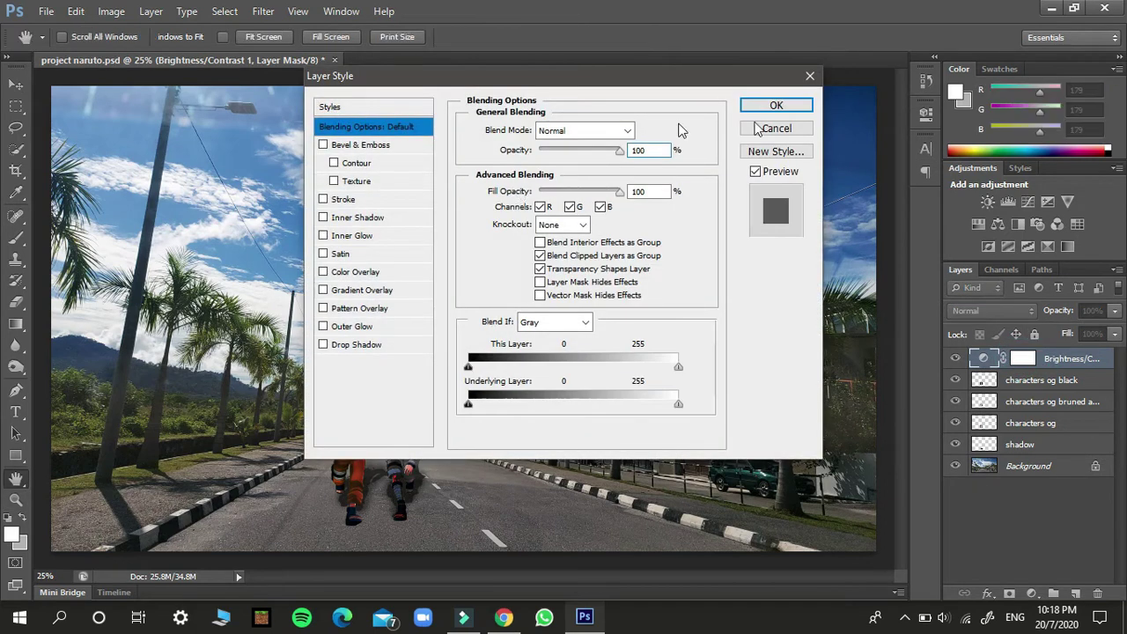
{"action": "left_click", "coordinate": [776, 105]}
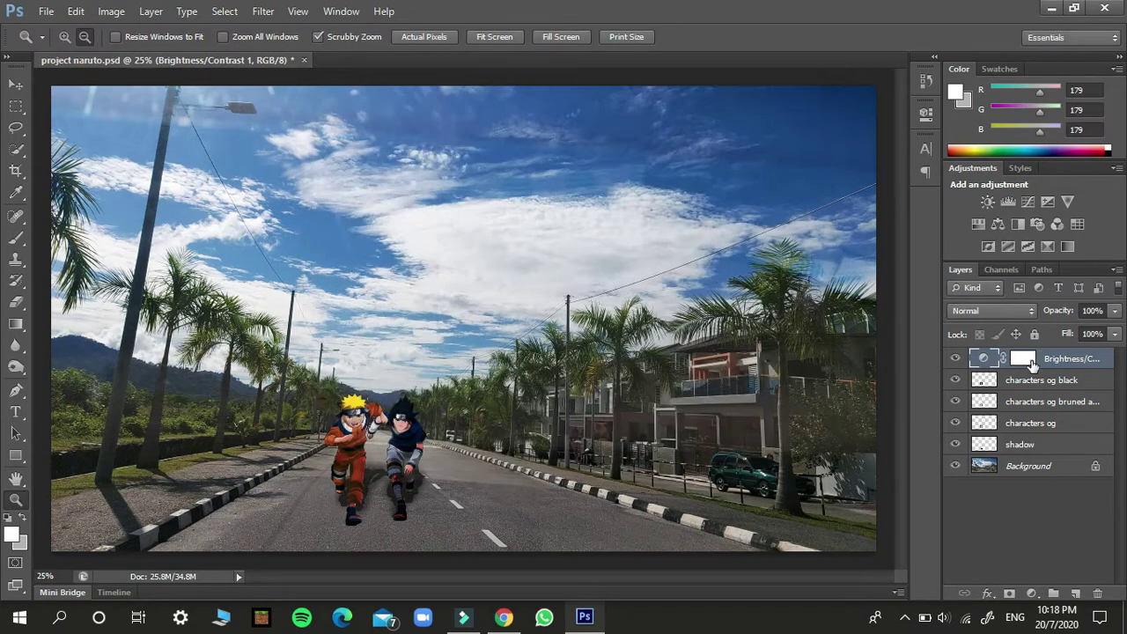
Reduce the Brightness/Contrast adjustment layer's contrast to 1, then hide that layer
{"action": "left_click", "coordinate": [1026, 360]}
{"action": "left_click", "coordinate": [691, 125]}
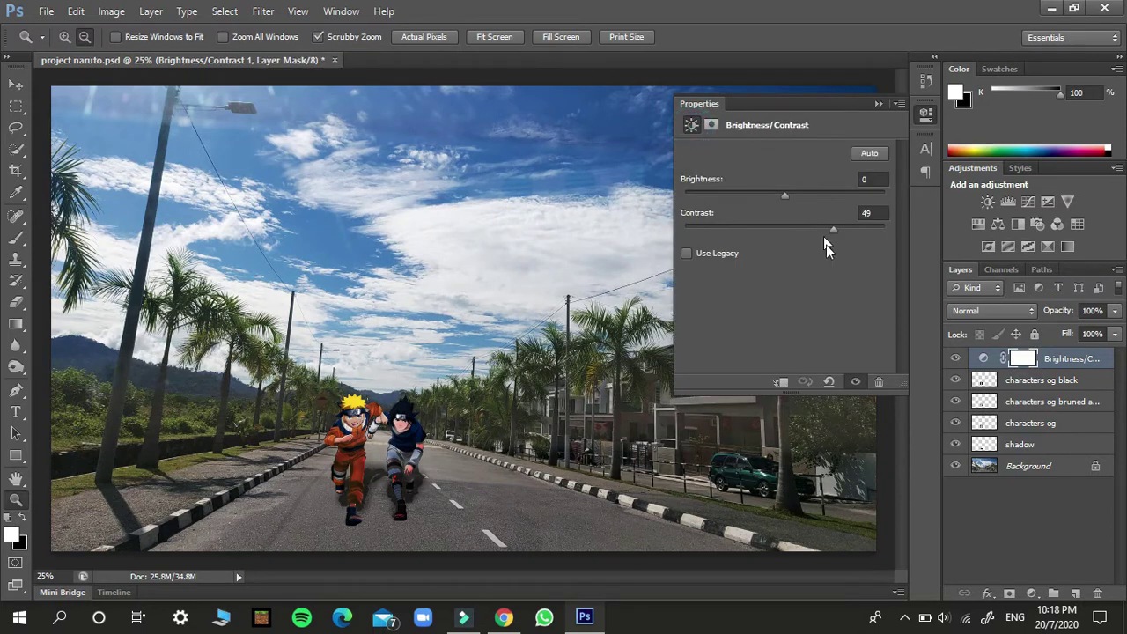
{"action": "left_click_drag", "start_coordinate": [821, 228], "coordinate": [785, 229]}
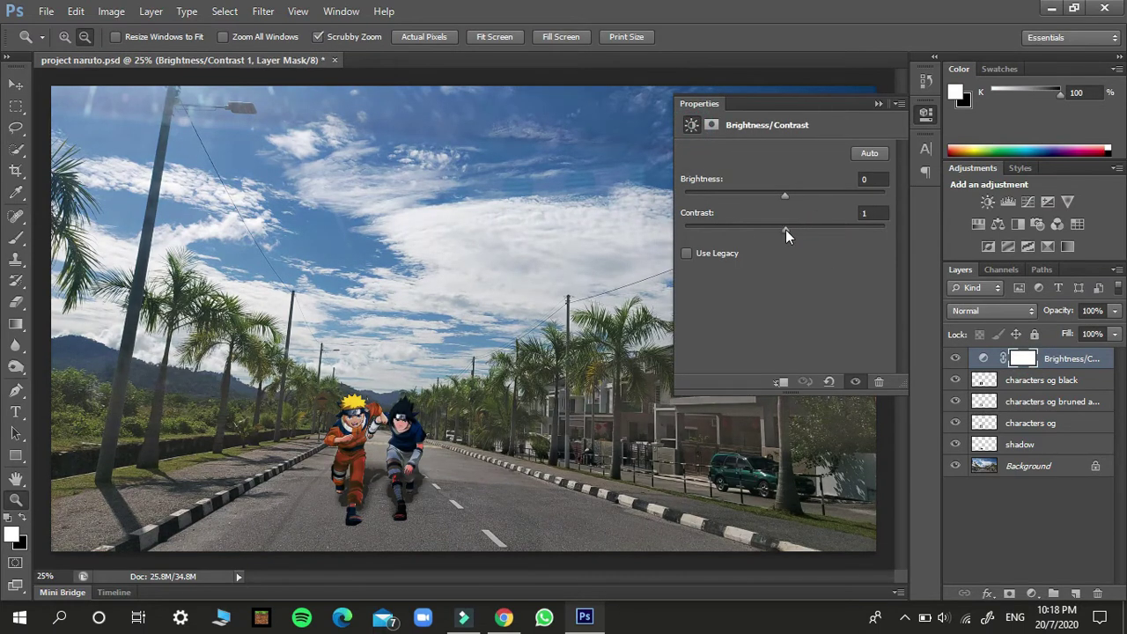
{"action": "left_click", "coordinate": [878, 90]}
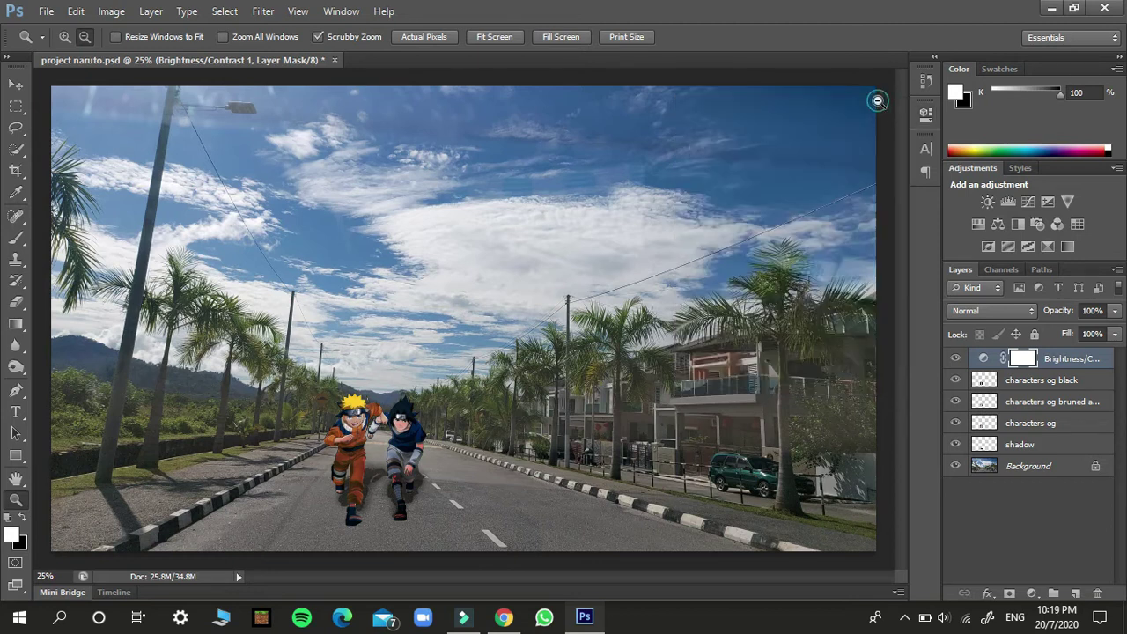
{"action": "left_click", "coordinate": [955, 358]}
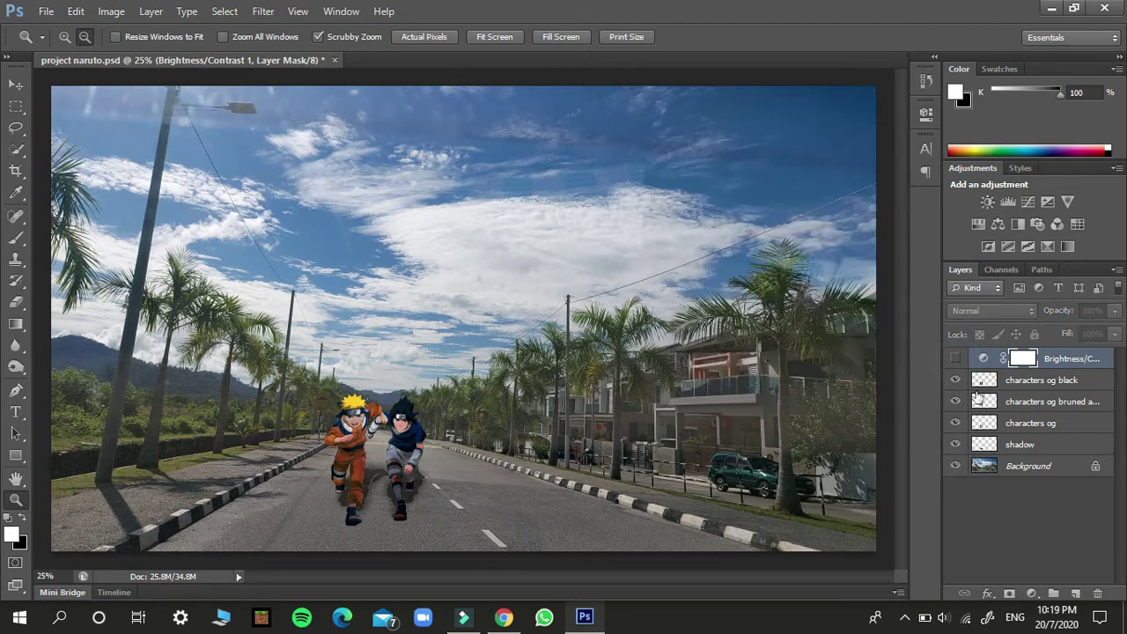
Apply a Brightness/Contrast adjustment to the "characters og" layer with brightness 29 and contrast -48
{"action": "left_click", "coordinate": [1023, 424]}
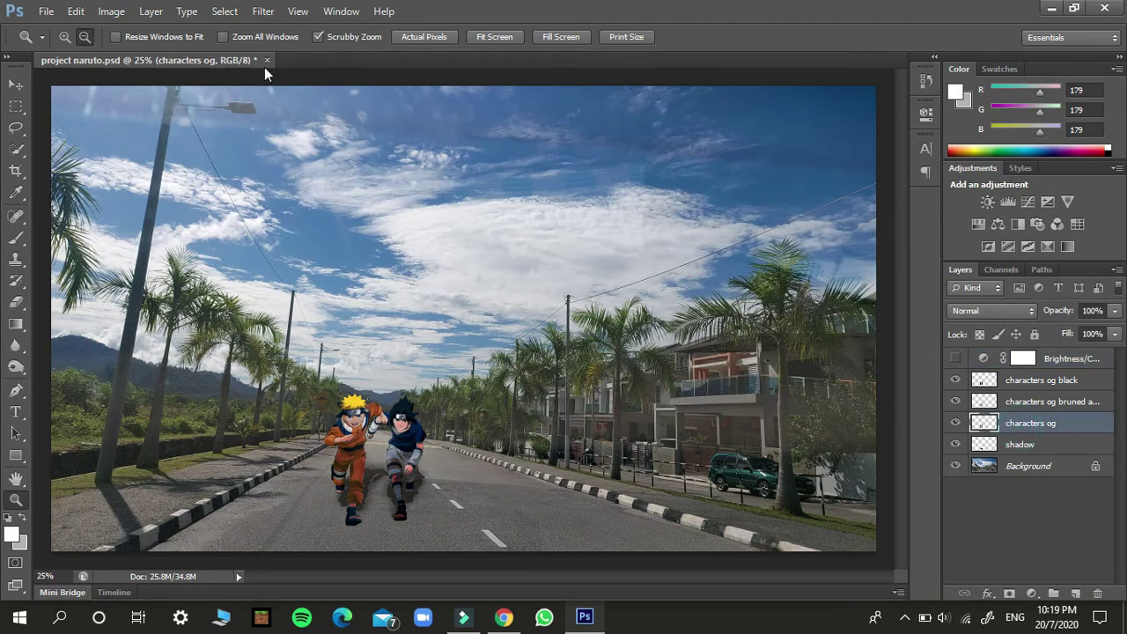
{"action": "left_click", "coordinate": [88, 14]}
{"action": "mouse_move", "coordinate": [113, 10]}
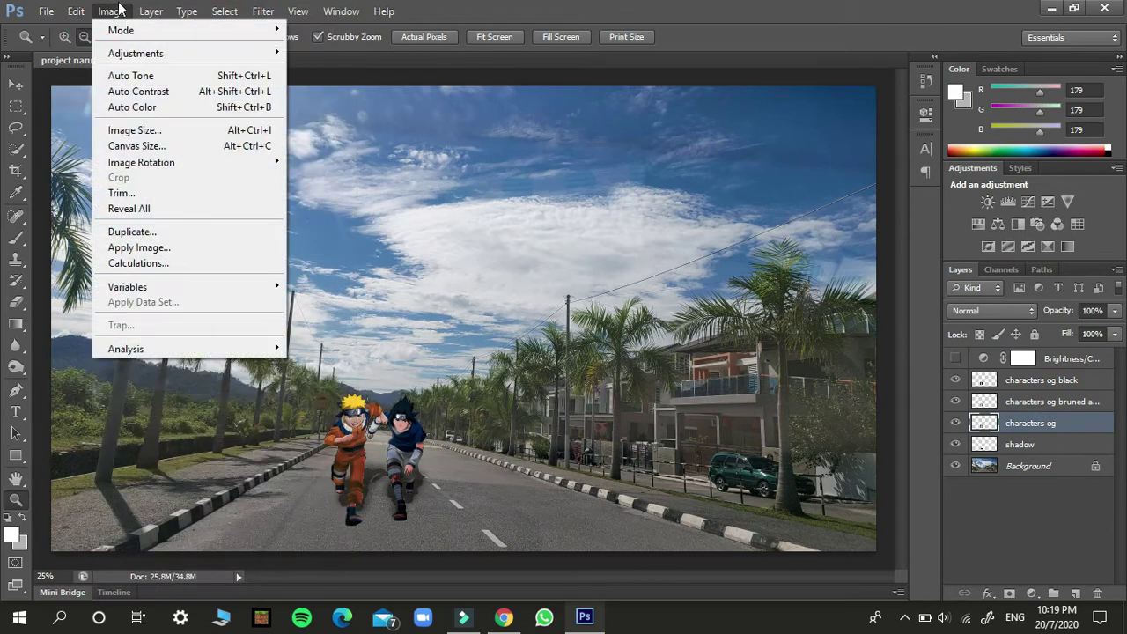
{"action": "mouse_move", "coordinate": [127, 29]}
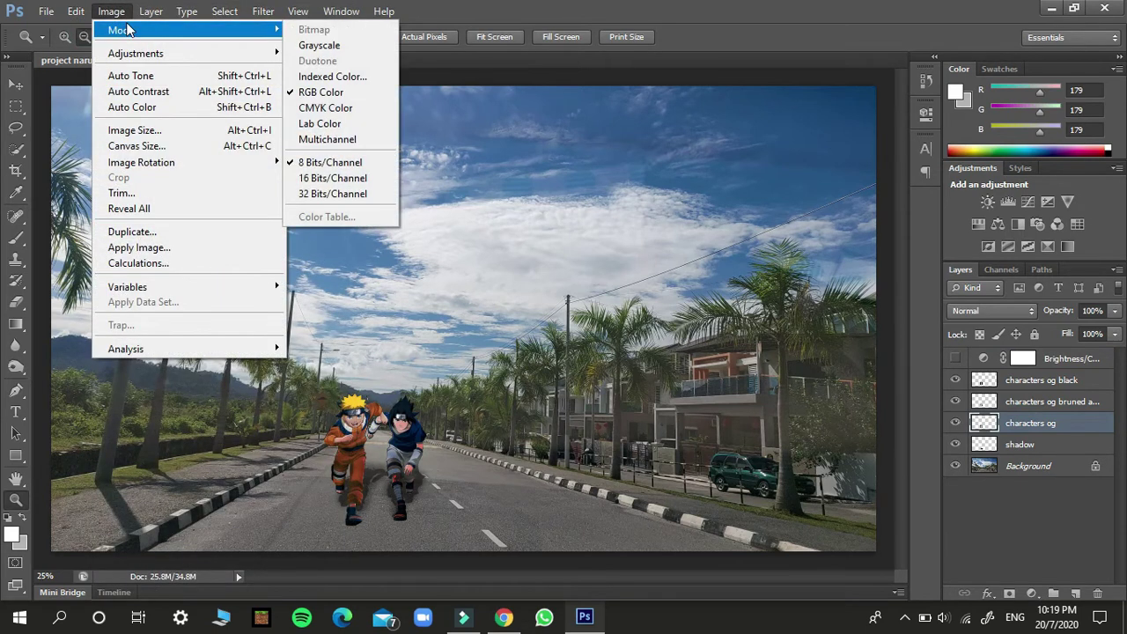
{"action": "mouse_move", "coordinate": [148, 55]}
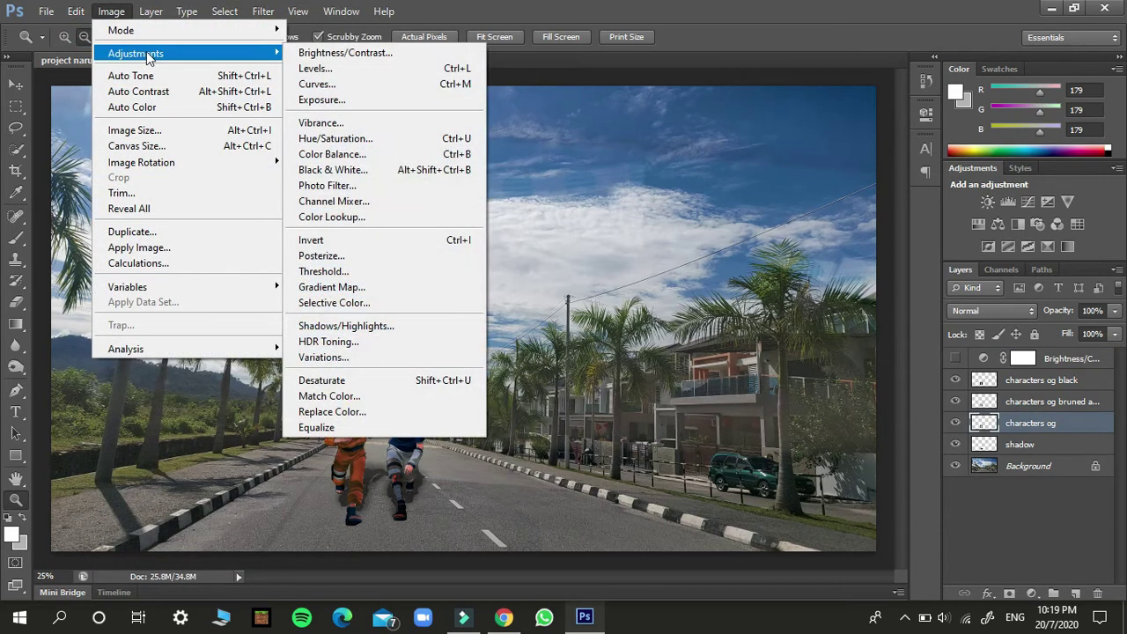
{"action": "left_click", "coordinate": [344, 55]}
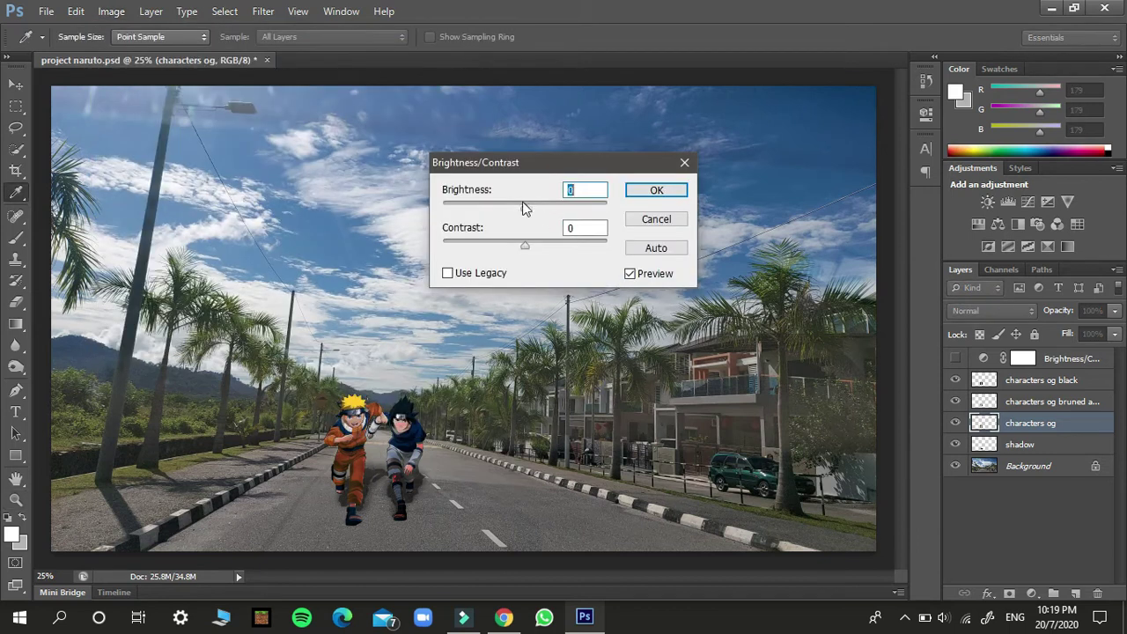
{"action": "left_click_drag", "start_coordinate": [525, 207], "coordinate": [541, 206]}
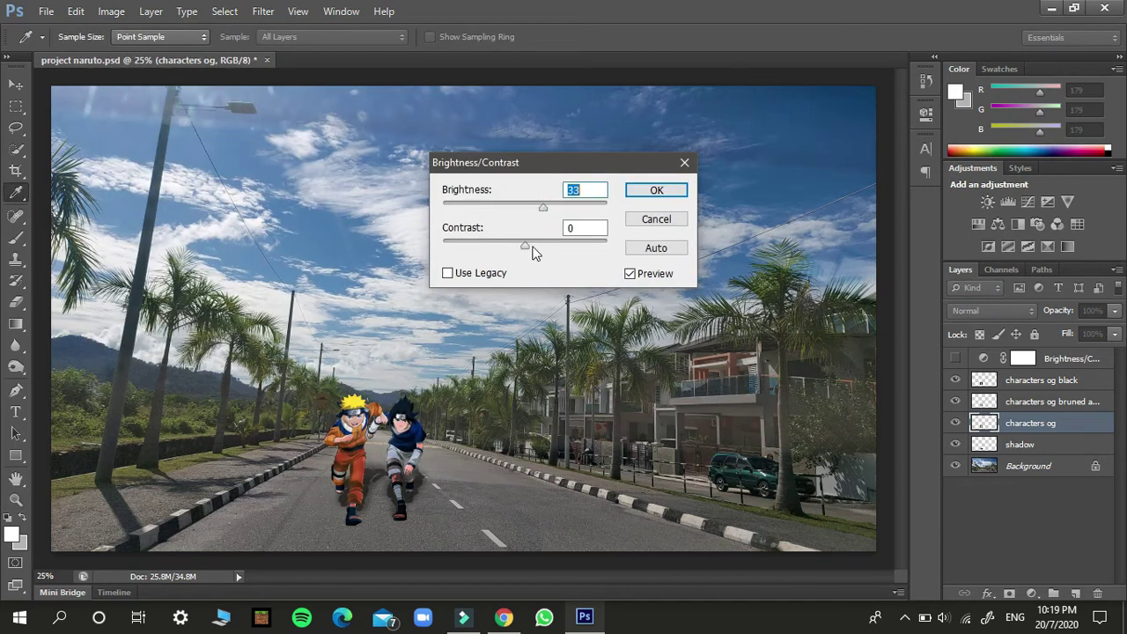
{"action": "left_click_drag", "start_coordinate": [508, 248], "coordinate": [448, 245]}
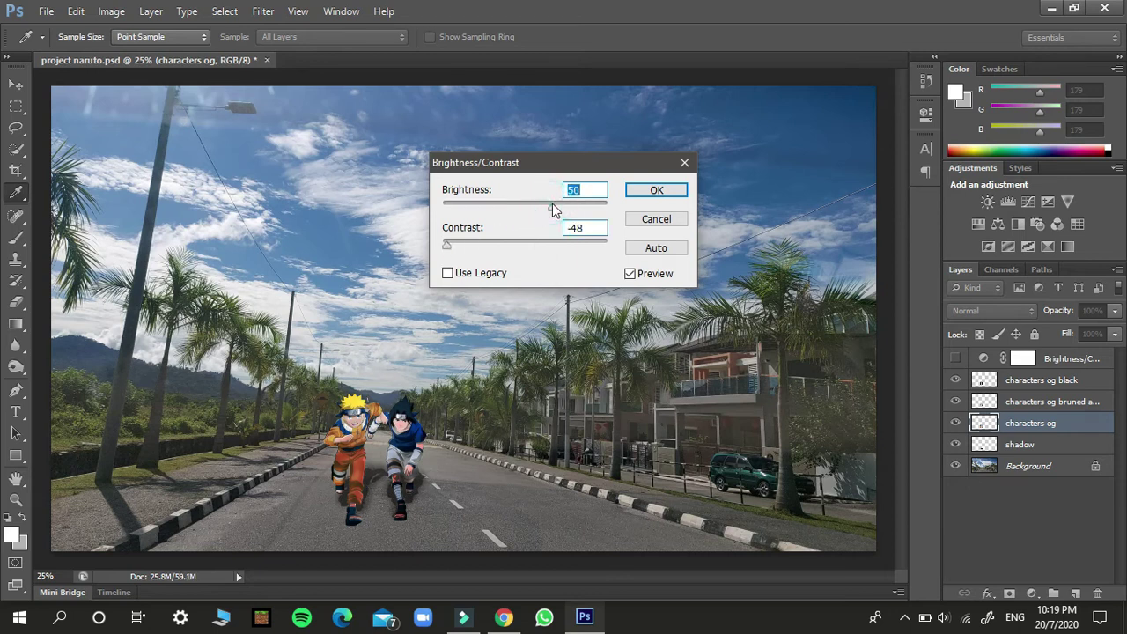
{"action": "left_click_drag", "start_coordinate": [552, 204], "coordinate": [537, 203]}
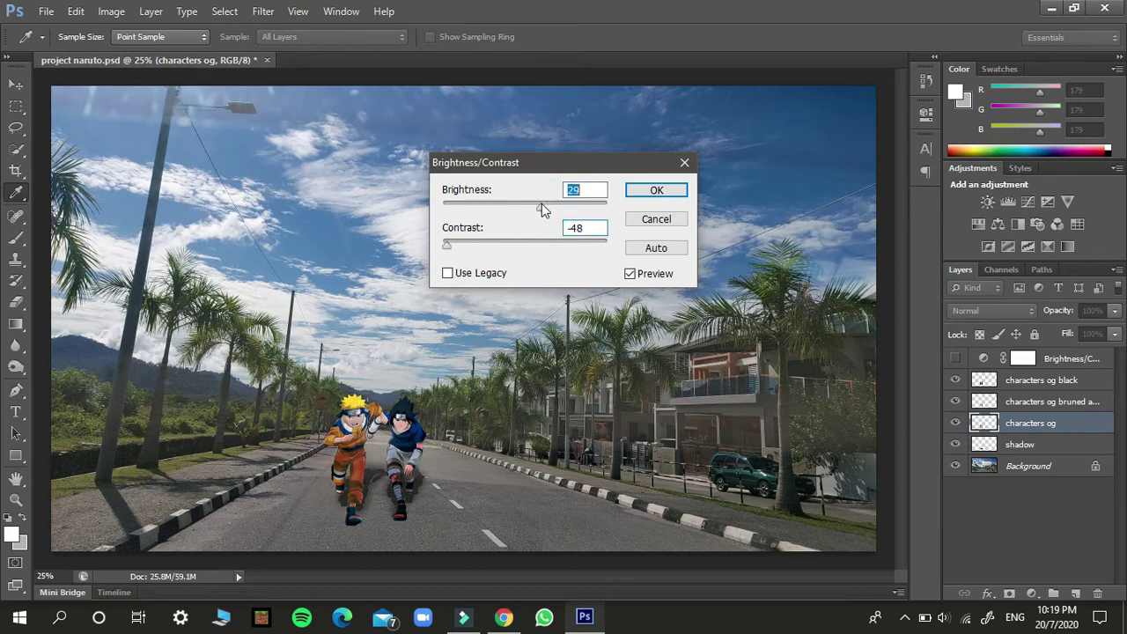
{"action": "left_click", "coordinate": [656, 190]}
{"action": "key", "text": "z"}
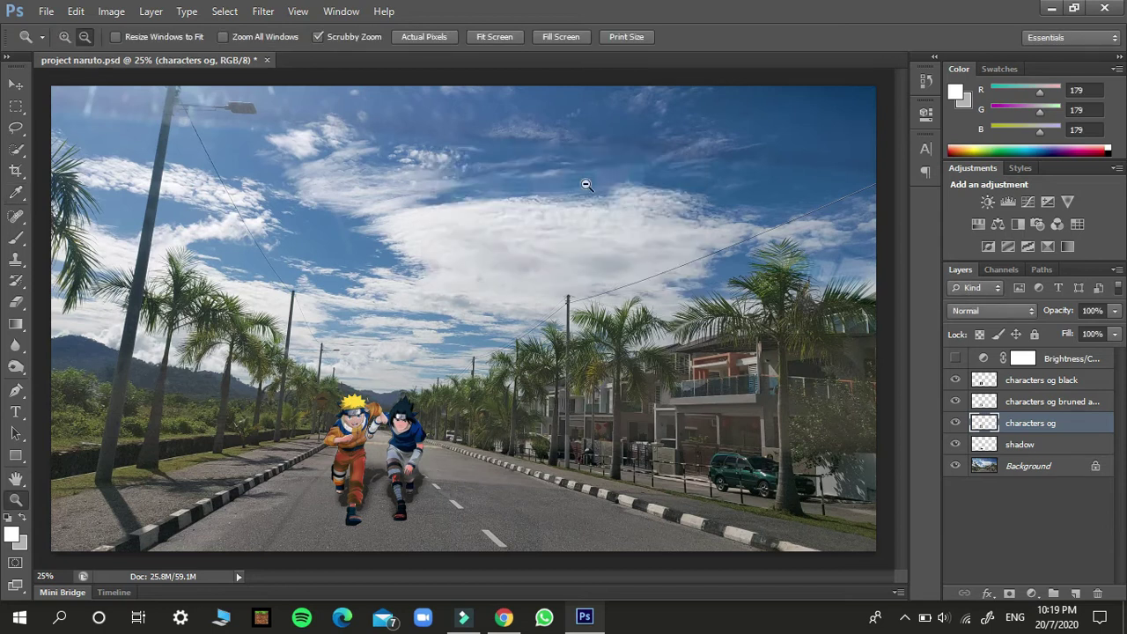
Save another PNG copy of the composite in Downloads as "project naruto3" with the preset PNG options
{"action": "key", "text": "ctrl+shift+s"}
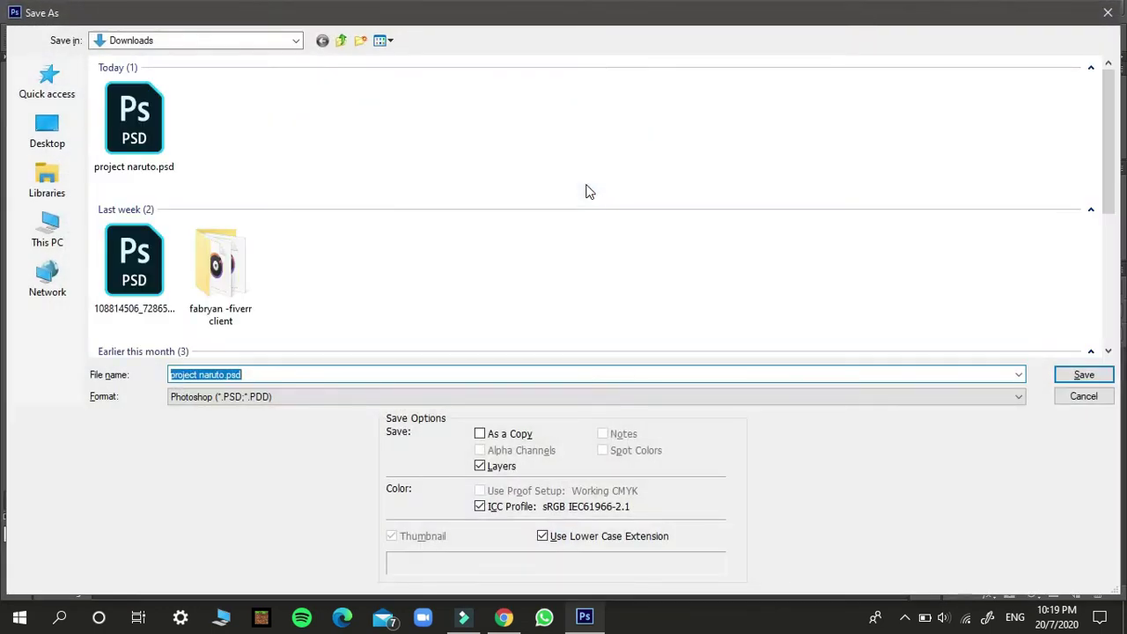
{"action": "left_click", "coordinate": [226, 374]}
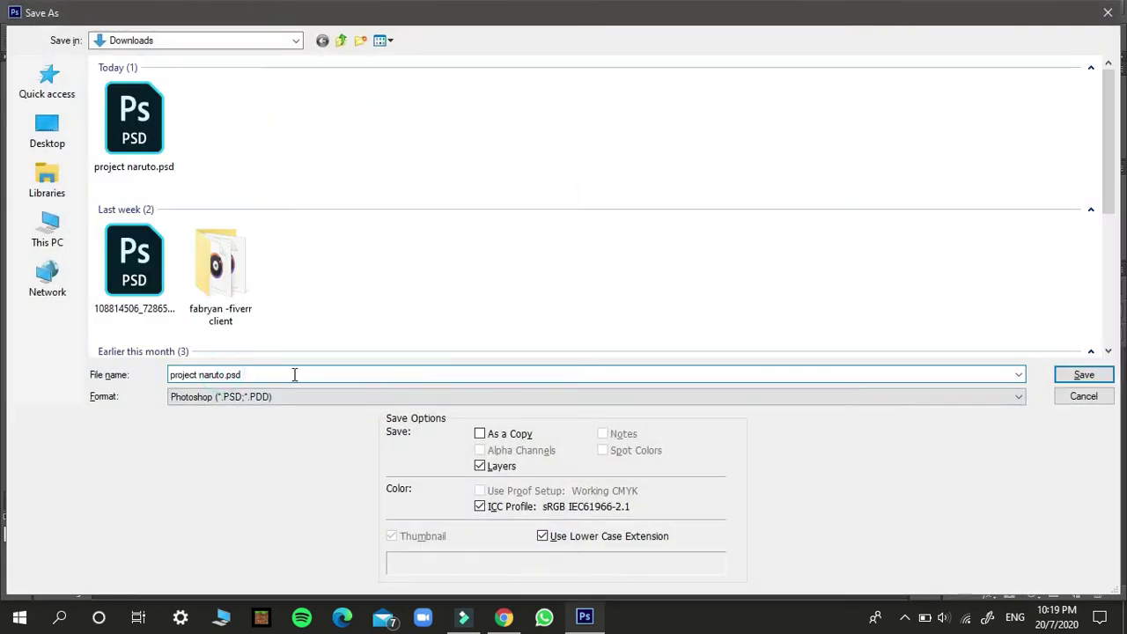
{"action": "type", "text": "3"}
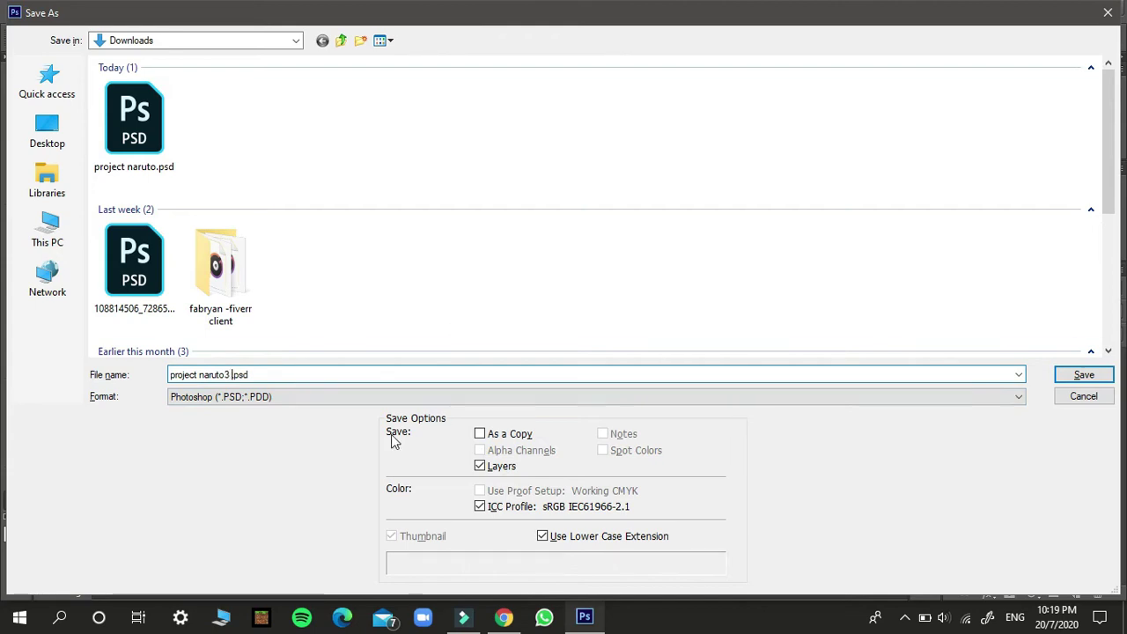
{"action": "left_click", "coordinate": [440, 396]}
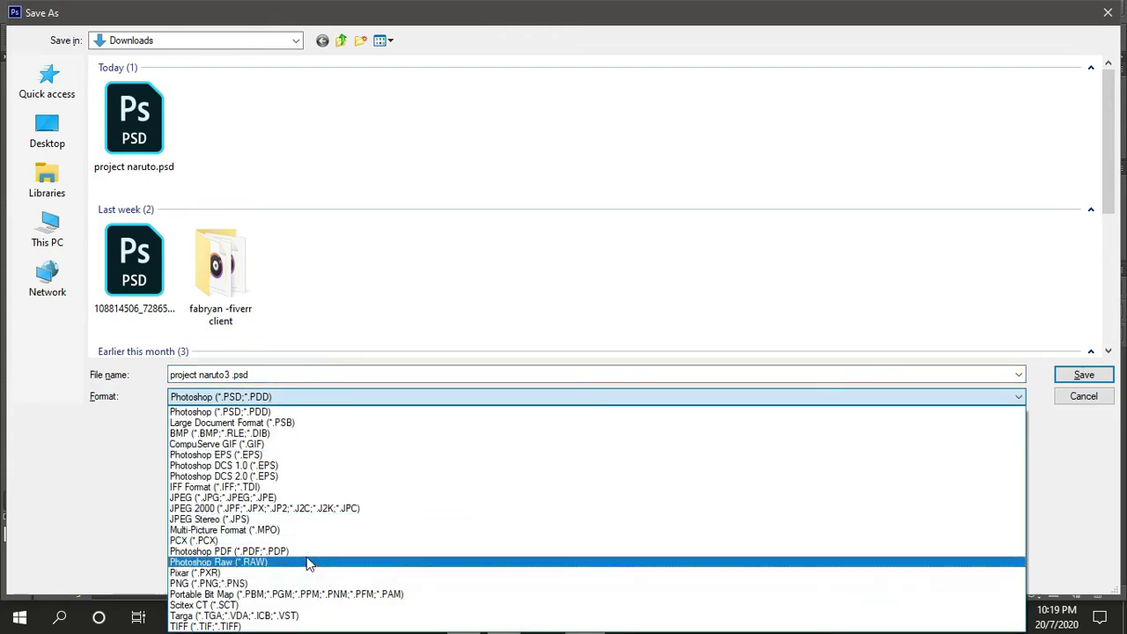
{"action": "left_click", "coordinate": [291, 583]}
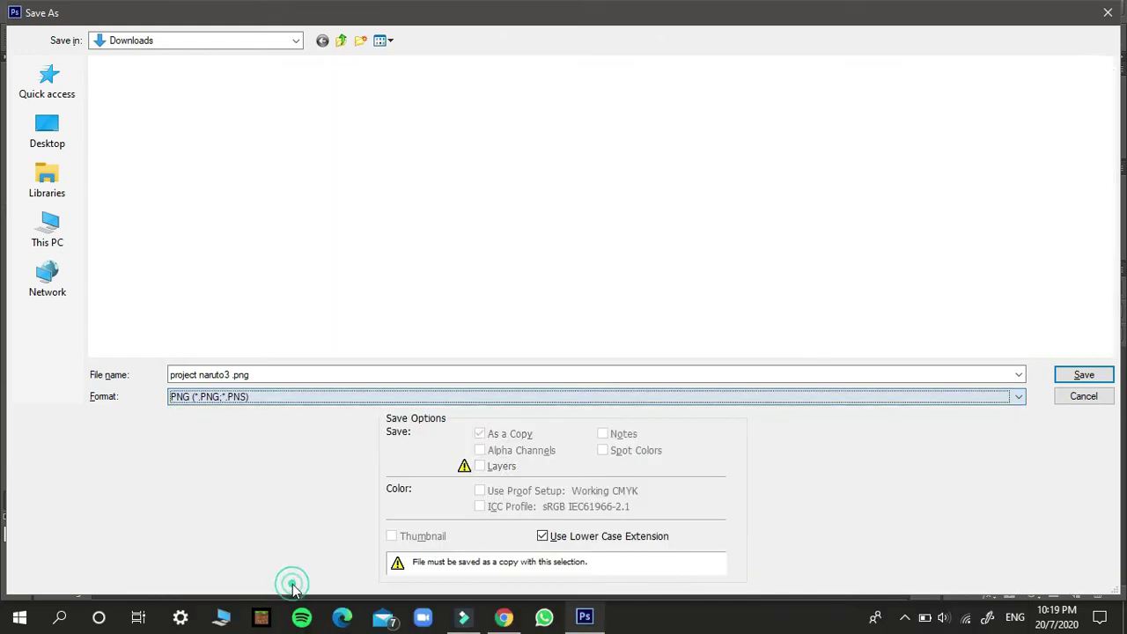
{"action": "left_click", "coordinate": [1090, 374]}
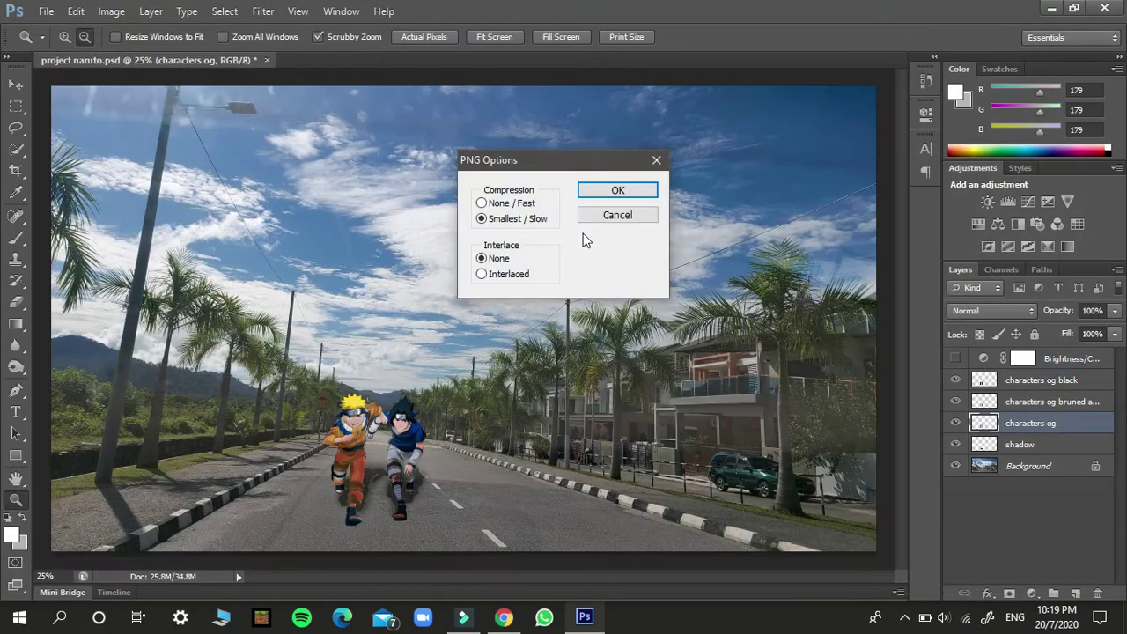
{"action": "left_click", "coordinate": [619, 189]}
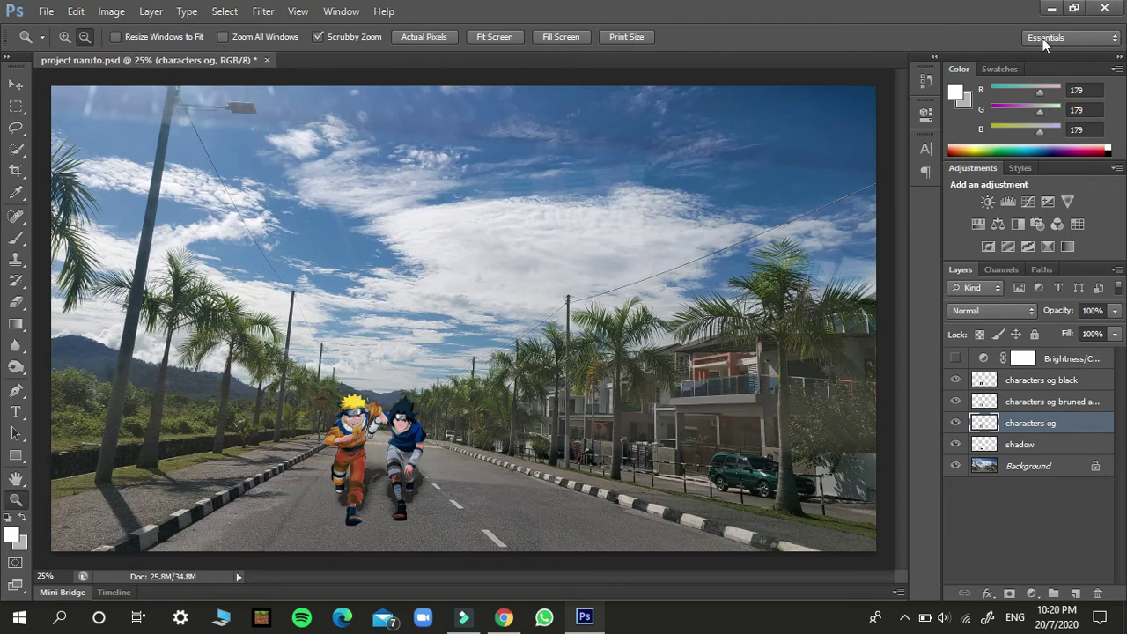
Quit Photoshop, saving the changes to project naruto.psd, and minimize the Filmora window behind it
{"action": "left_click", "coordinate": [1104, 8]}
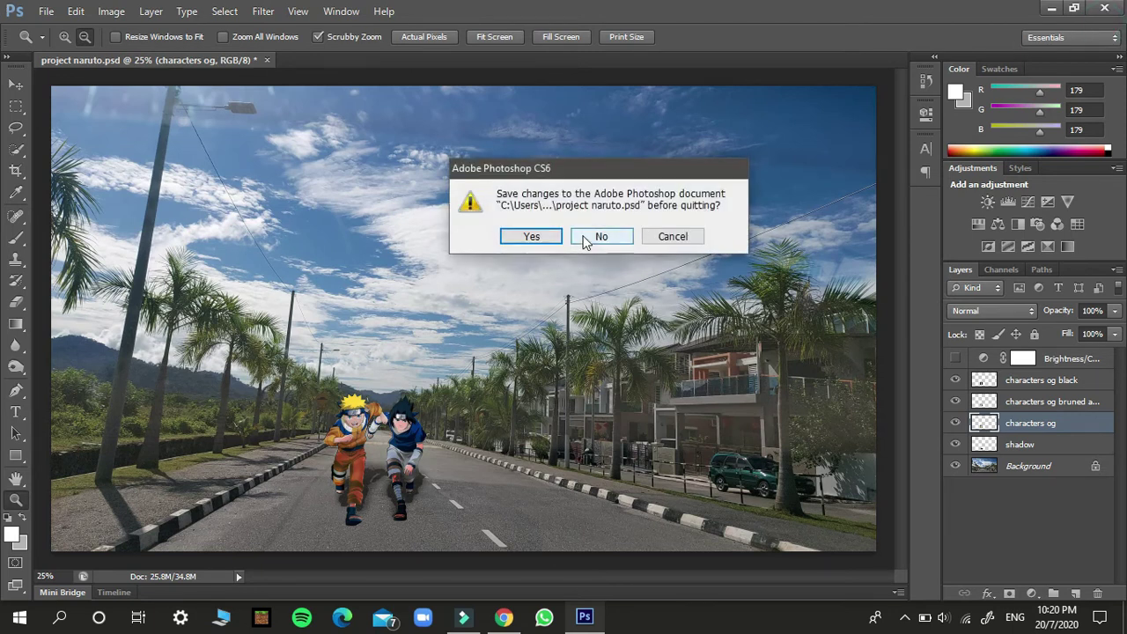
{"action": "left_click", "coordinate": [534, 234]}
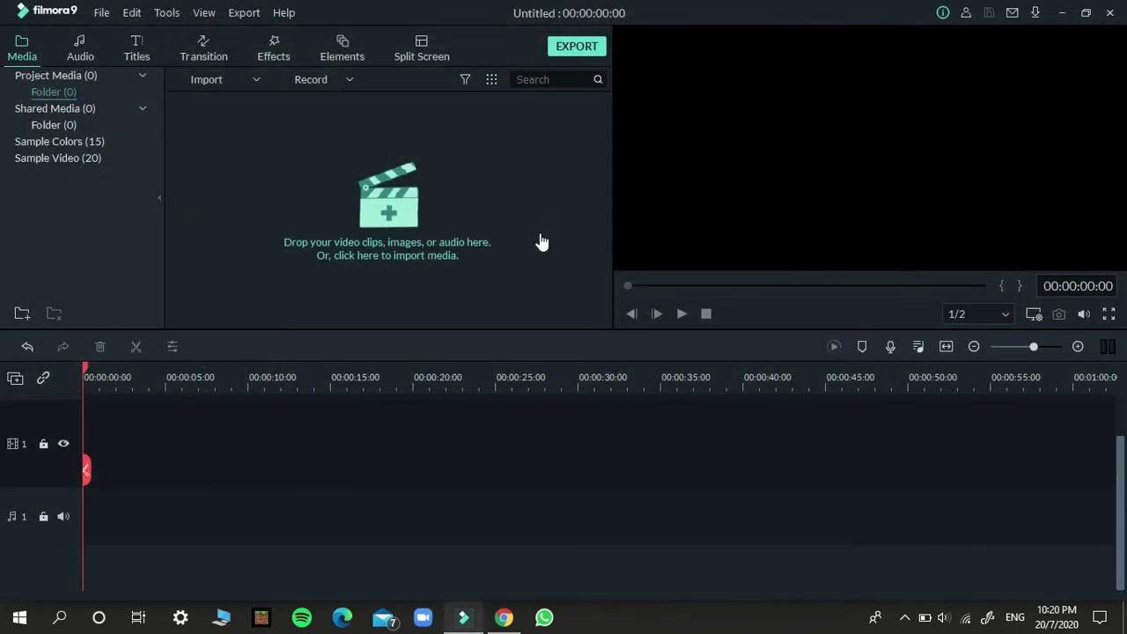
{"action": "left_click", "coordinate": [1062, 13]}
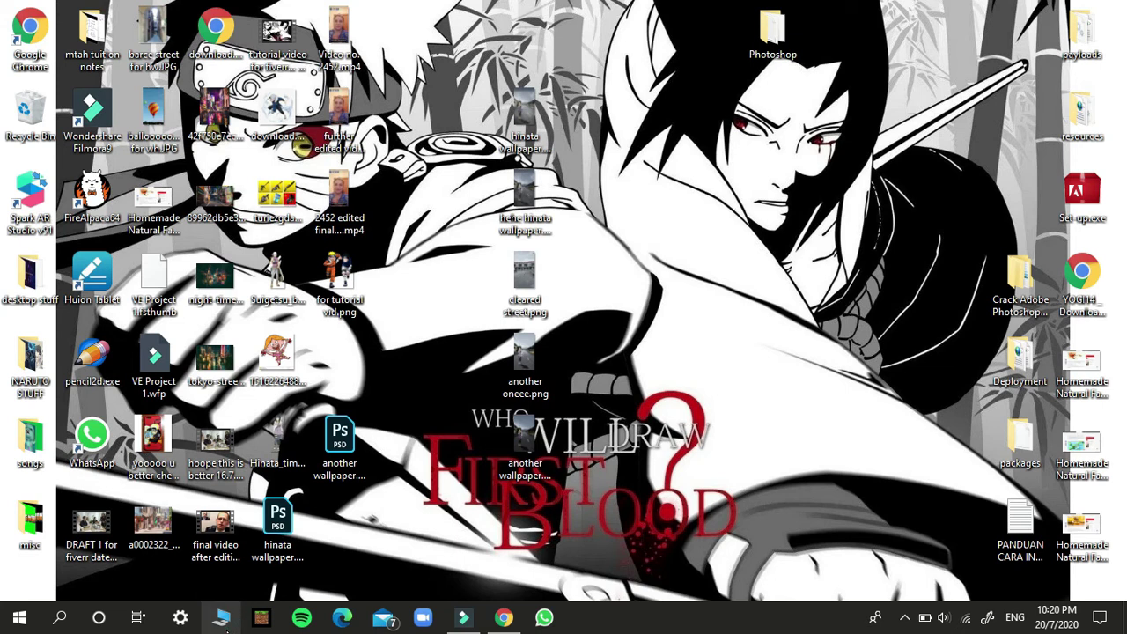
Switch to File Explorer, go to the Downloads folder and select the exported image "project naruto 2.png"
{"action": "left_click", "coordinate": [224, 622]}
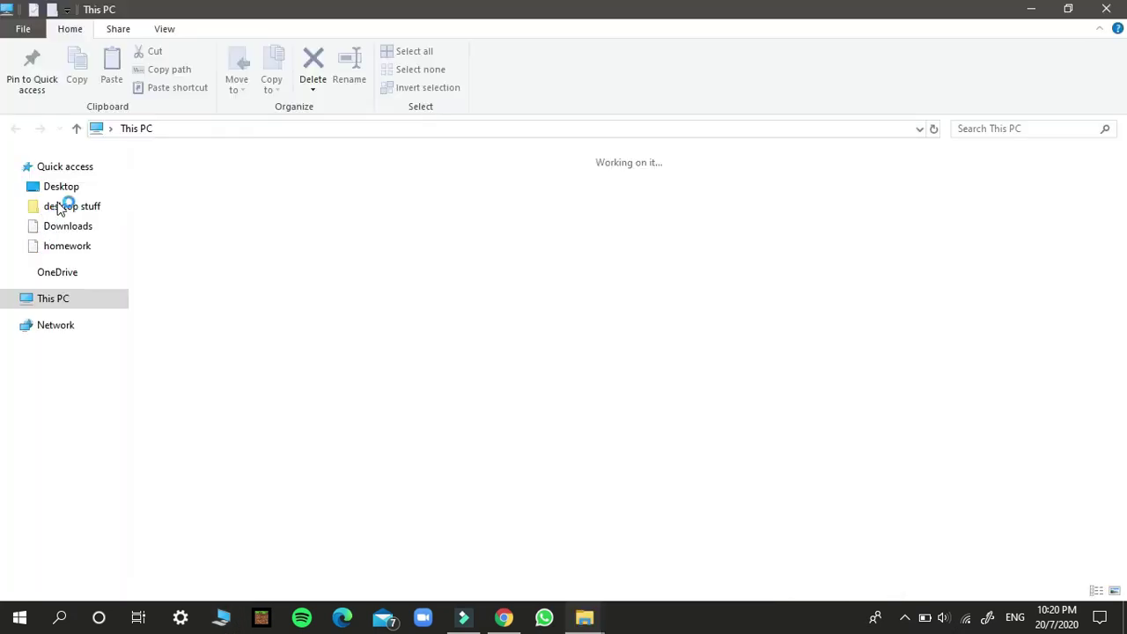
{"action": "left_click", "coordinate": [69, 378]}
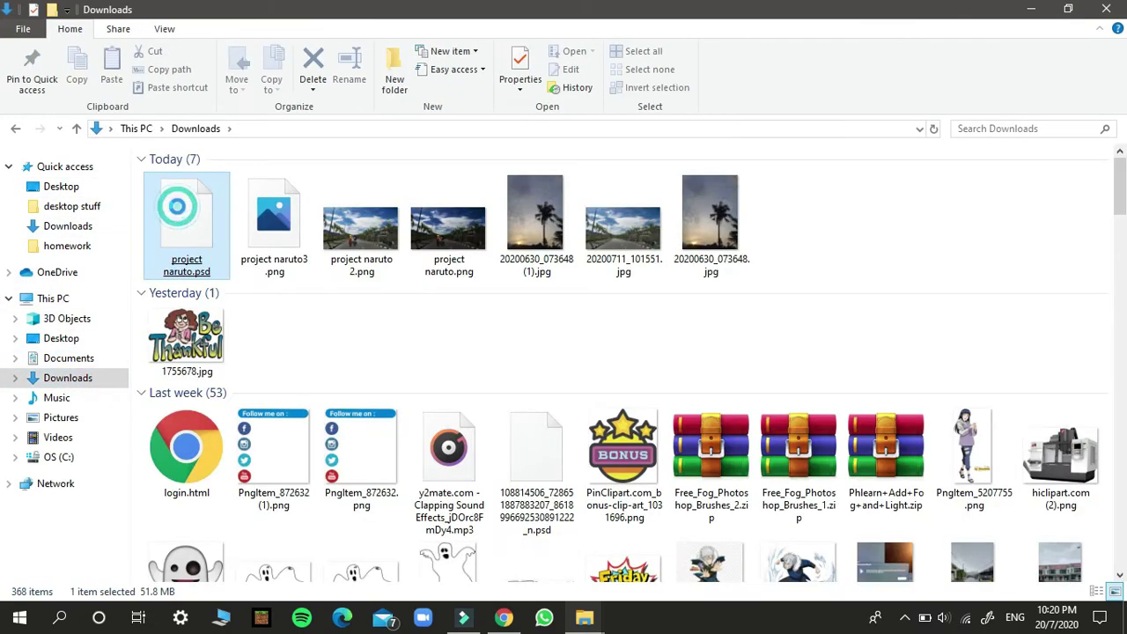
{"action": "left_click", "coordinate": [359, 226]}
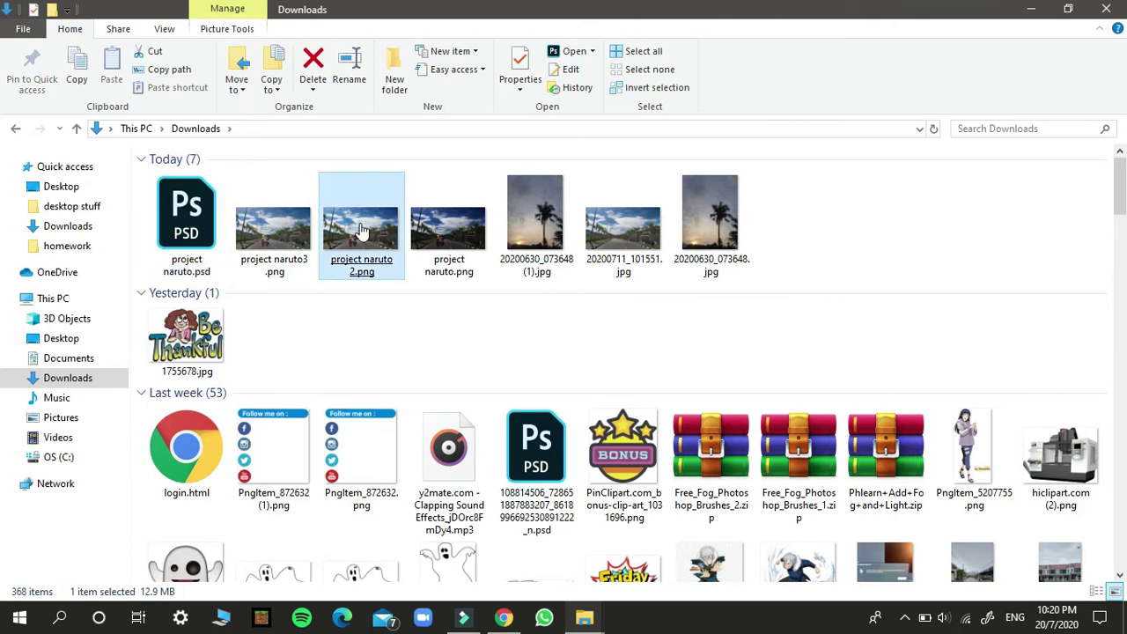